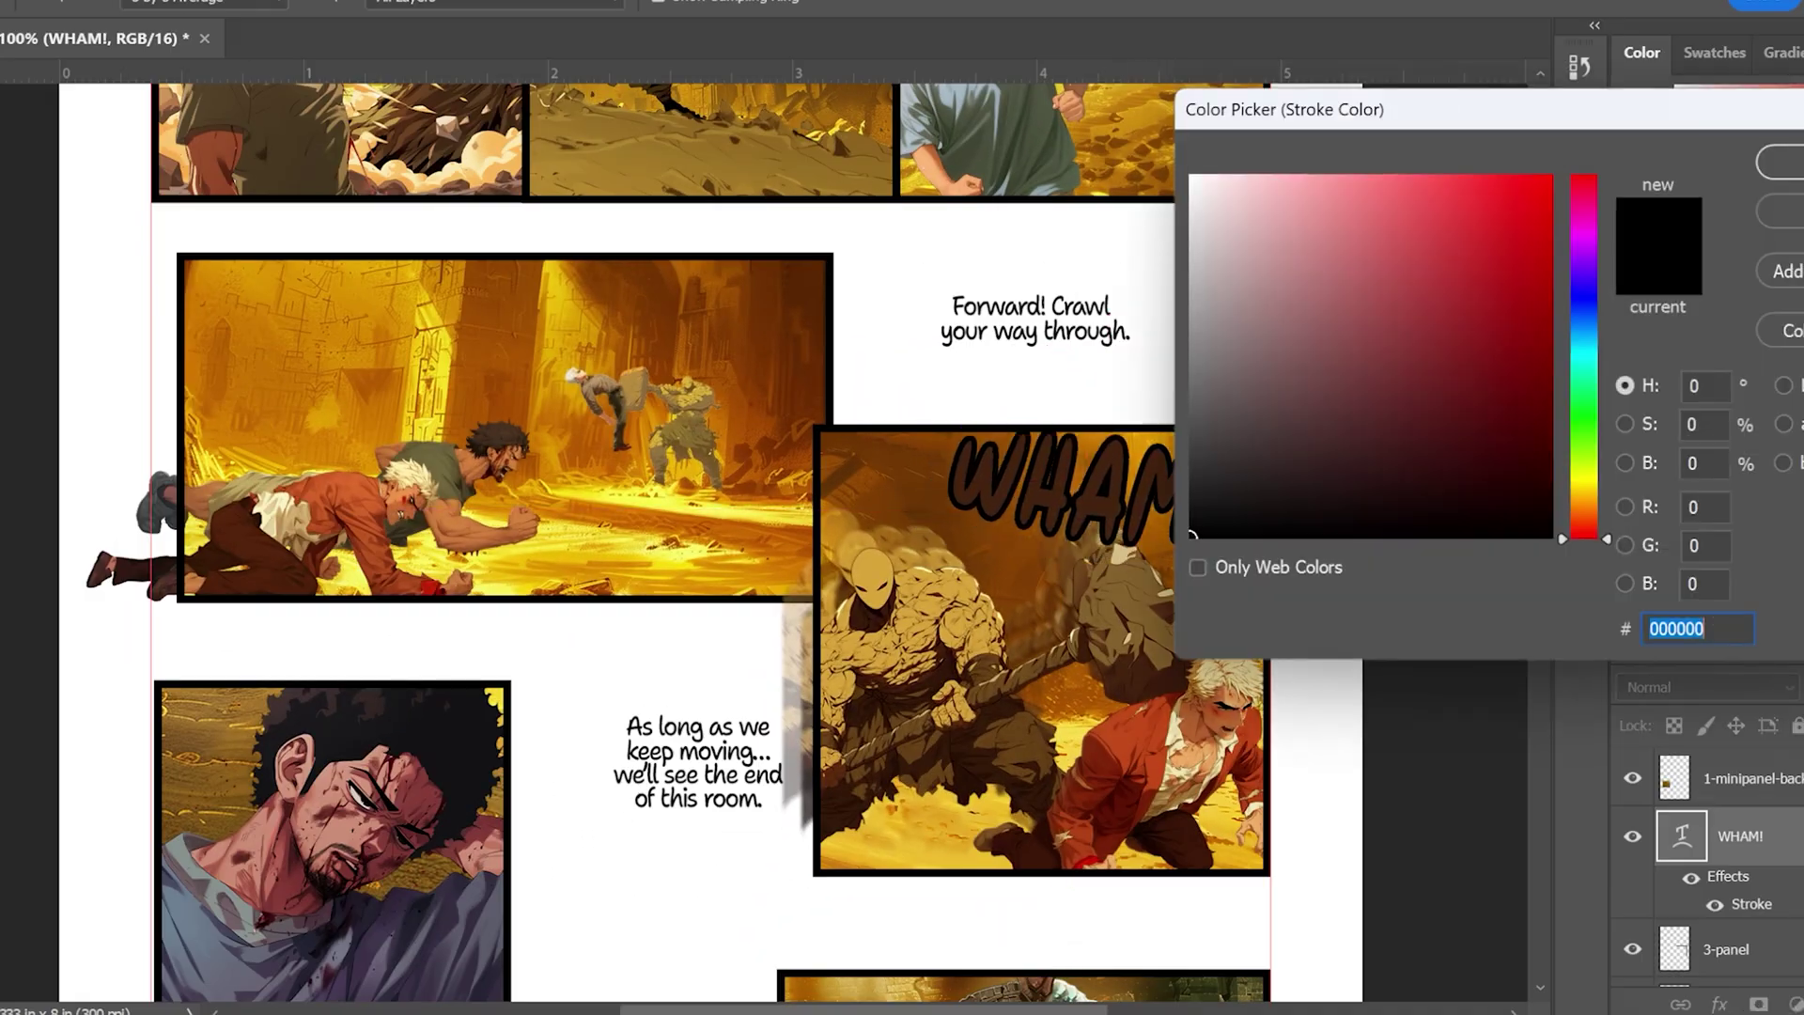
- Change the stroke color of the WHAM! lettering in the comic panel to white (ffffff)
{"action": "left_click", "coordinate": [1191, 177]}
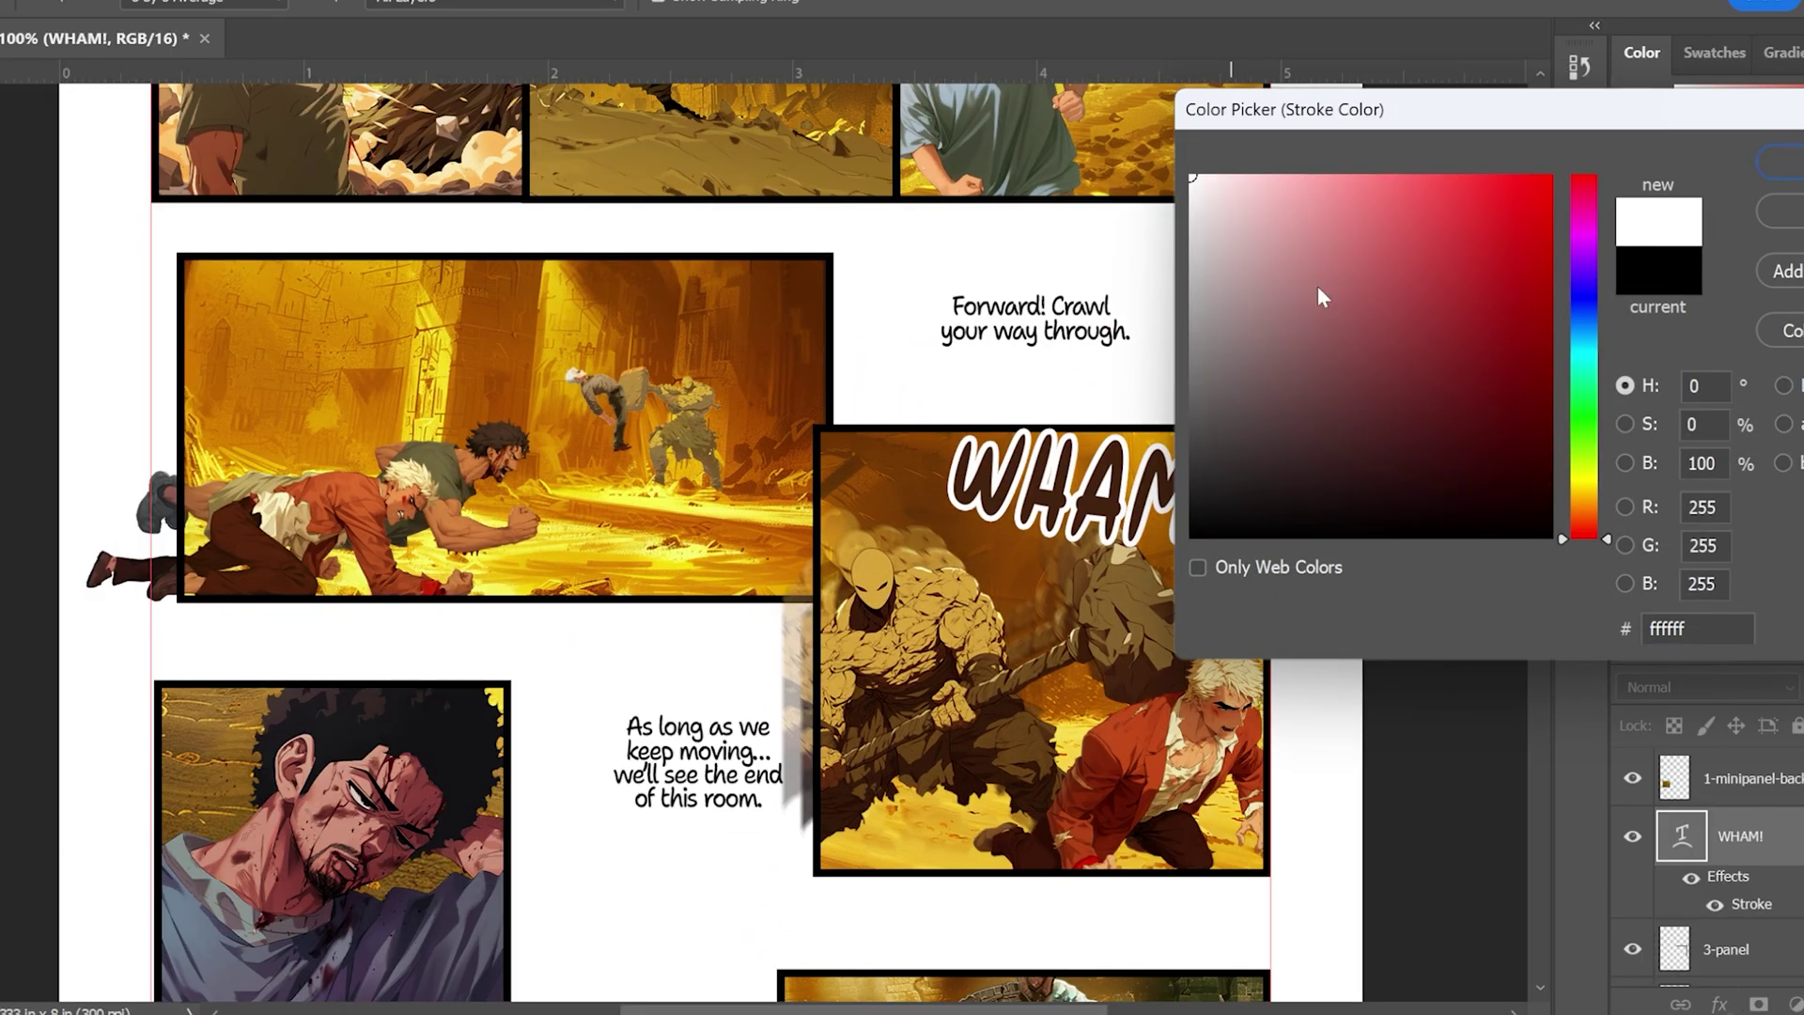
{"action": "left_click", "coordinate": [1273, 451]}
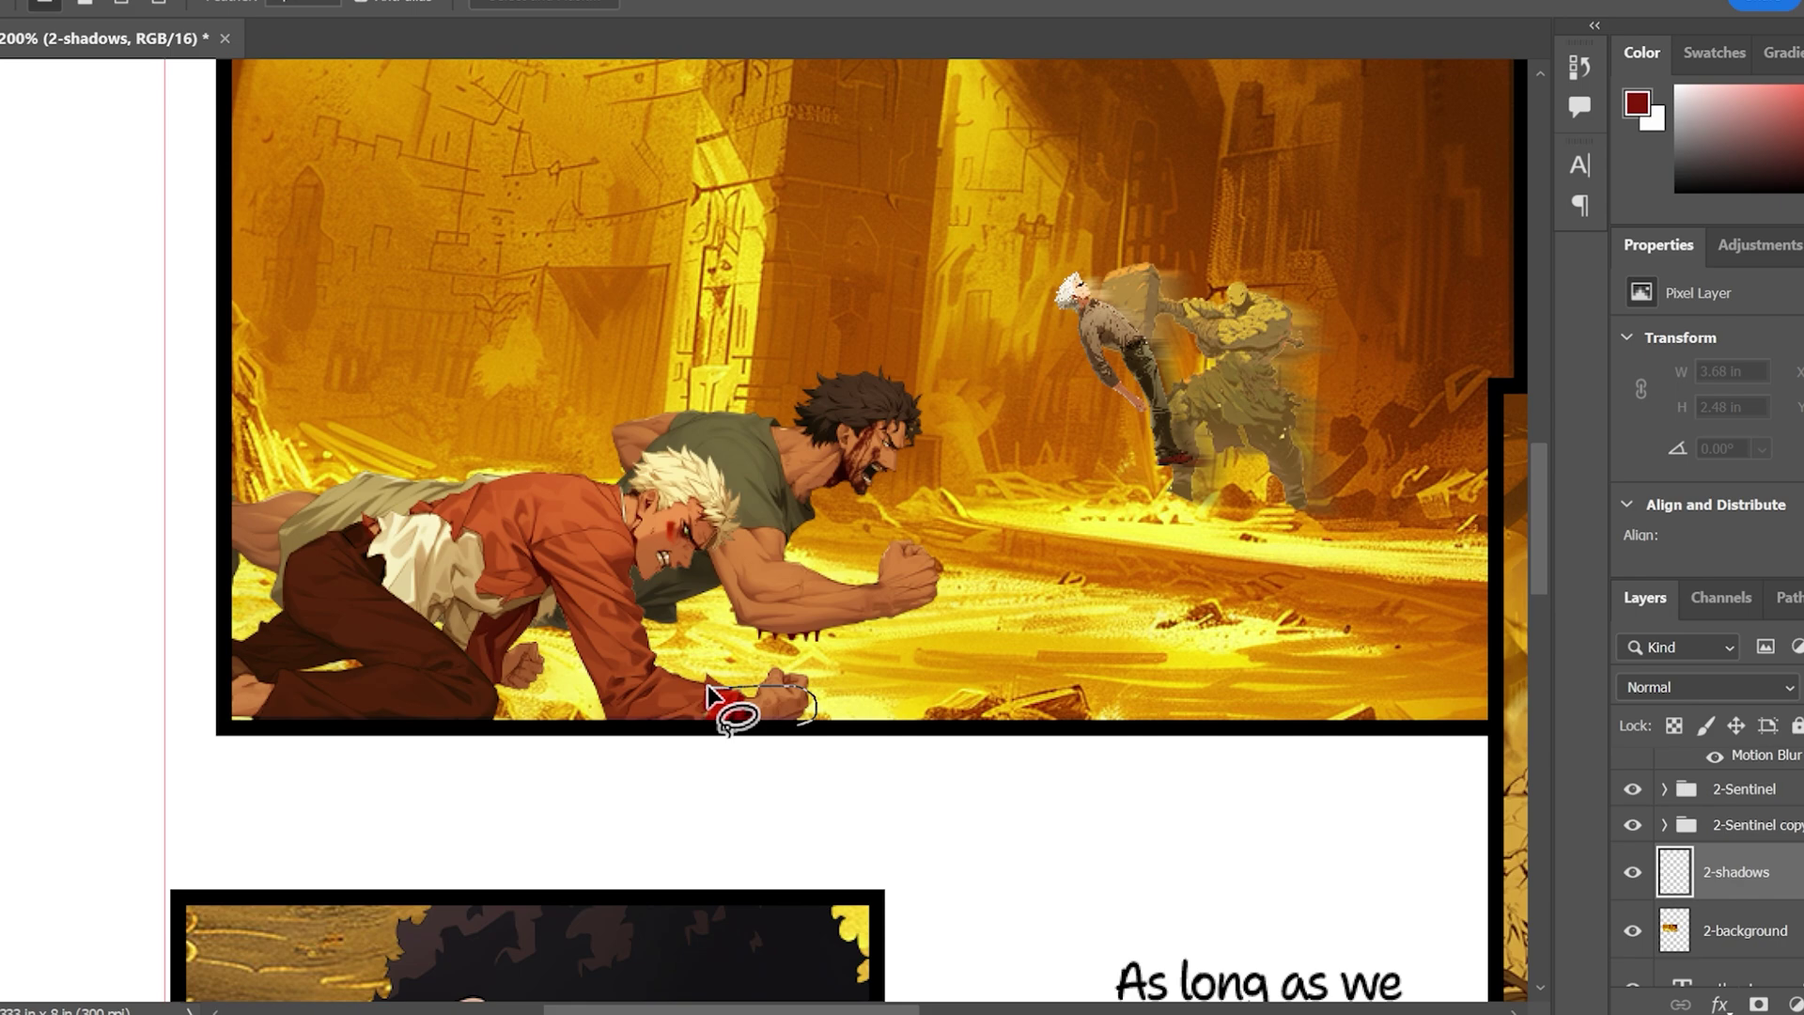
- Outline a shadow area beneath the crawling men on the 2-shadows layer and soften the shadows with a lower Gaussian Blur radius
{"action": "mouse_move", "coordinate": [717, 705]}
{"action": "left_mouse_down"}
{"action": "mouse_move", "coordinate": [277, 655]}
{"action": "mouse_move", "coordinate": [246, 700]}
{"action": "left_mouse_up"}
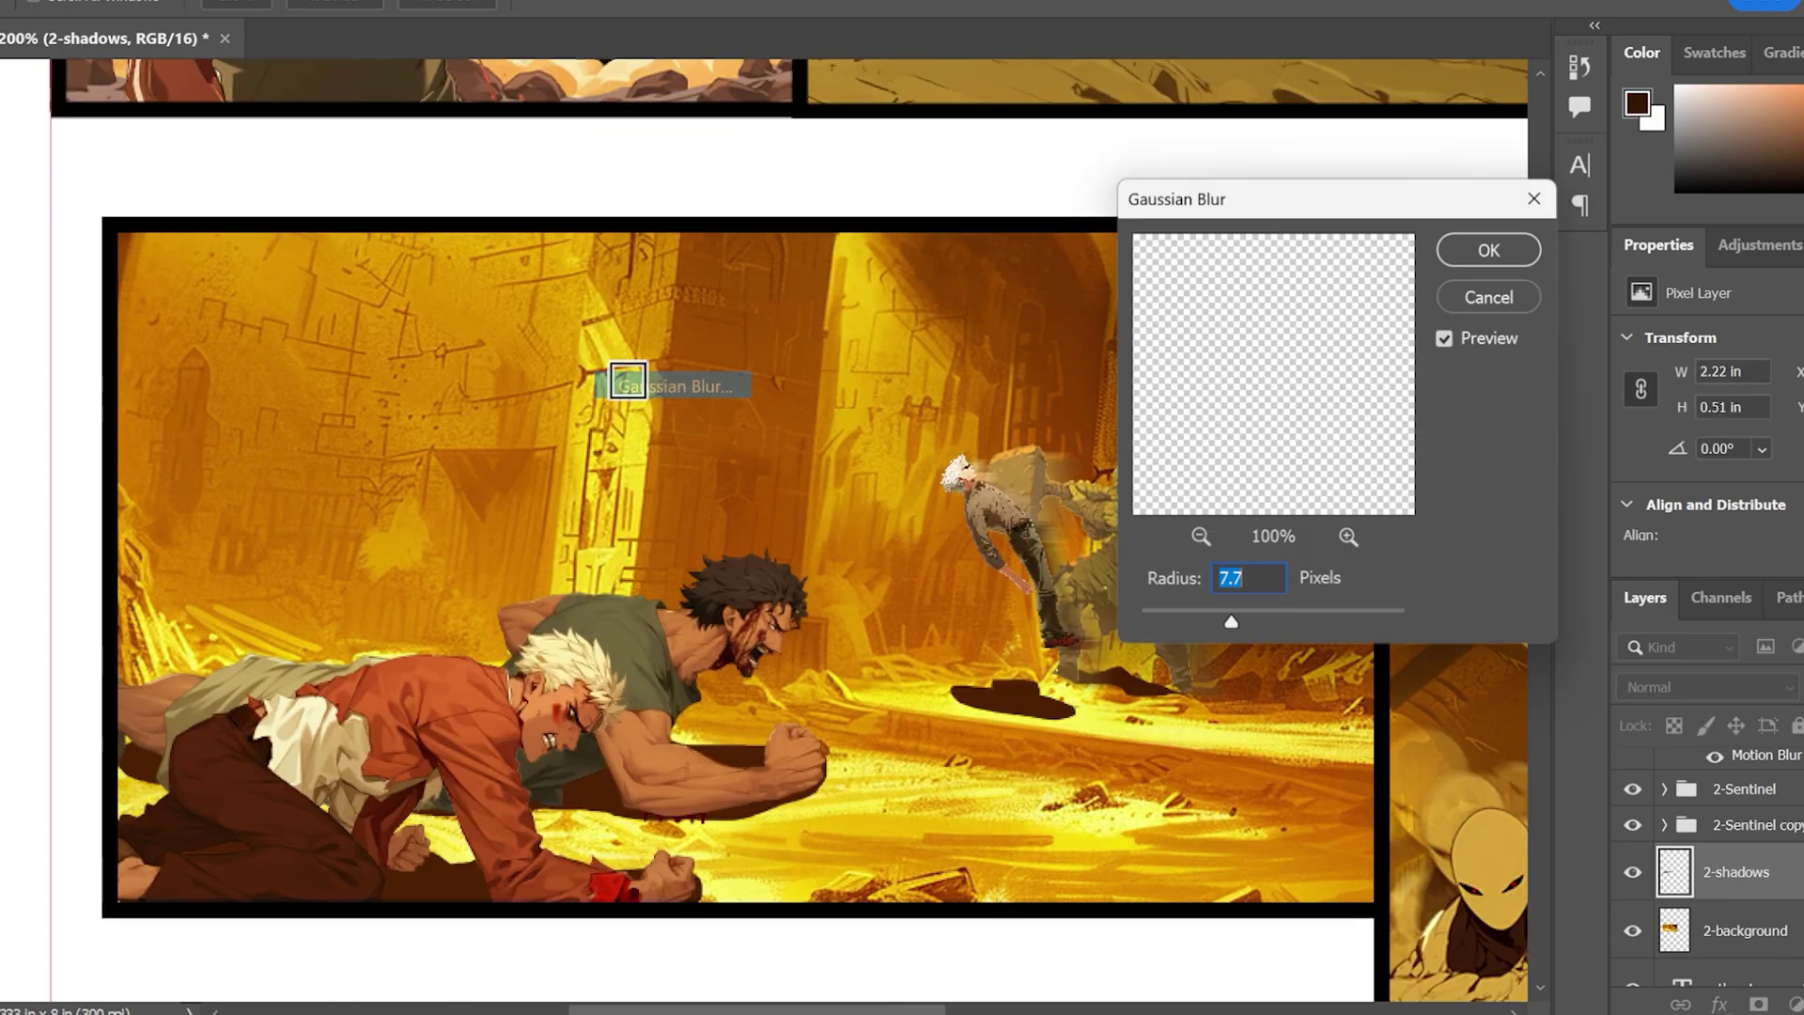
{"action": "left_click_drag", "start_coordinate": [1228, 616], "coordinate": [1194, 627]}
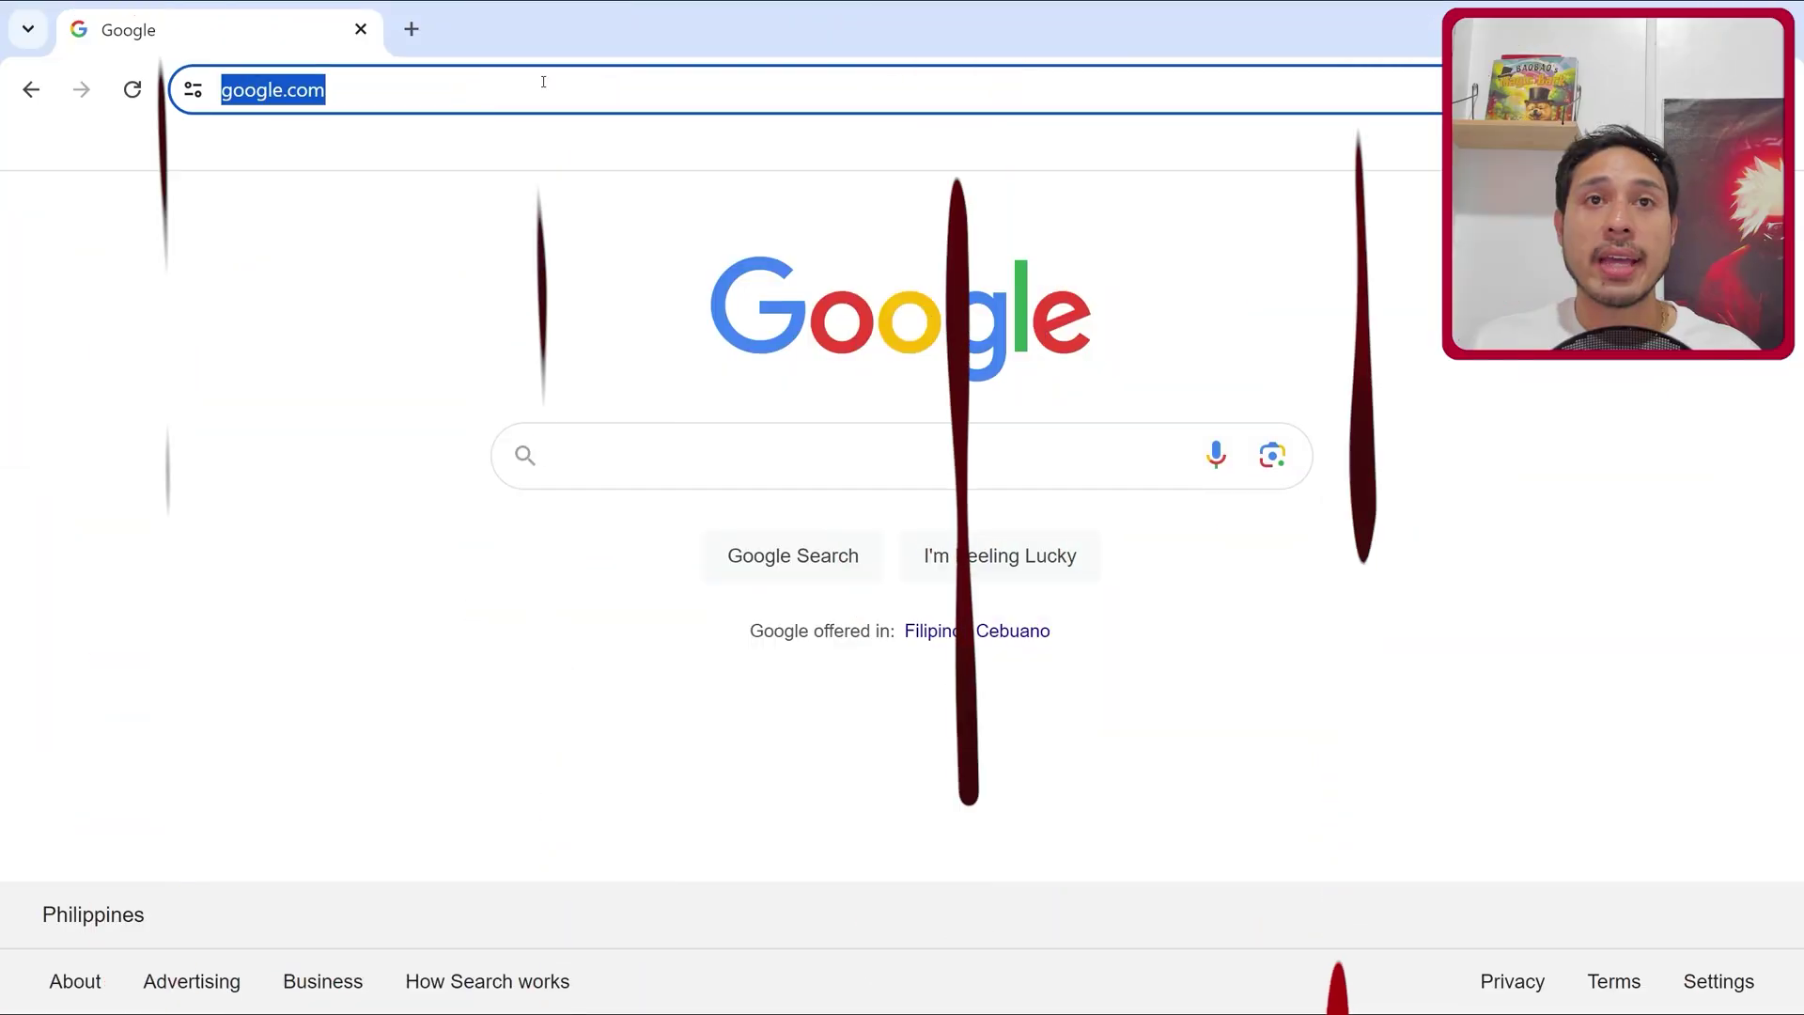
- Switch to the web browser, open the Midjourney website and log in
{"action": "type", "text": "midjourny"}
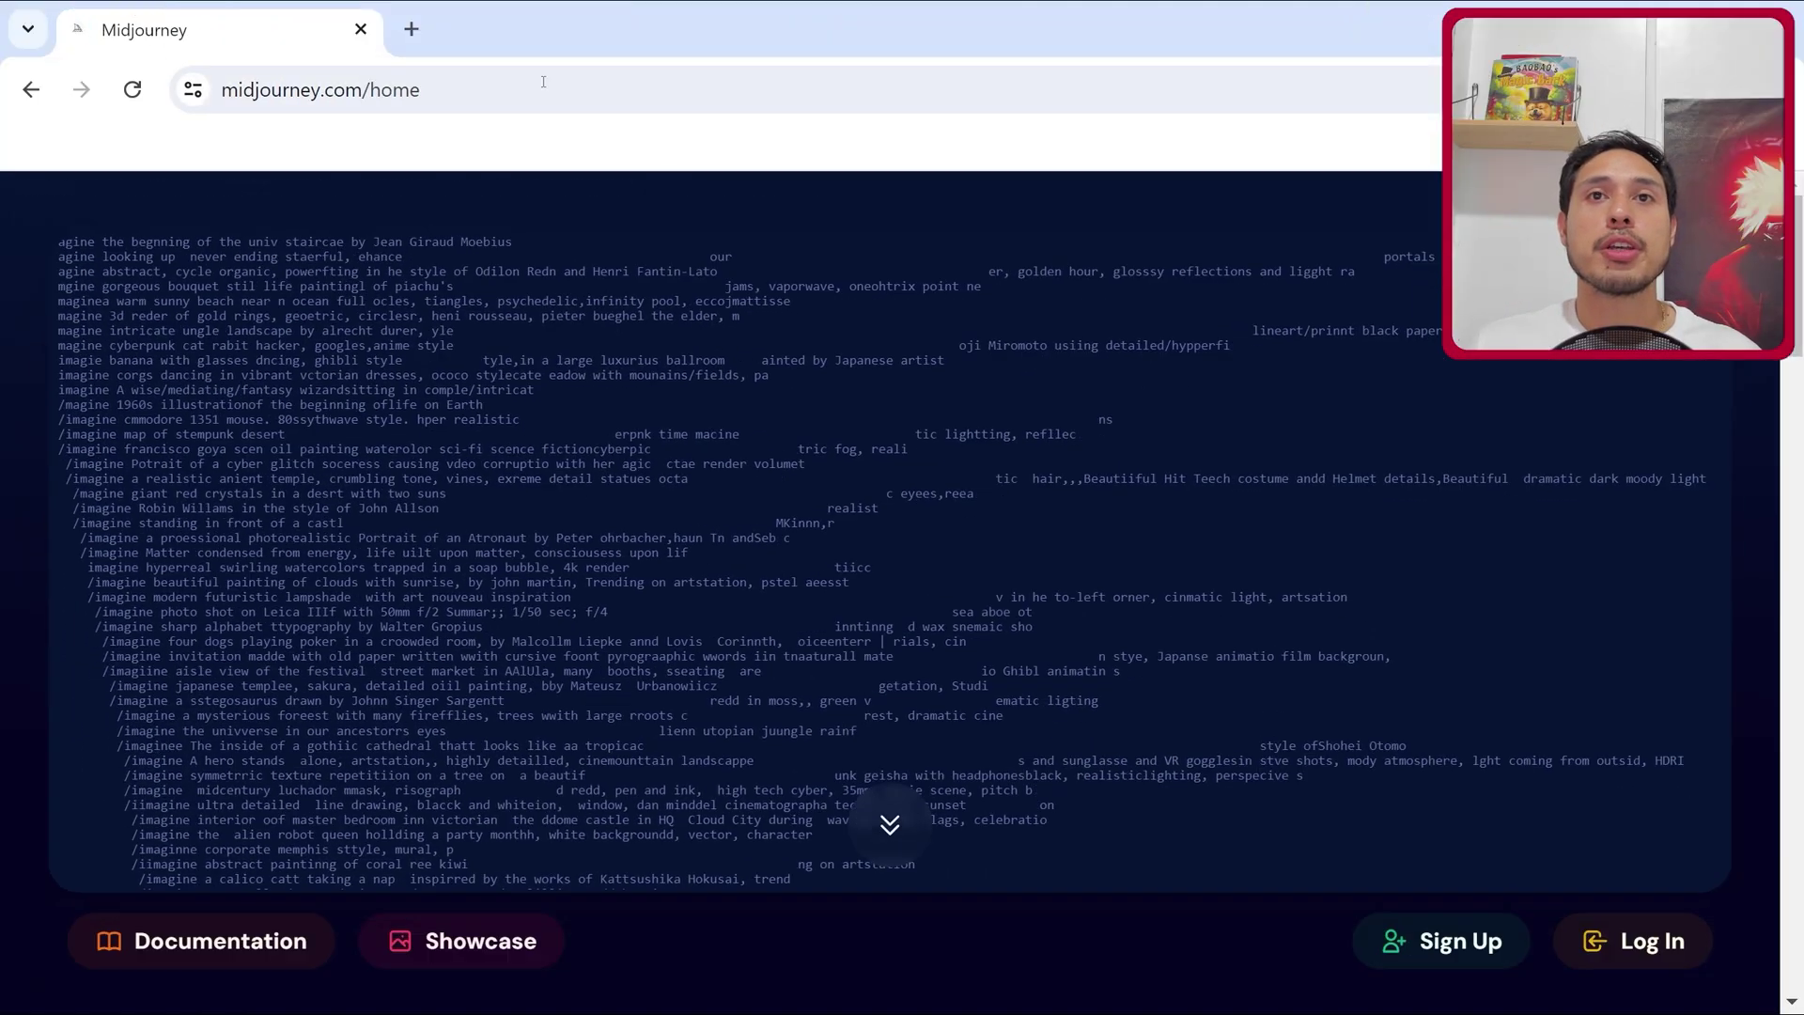
{"action": "scroll", "coordinate": [1644, 564], "scroll_direction": "down", "scroll_amount": 4}
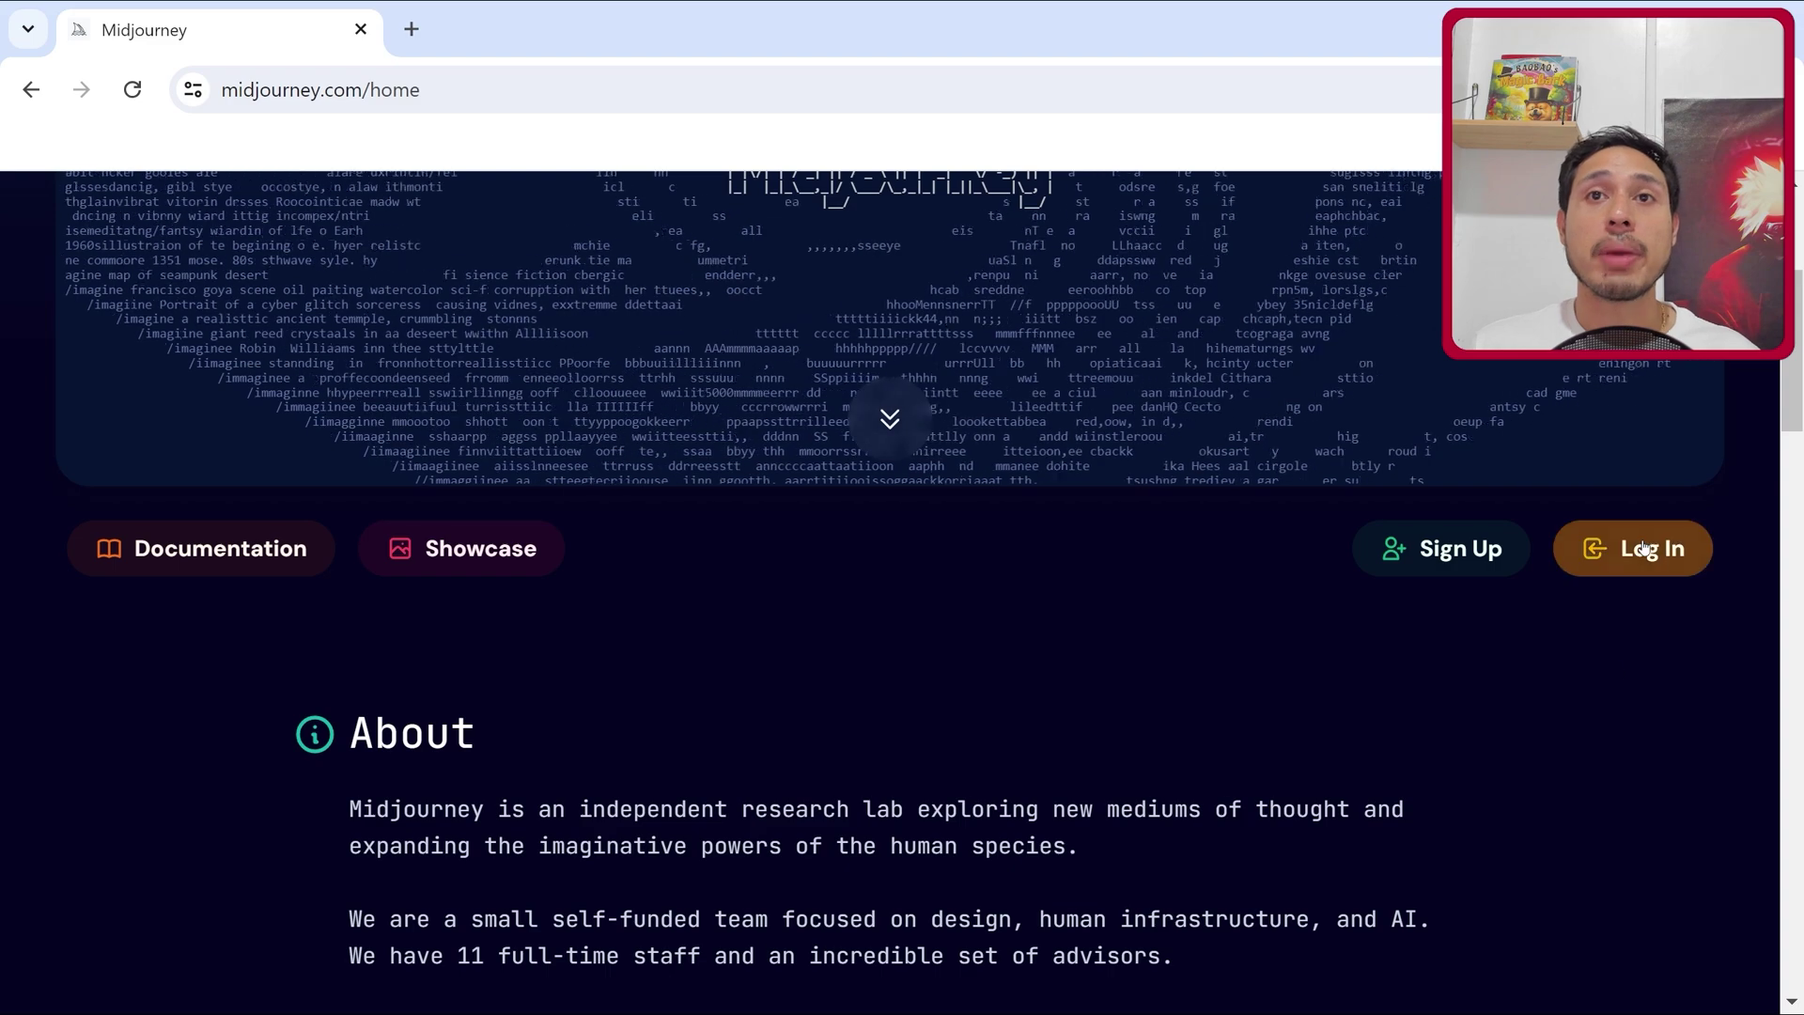
{"action": "left_click", "coordinate": [1643, 547]}
{"action": "left_click", "coordinate": [699, 521]}
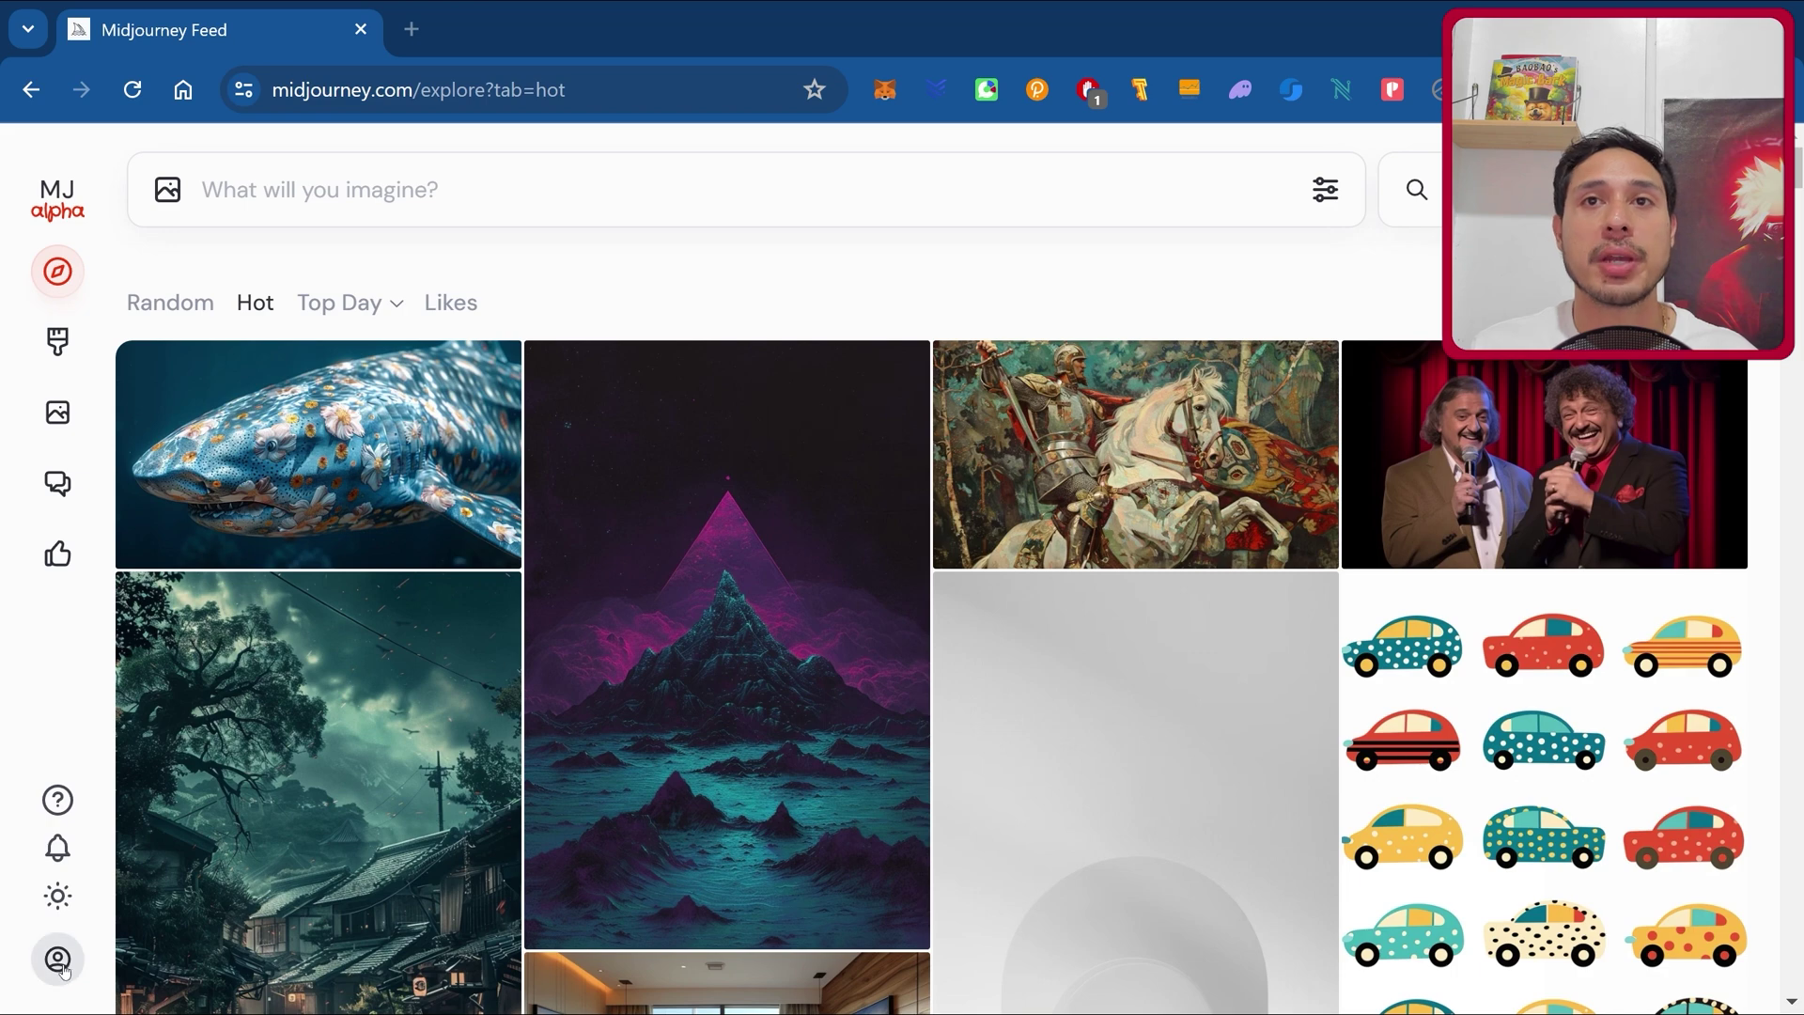
- Open the subscription management page and examine the Midjourney plans with both yearly and monthly billing
{"action": "left_click", "coordinate": [62, 964]}
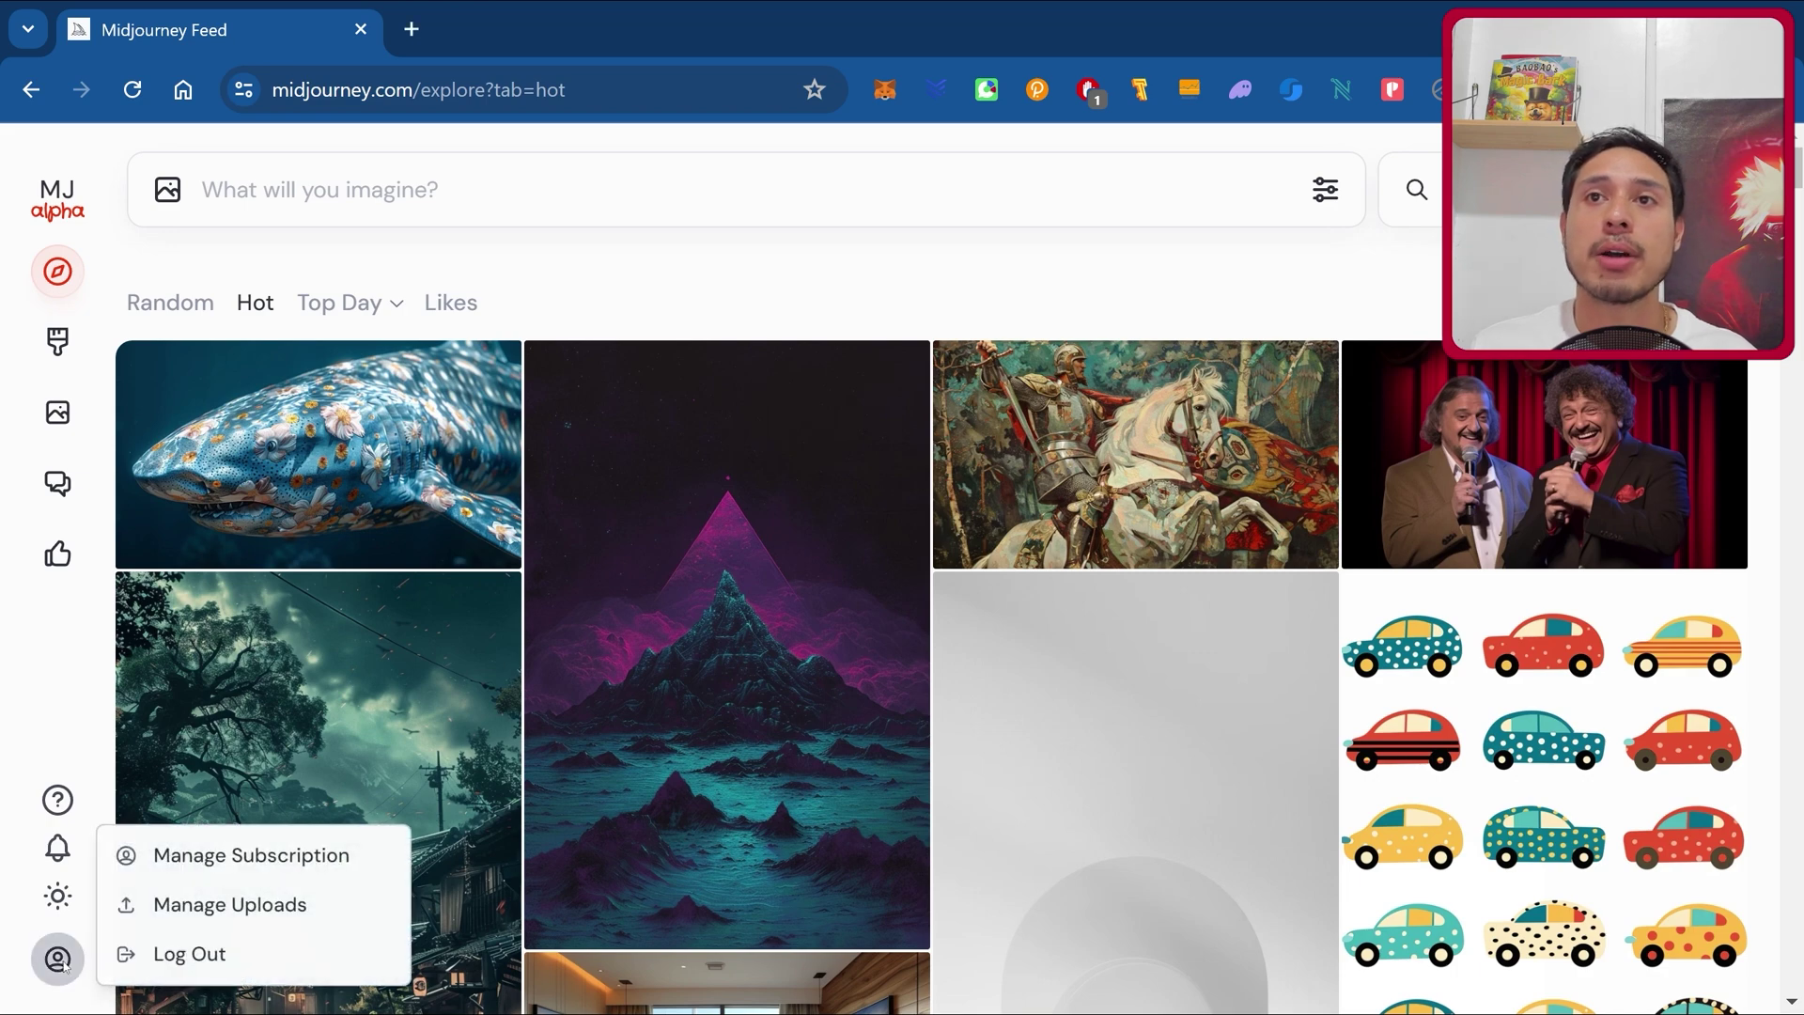
{"action": "left_click", "coordinate": [311, 850]}
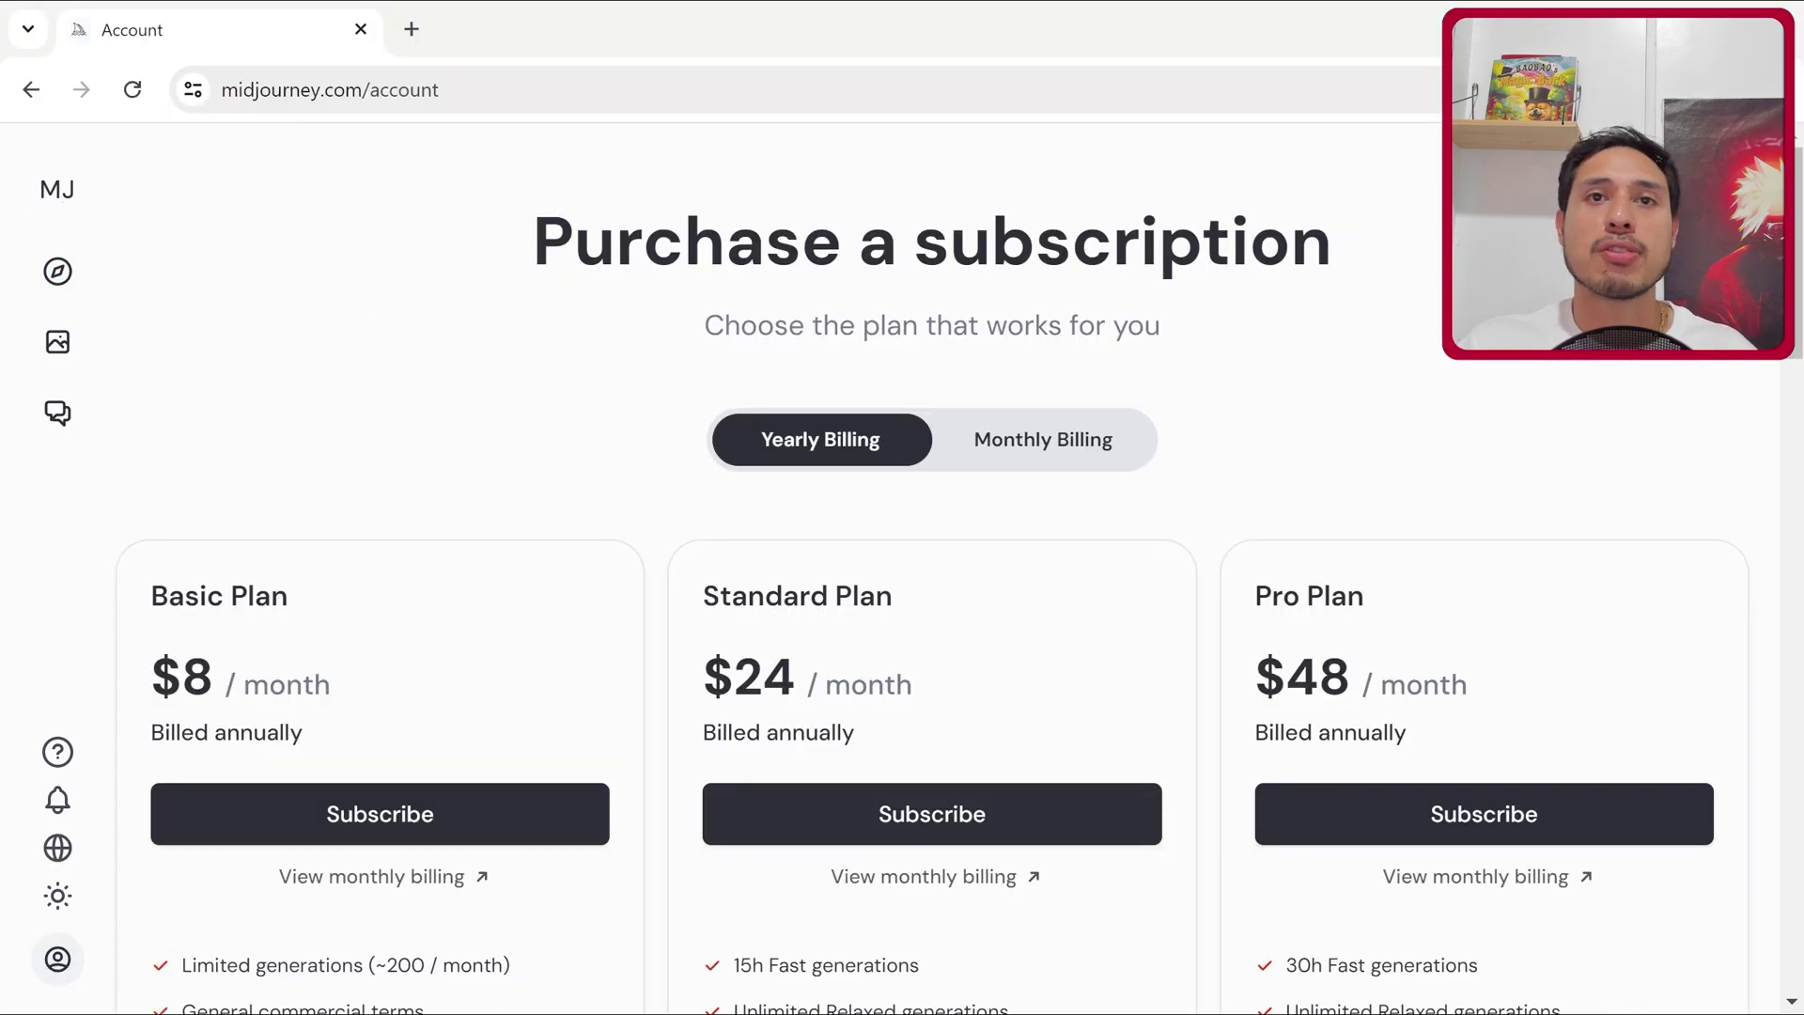
{"action": "scroll", "coordinate": [996, 516], "scroll_direction": "down", "scroll_amount": 3}
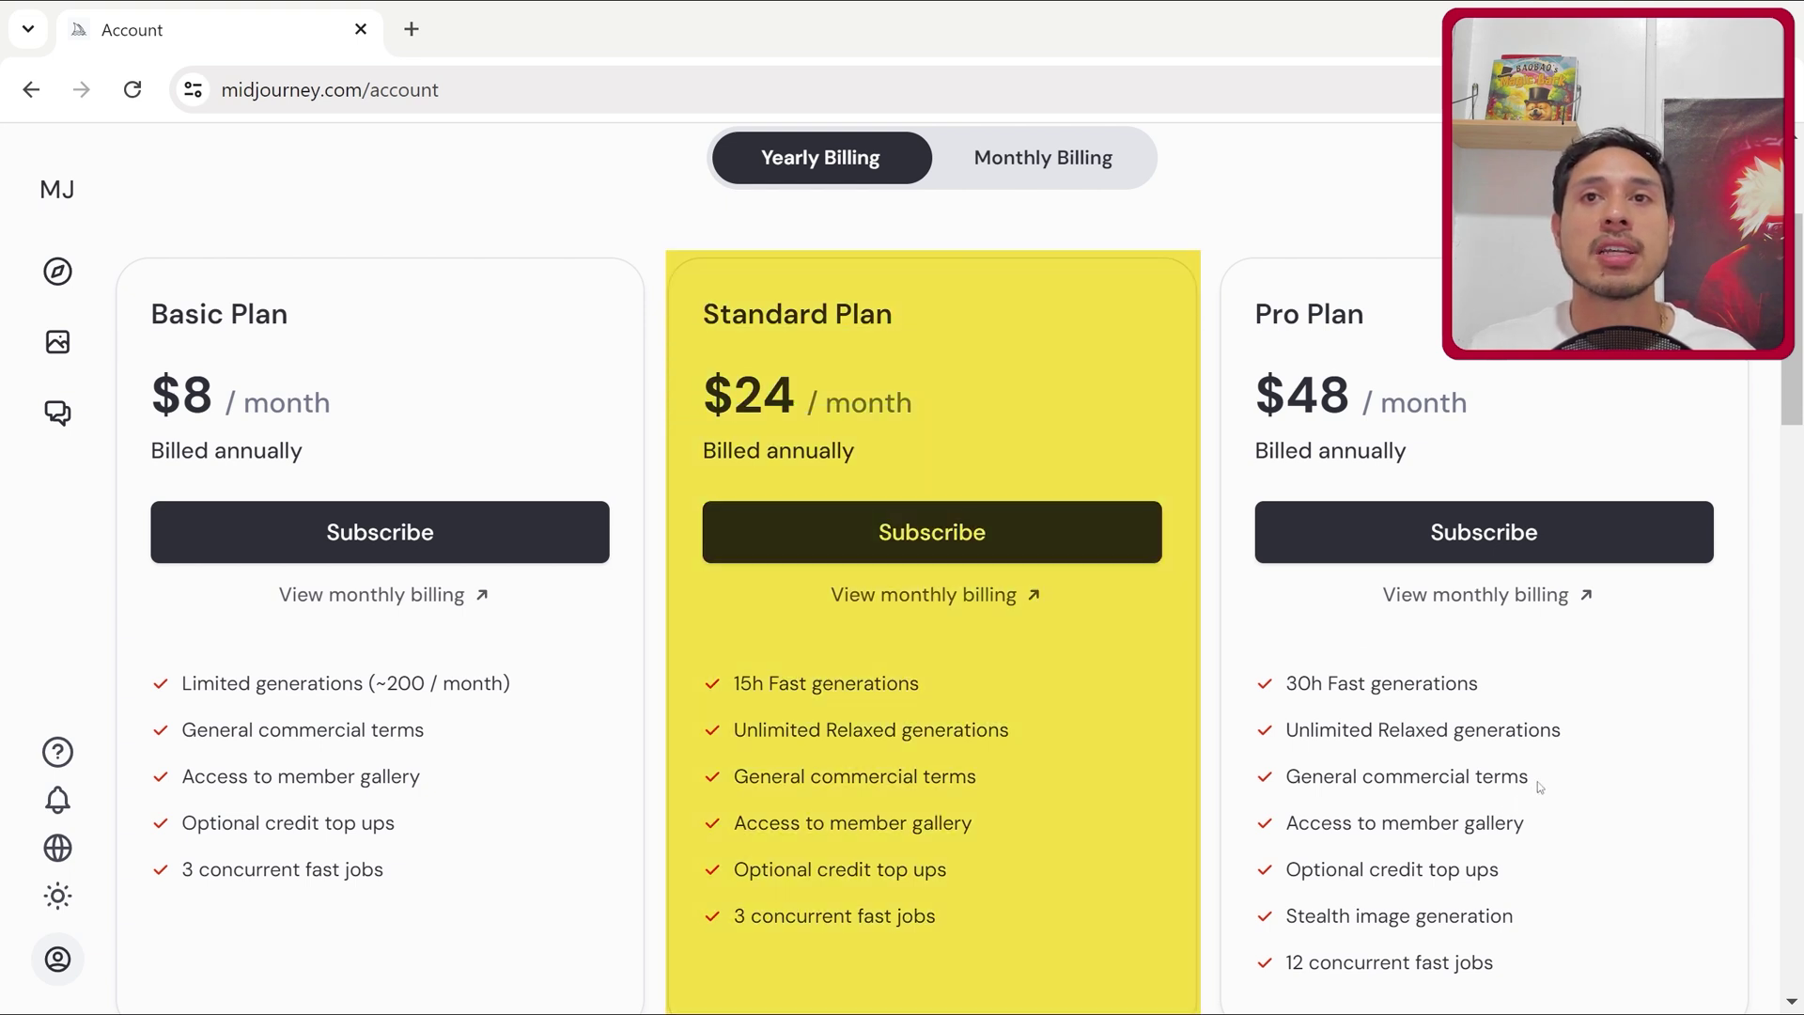
{"action": "left_click", "coordinate": [1062, 169]}
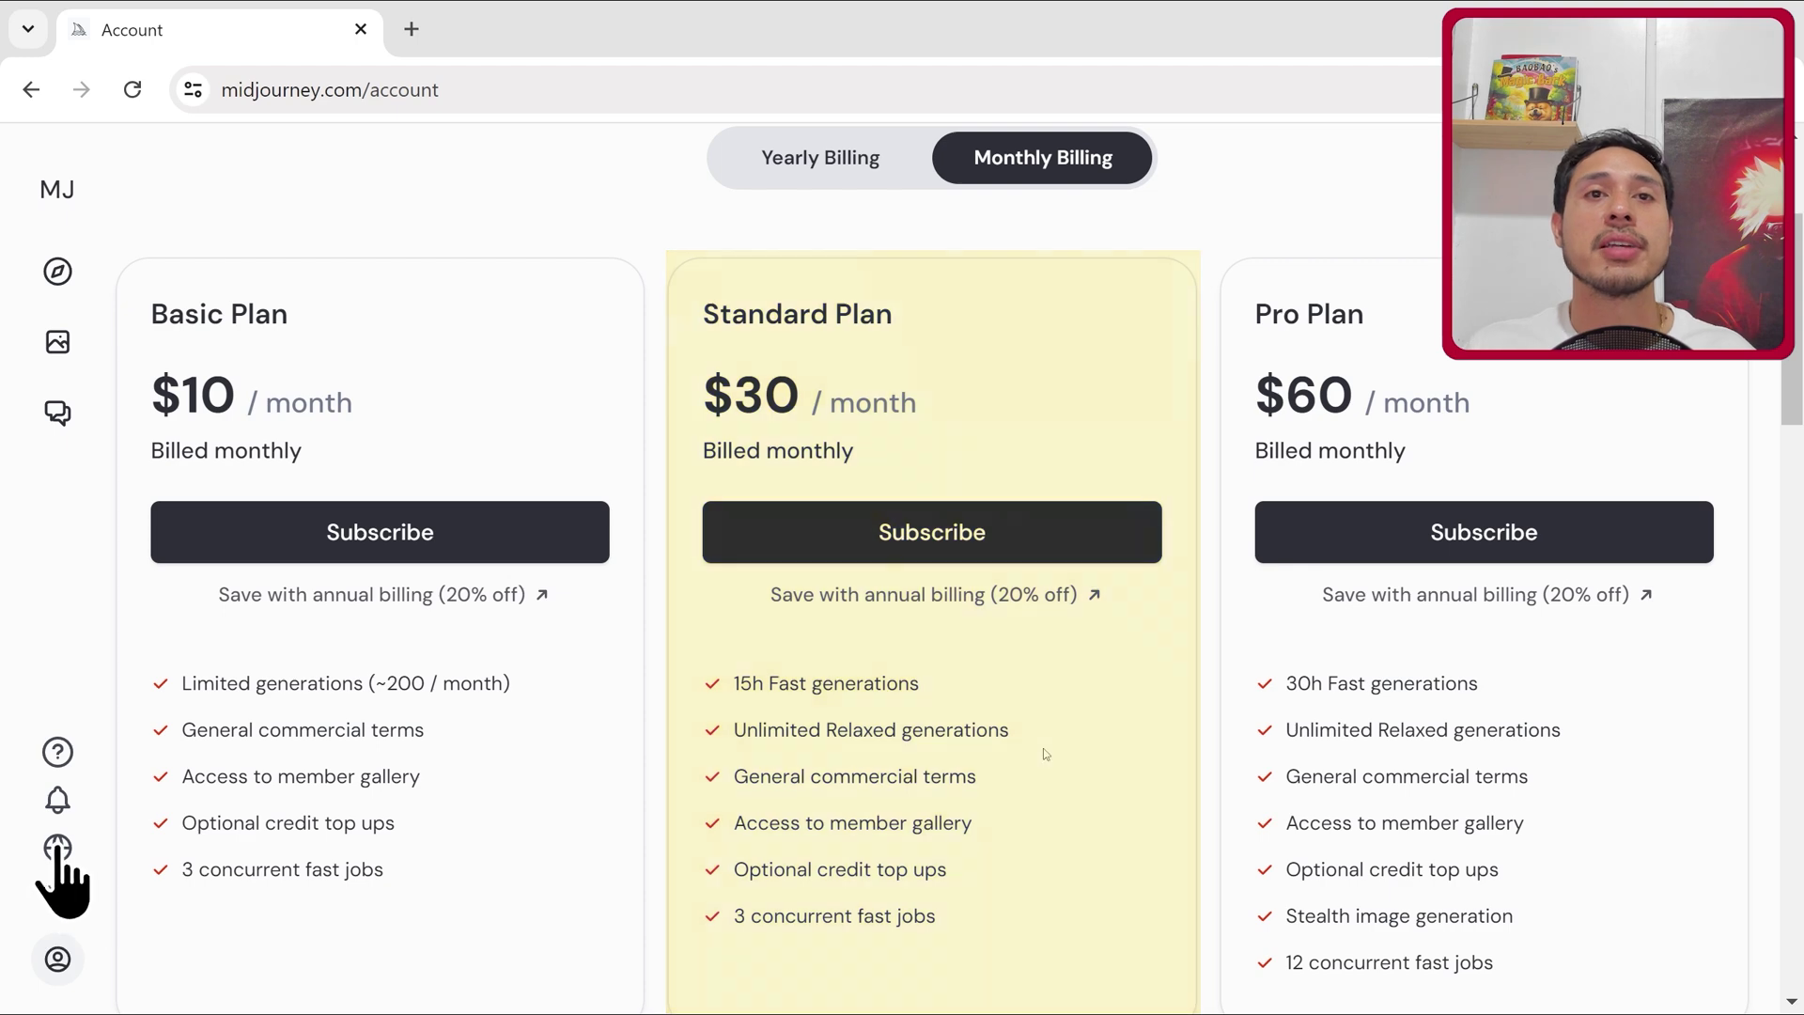
- Switch to Midjourney's Discord server and create a personal server for me and my friends, keeping the suggested server name
{"action": "left_click", "coordinate": [58, 848]}
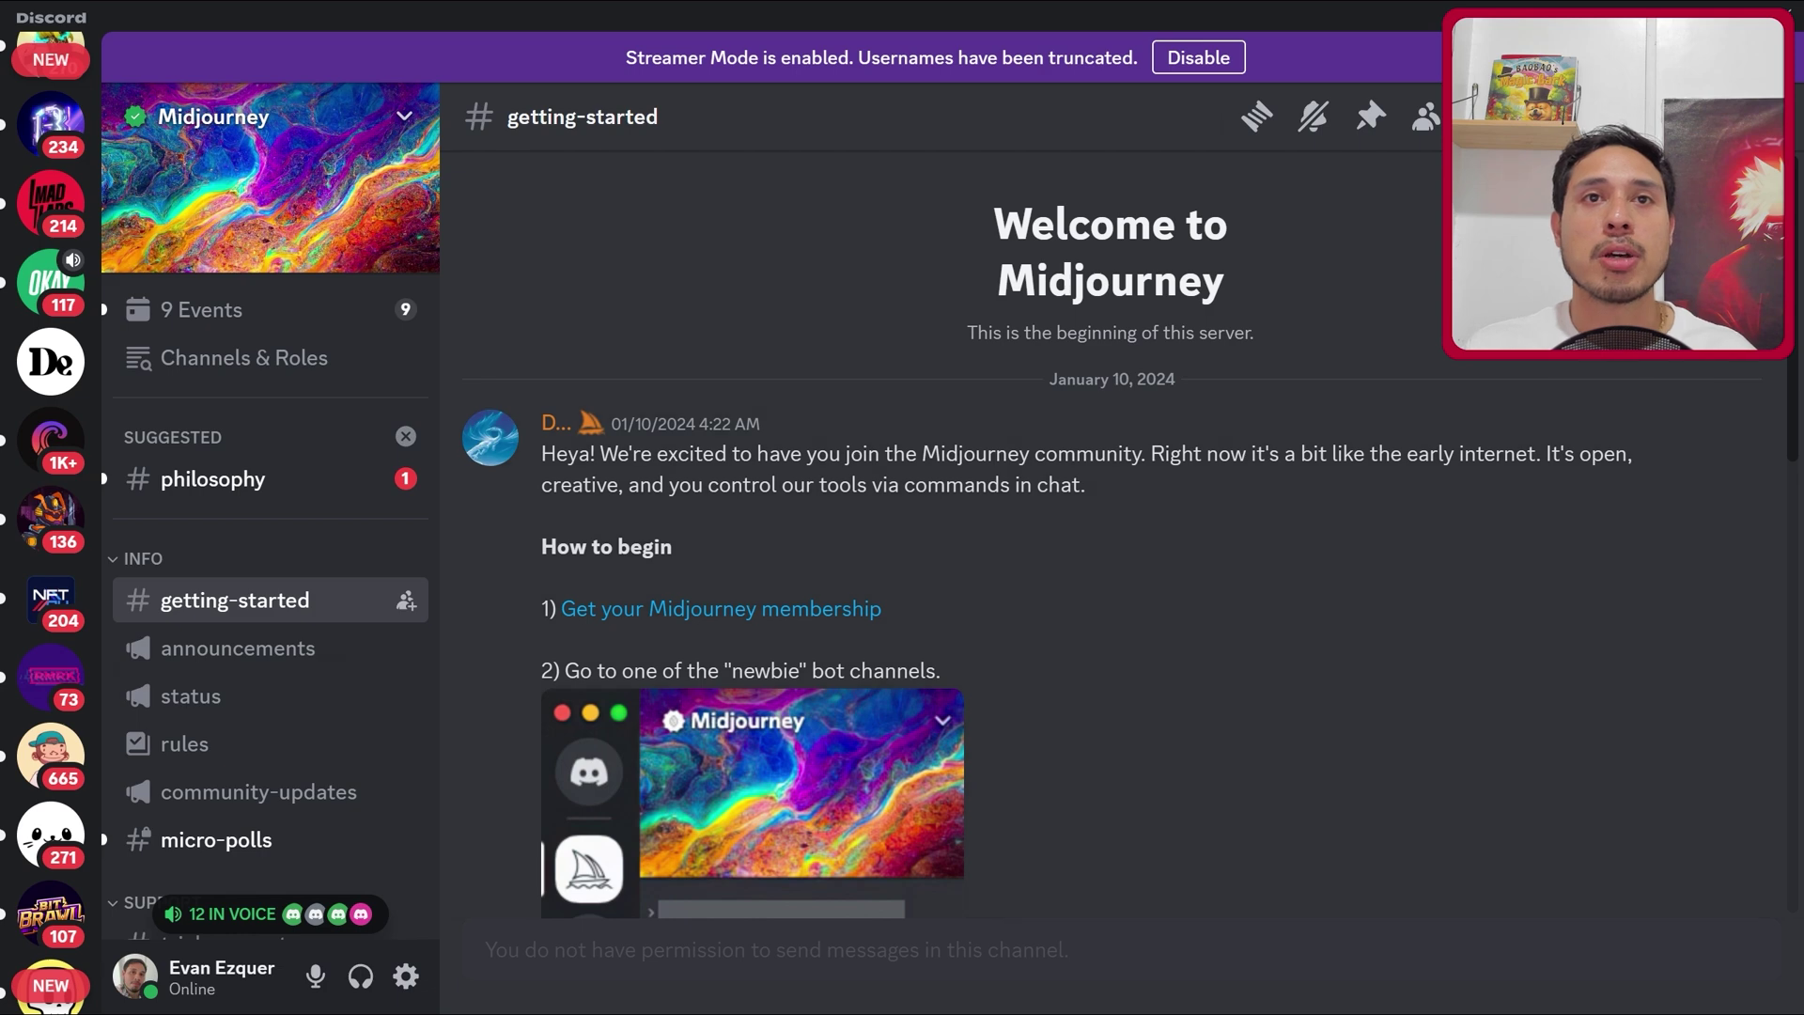
{"action": "scroll", "coordinate": [51, 676], "scroll_direction": "down", "scroll_amount": 10}
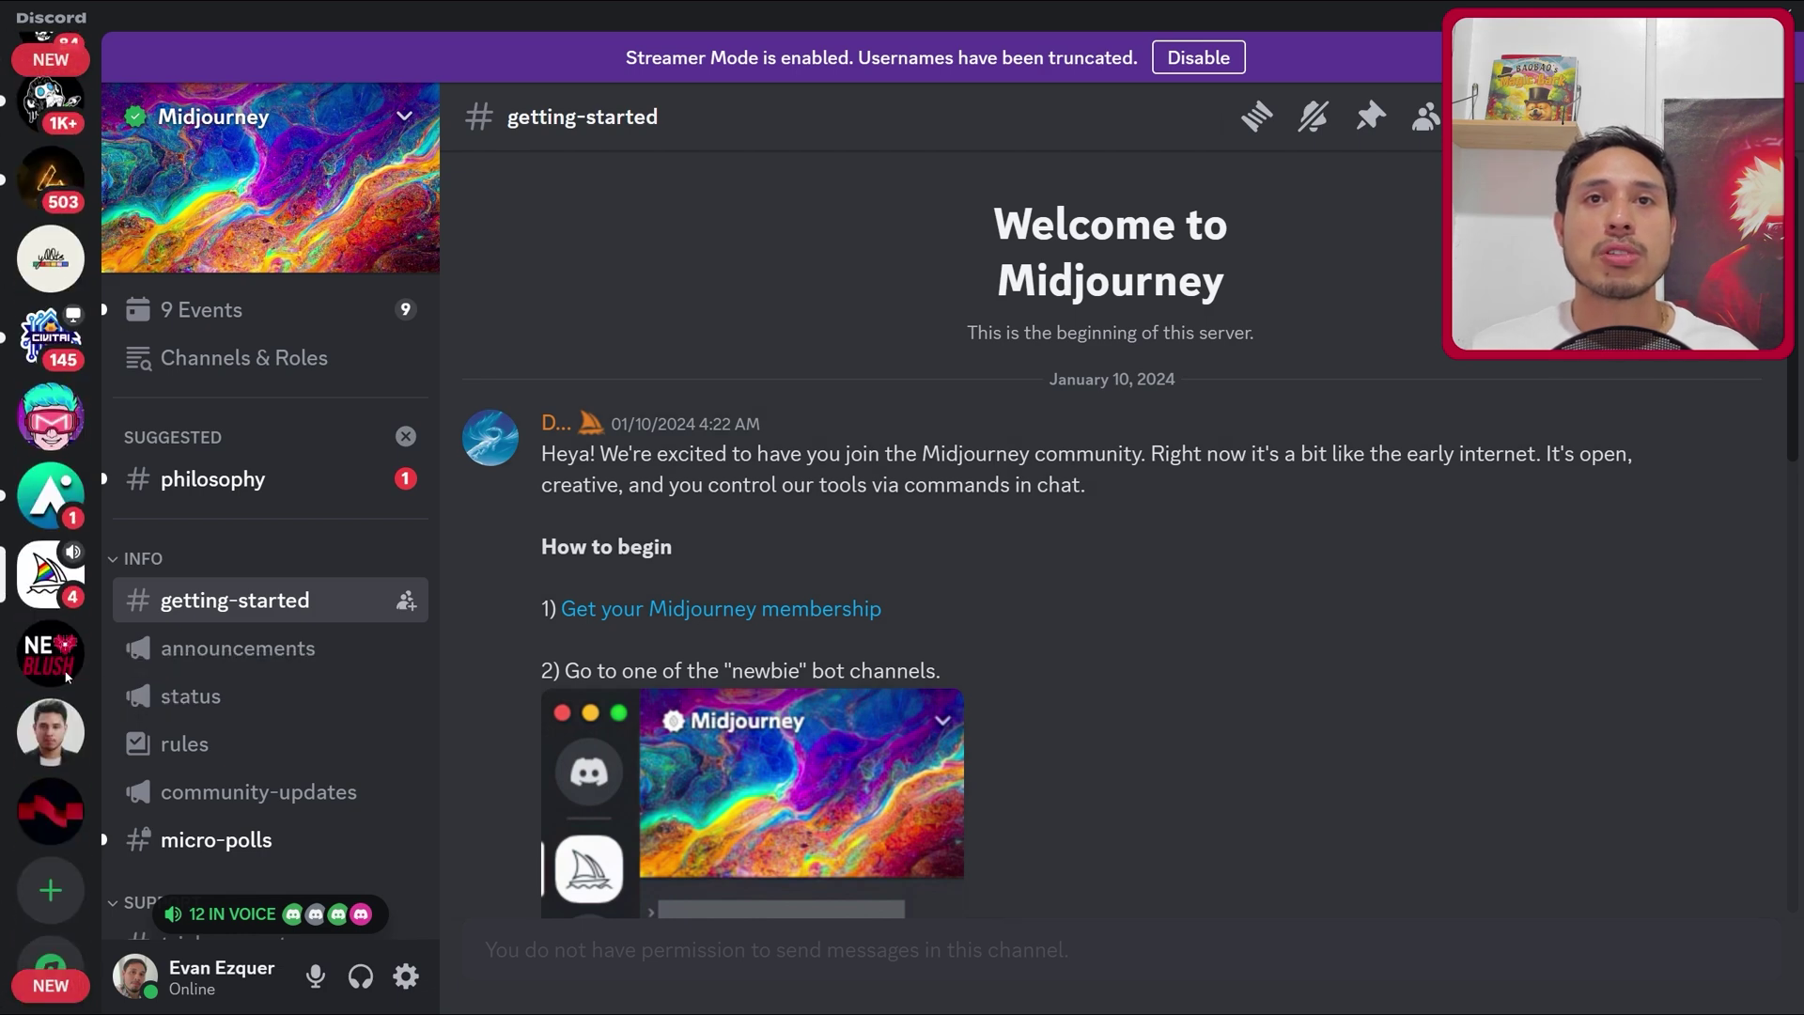
{"action": "left_click", "coordinate": [52, 912]}
{"action": "left_click", "coordinate": [1032, 340]}
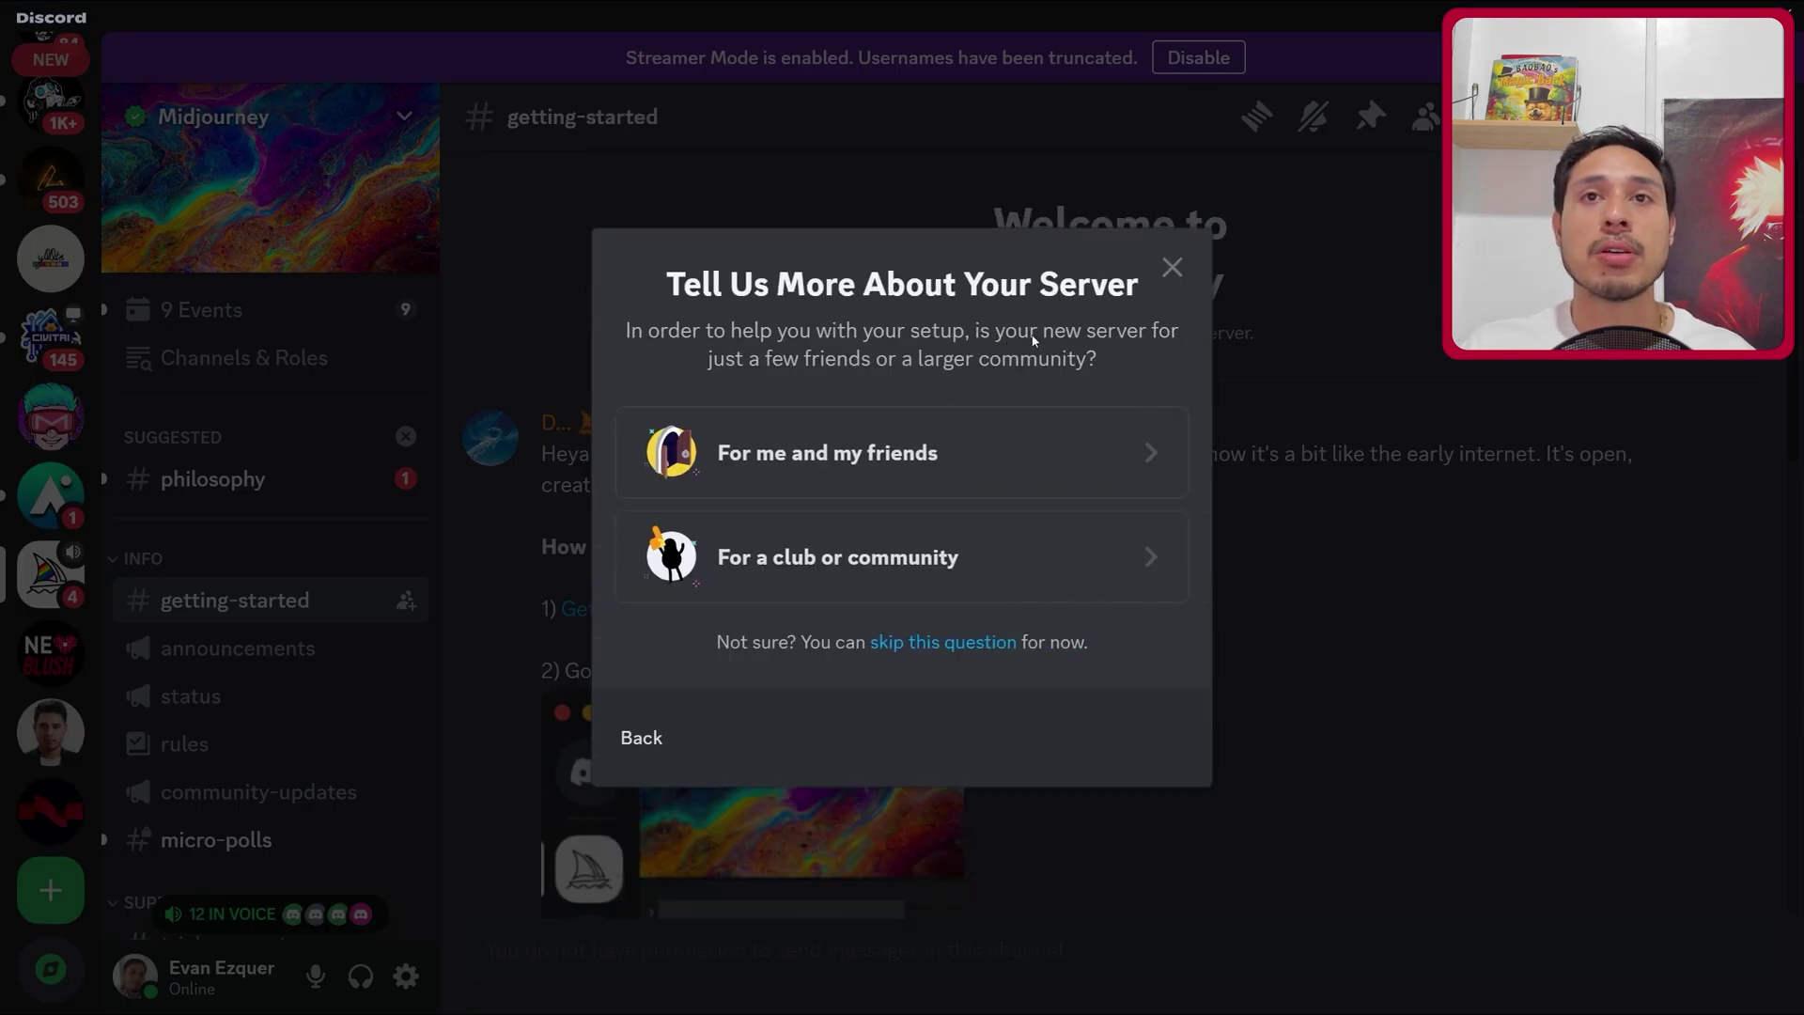
{"action": "left_click", "coordinate": [1066, 460]}
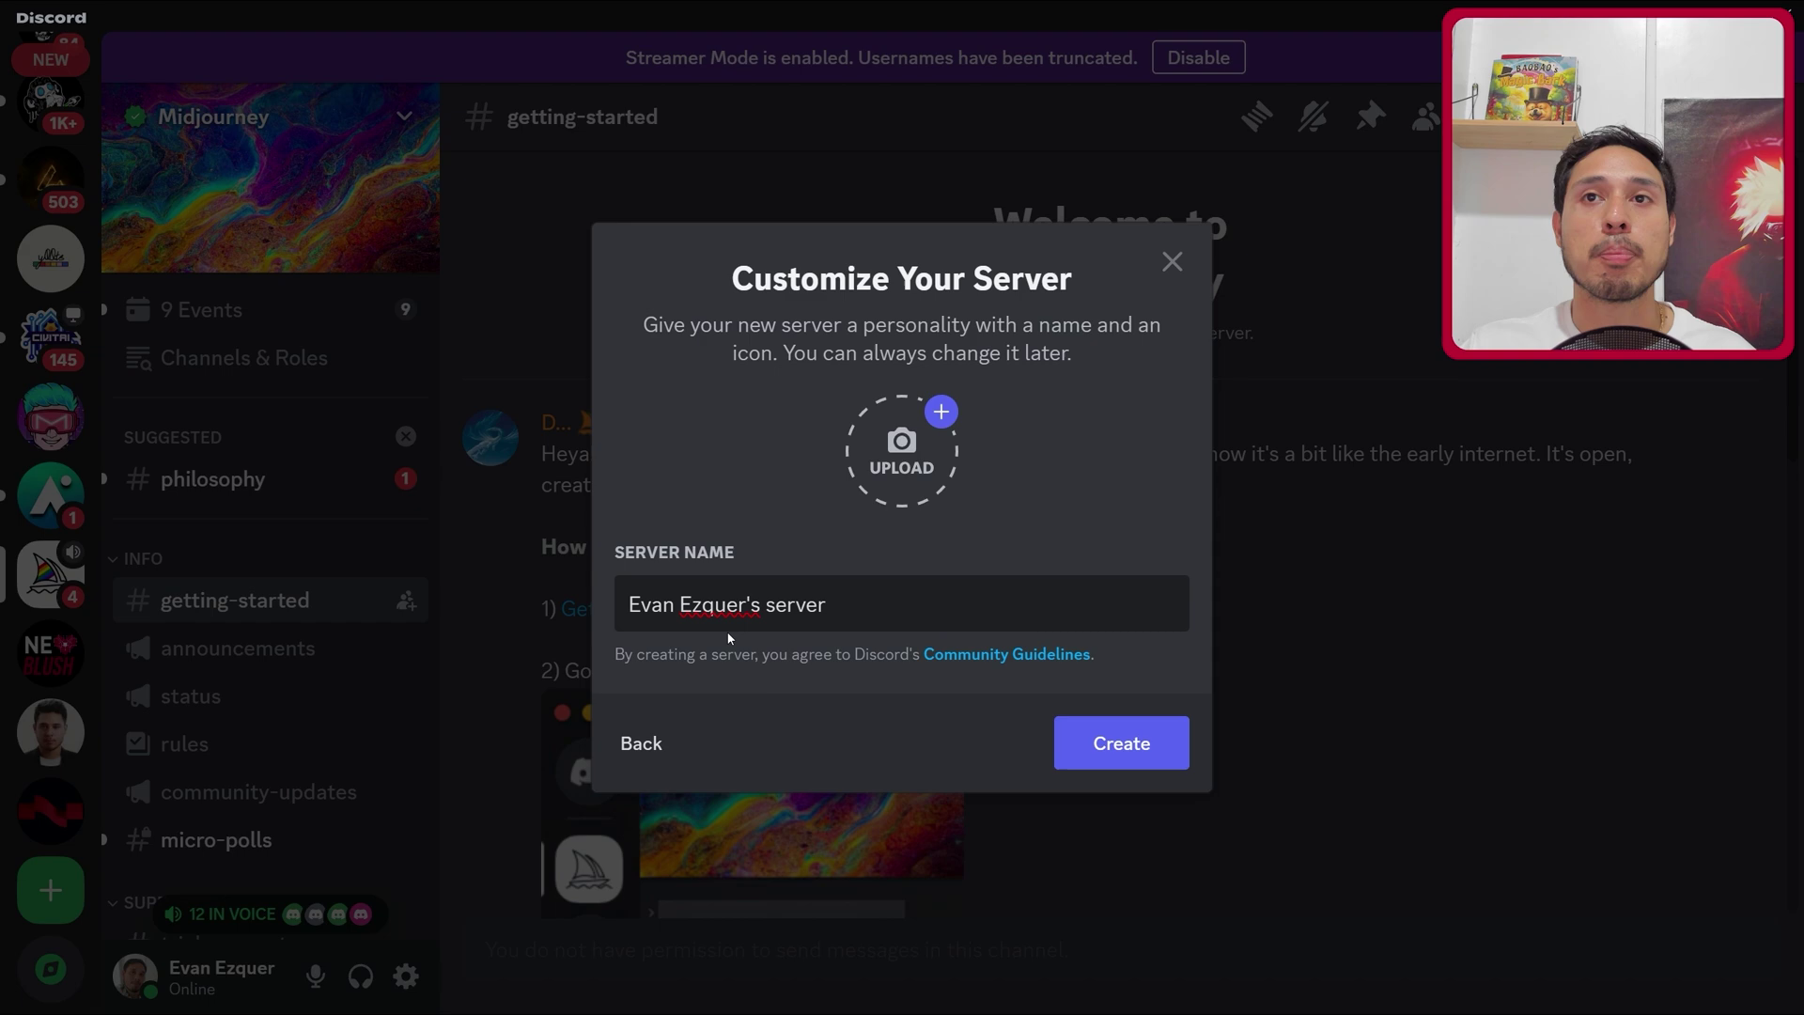
{"action": "left_click", "coordinate": [1118, 740]}
- Return to the Midjourney server and start adding the Midjourney Bot from the member list to another server
{"action": "scroll", "coordinate": [48, 736], "scroll_direction": "down", "scroll_amount": 10}
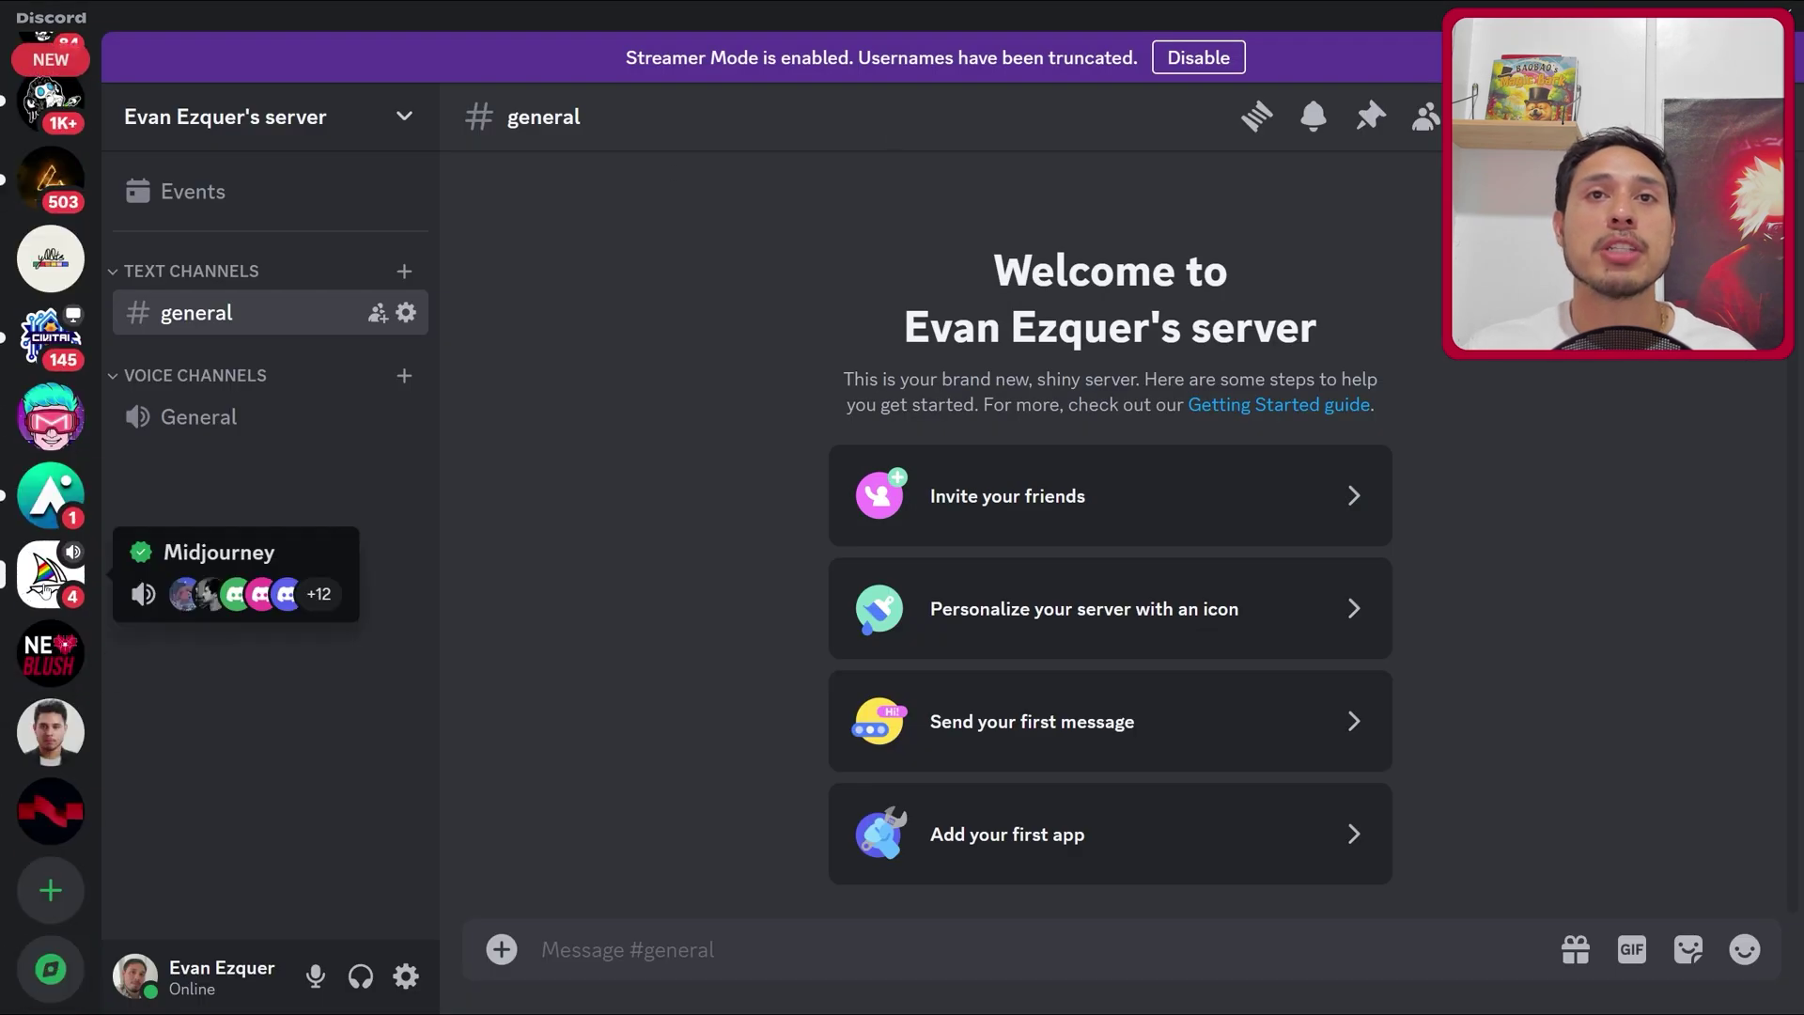
{"action": "left_click", "coordinate": [44, 589]}
{"action": "scroll", "coordinate": [1628, 486], "scroll_direction": "down", "scroll_amount": 2}
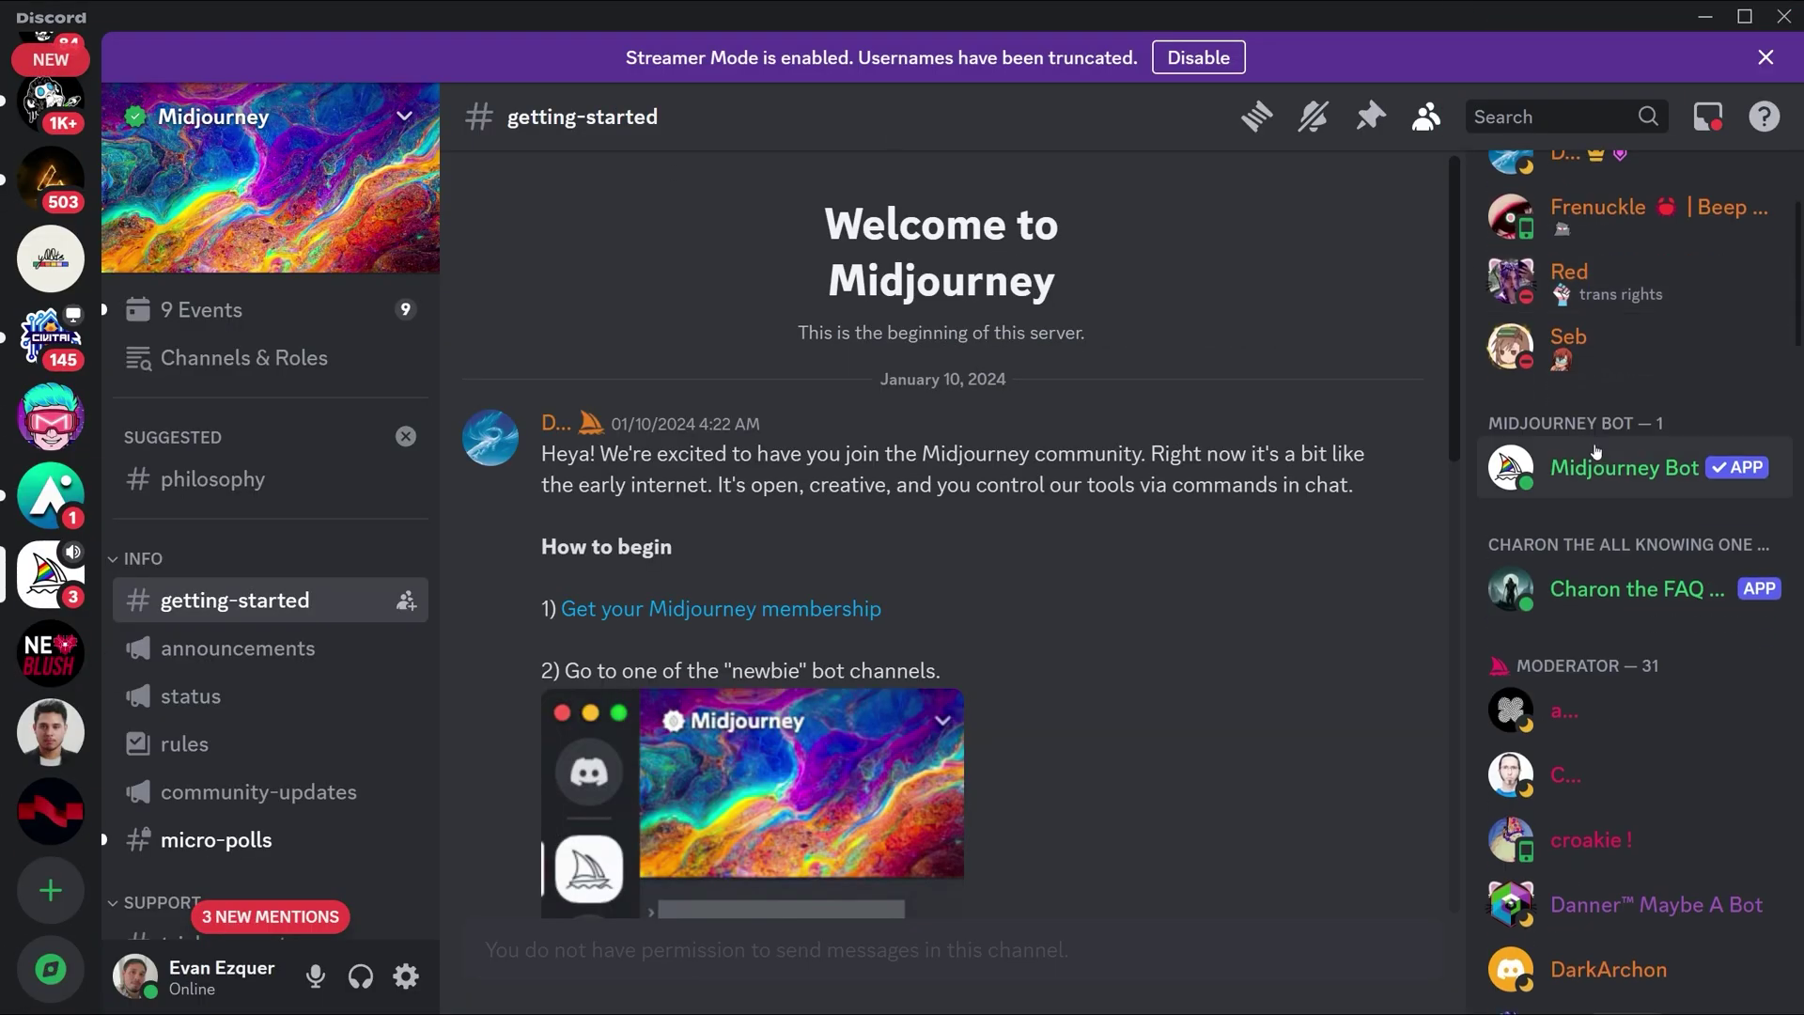
{"action": "left_click", "coordinate": [1628, 487]}
{"action": "left_click", "coordinate": [1287, 541]}
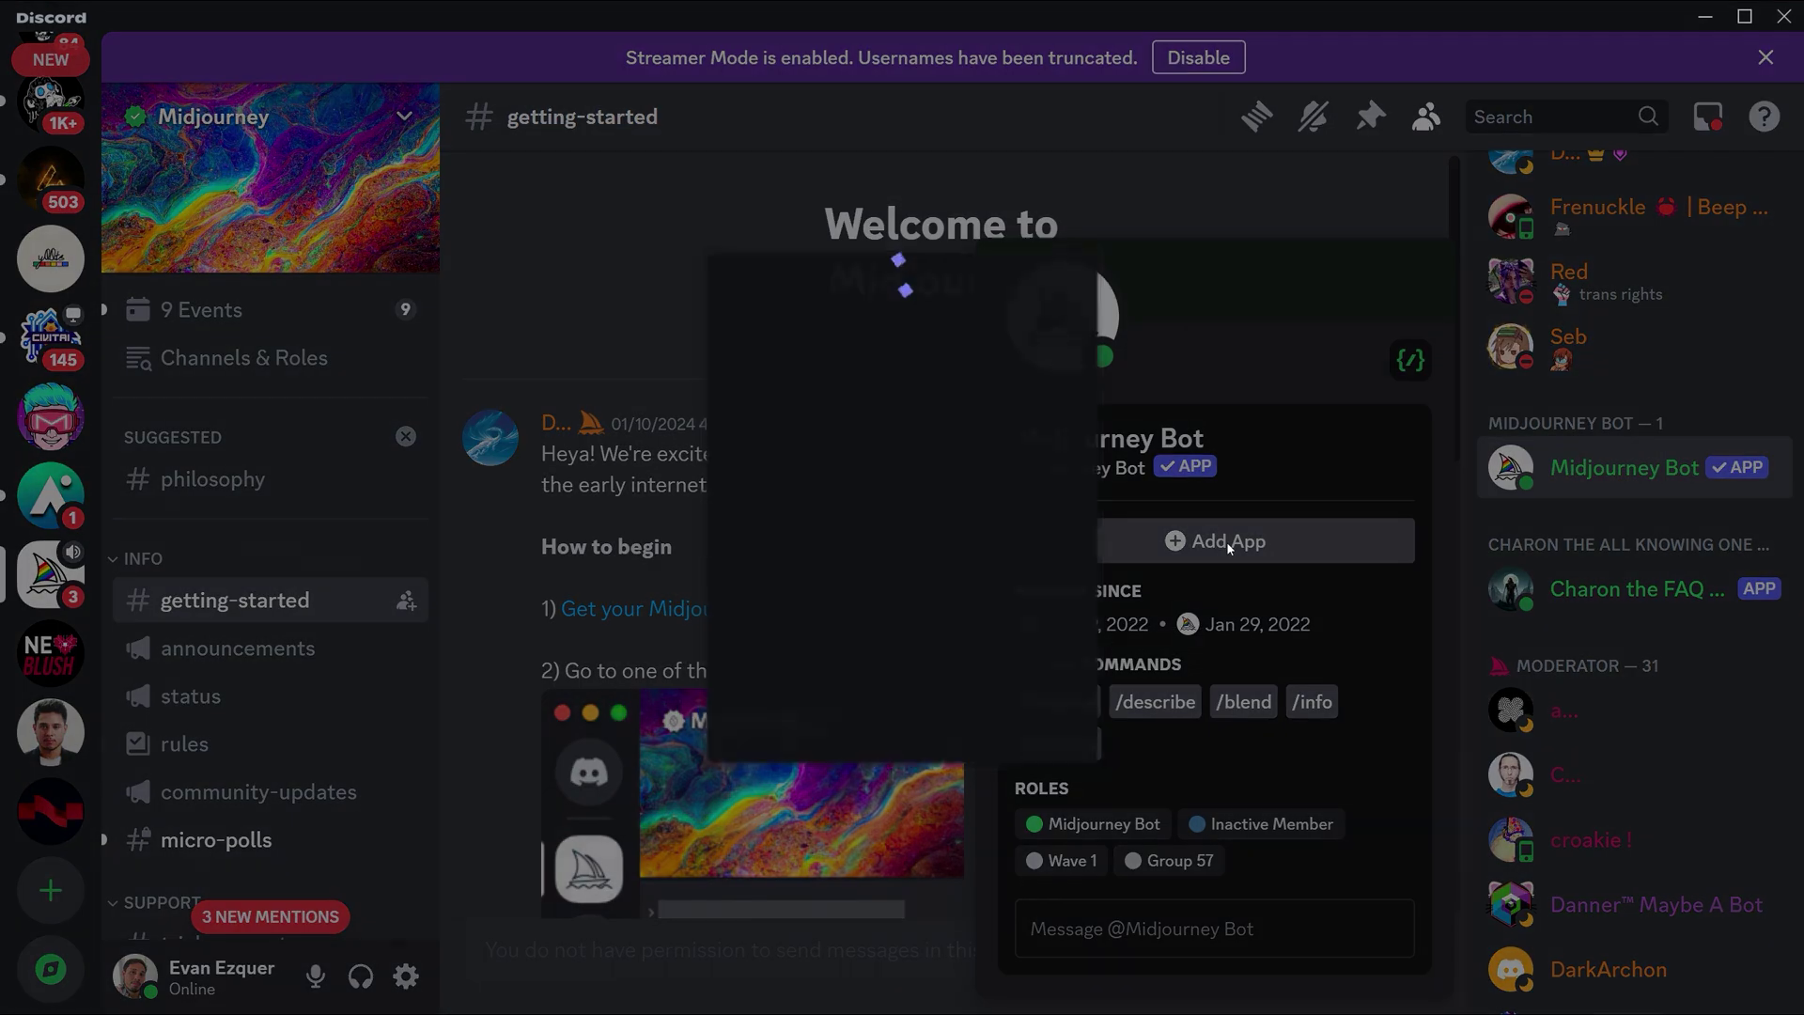
{"action": "left_click", "coordinate": [1061, 601]}
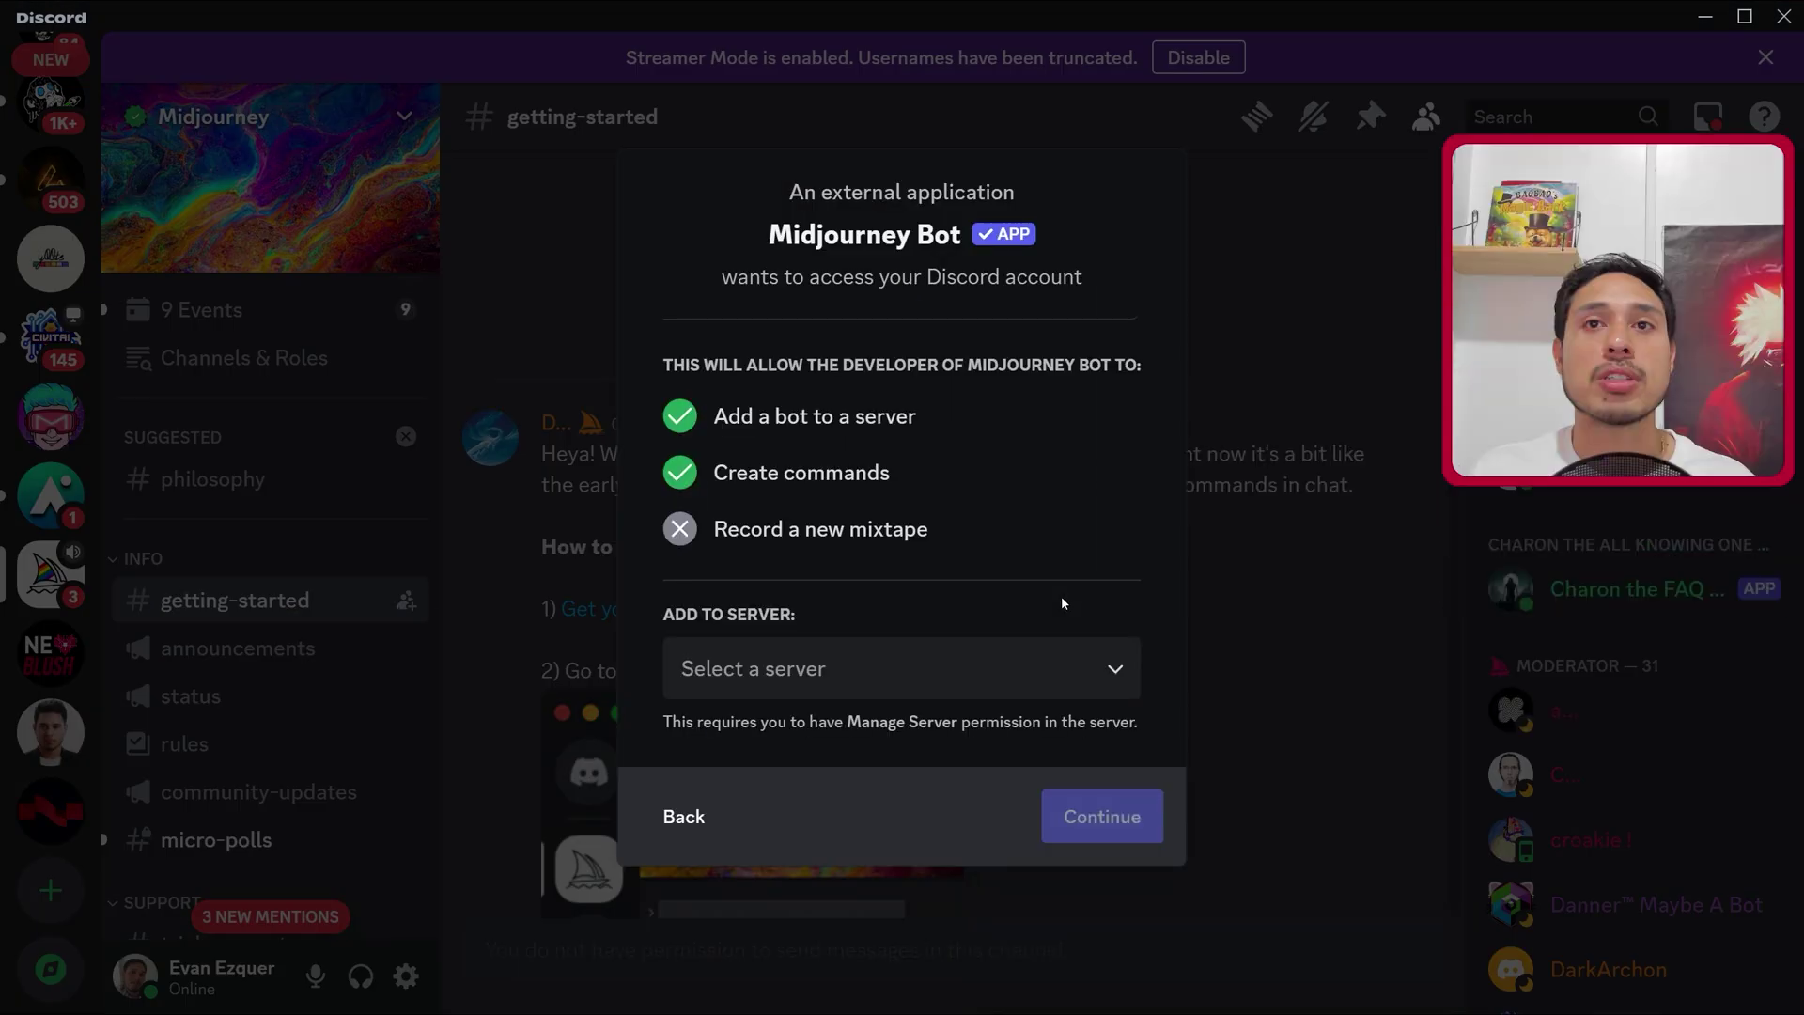
- Choose the personal server as the bot's destination, authorize the Midjourney Bot and go to that server
{"action": "left_click", "coordinate": [875, 680]}
{"action": "left_click", "coordinate": [858, 729]}
{"action": "left_click", "coordinate": [1127, 834]}
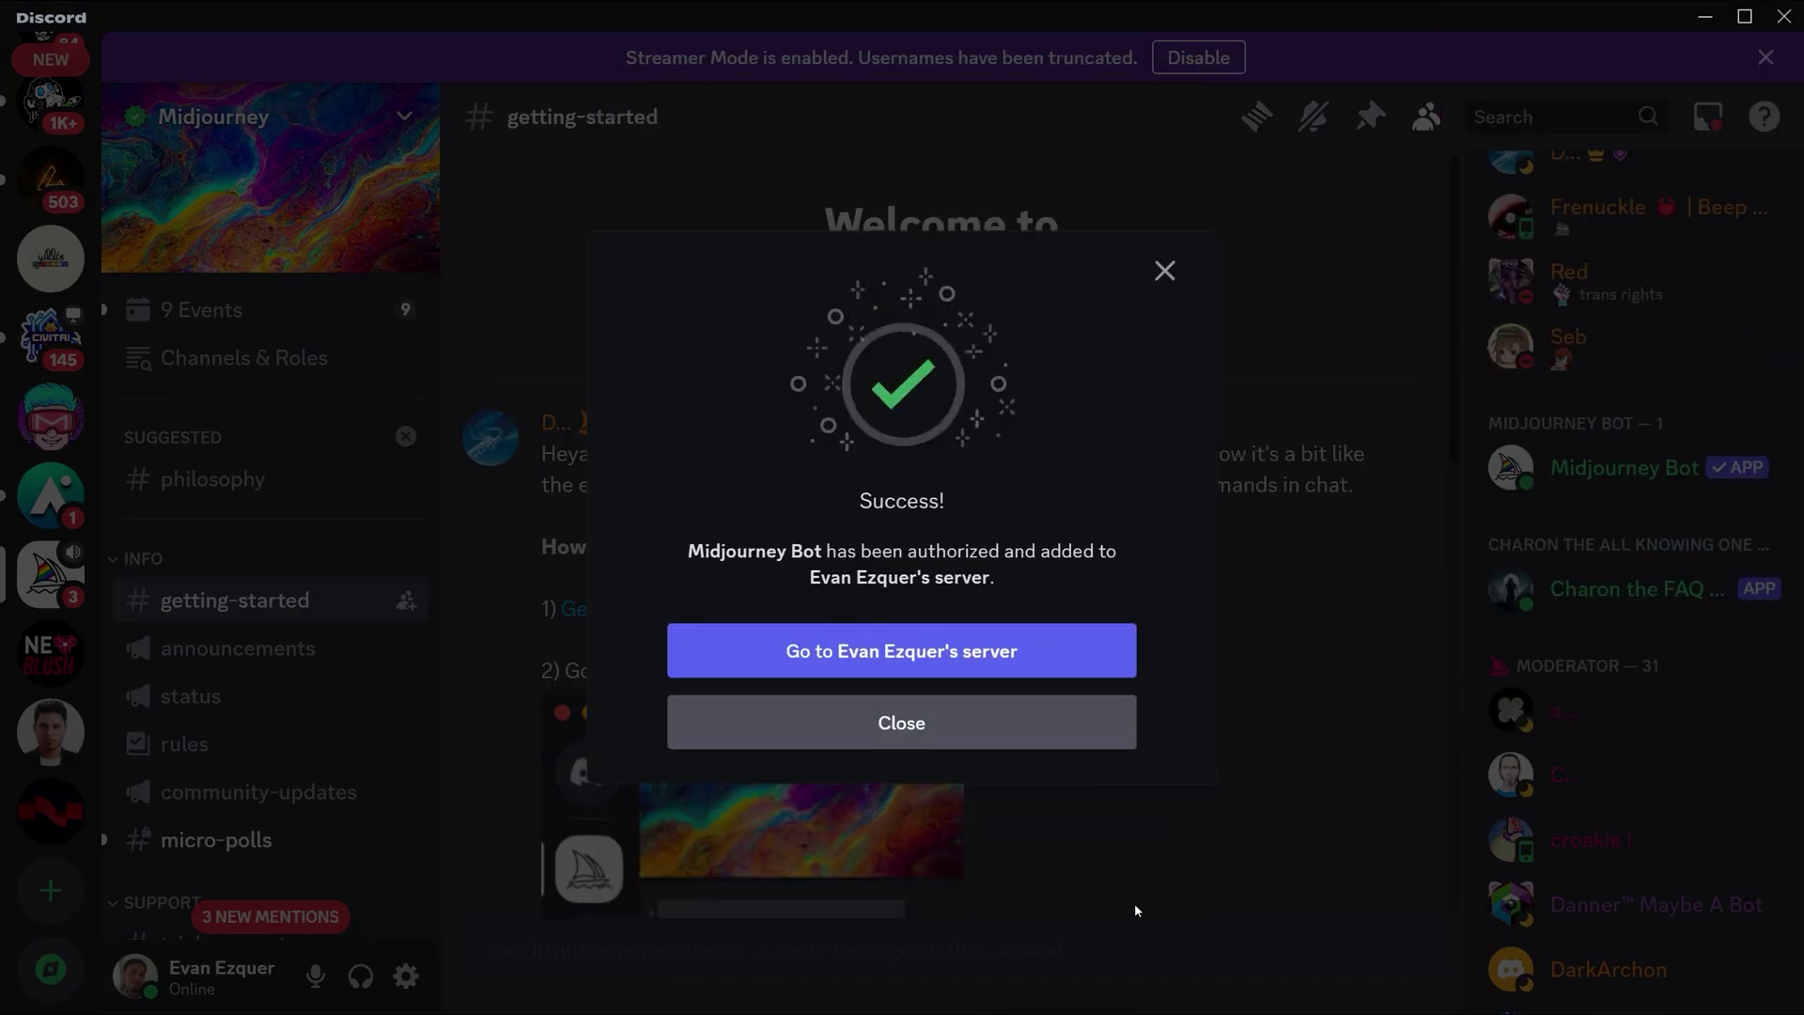
{"action": "left_click", "coordinate": [978, 657]}
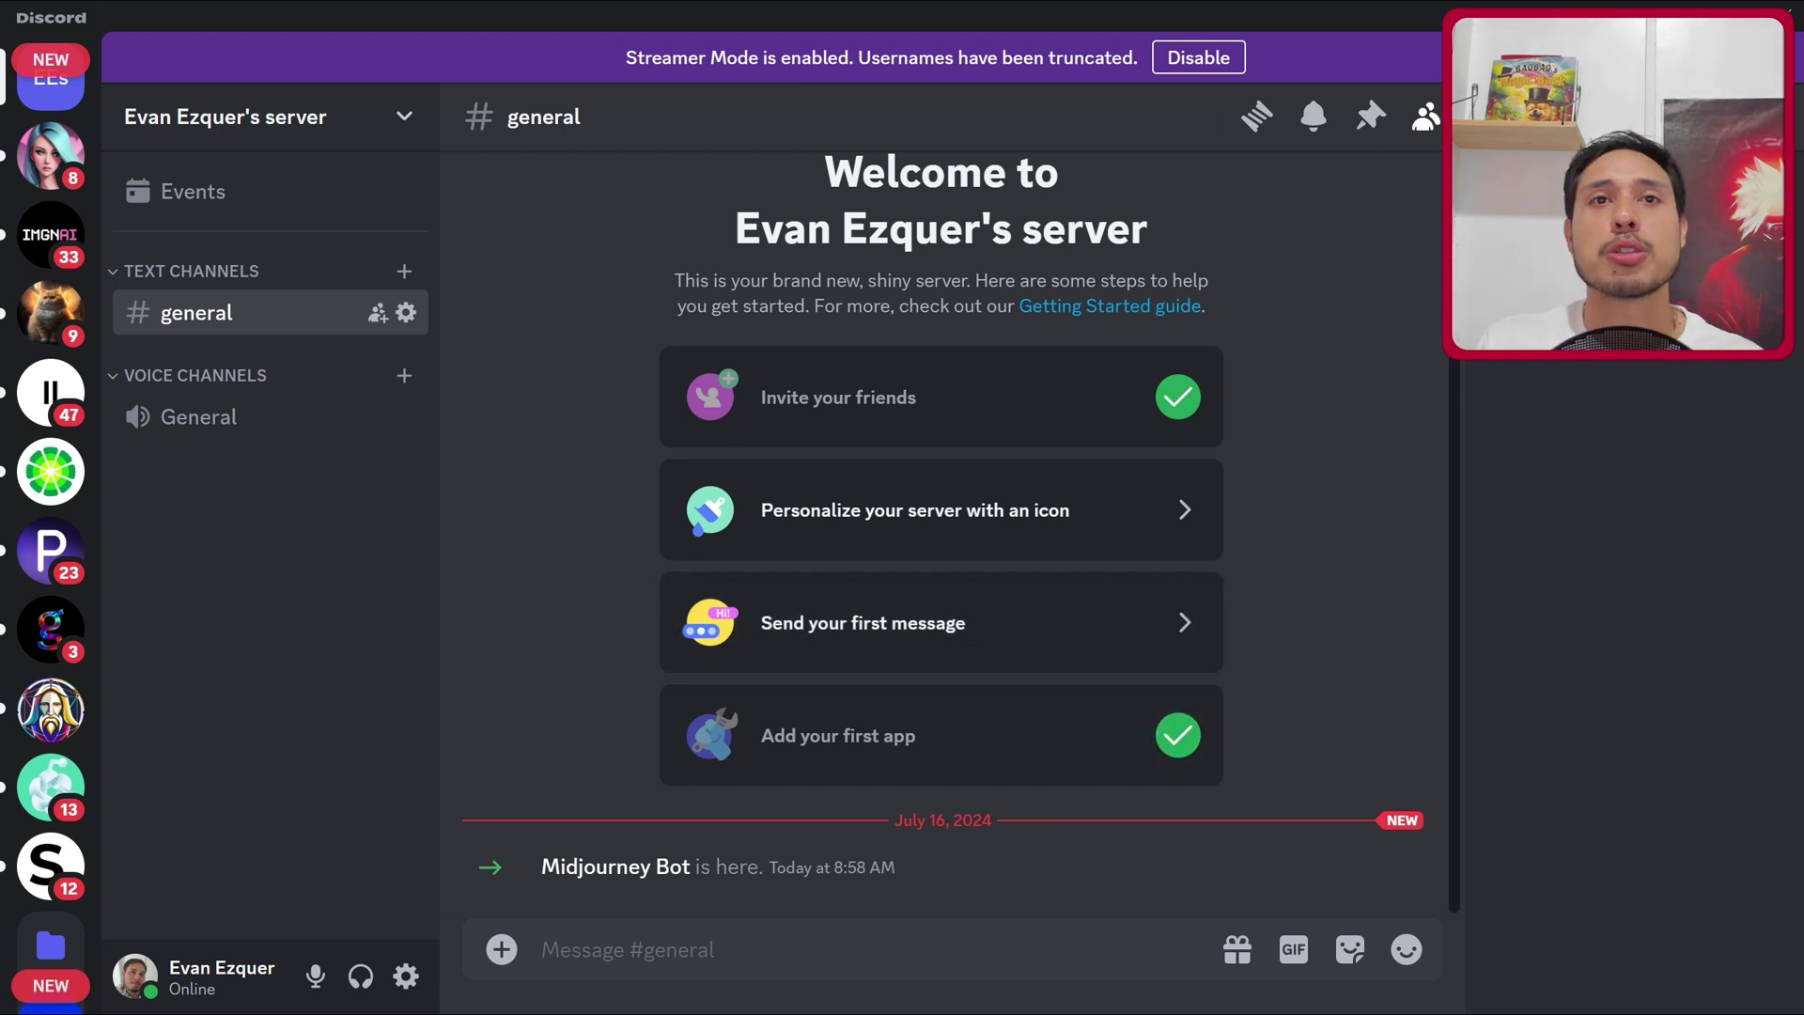
- Run the Midjourney Bot's /settings command in the general channel of the personal server
{"action": "type", "text": "/sett"}
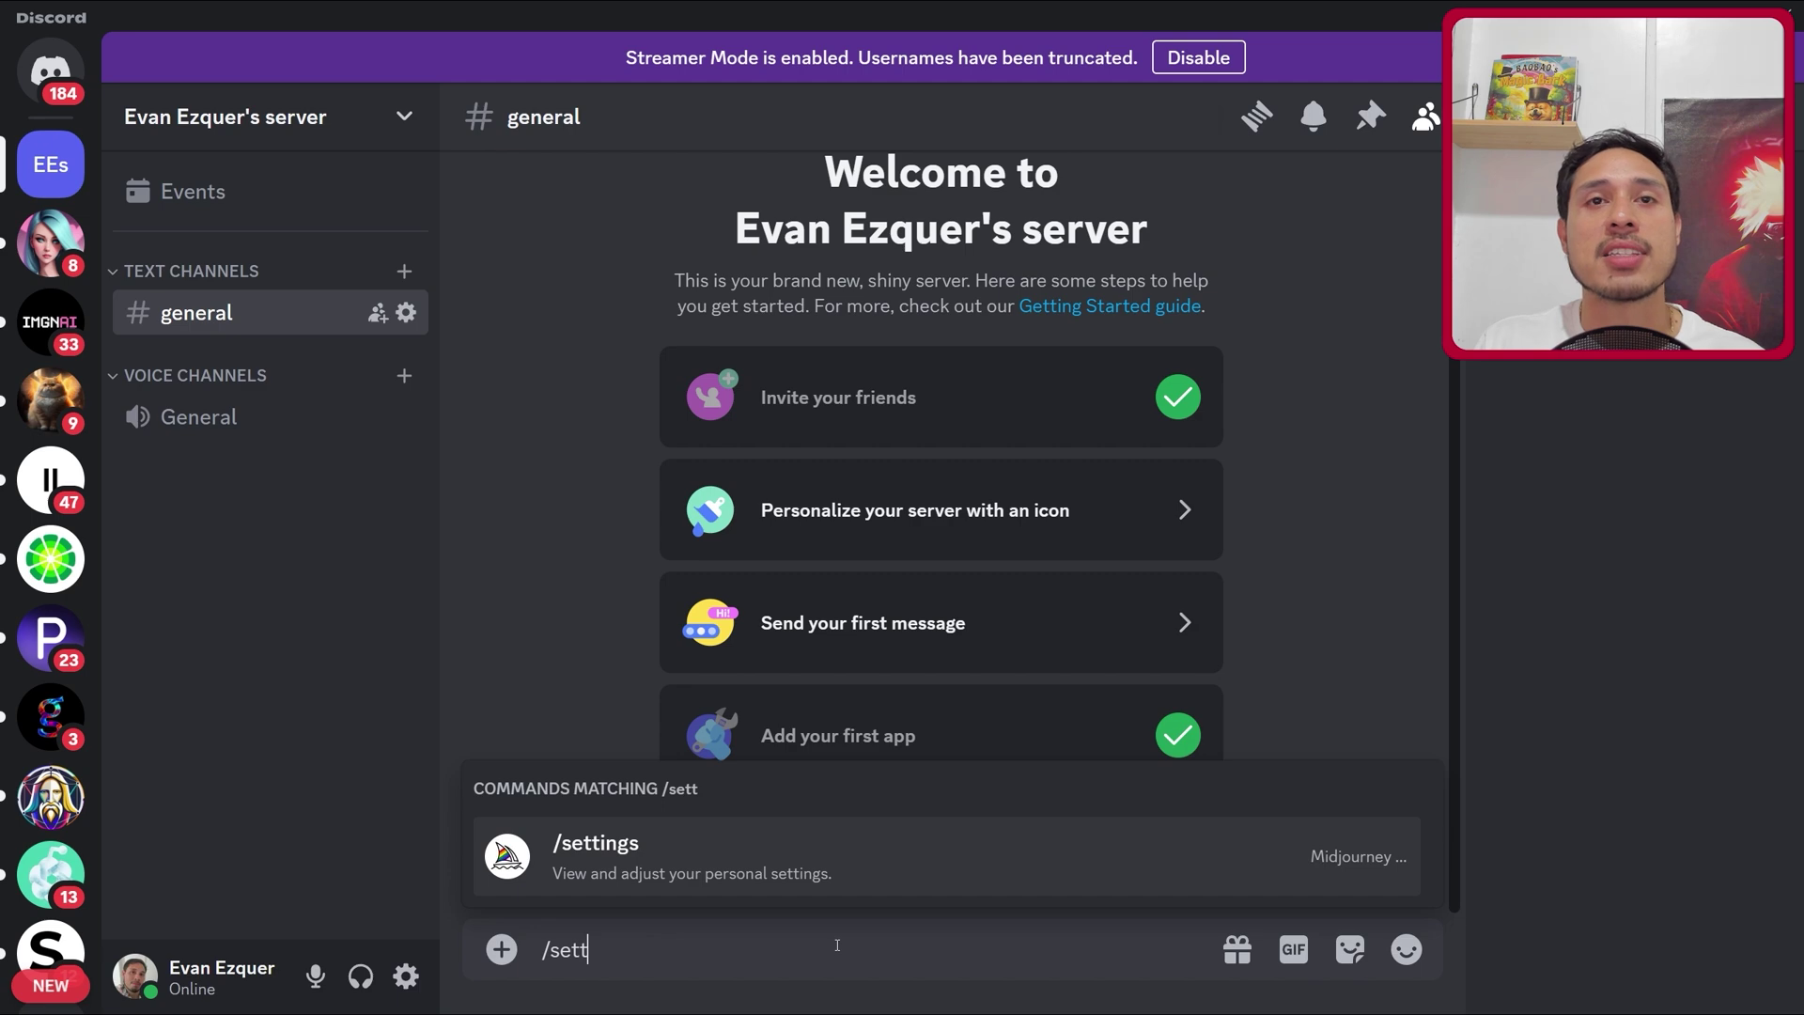
{"action": "left_click", "coordinate": [758, 849]}
{"action": "key", "text": "Return"}
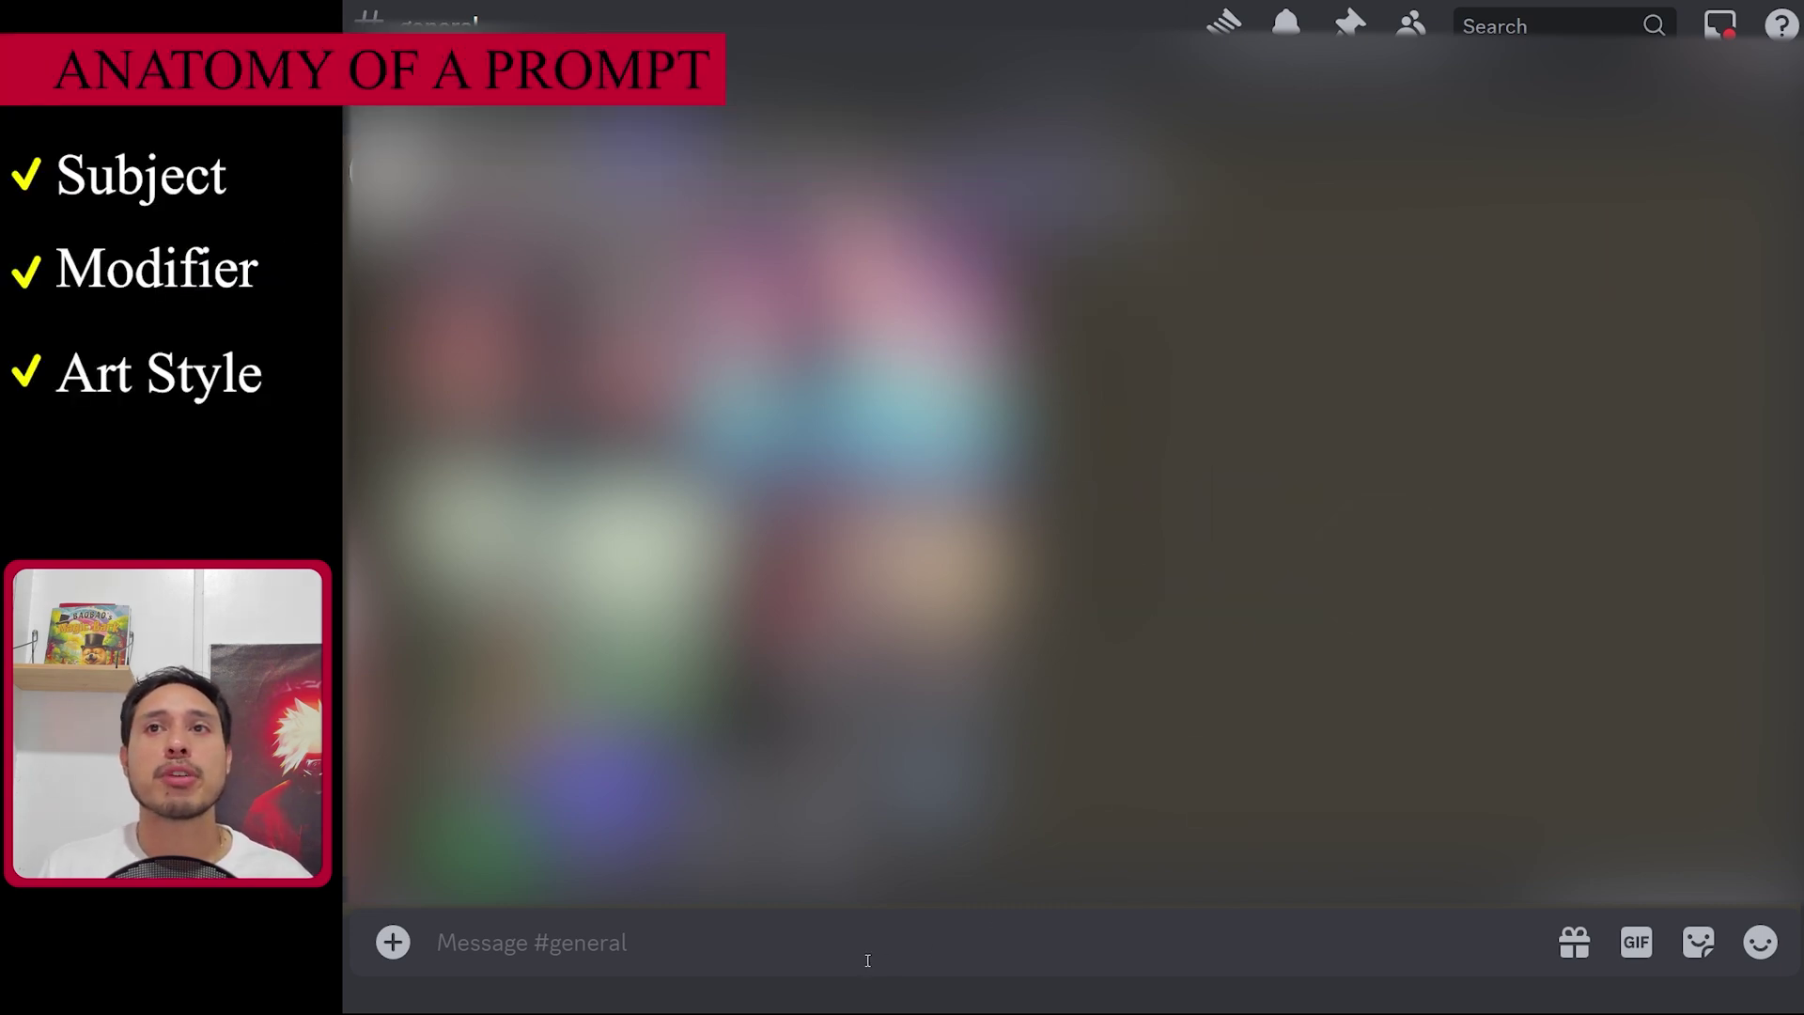
- Enter an /imagine command with the prompt "a man holding a sword, 8-bit art style"
{"action": "type", "text": "/imagine"}
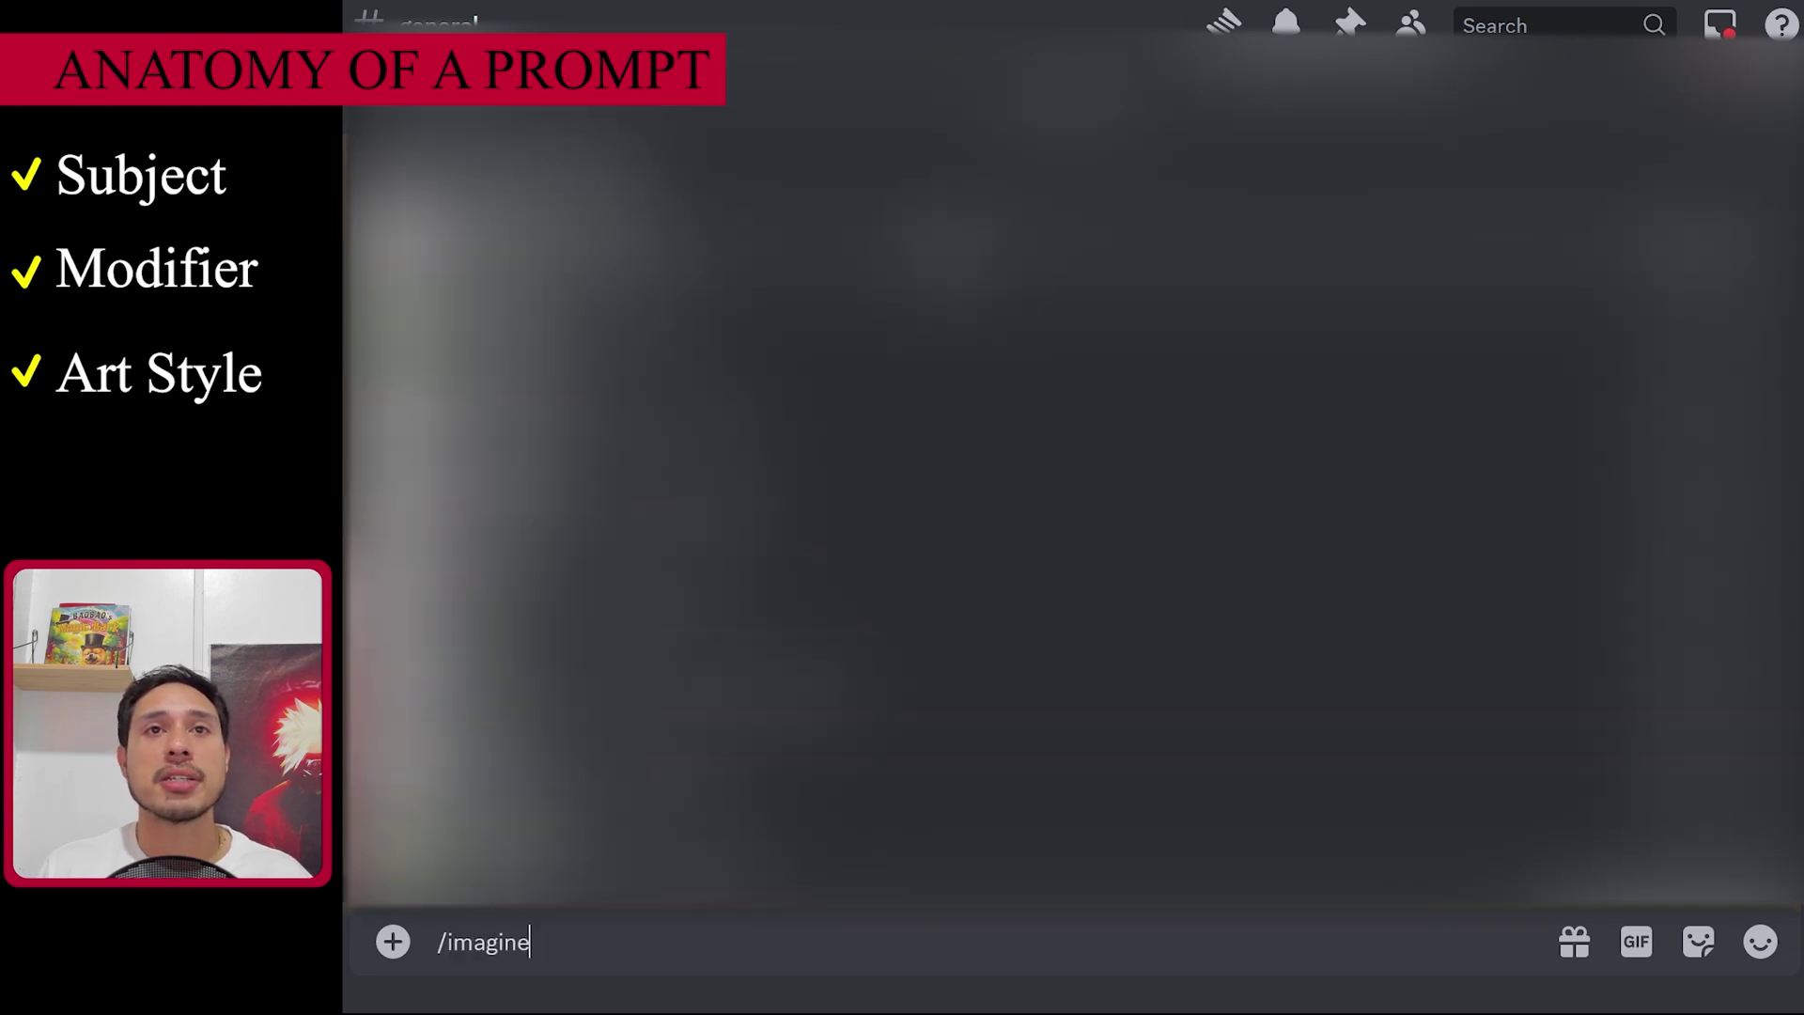
{"action": "key", "text": "Tab"}
{"action": "type", "text": "a man holding a sword, 8-bi"}
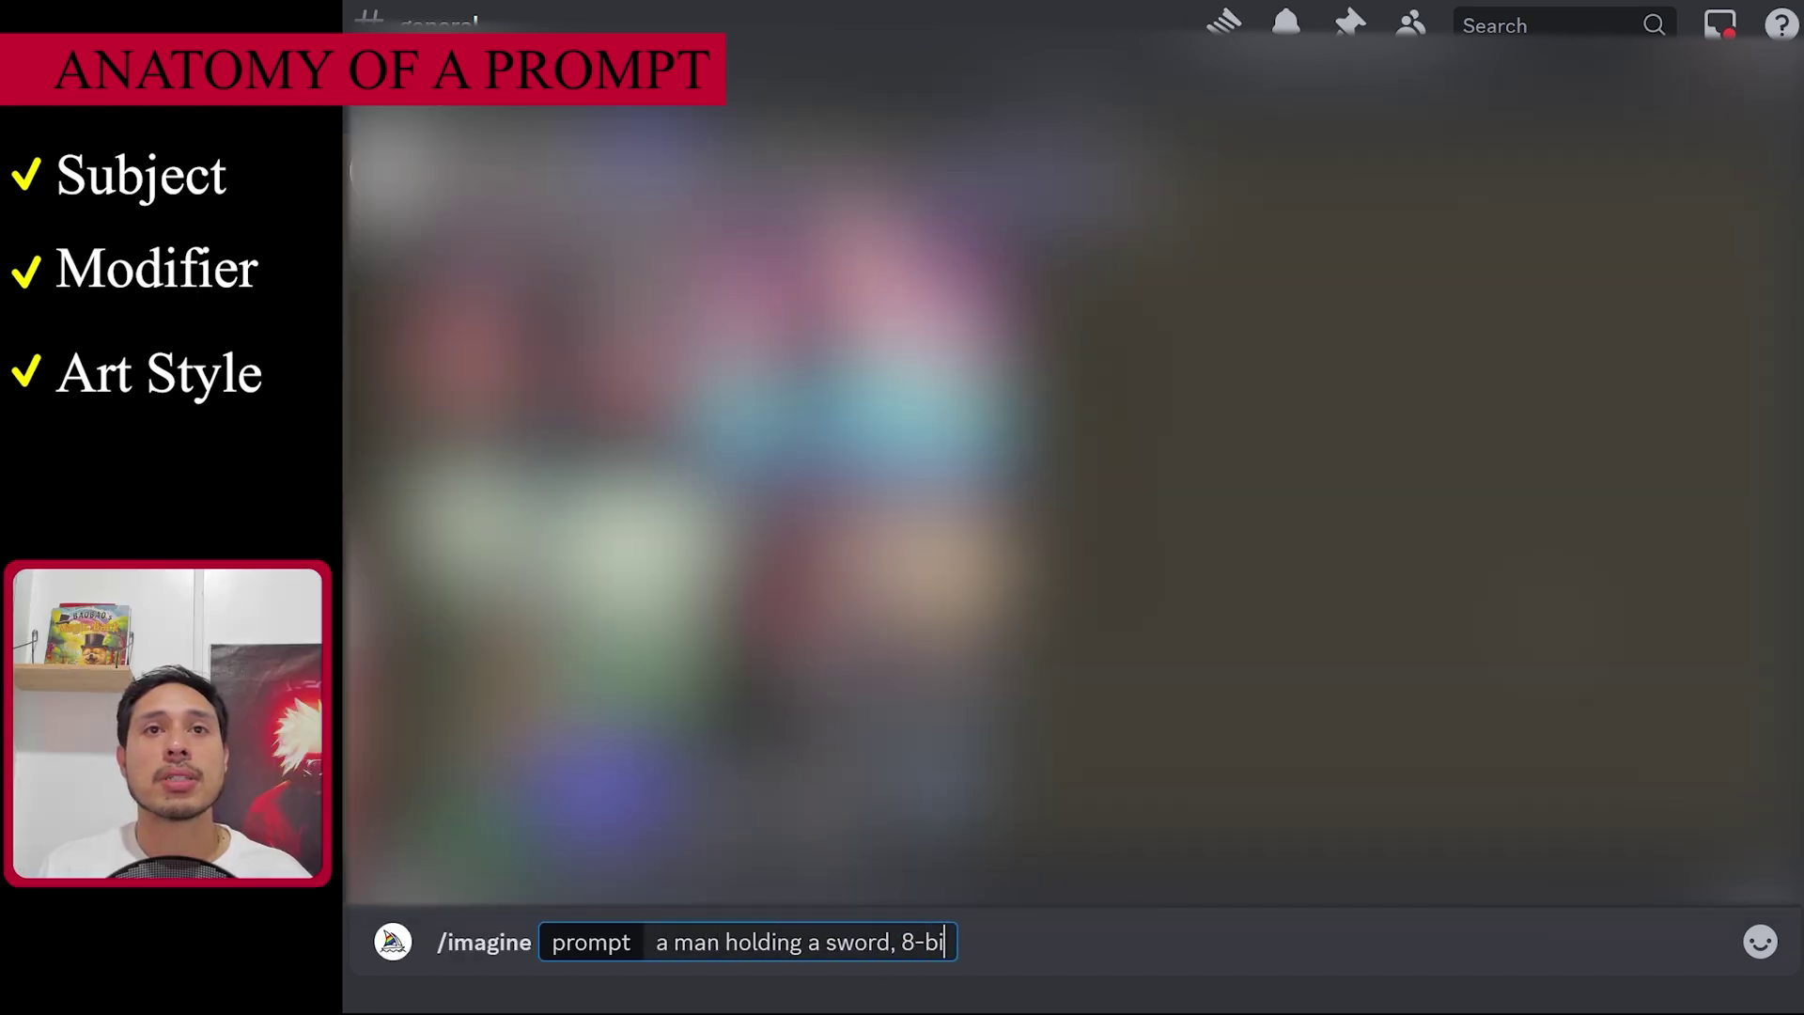
{"action": "type", "text": "t art style"}
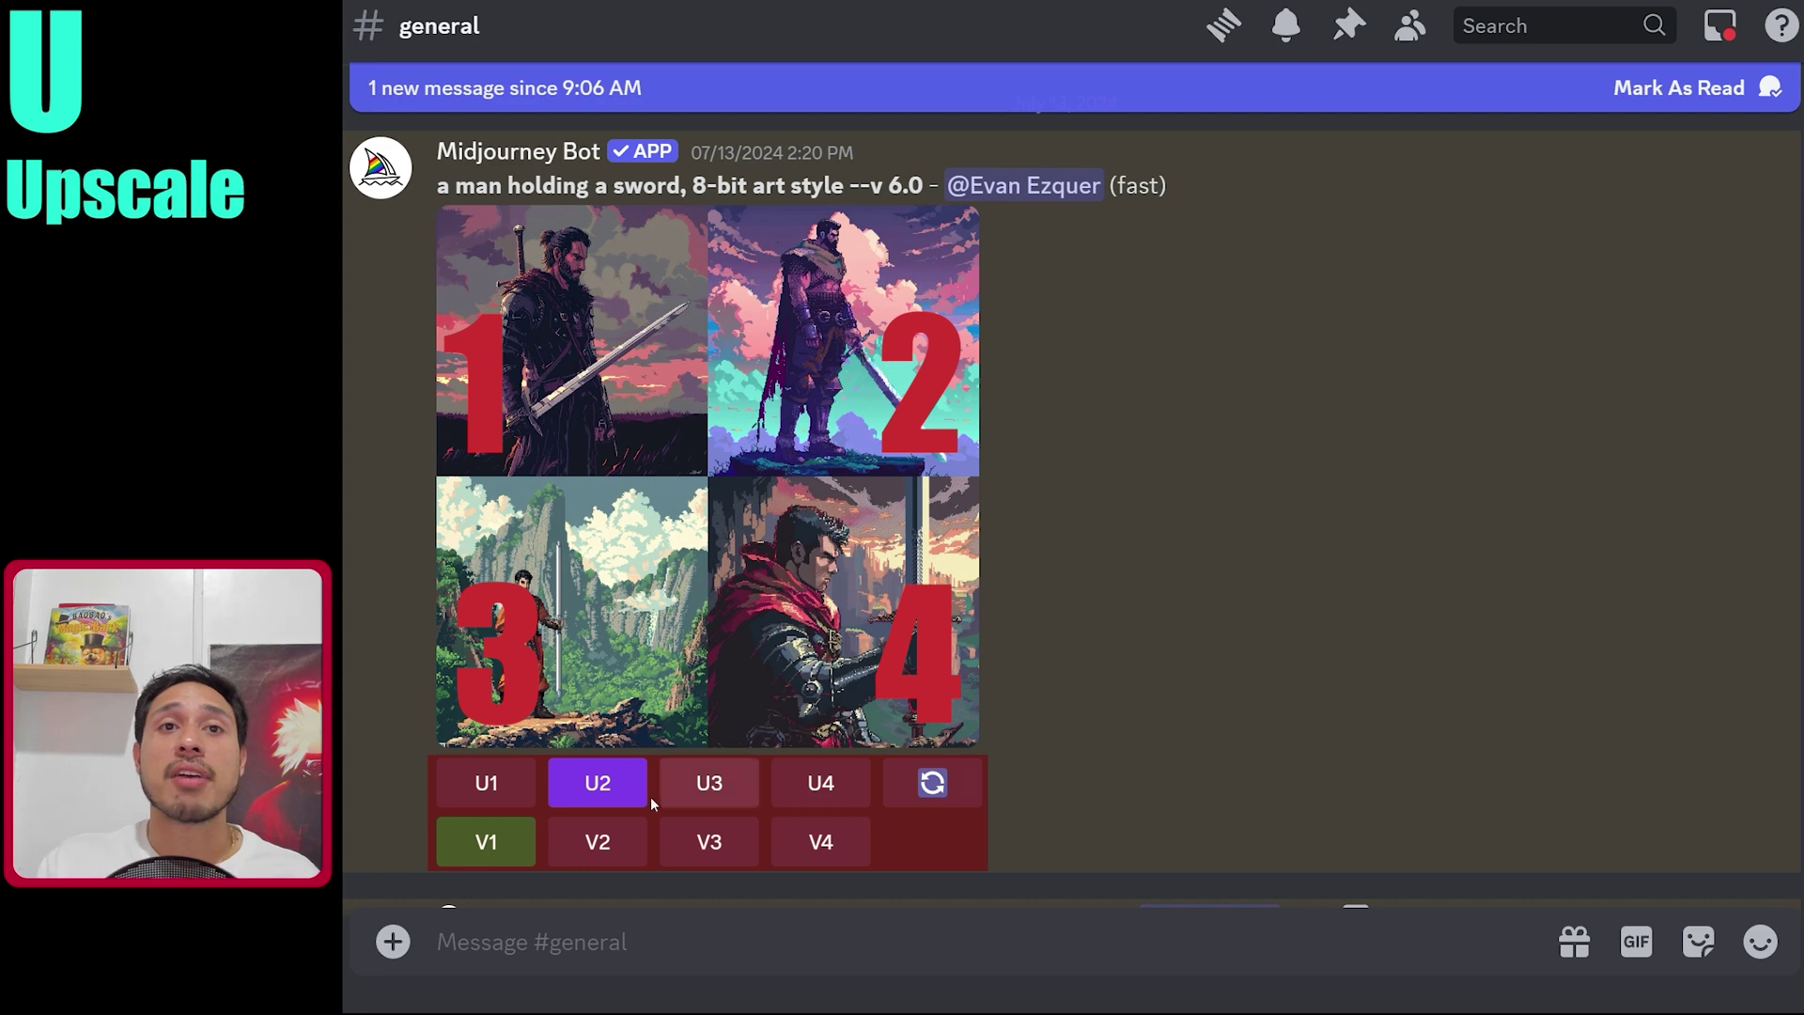
- Upscale image 2 of the swordsman grid and request variations of image 1
{"action": "left_click", "coordinate": [604, 787]}
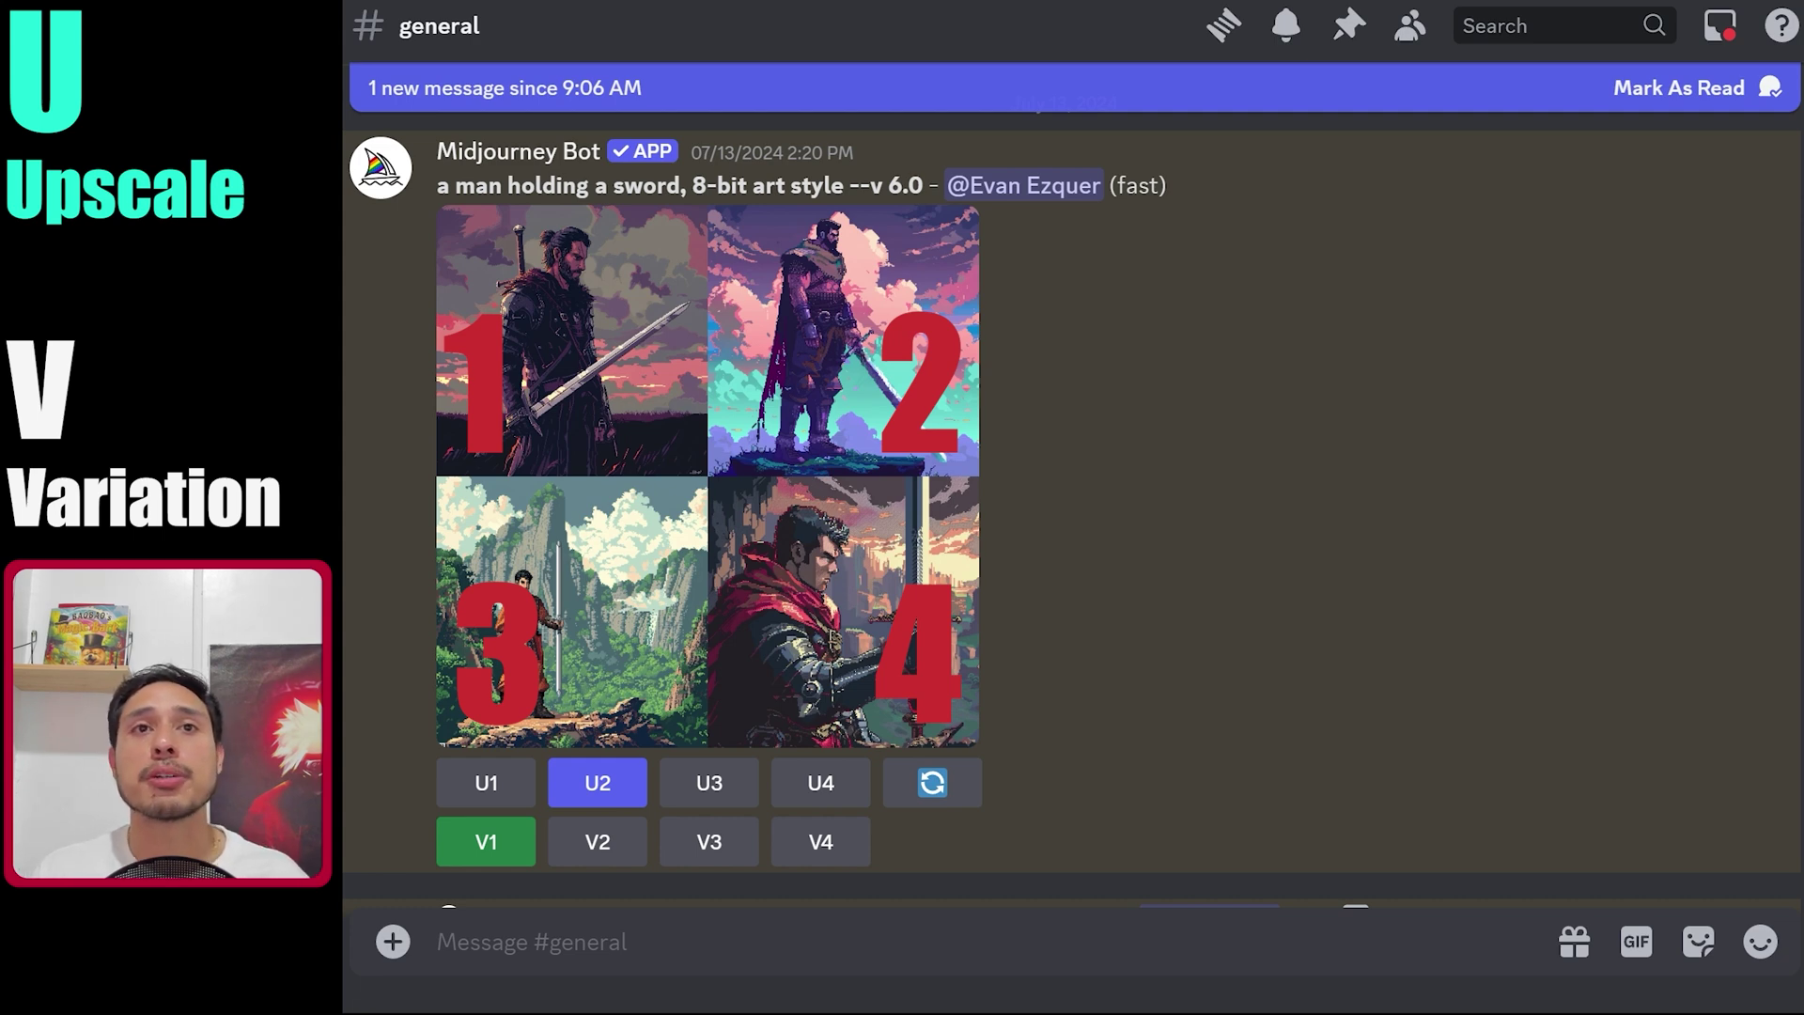
{"action": "left_click", "coordinate": [485, 842]}
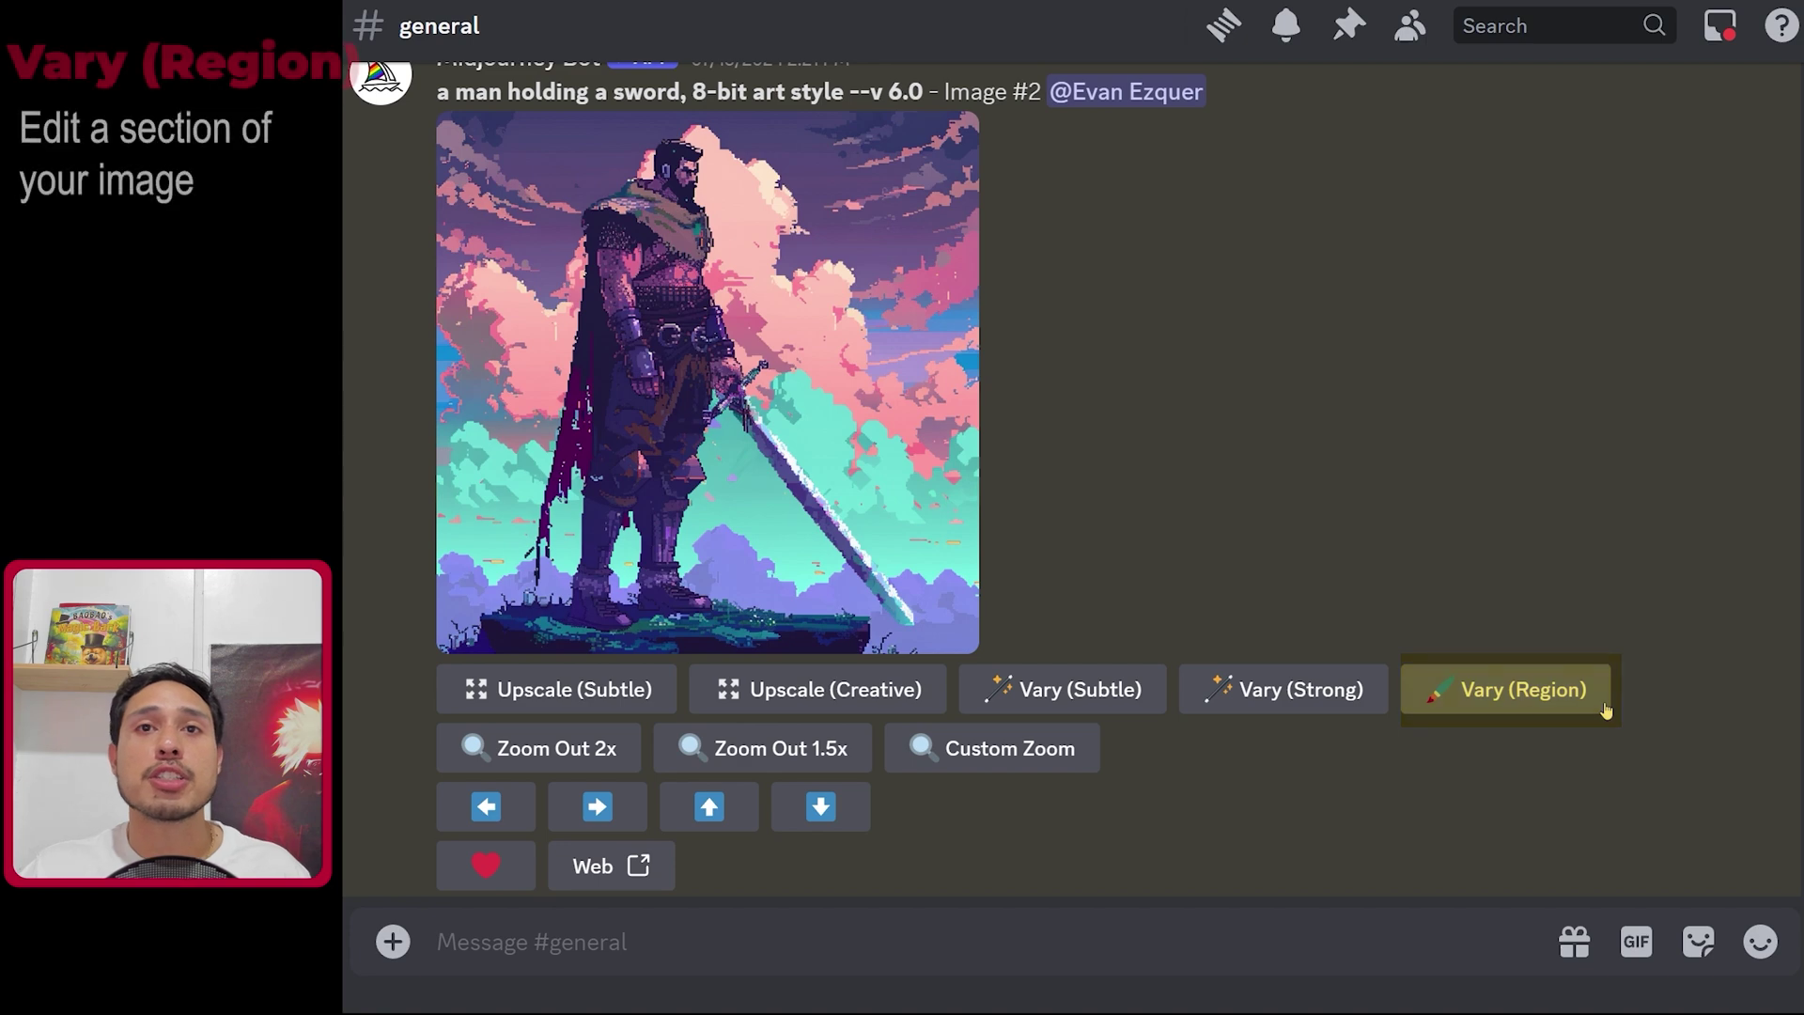
- Open Vary (Region) for the upscaled image 2 and mark a rectangular region over the man's torso and upper sword
{"action": "left_click", "coordinate": [1453, 701]}
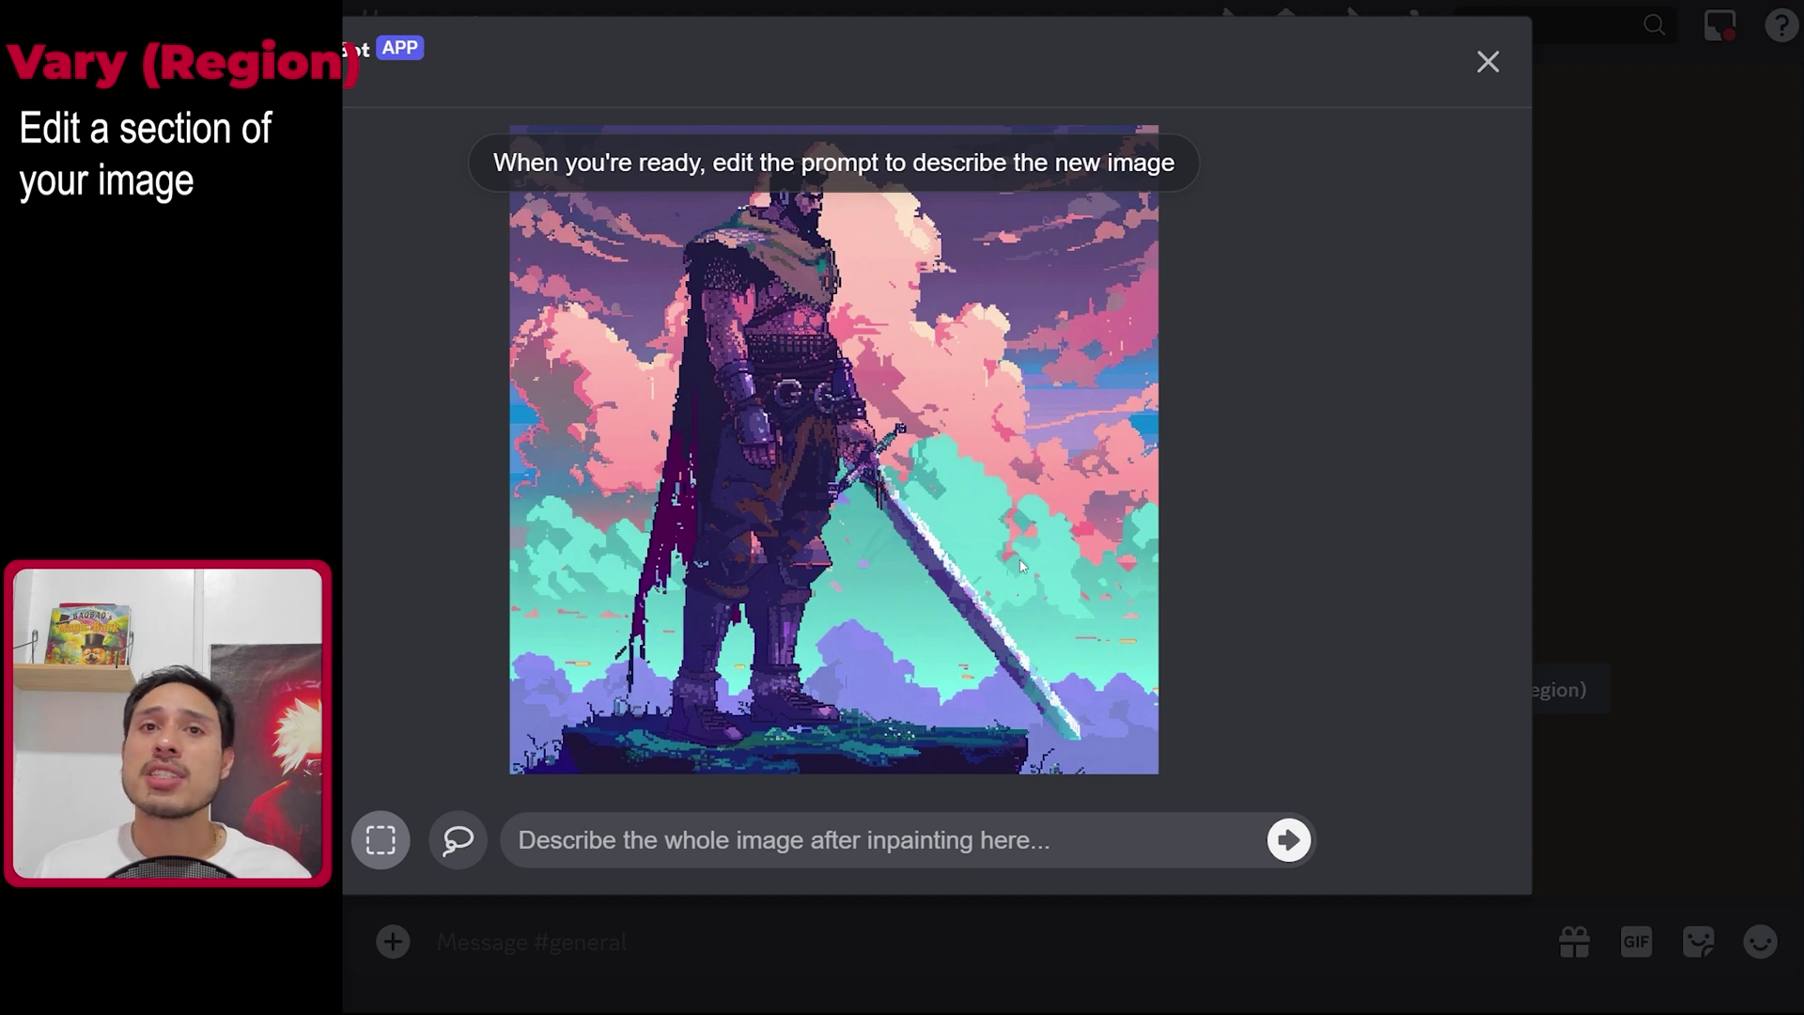
{"action": "left_click", "coordinate": [380, 839]}
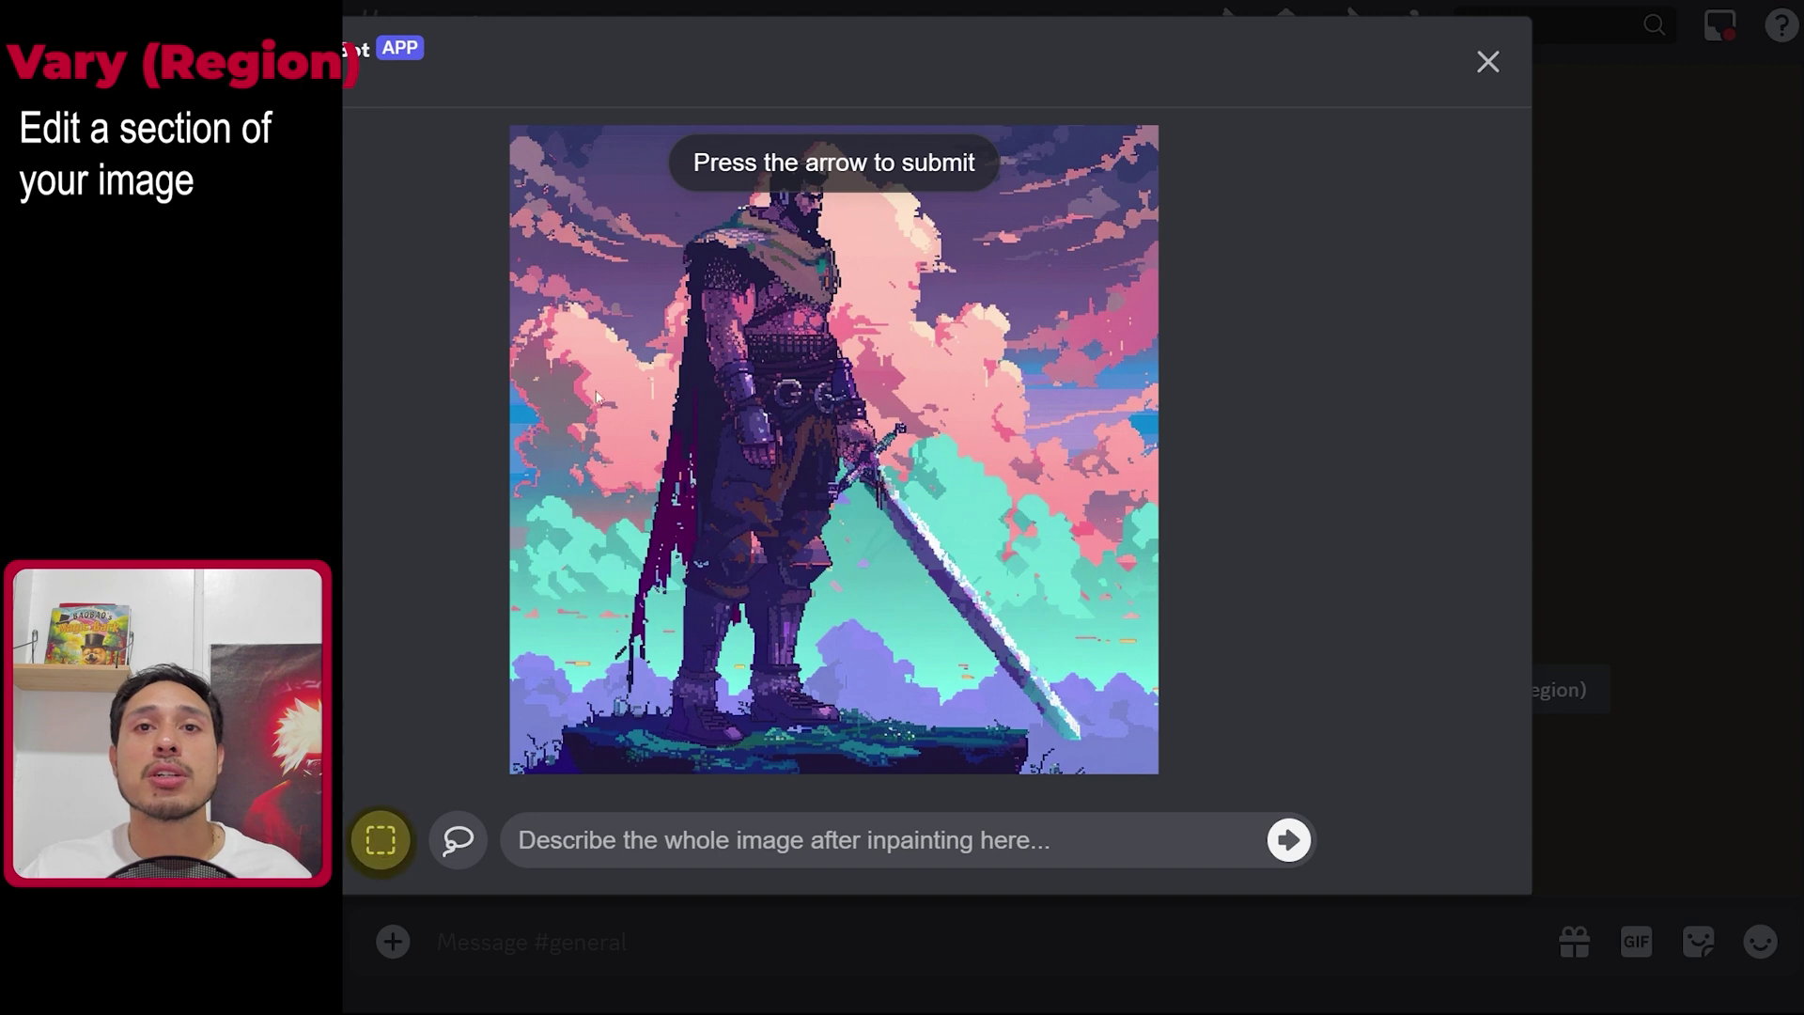
{"action": "left_click_drag", "start_coordinate": [644, 282], "coordinate": [1039, 606]}
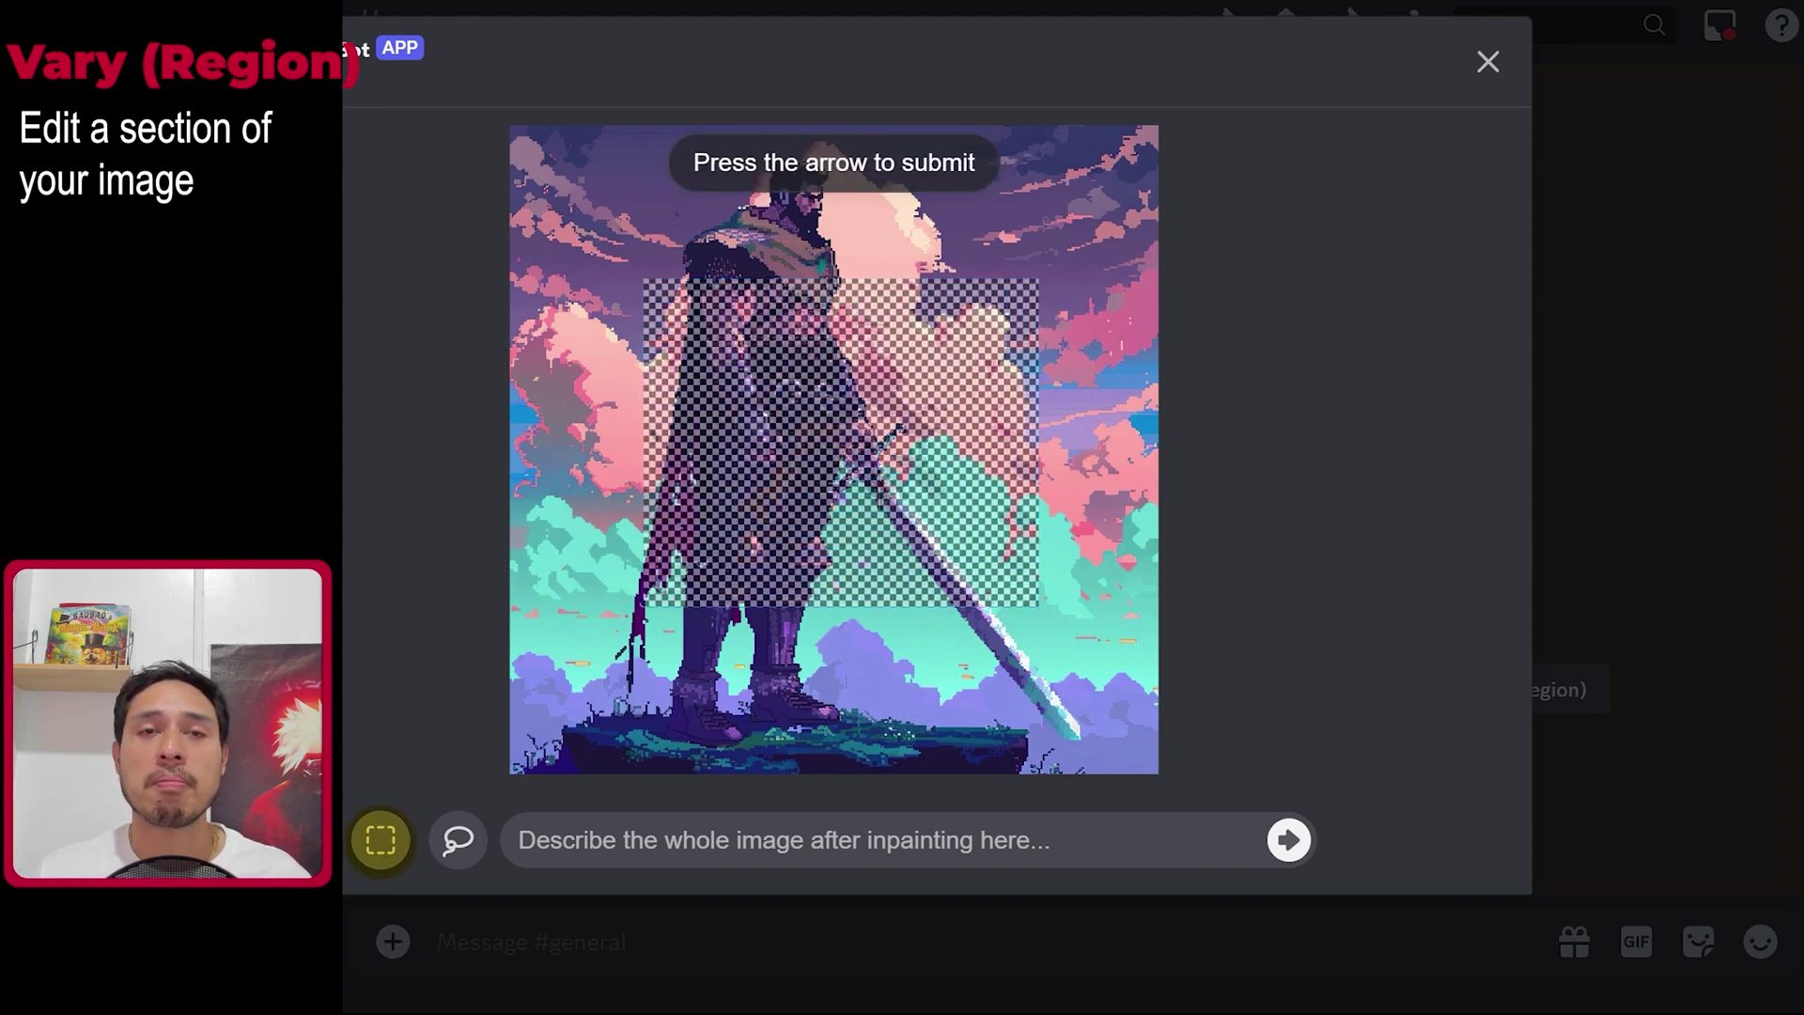
{"action": "left_click", "coordinate": [381, 839]}
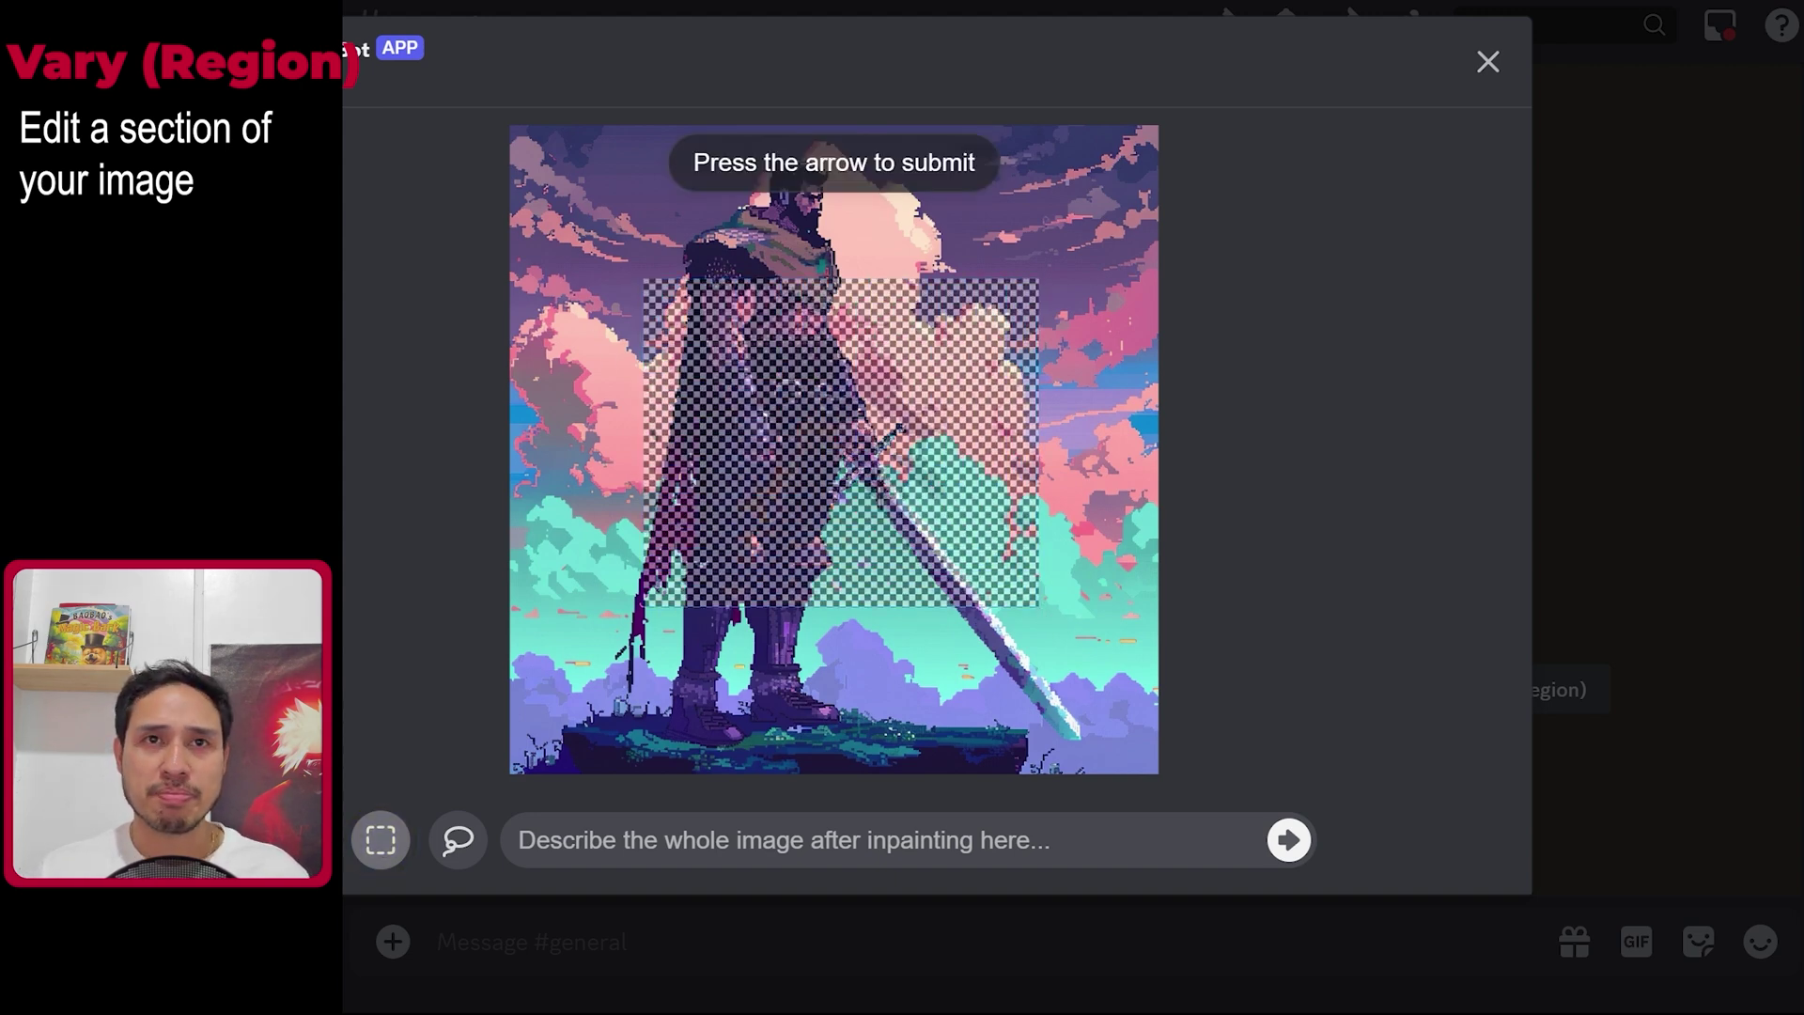
- Lasso the sword instead, regenerate that region with the prompt "man holding an axe, 8-bit art style", and view the resulting grid enlarged
{"action": "left_click", "coordinate": [456, 862]}
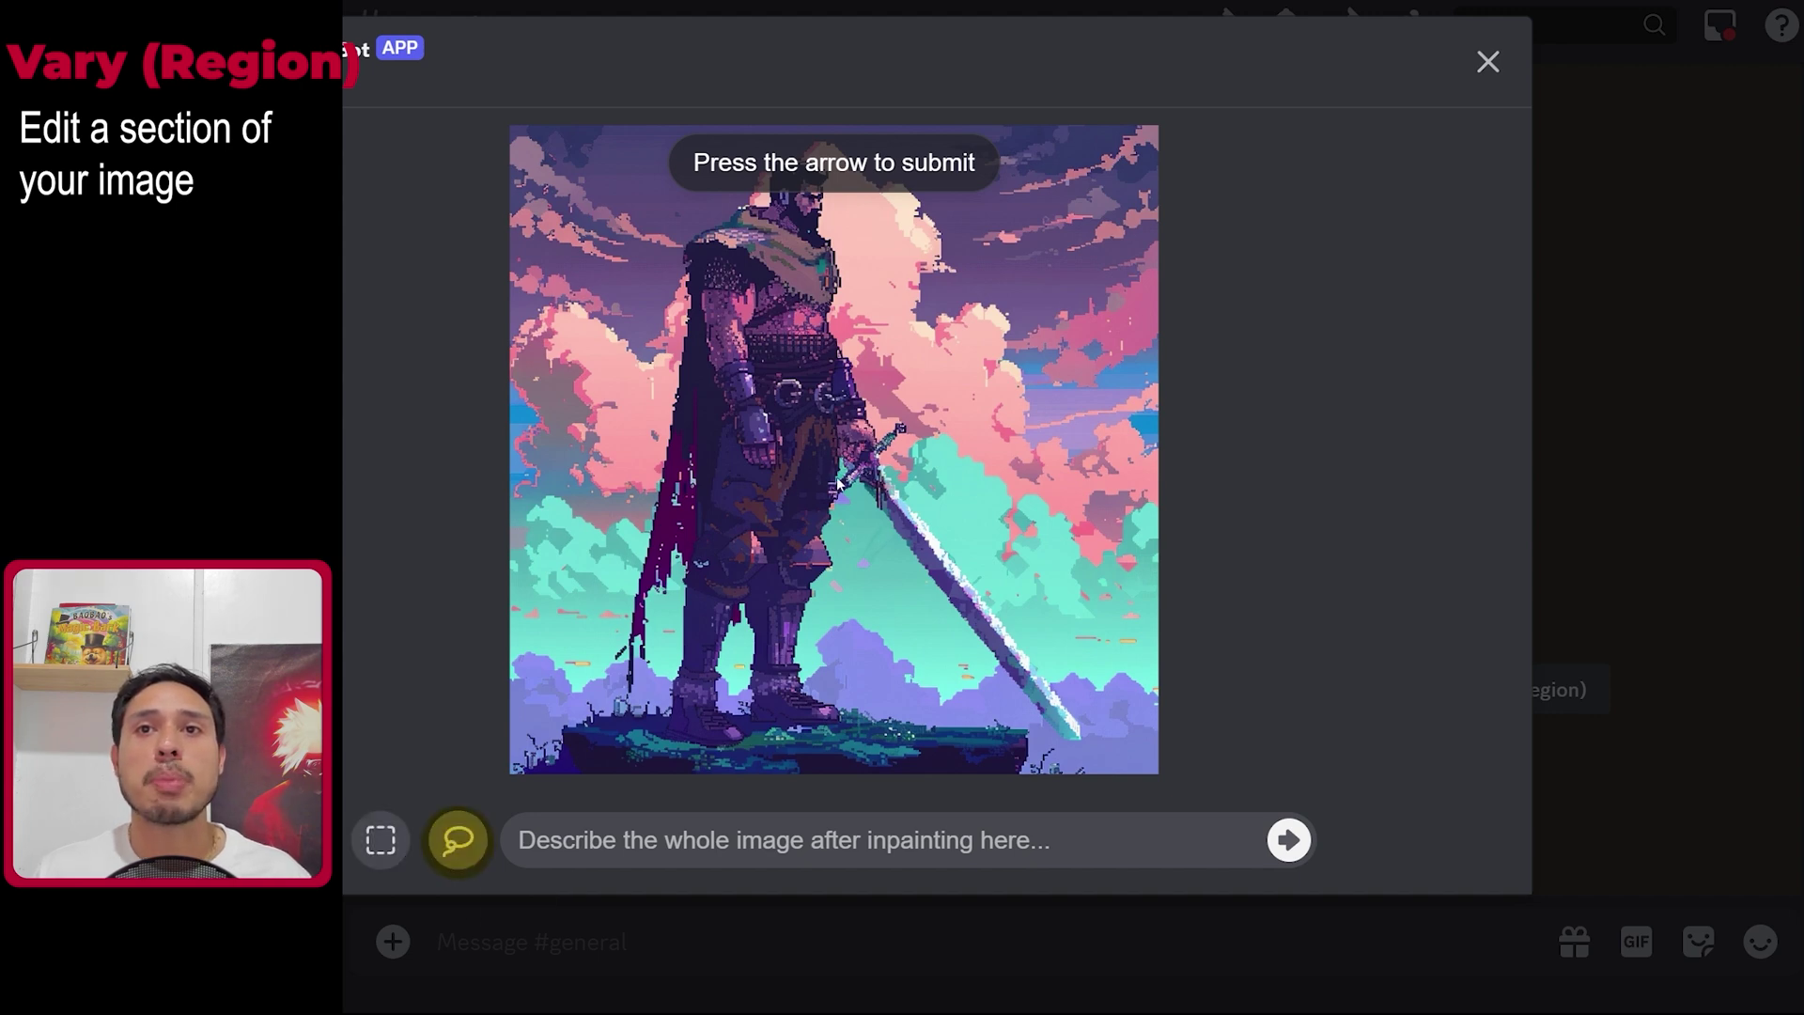
{"action": "mouse_move", "coordinate": [839, 481]}
{"action": "left_mouse_down"}
{"action": "mouse_move", "coordinate": [846, 547]}
{"action": "mouse_move", "coordinate": [909, 671]}
{"action": "mouse_move", "coordinate": [1054, 761]}
{"action": "mouse_move", "coordinate": [1094, 754]}
{"action": "mouse_move", "coordinate": [1075, 596]}
{"action": "mouse_move", "coordinate": [950, 418]}
{"action": "mouse_move", "coordinate": [916, 388]}
{"action": "mouse_move", "coordinate": [830, 465]}
{"action": "left_mouse_up"}
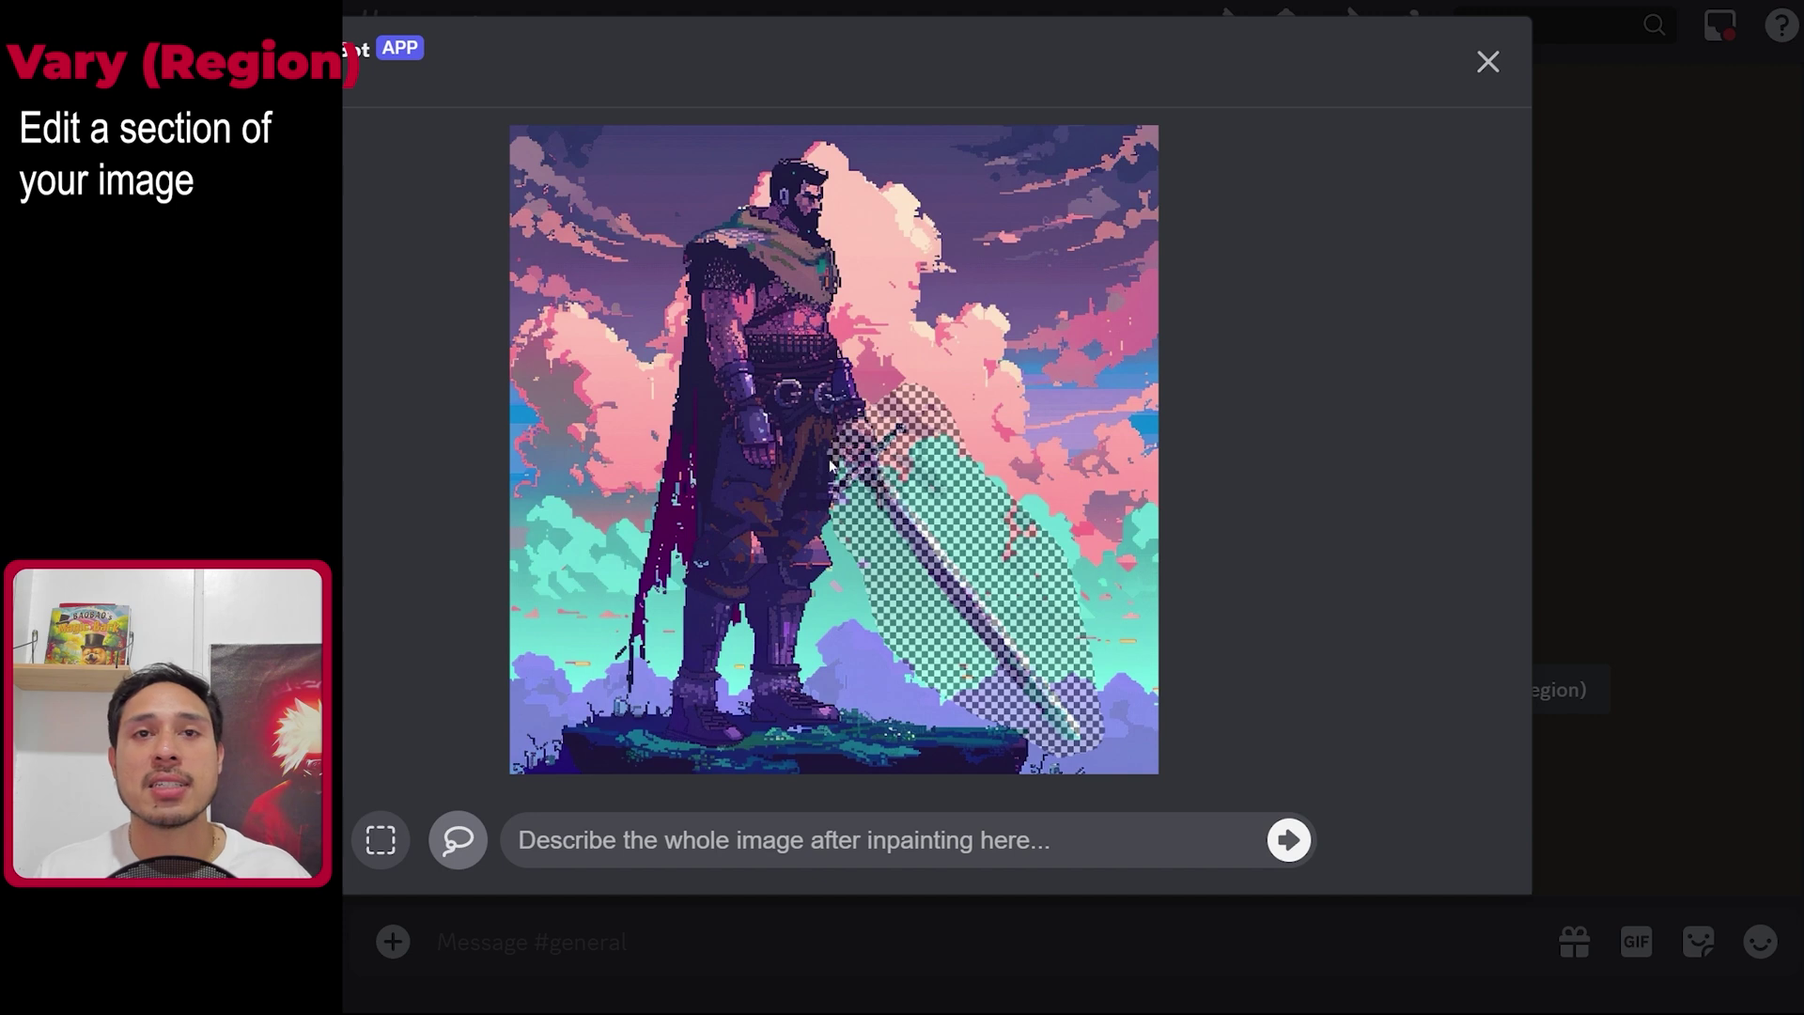
{"action": "left_click", "coordinate": [798, 831]}
{"action": "type", "text": "man holding an a"}
{"action": "type", "text": "xe, 8-bit art style"}
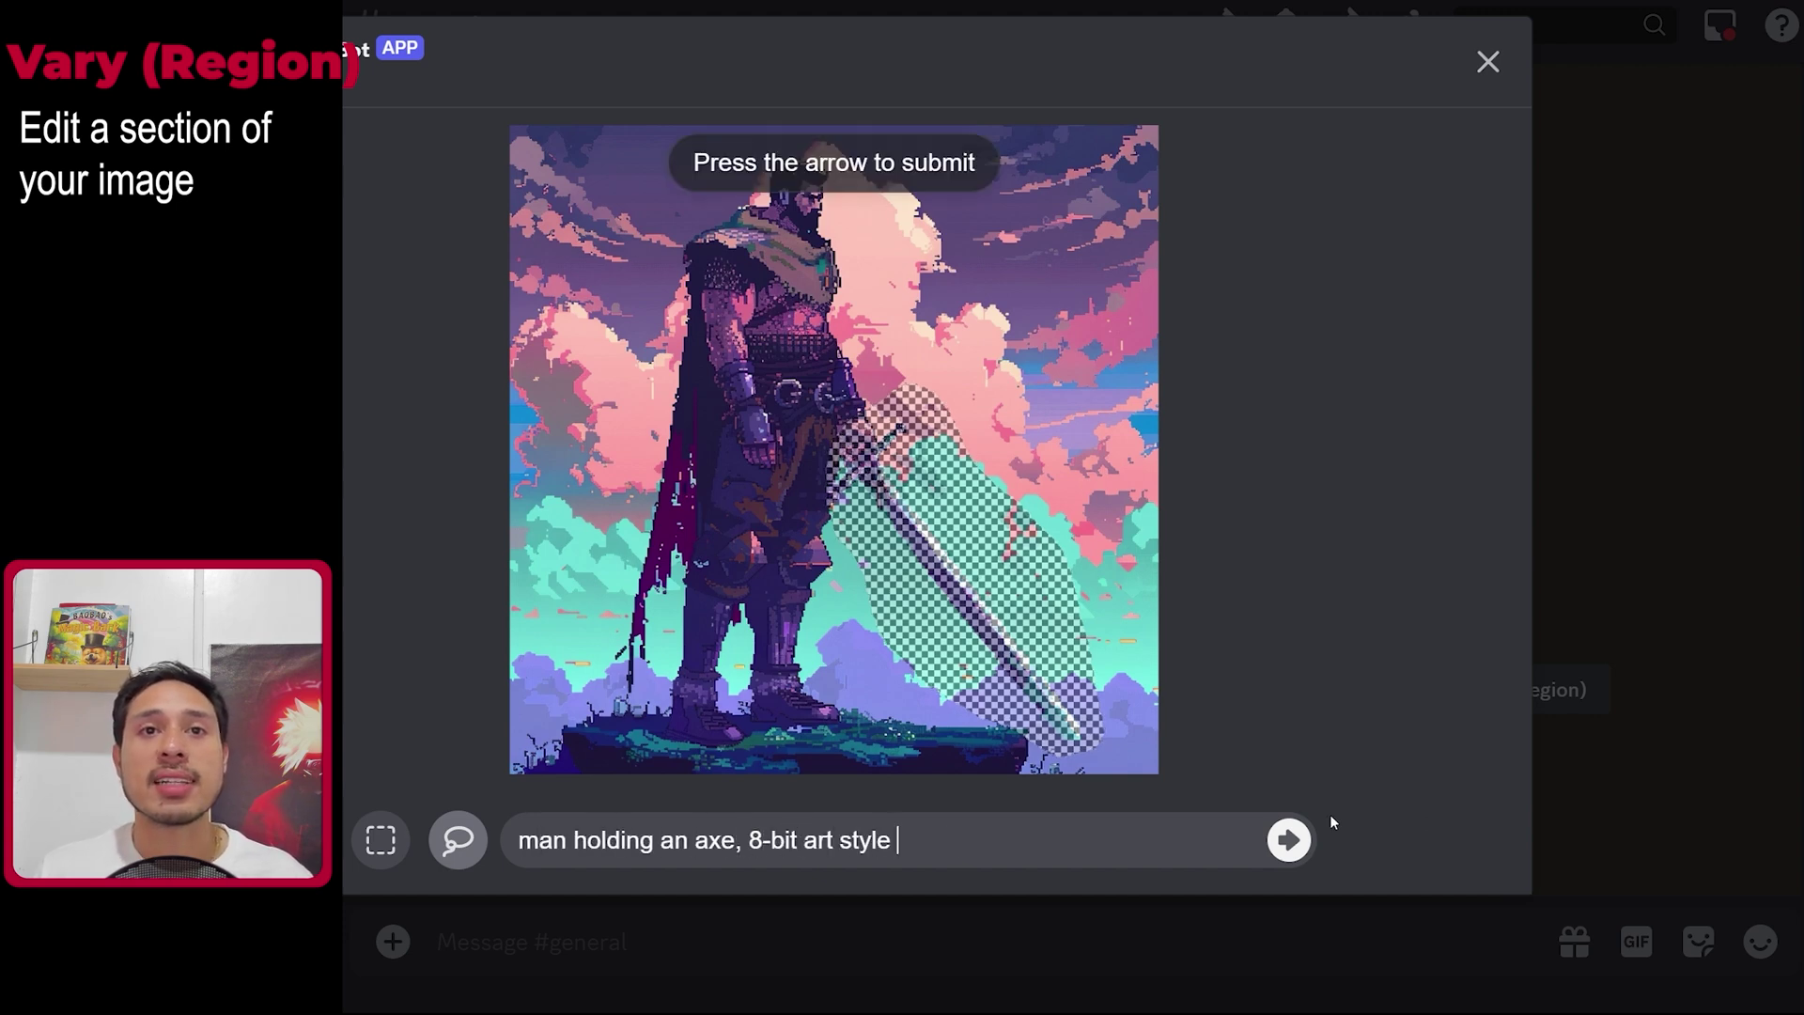
{"action": "left_click", "coordinate": [1289, 840]}
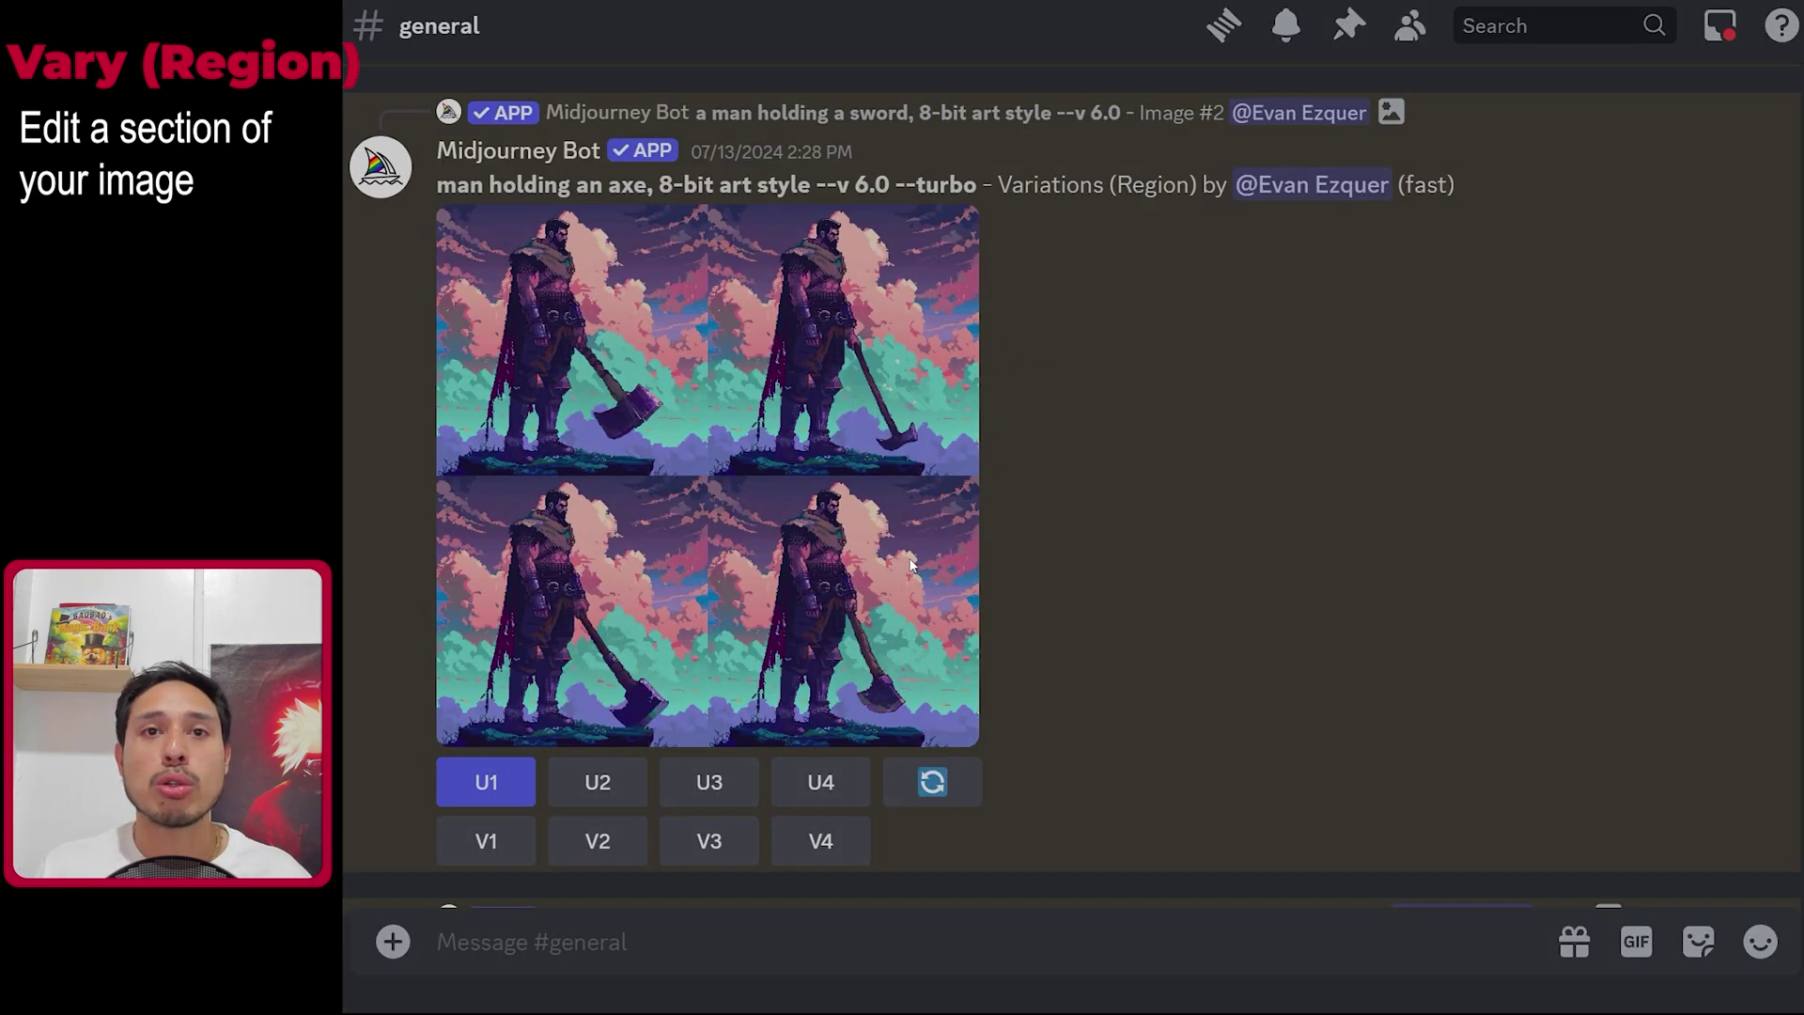
{"action": "left_click", "coordinate": [909, 564]}
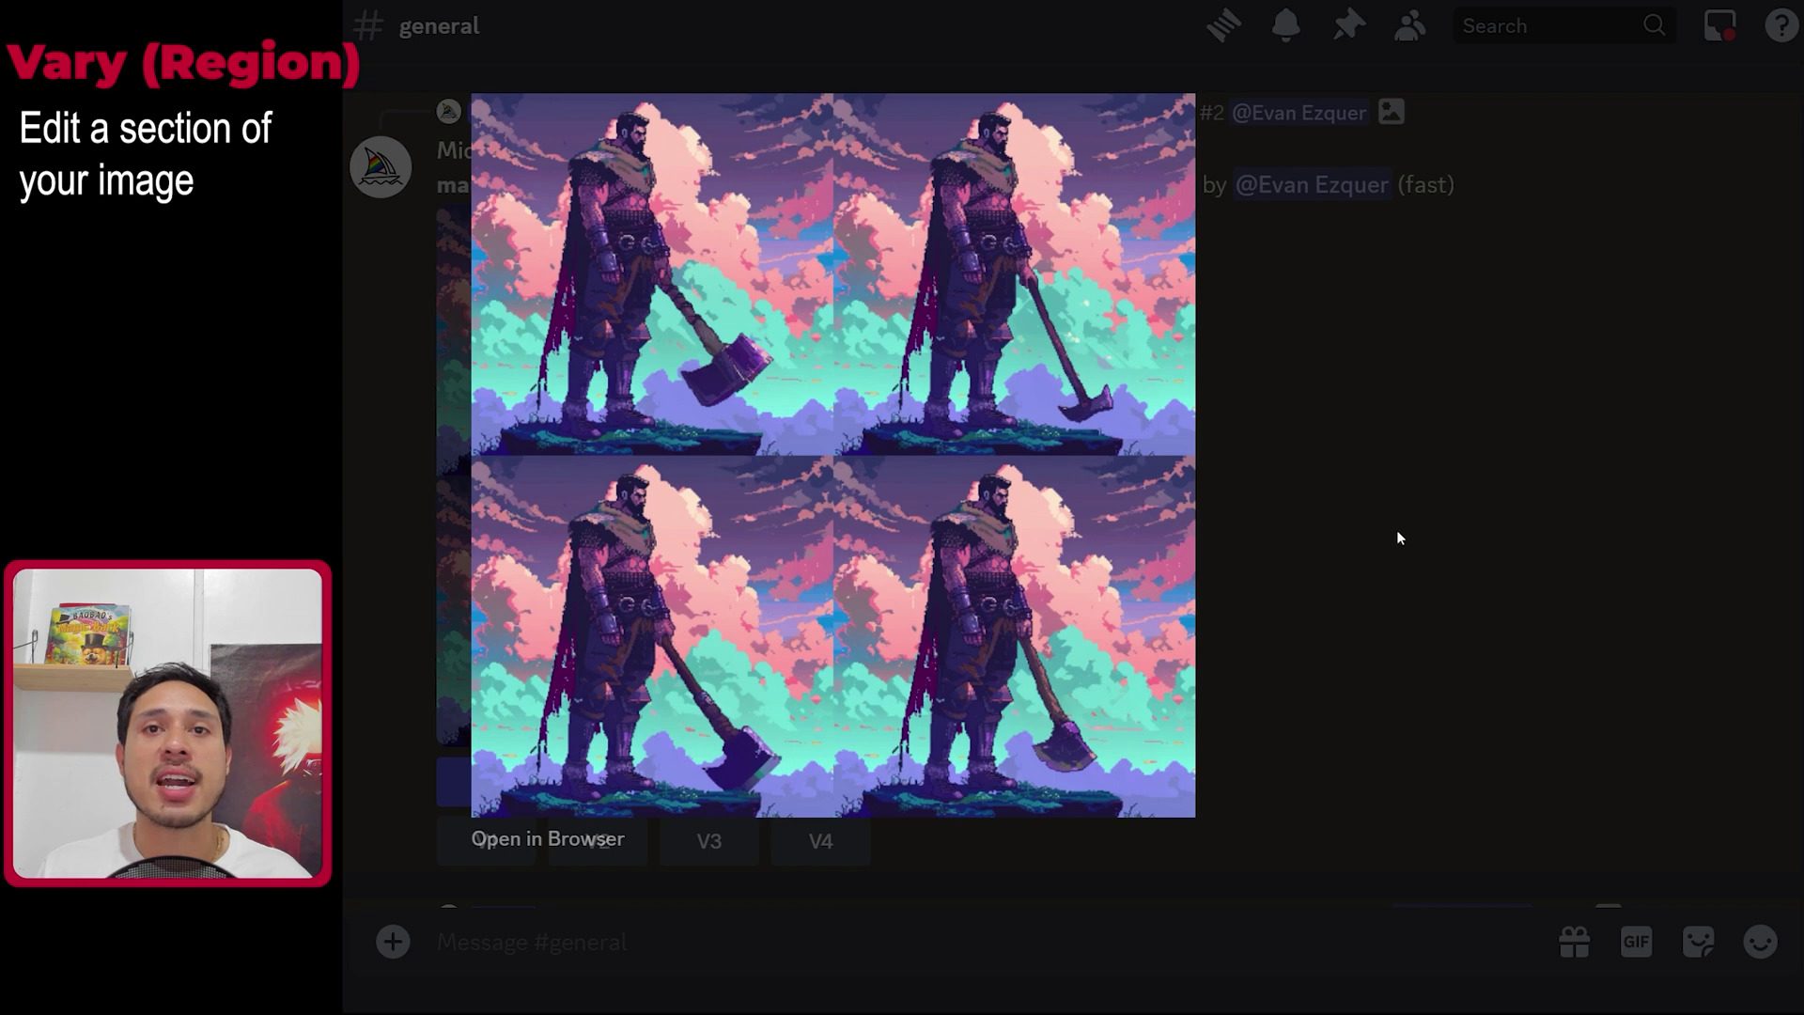
{"action": "left_click", "coordinate": [1475, 672]}
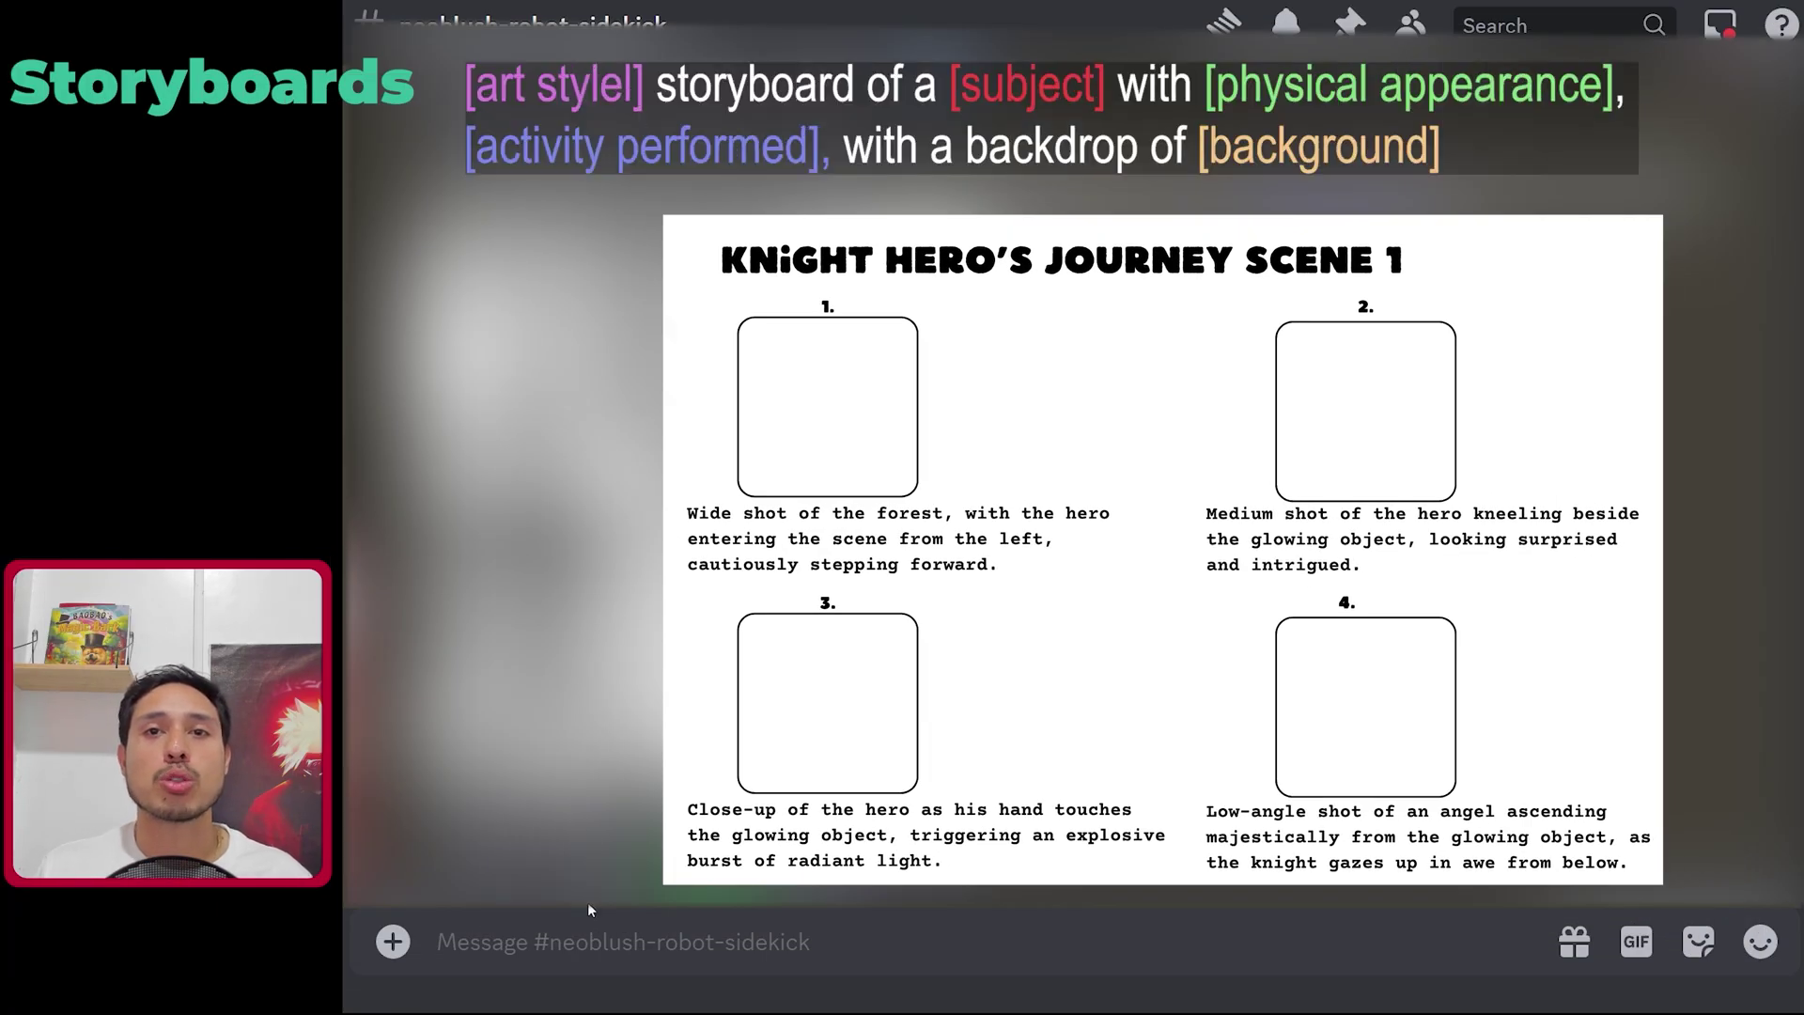
- Enter an /imagine prompt: black and white line drawing storyboard of a curly-haired 35yo knight cautiously stepping forward from the left, side view, wide mystical forest backdrop
{"action": "left_click", "coordinate": [522, 942]}
{"action": "type", "text": "black and white line drawing storyboard of a 35yo kni"}
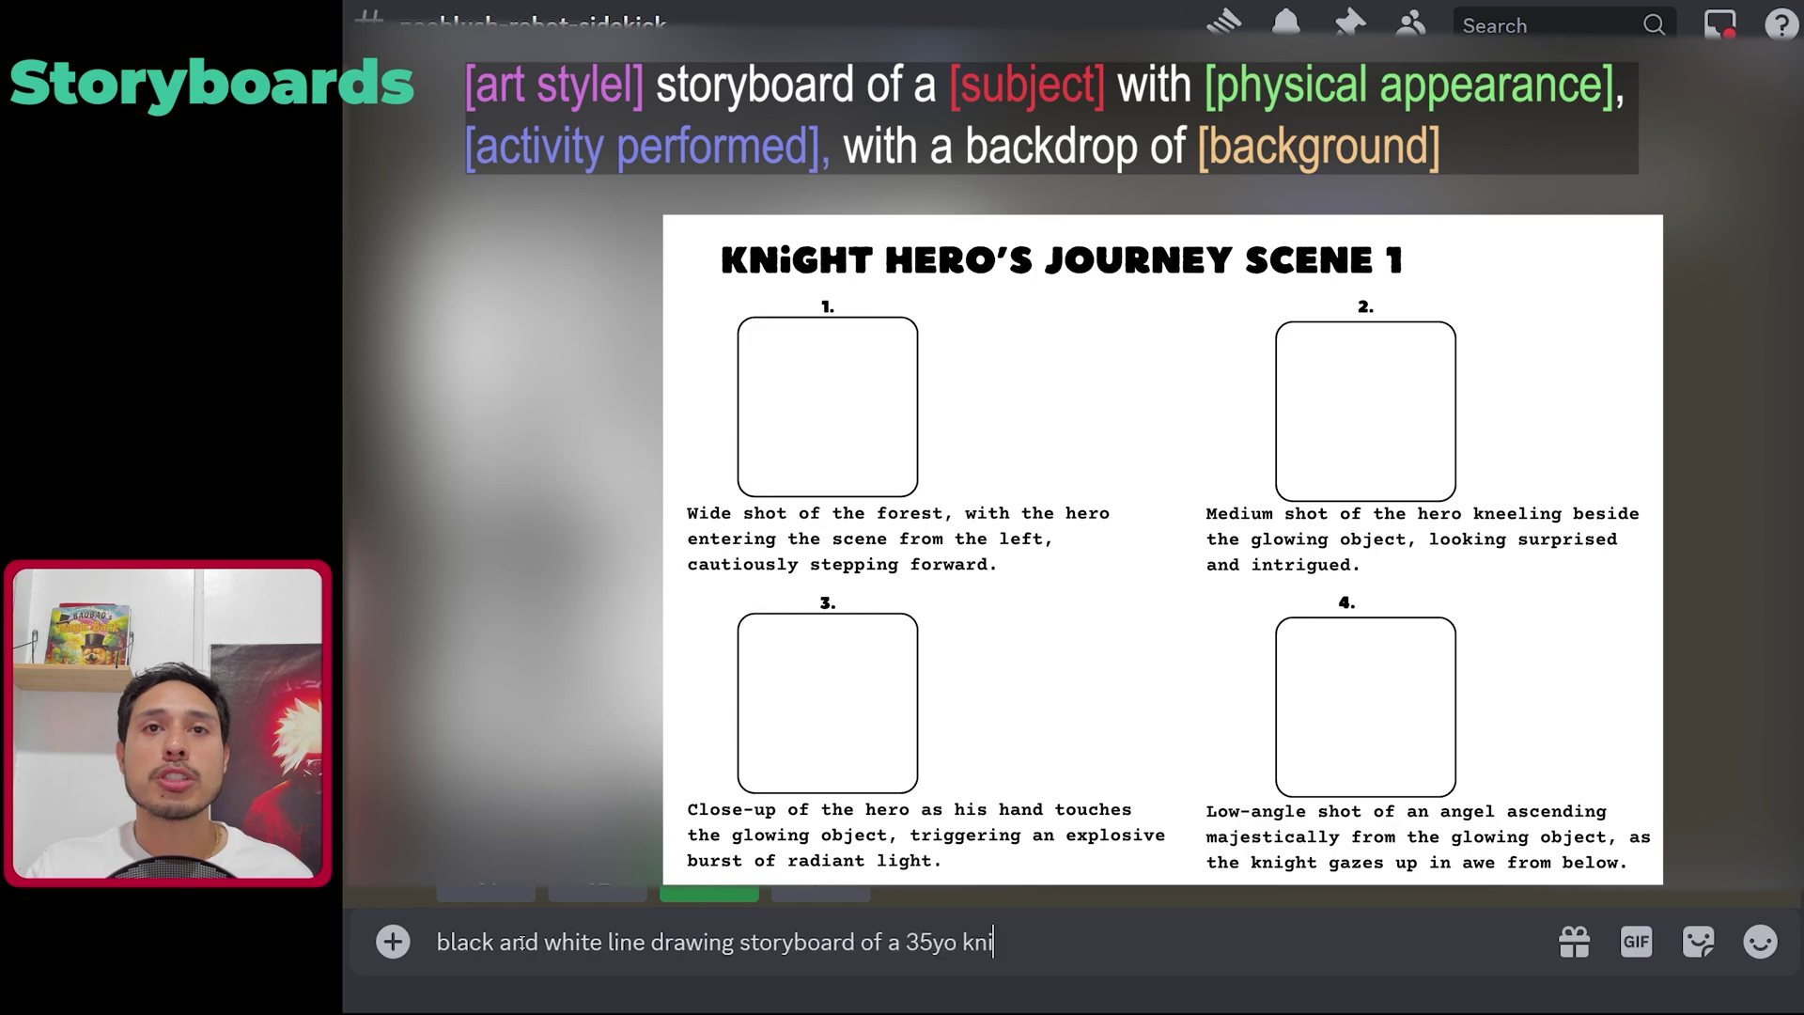
{"action": "type", "text": "ght with curly hair, cautionsly stepping forward from the left in side view, with a backdrop of a wide shot view of a mystical forest"}
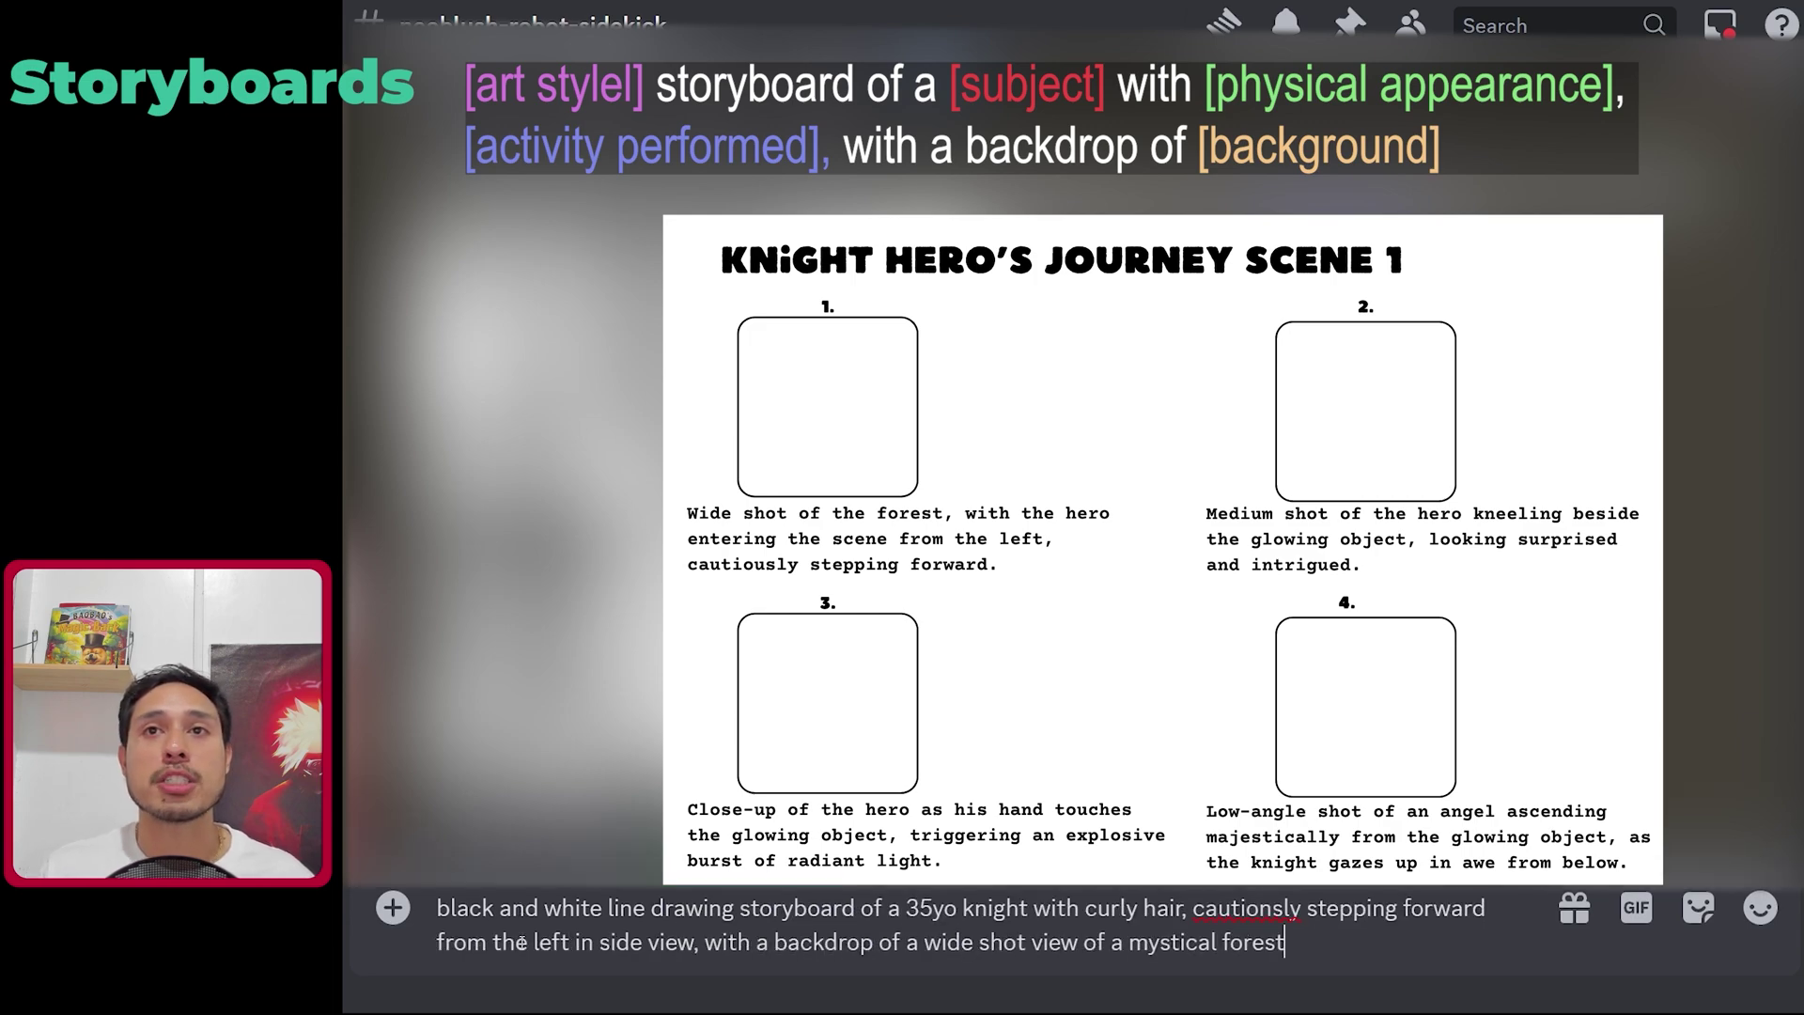
{"action": "left_click", "coordinate": [439, 908]}
{"action": "type", "text": "/imagine"}
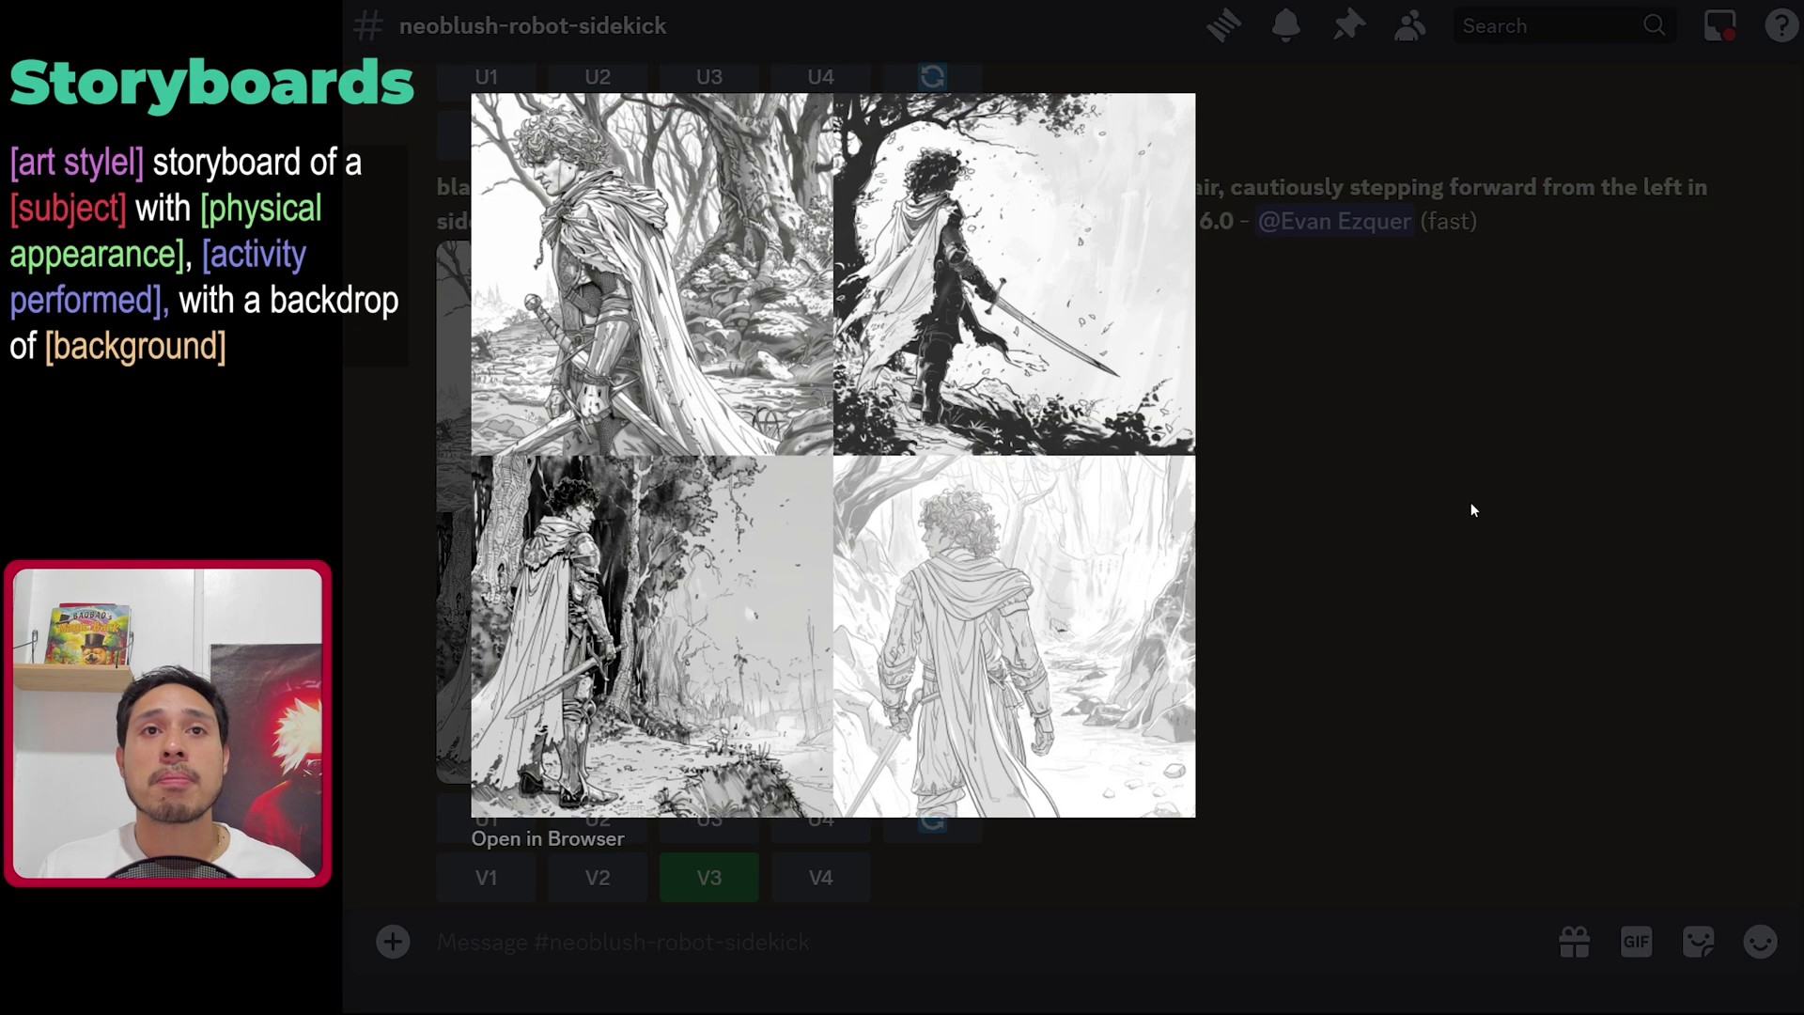
- Close the enlarged storyboard grid and request variations of image 3
{"action": "left_click", "coordinate": [1447, 519]}
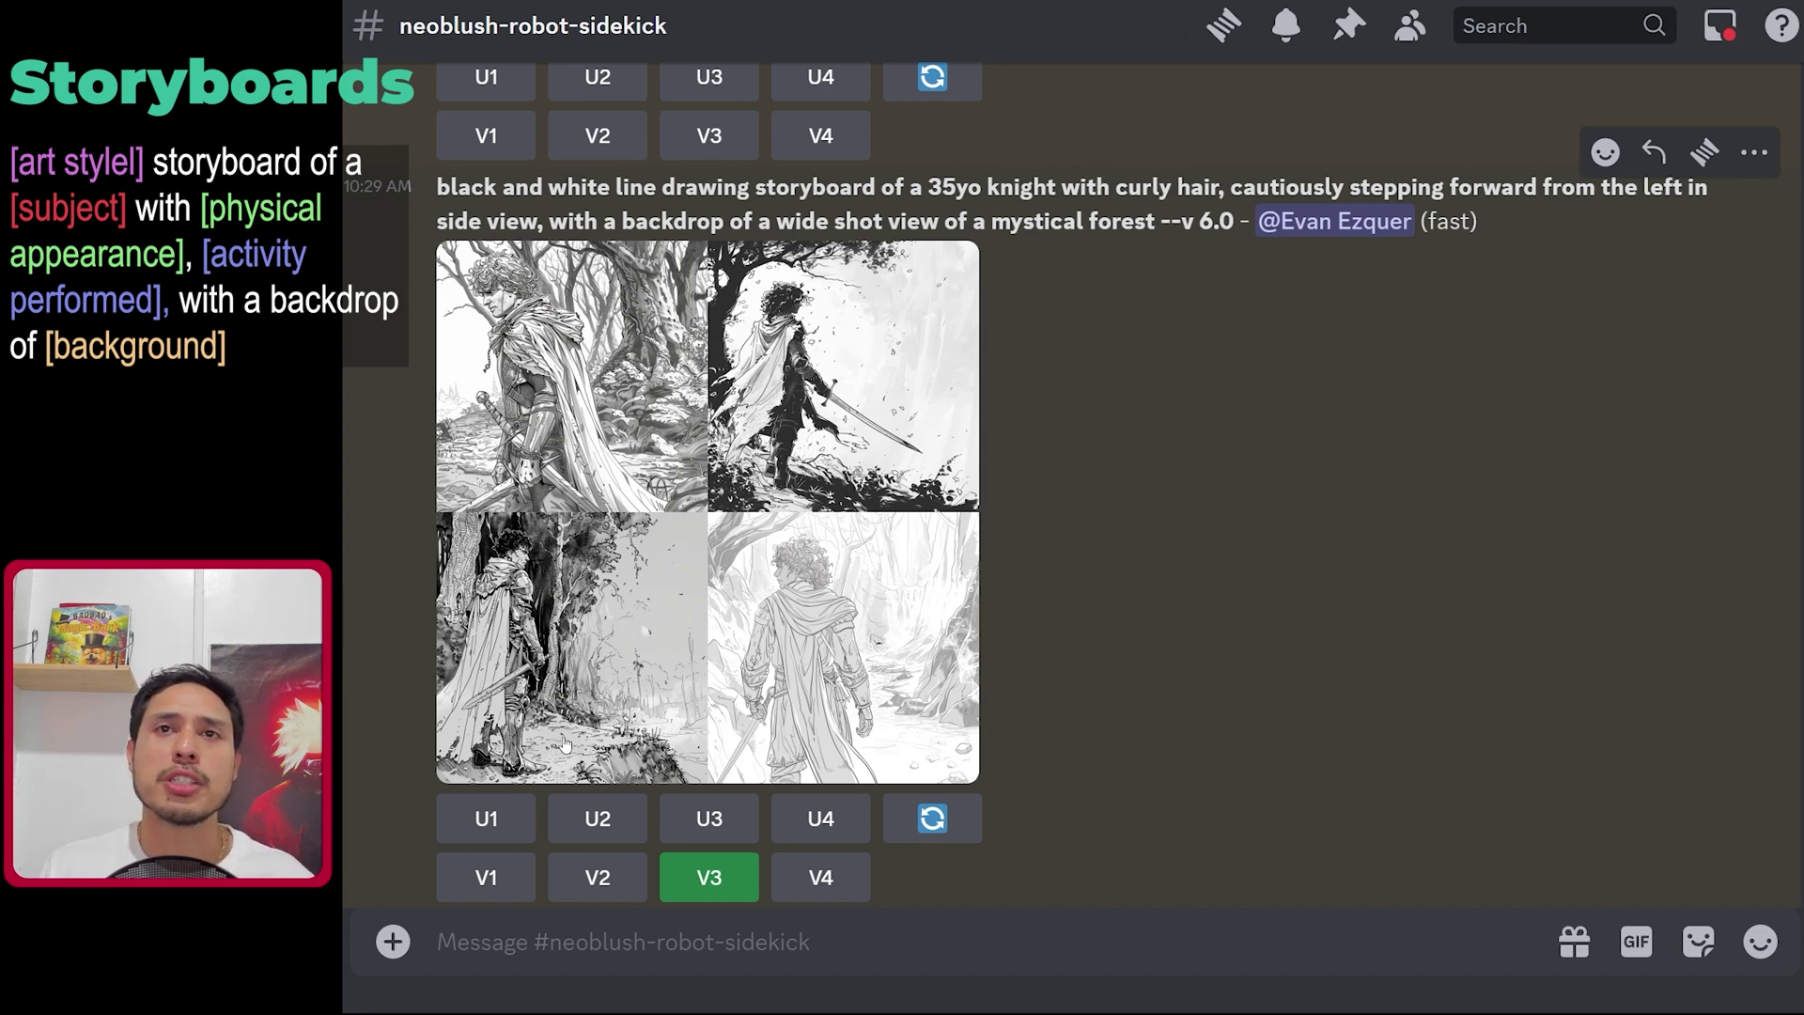
{"action": "left_click", "coordinate": [709, 877]}
{"action": "left_click", "coordinate": [1075, 656]}
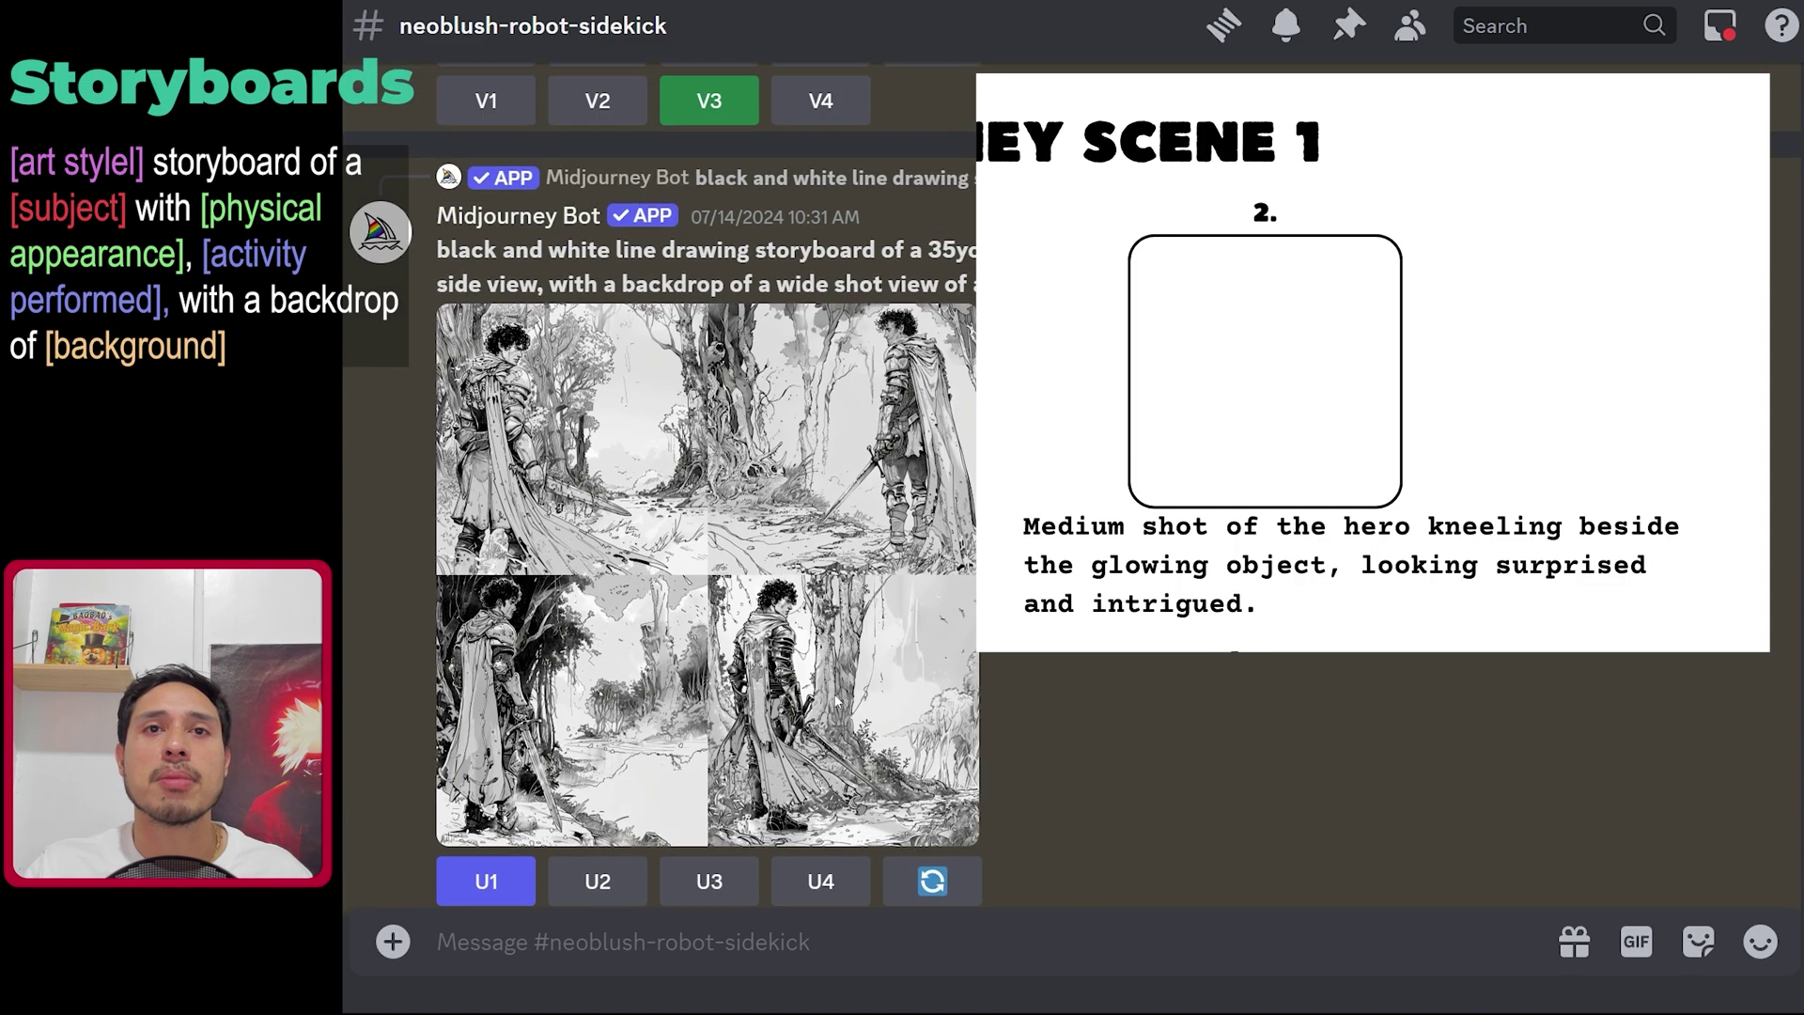
- Open the remix of image 1 and change its prompt to a "medium shot view" of the knight "kneeling cautiously"
{"action": "left_click", "coordinate": [485, 787]}
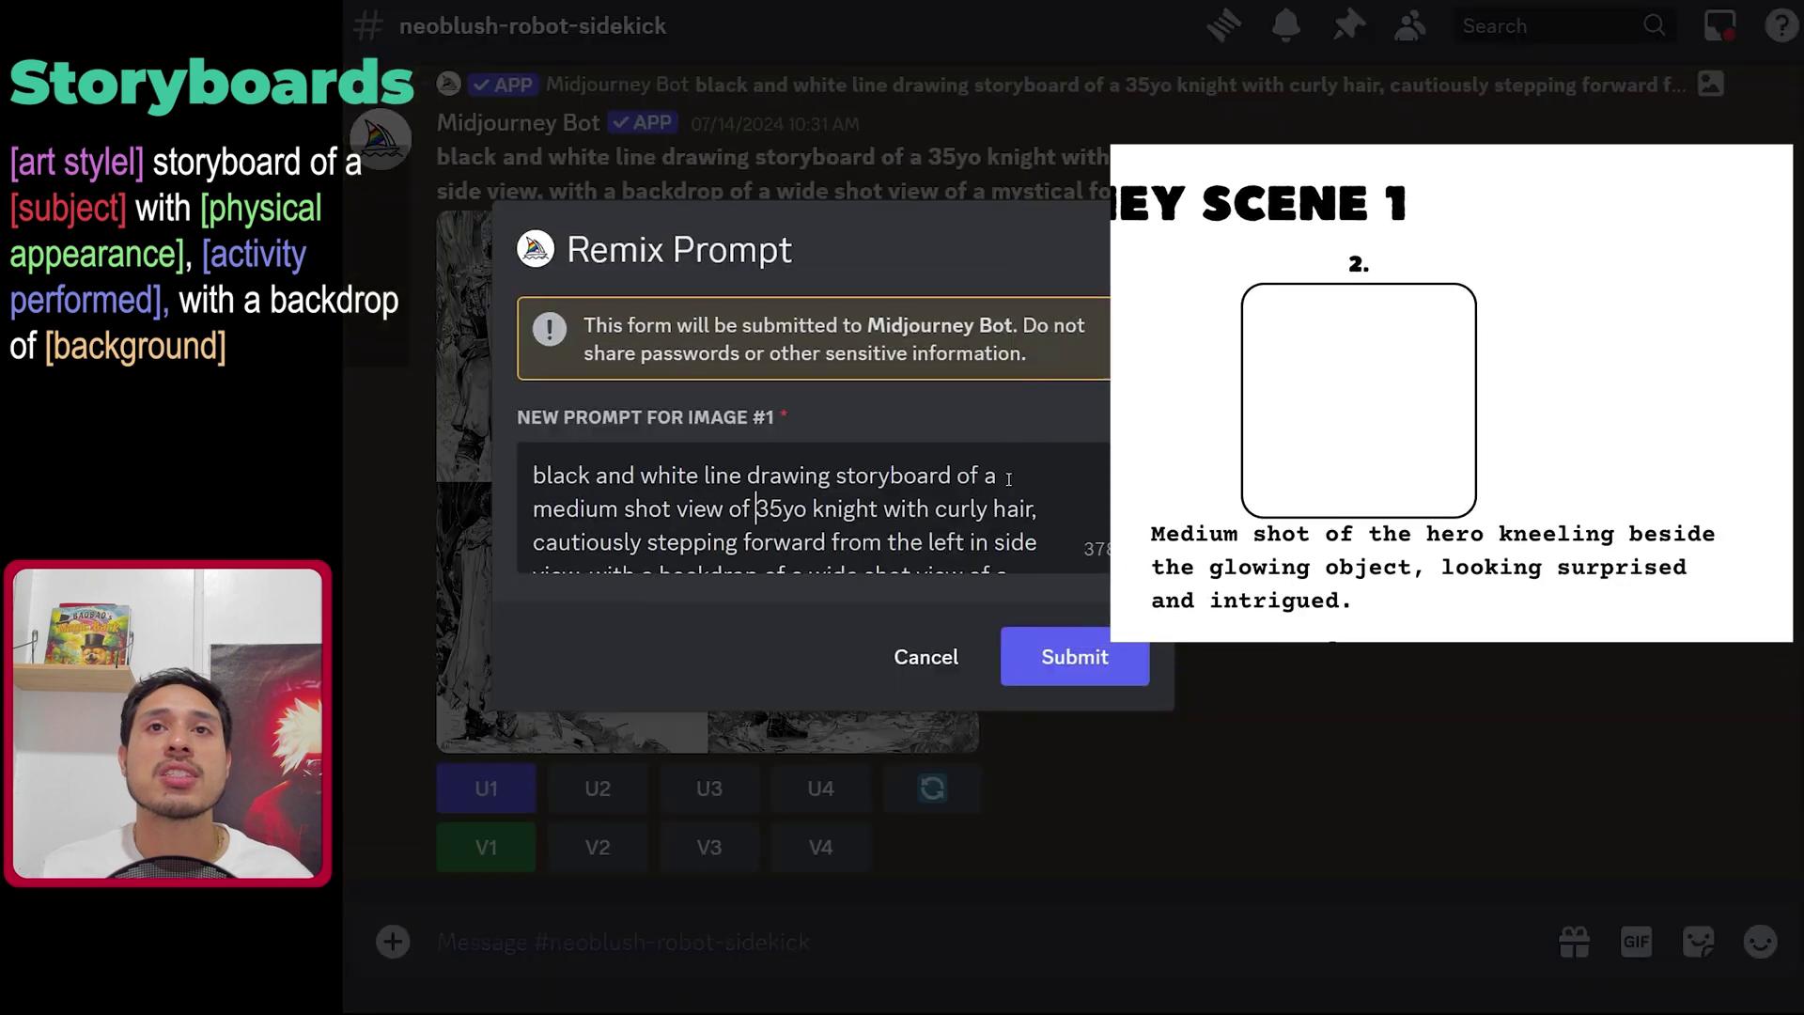
{"action": "left_click_drag", "start_coordinate": [533, 542], "coordinate": [578, 573]}
{"action": "scroll", "coordinate": [595, 516], "scroll_direction": "down", "scroll_amount": 1}
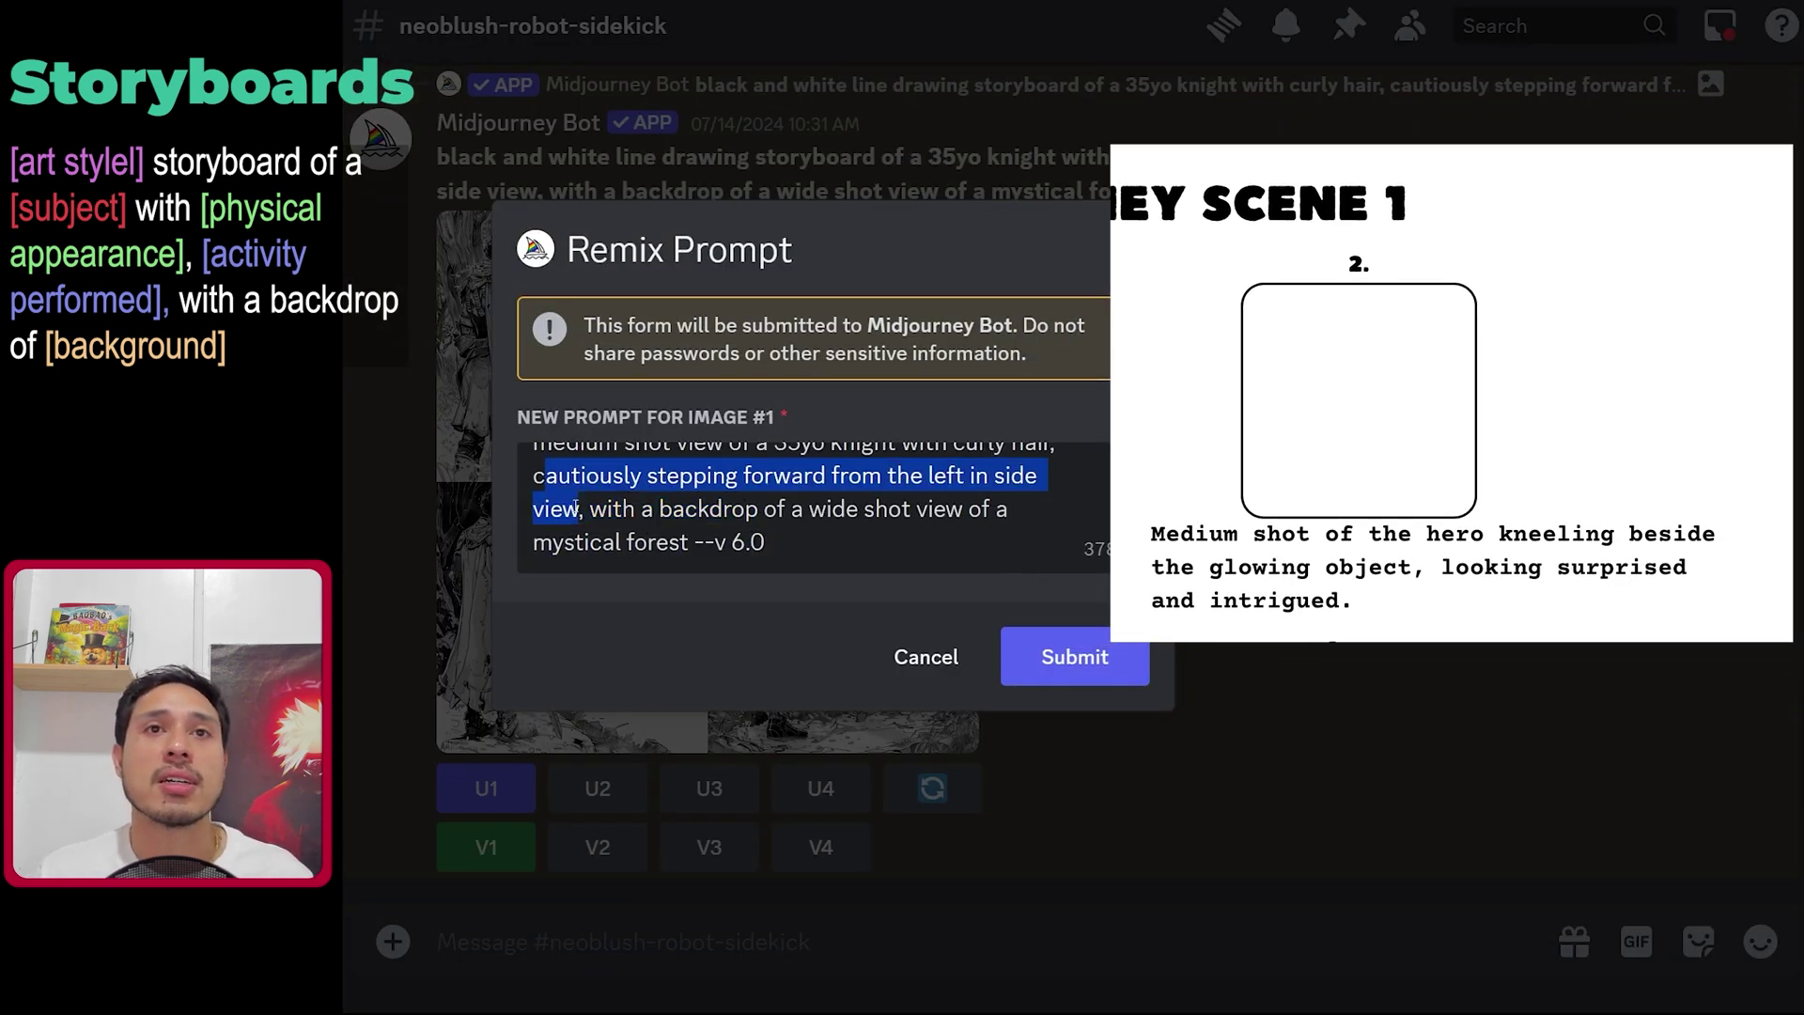
{"action": "type", "text": "kneeling cautiosuly"}
{"action": "key", "text": "BackSpace"}
{"action": "key", "text": "BackSpace"}
{"action": "key", "text": "BackSpace"}
{"action": "key", "text": "BackSpace"}
{"action": "type", "text": "usly , with a backdrop of a wide"}
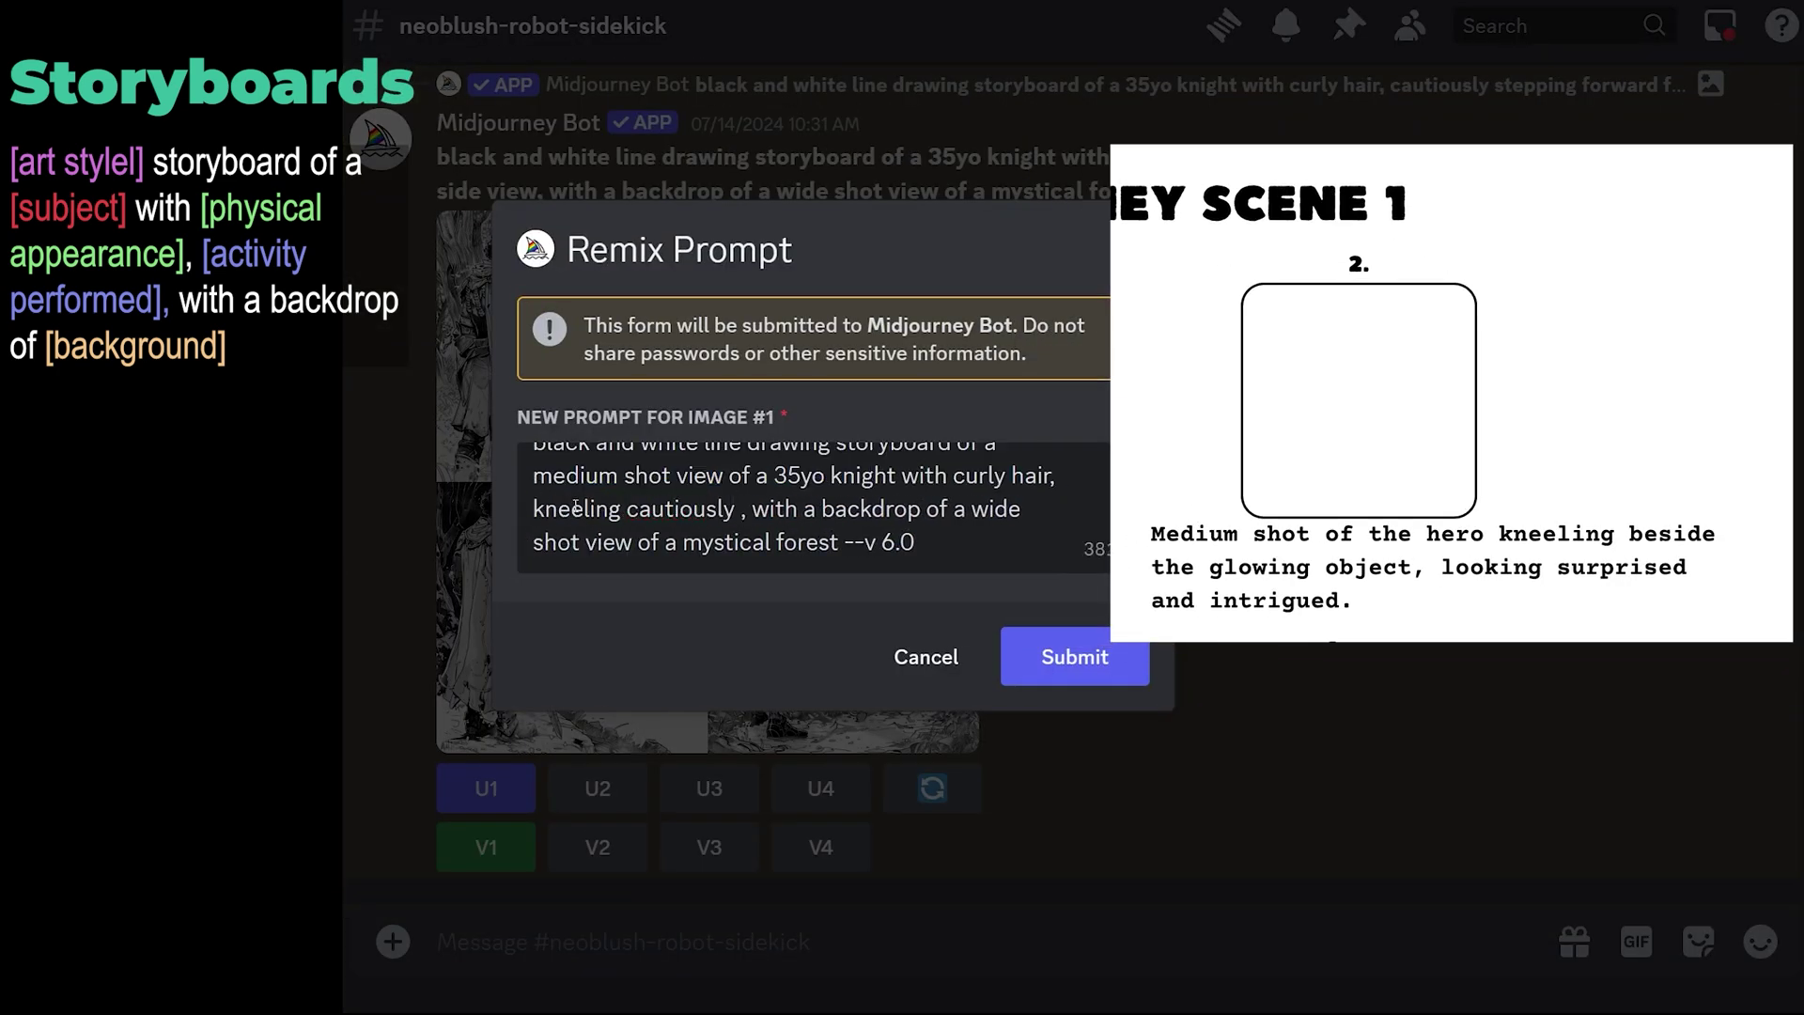
- Replace "cautiously" in the remix prompt with "beside a glowing object, looking surprised and intrigued"
{"action": "key", "text": "BackSpace"}
{"action": "key", "text": "BackSpace"}
{"action": "key", "text": "BackSpace"}
{"action": "key", "text": "BackSpace"}
{"action": "key", "text": "BackSpace"}
{"action": "key", "text": "BackSpace"}
{"action": "key", "text": "BackSpace"}
{"action": "key", "text": "BackSpace"}
{"action": "key", "text": "BackSpace"}
{"action": "key", "text": "BackSpace"}
{"action": "type", "text": "beside a glowing object, looking sur"}
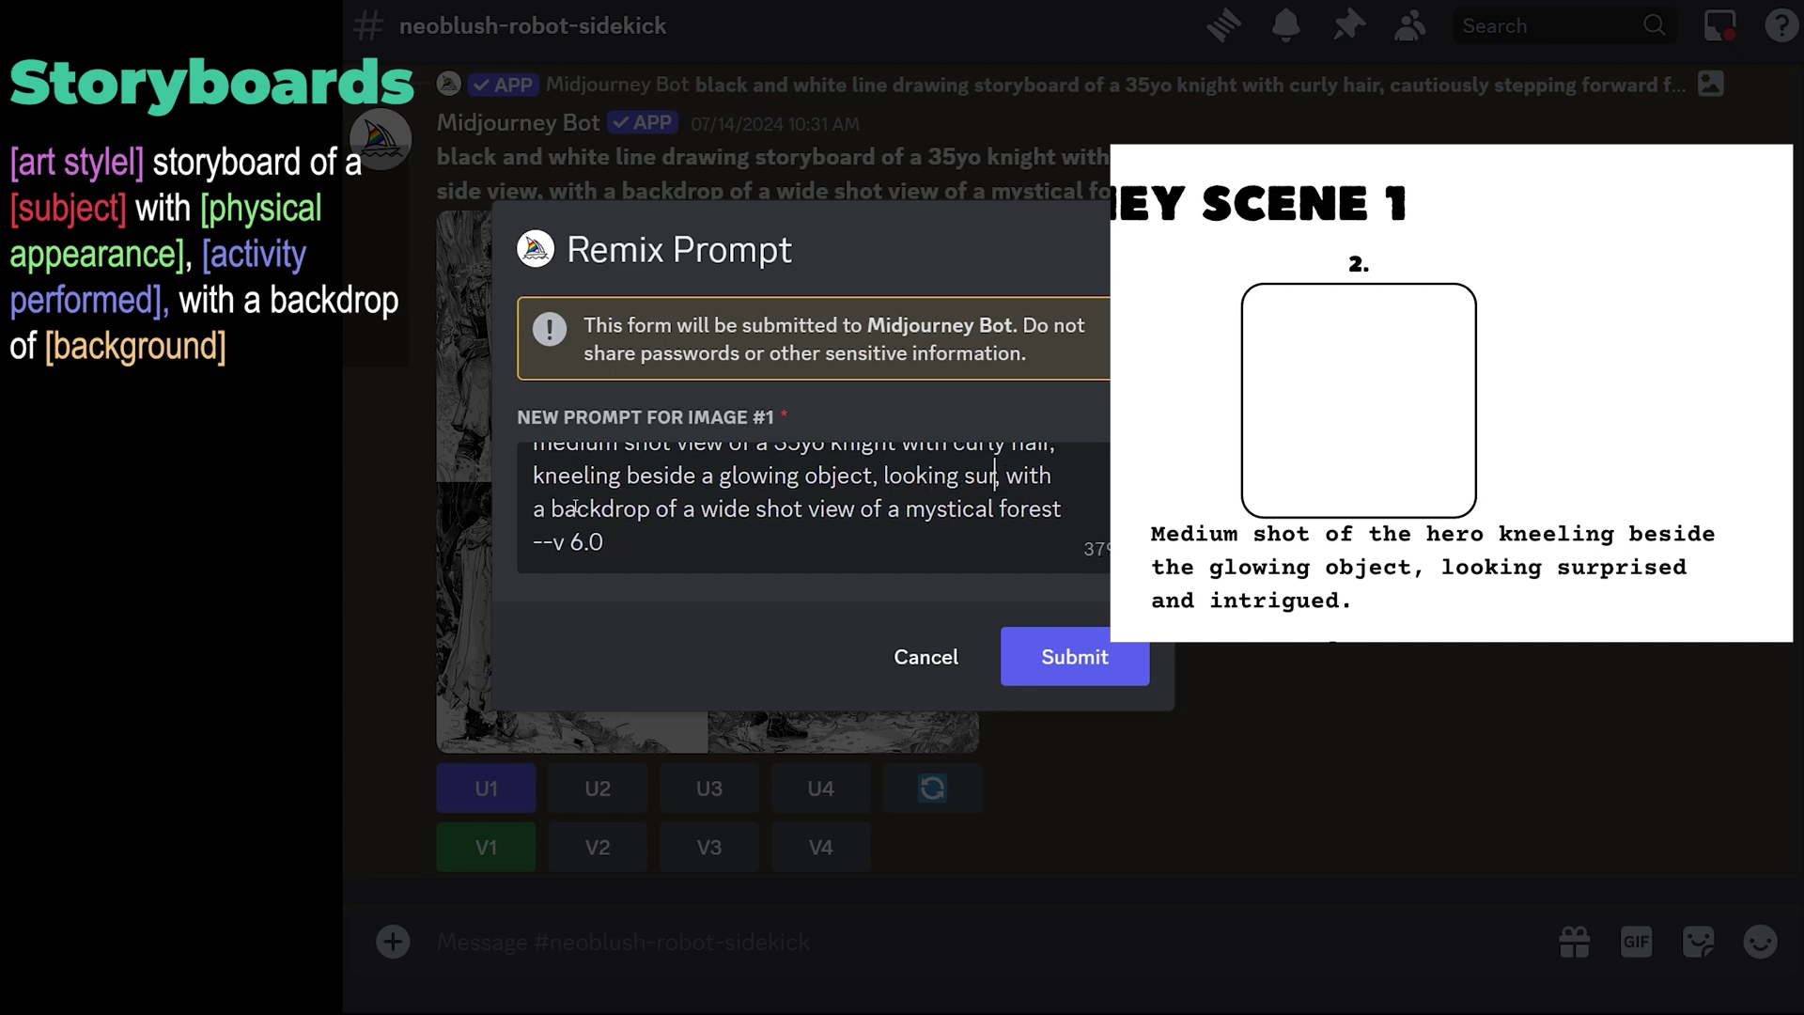
{"action": "type", "text": "prised and intrigued"}
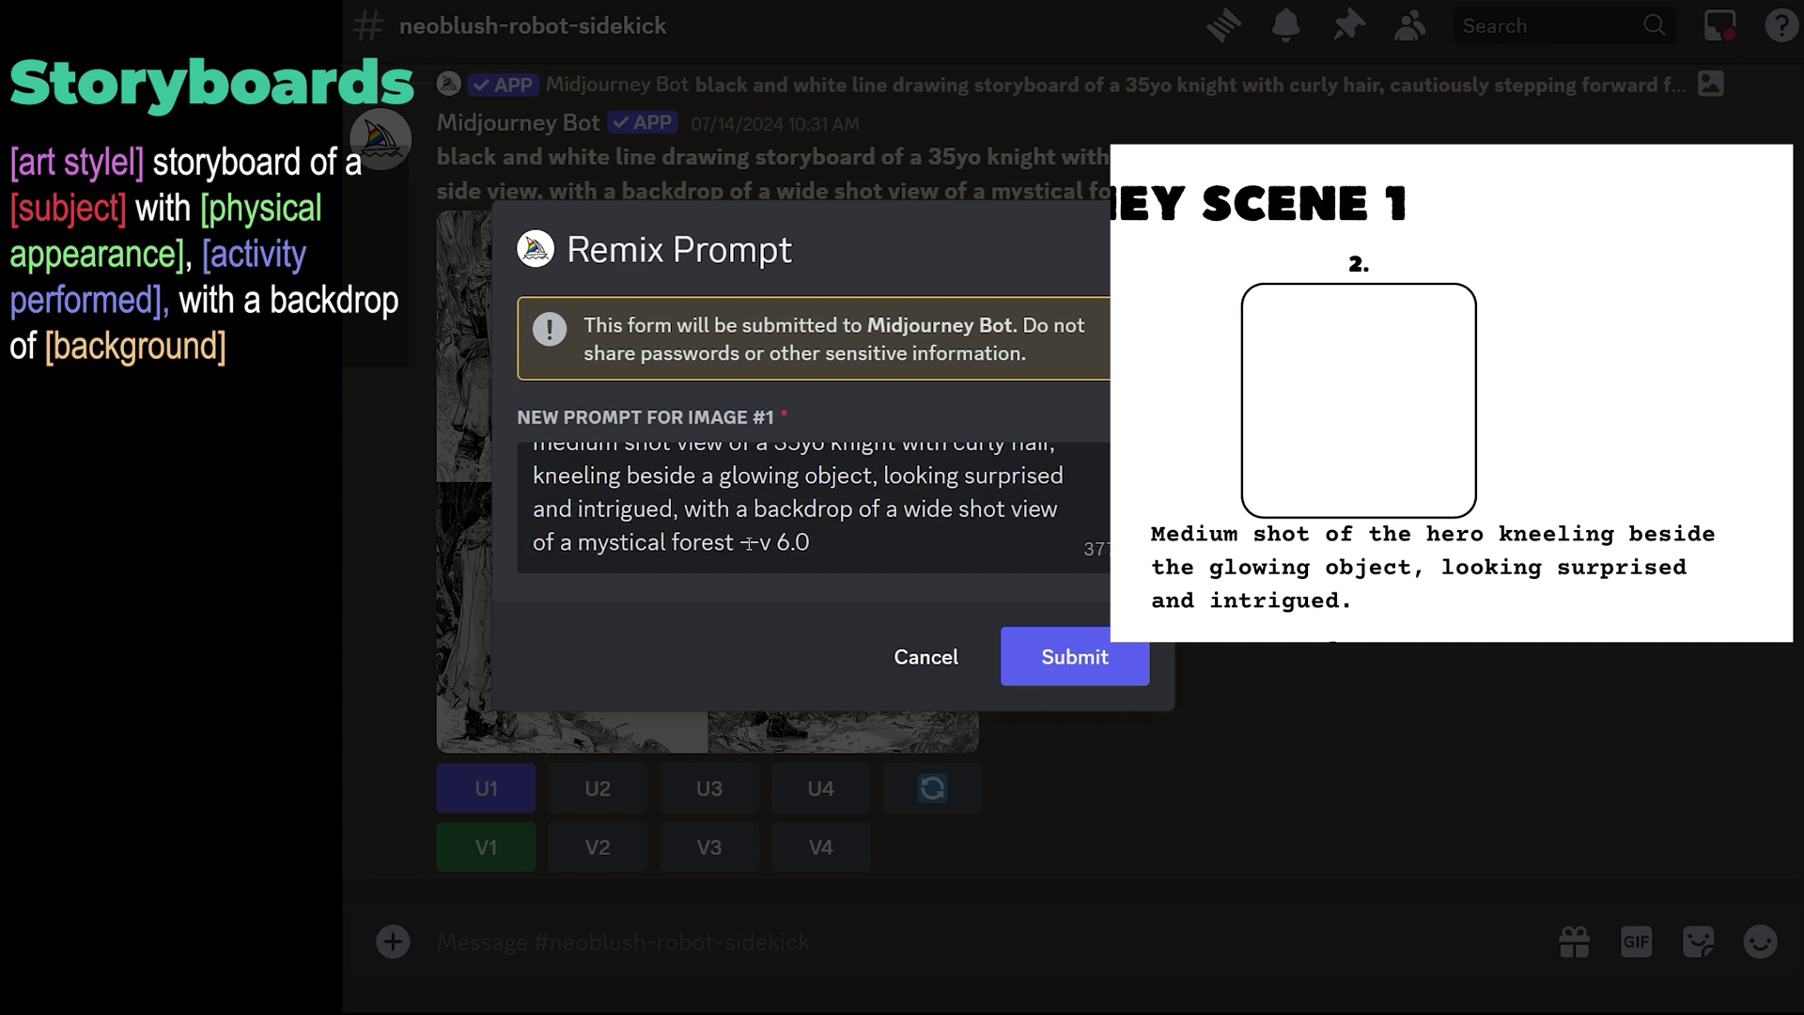
- Remove the wide shot view wording from the forest backdrop and submit the remix prompt
{"action": "left_click_drag", "start_coordinate": [910, 508], "coordinate": [1063, 508]}
{"action": "key", "text": "BackSpace"}
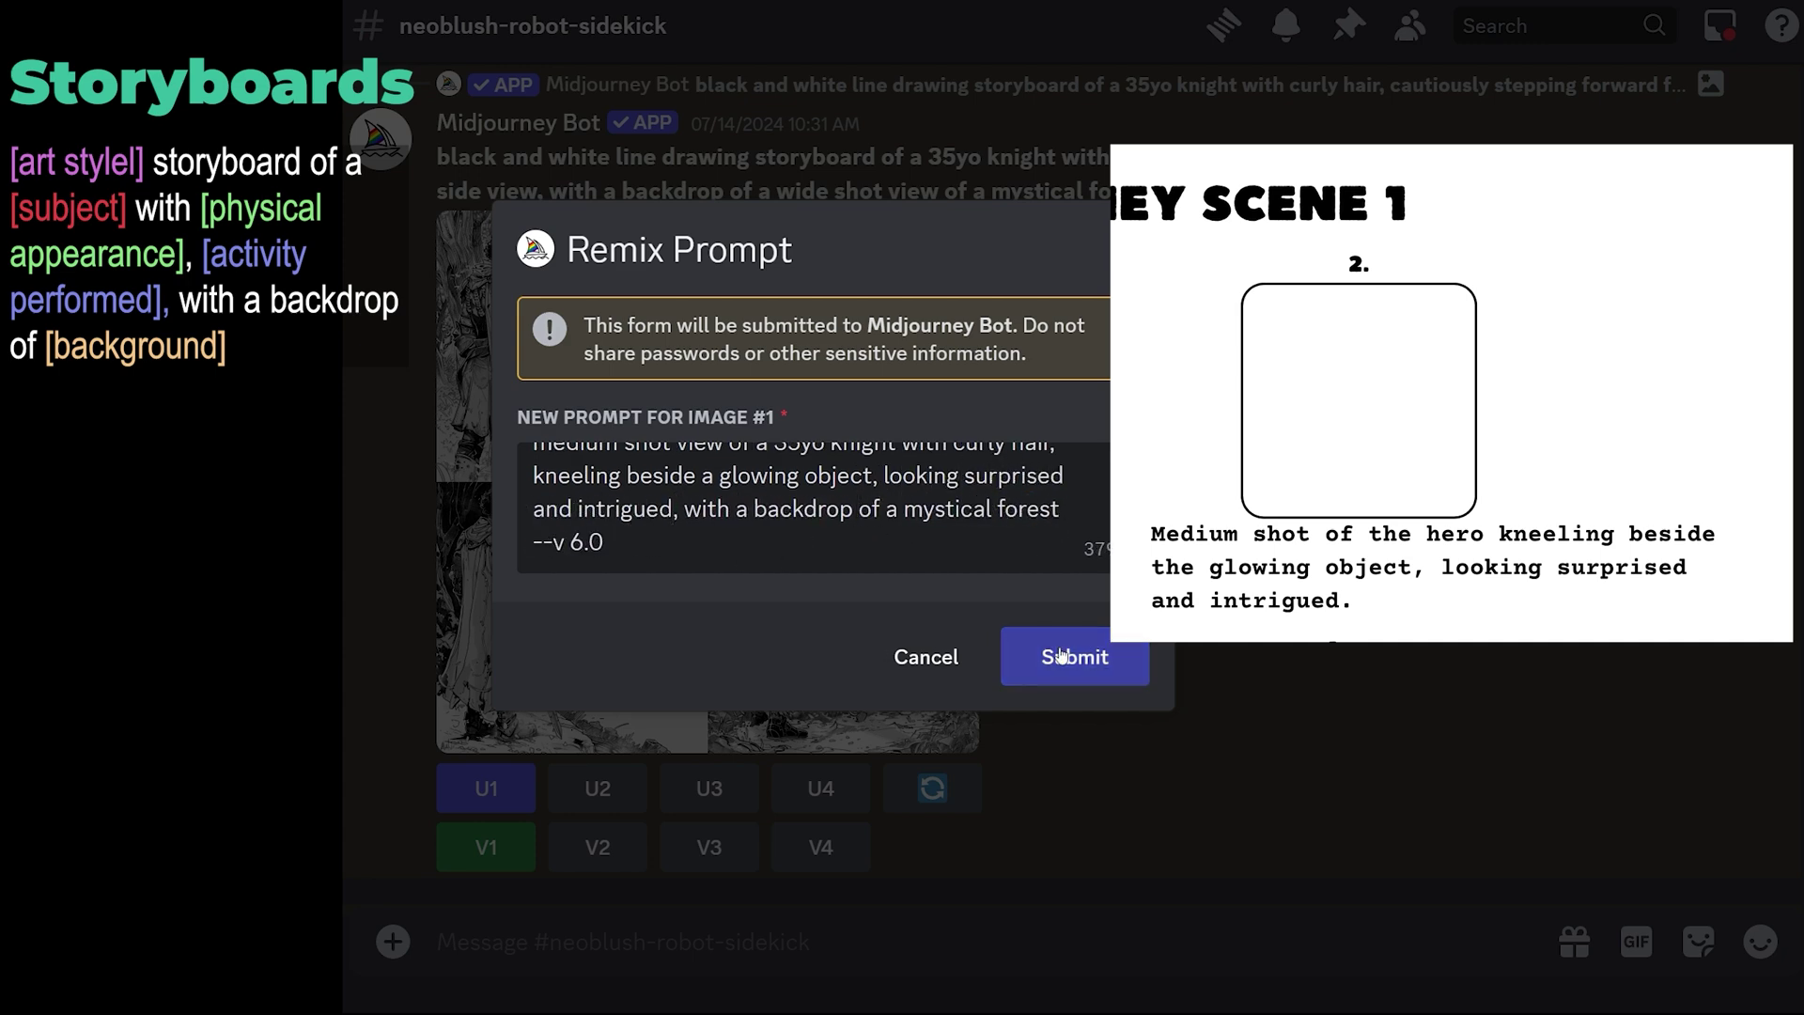
{"action": "left_click", "coordinate": [1062, 655]}
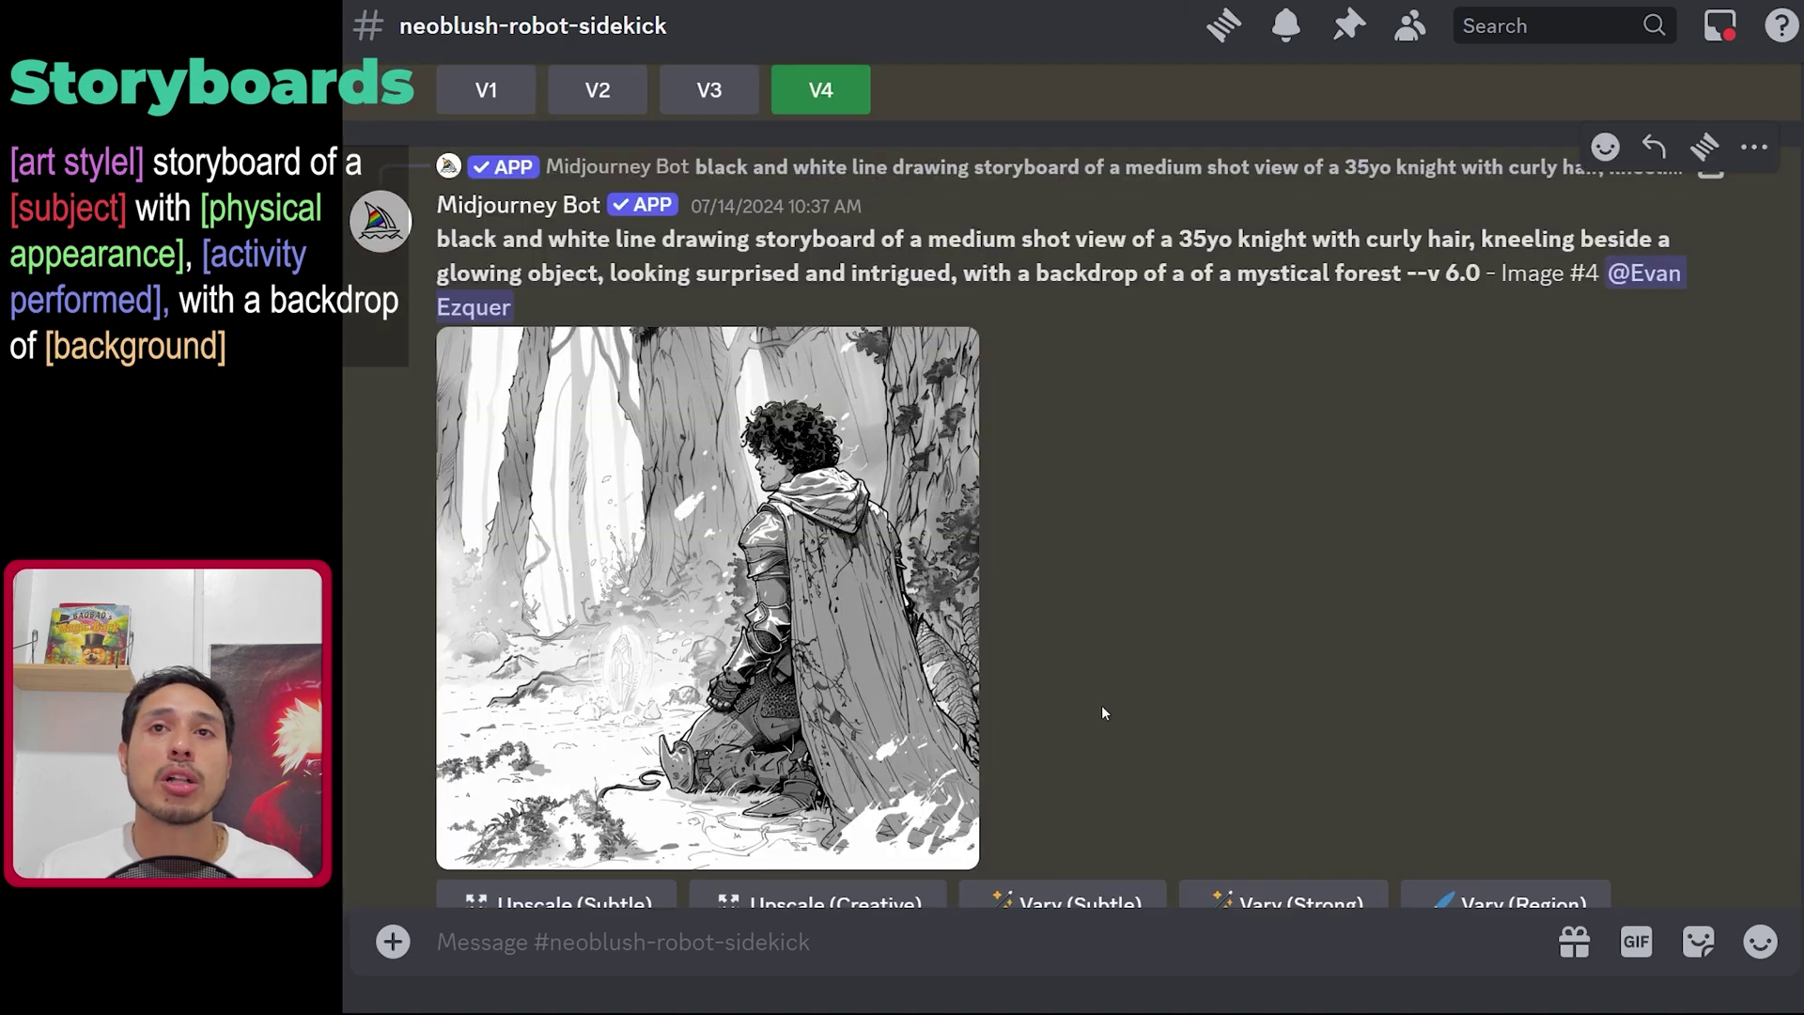
- Open the remix of image 4 in the kneeling knight grid and change "medium" to "close-up" in its prompt
{"action": "scroll", "coordinate": [1019, 662], "scroll_direction": "up", "scroll_amount": 5}
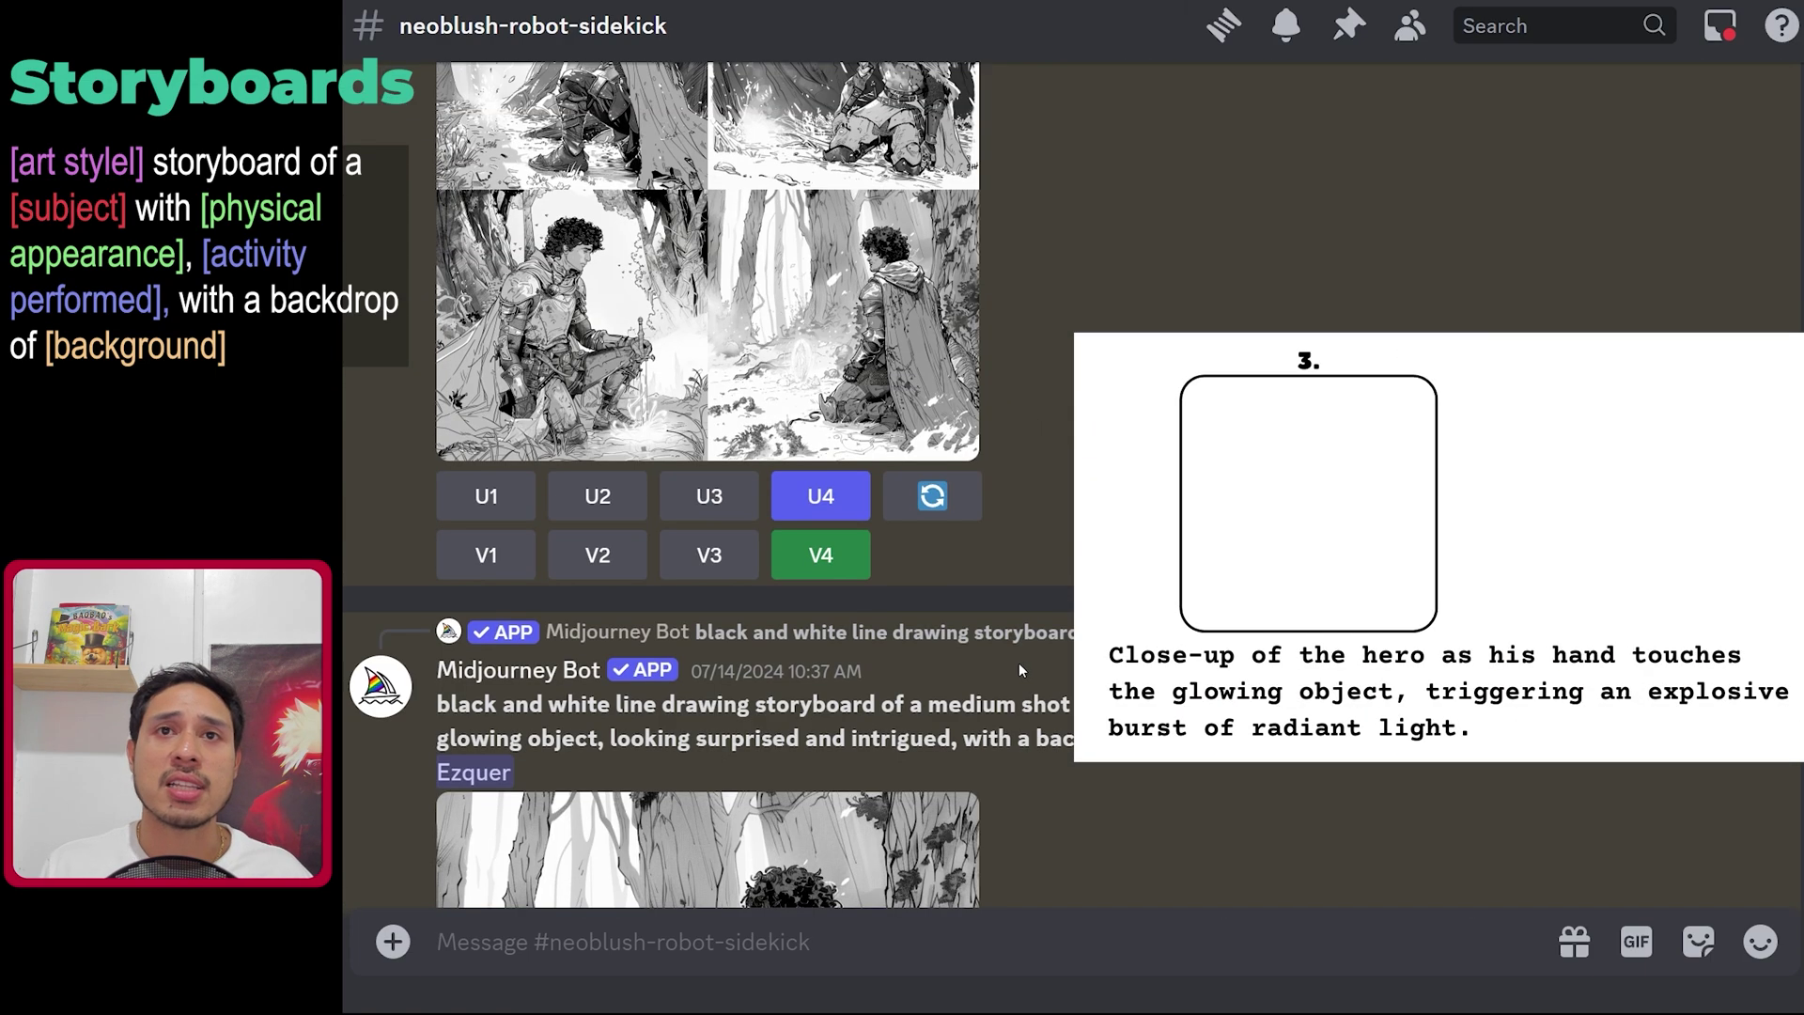
{"action": "scroll", "coordinate": [1018, 669], "scroll_direction": "up", "scroll_amount": 2}
{"action": "left_click", "coordinate": [820, 709]}
{"action": "double_click", "coordinate": [599, 508]}
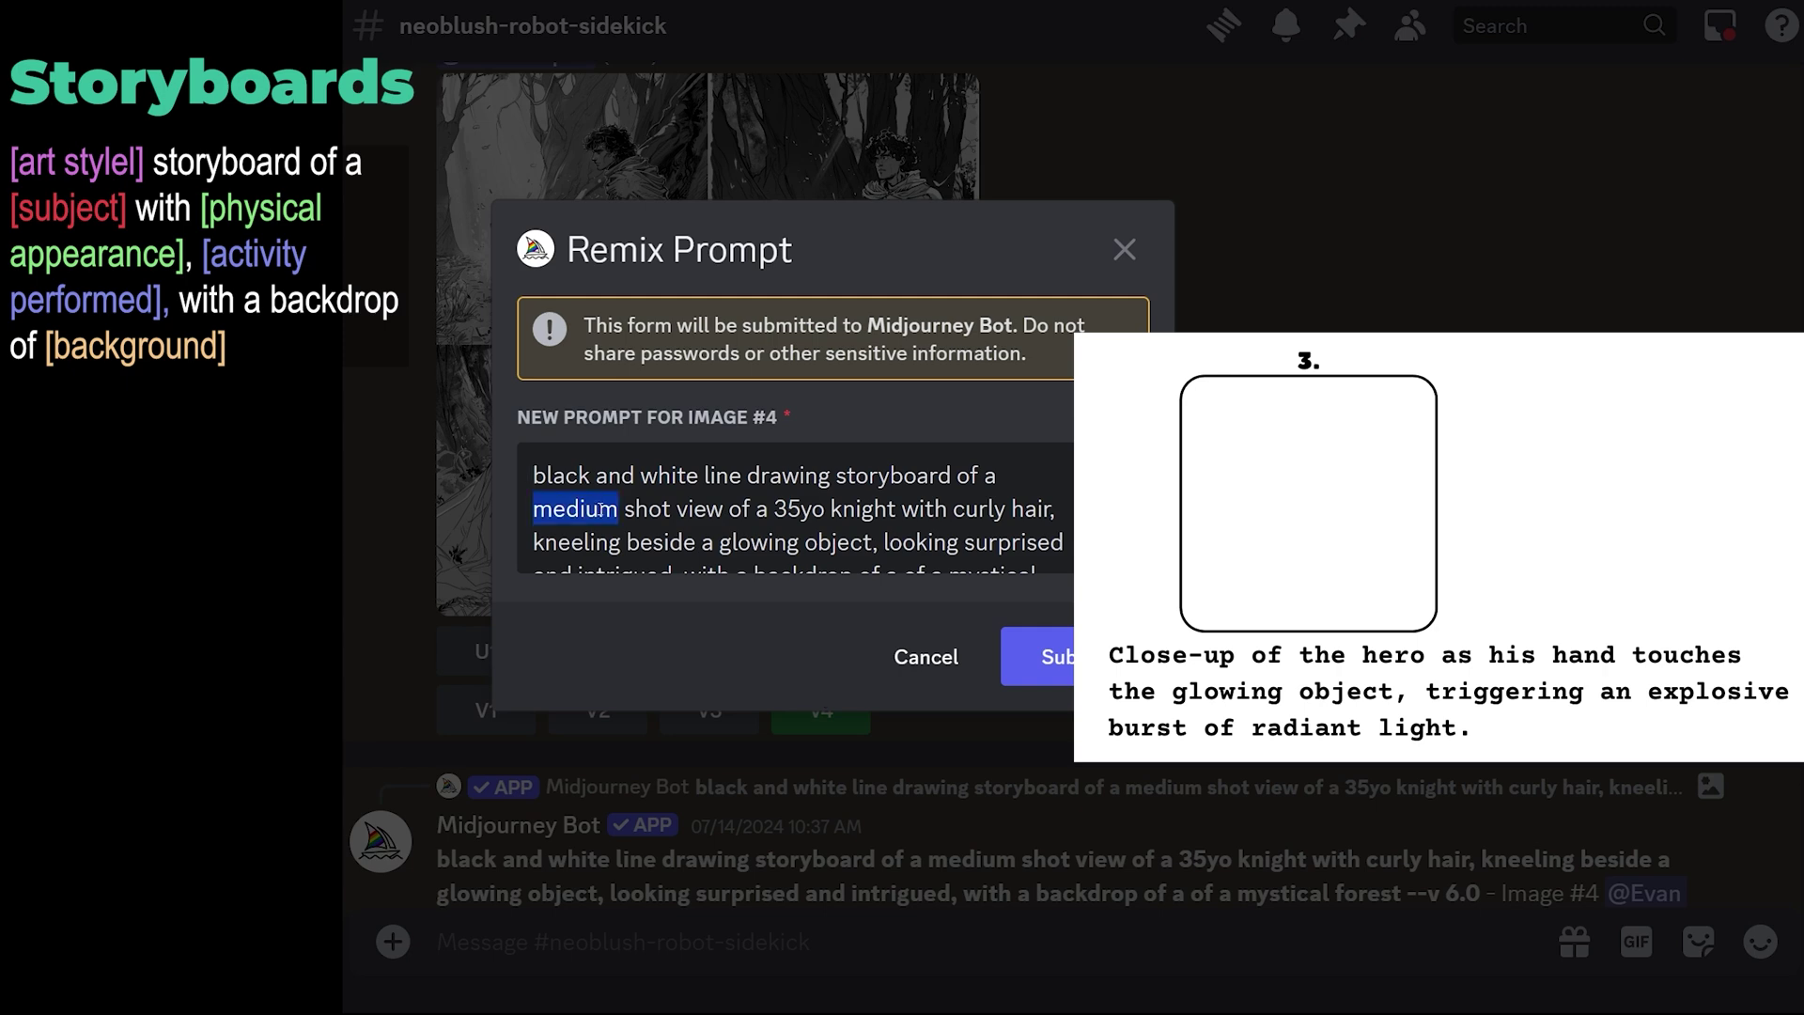
{"action": "type", "text": "close-up"}
- Replace the knight's kneeling action with "touching the diamond-like glowing object, the glowing object becomes intensely bright", and submit the remix with trimmed wording
{"action": "left_click_drag", "start_coordinate": [533, 542], "coordinate": [671, 499]}
{"action": "type", "text": "touching"}
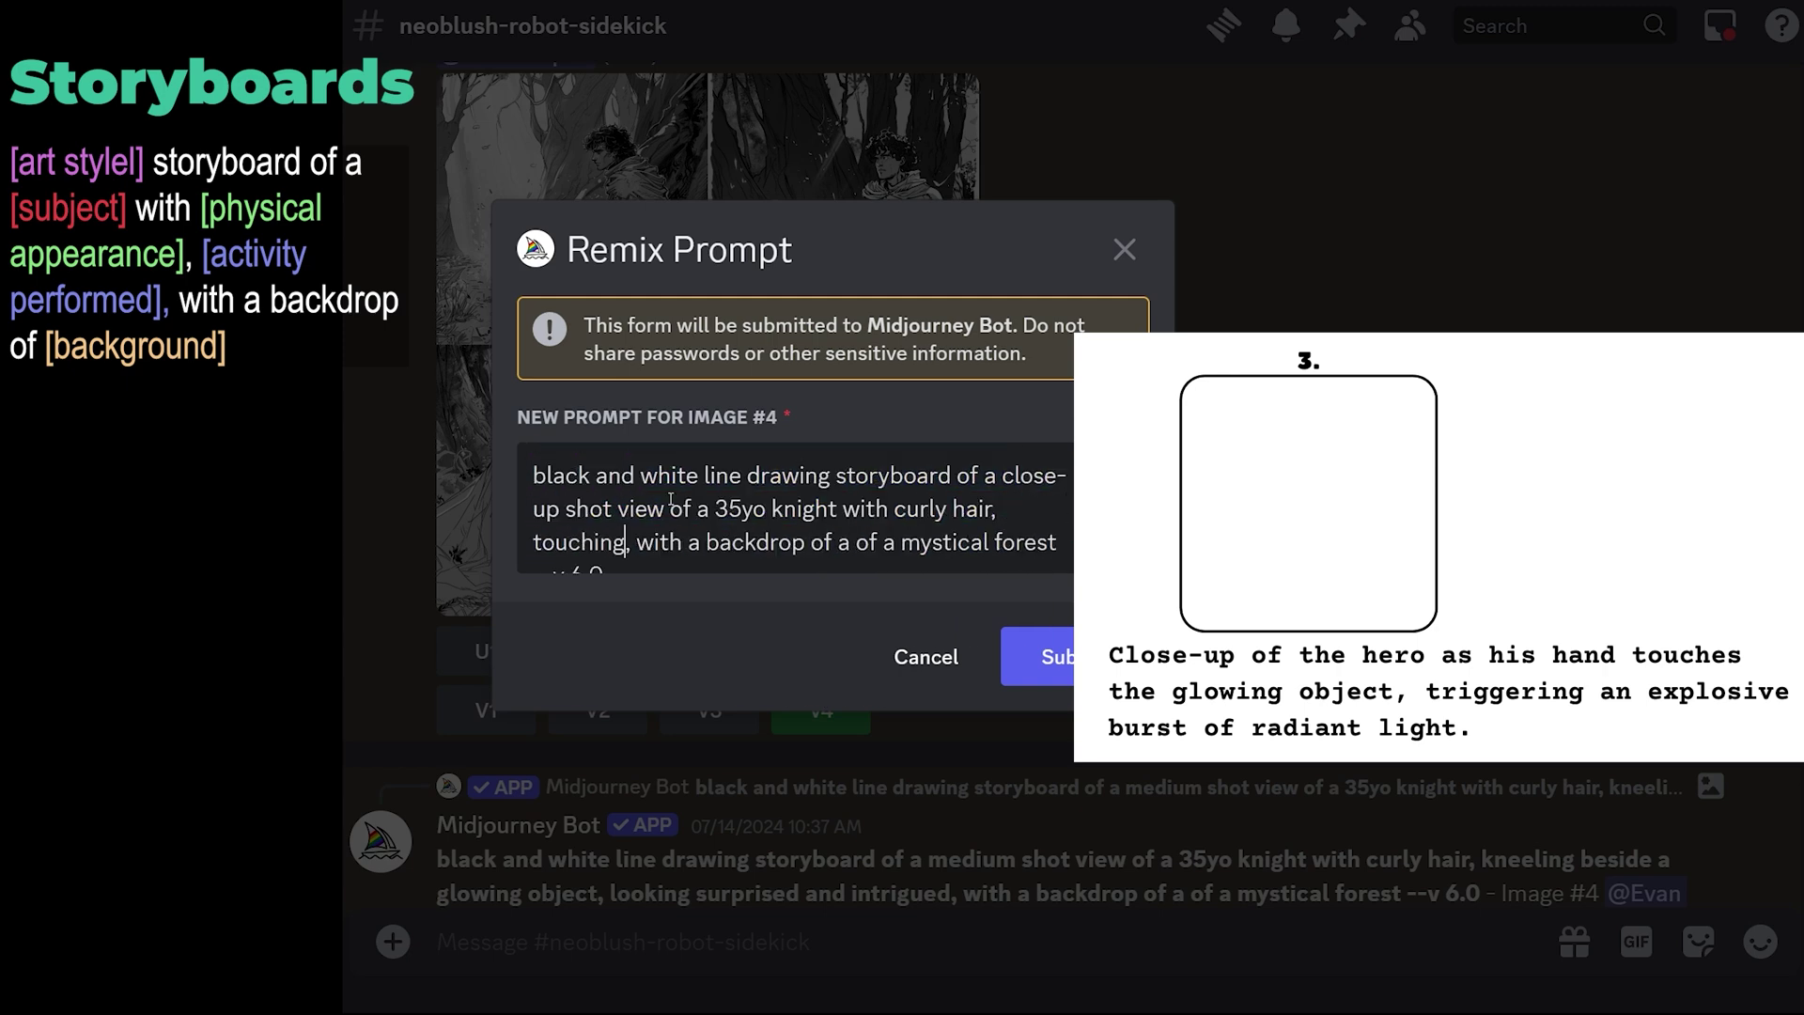
{"action": "type", "text": " the diamond-like glowing object, the glowing object bec"}
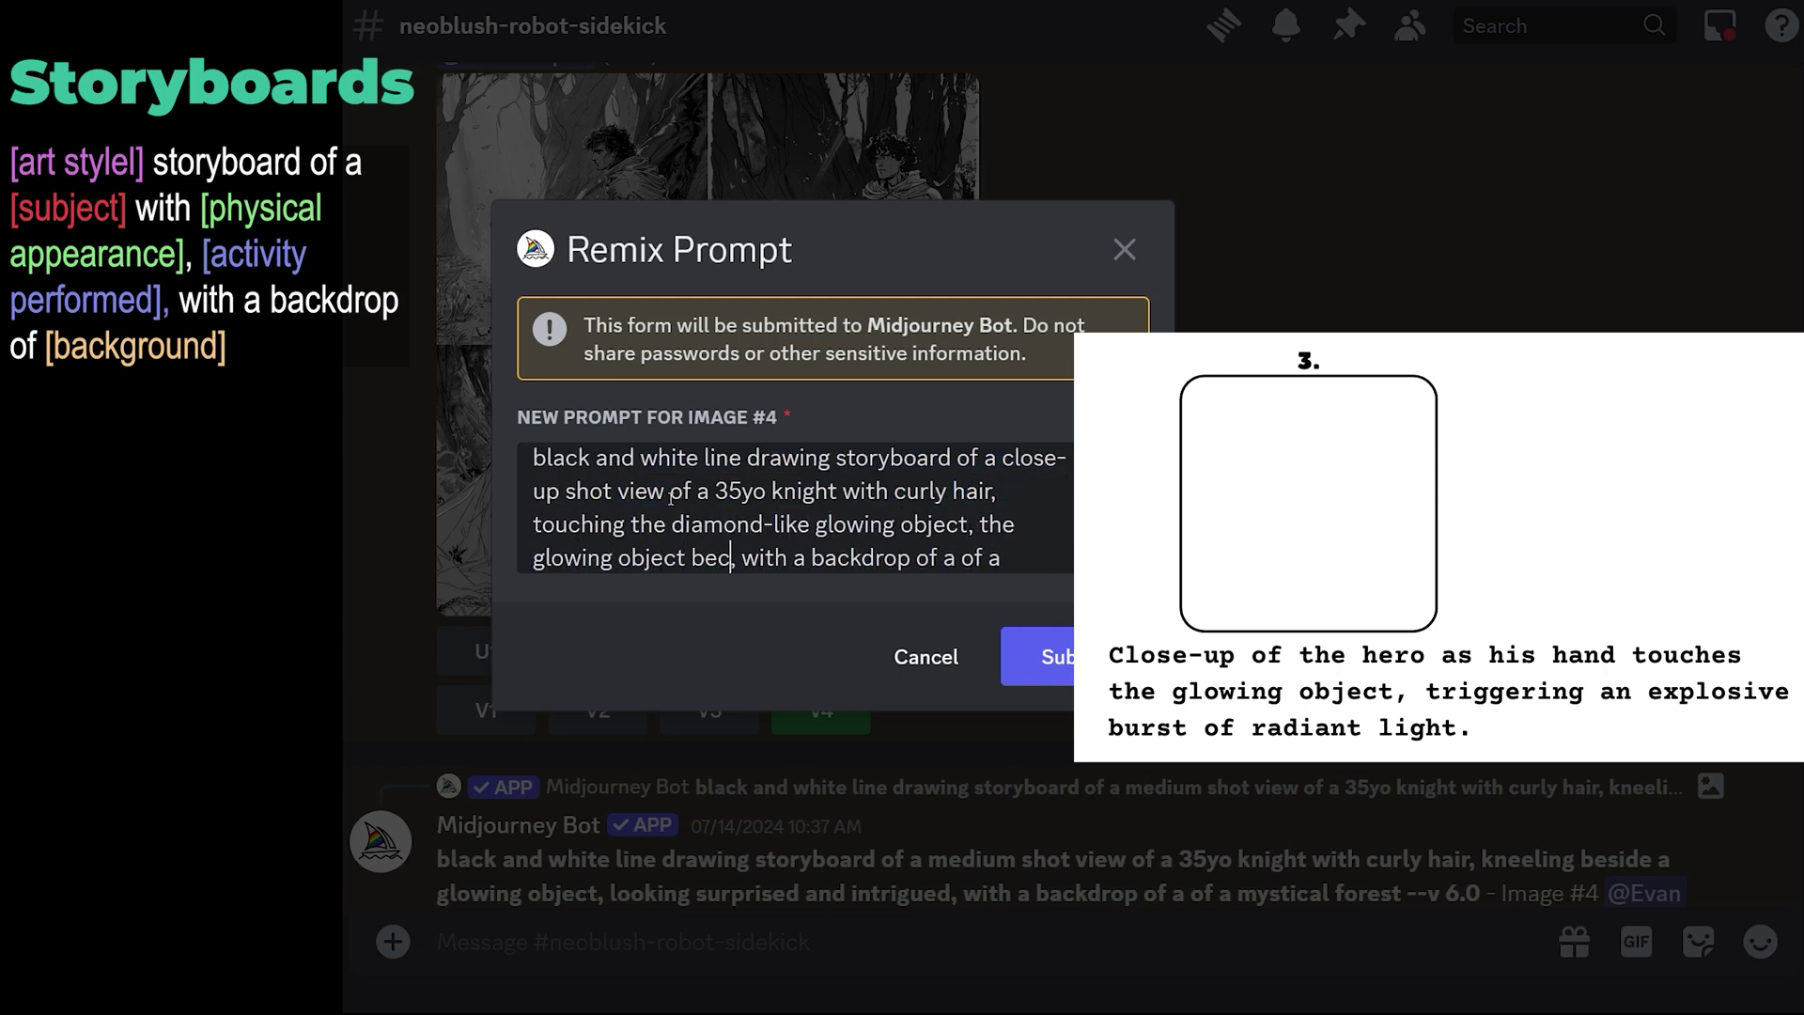
{"action": "type", "text": "omes intensely bright"}
{"action": "scroll", "coordinate": [888, 542], "scroll_direction": "down", "scroll_amount": 1}
{"action": "left_click_drag", "start_coordinate": [888, 542], "coordinate": [960, 512]}
{"action": "key", "text": "BackSpace"}
{"action": "left_click", "coordinate": [1038, 657]}
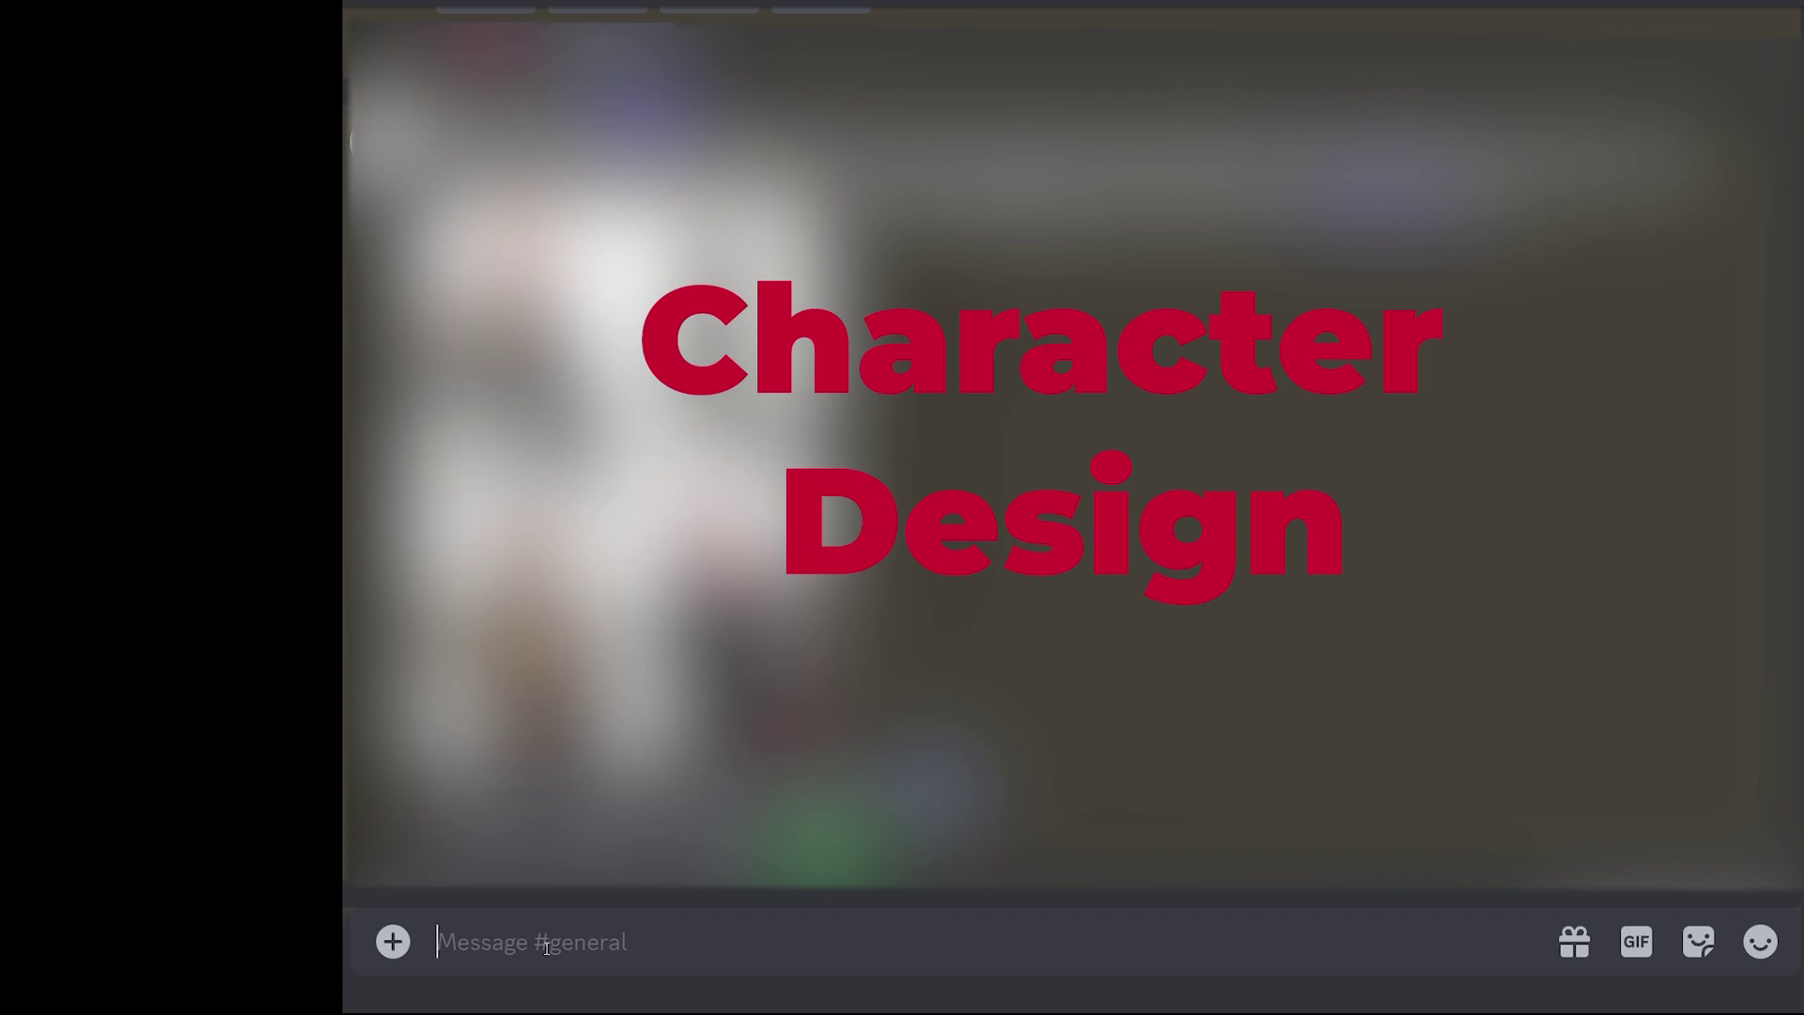
- Enter an /imagine prompt for a fullbody modern comic book portrait of a man with curly red hair and beard, knight's armor and sword, white background, --ar 2:3
{"action": "type", "text": "/imagine"}
{"action": "key", "text": "Tab"}
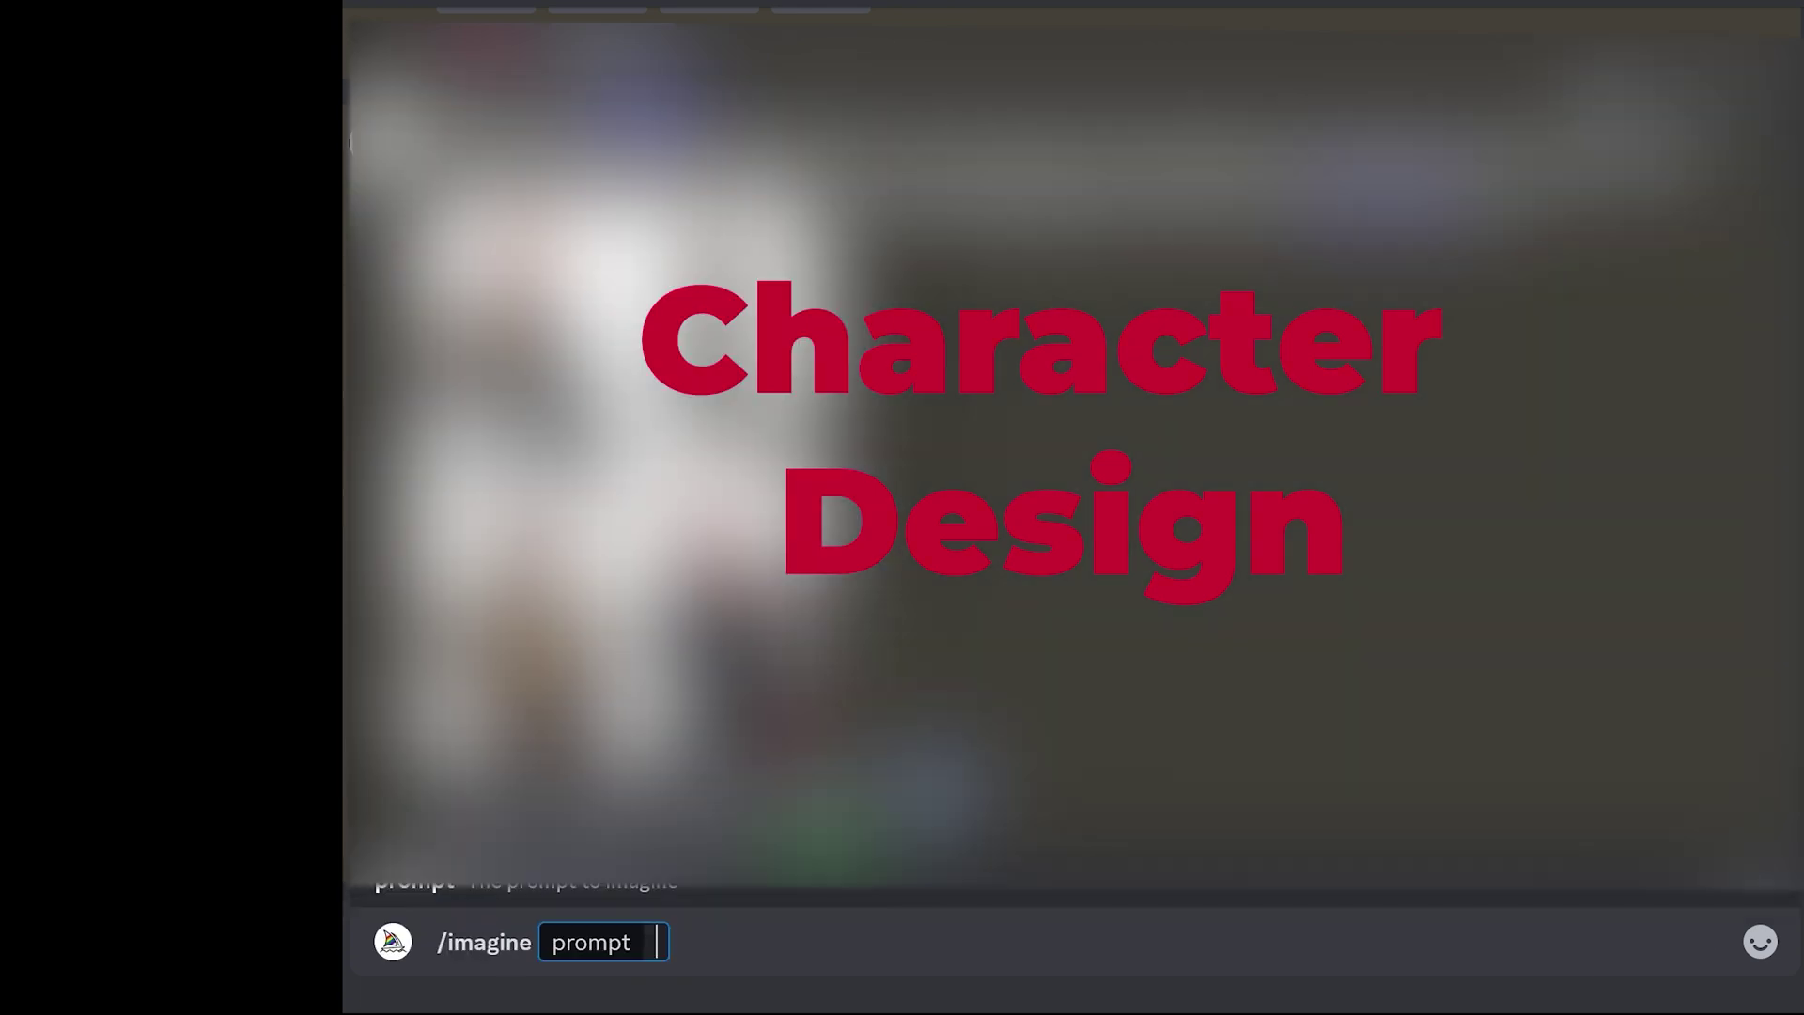
{"action": "type", "text": "a fullbody portrait of a man with a curly red hair and beard, wear"}
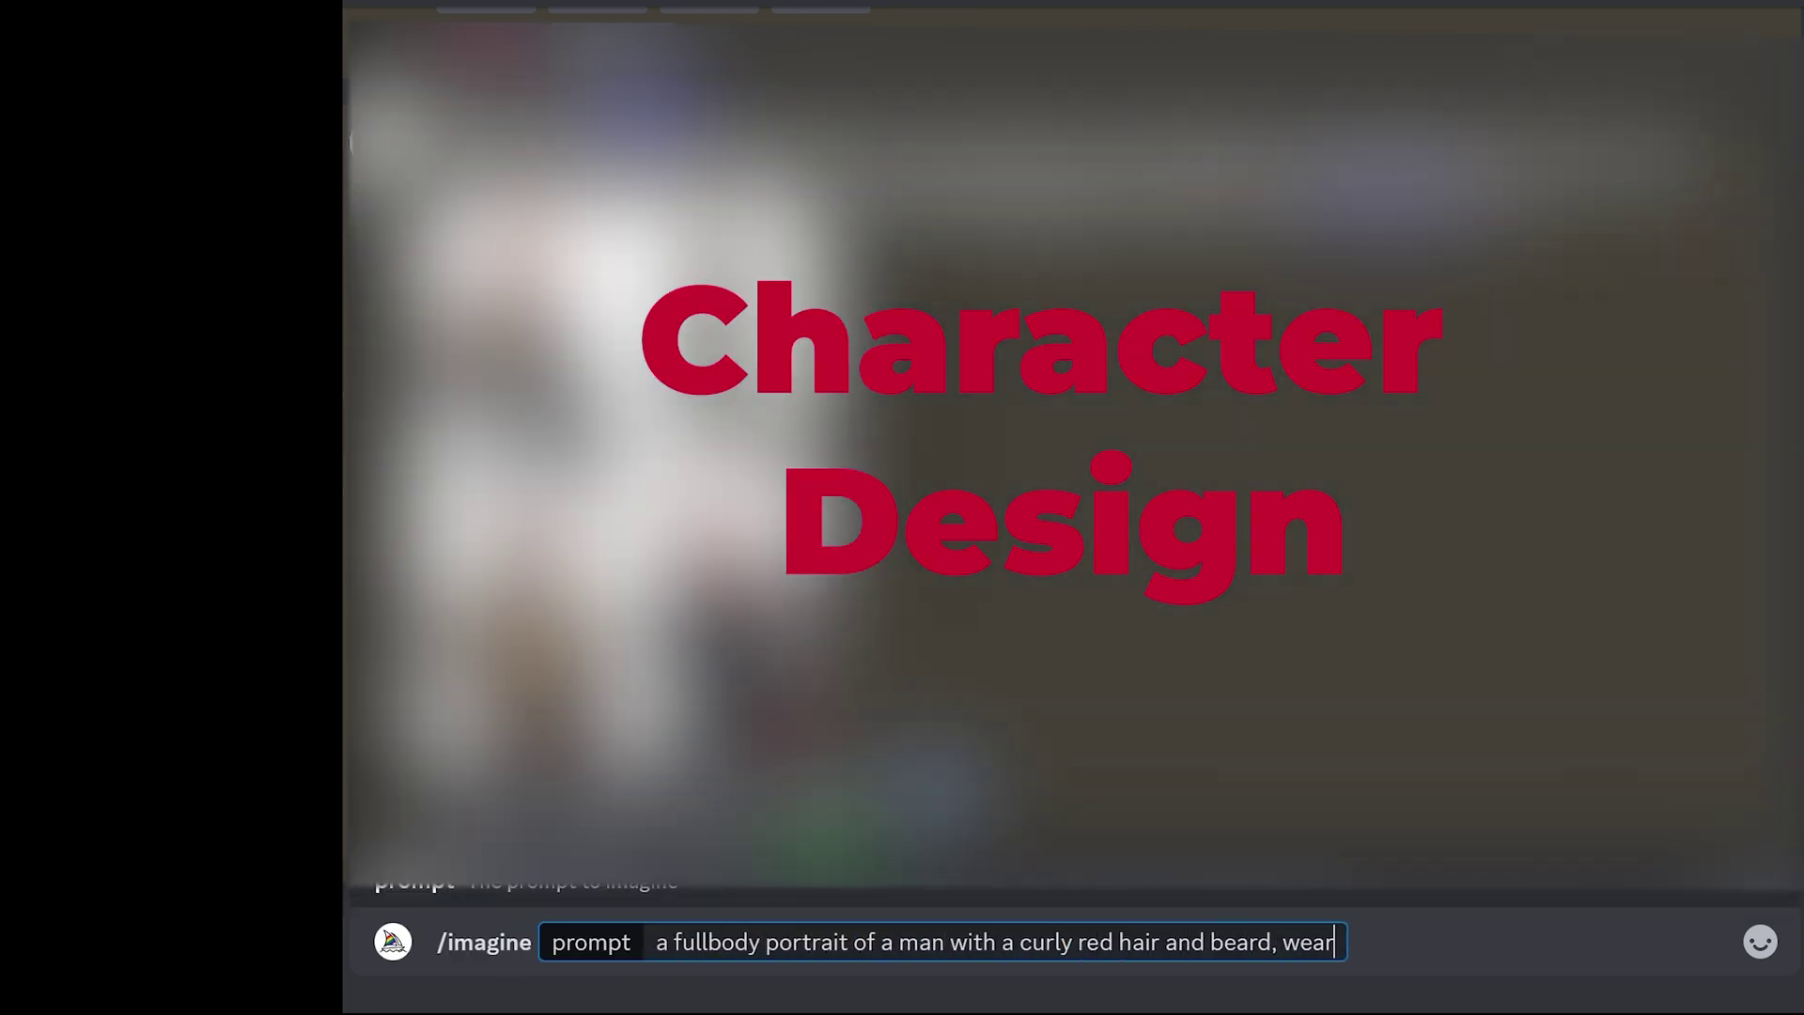
{"action": "type", "text": "ing knight's armor, holding a sword, modern comic book a"}
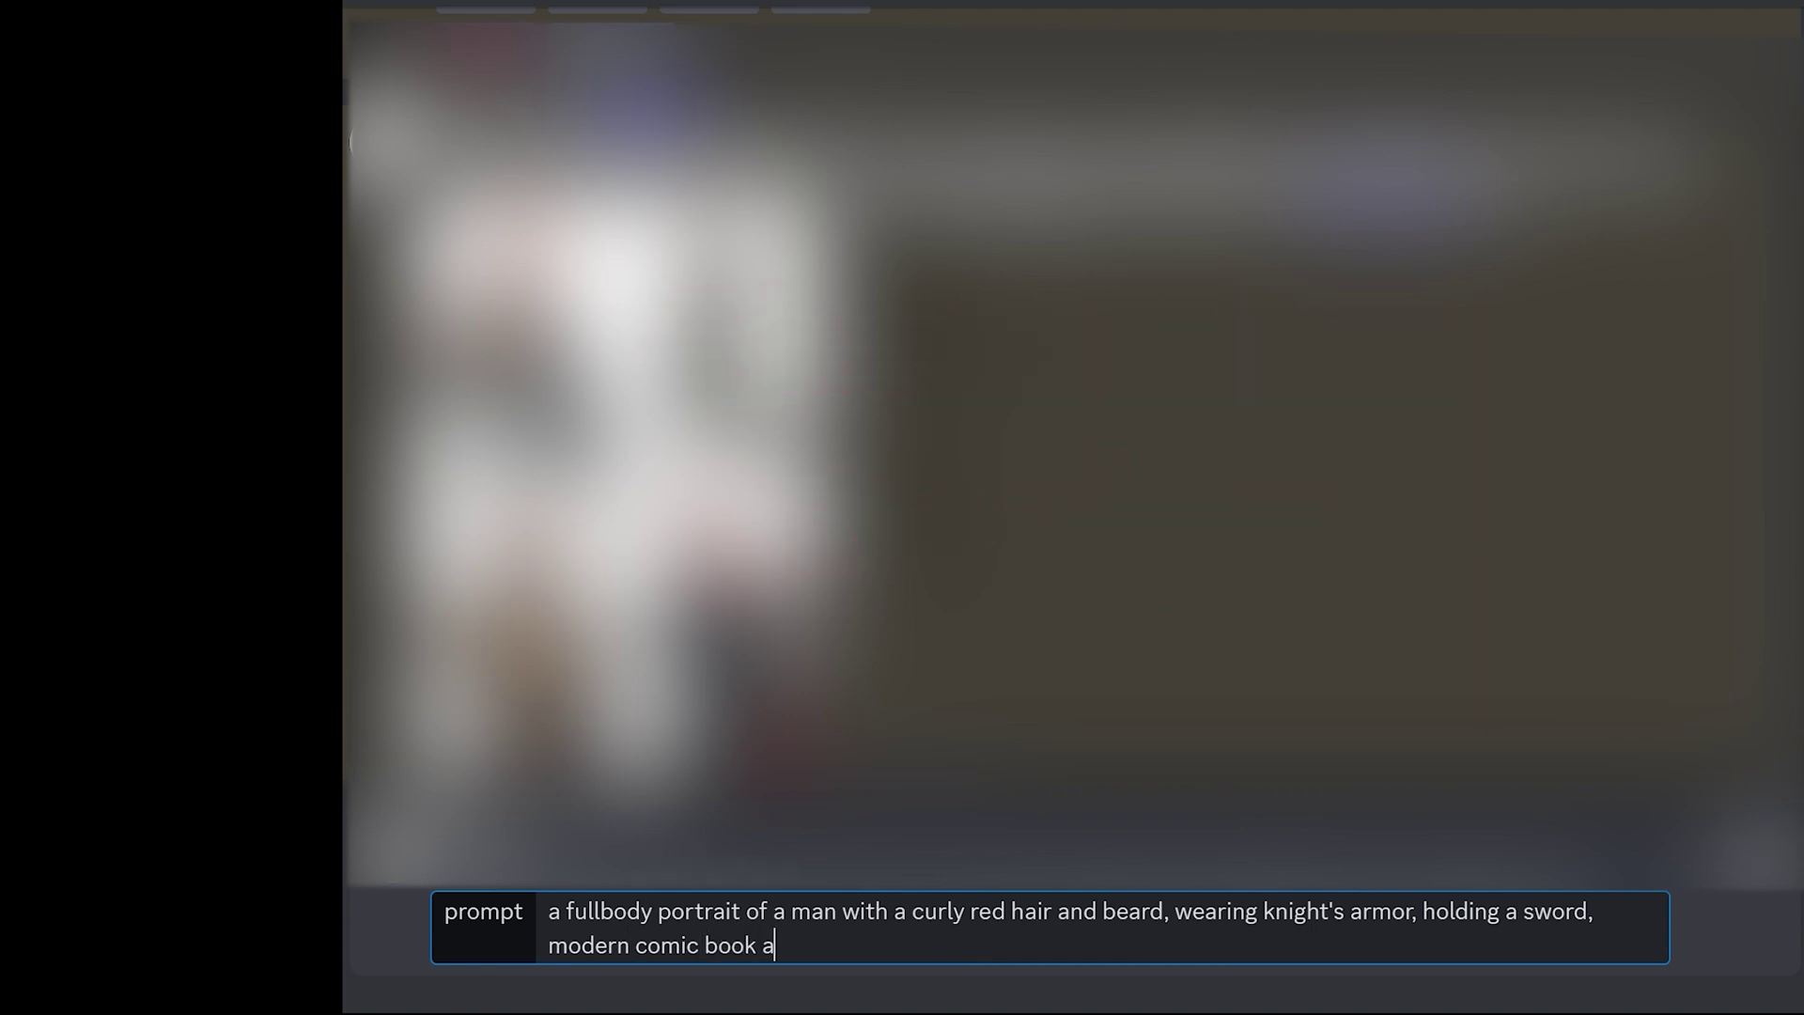
{"action": "type", "text": "rt style with detailed expressions, on white background --ar 2:3"}
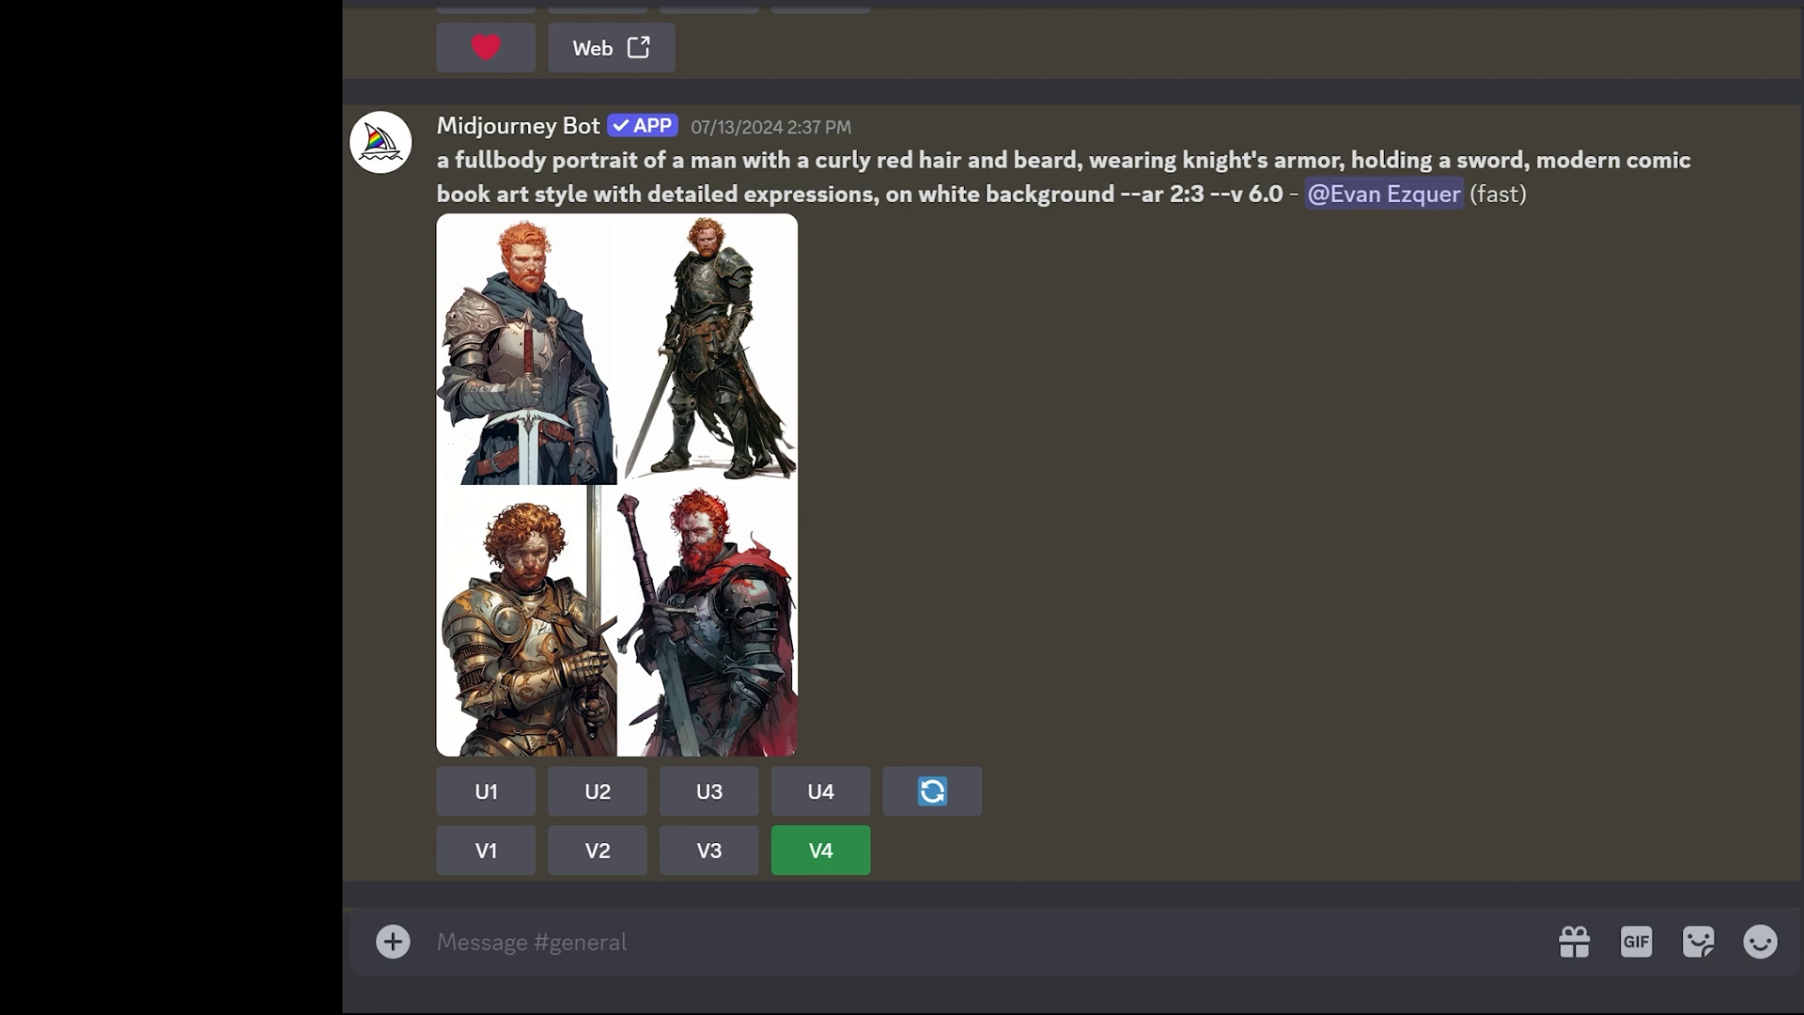
- Rerun the red-haired knight prompt unchanged and request variations of image 4 with the same prompt
{"action": "left_click", "coordinate": [932, 795]}
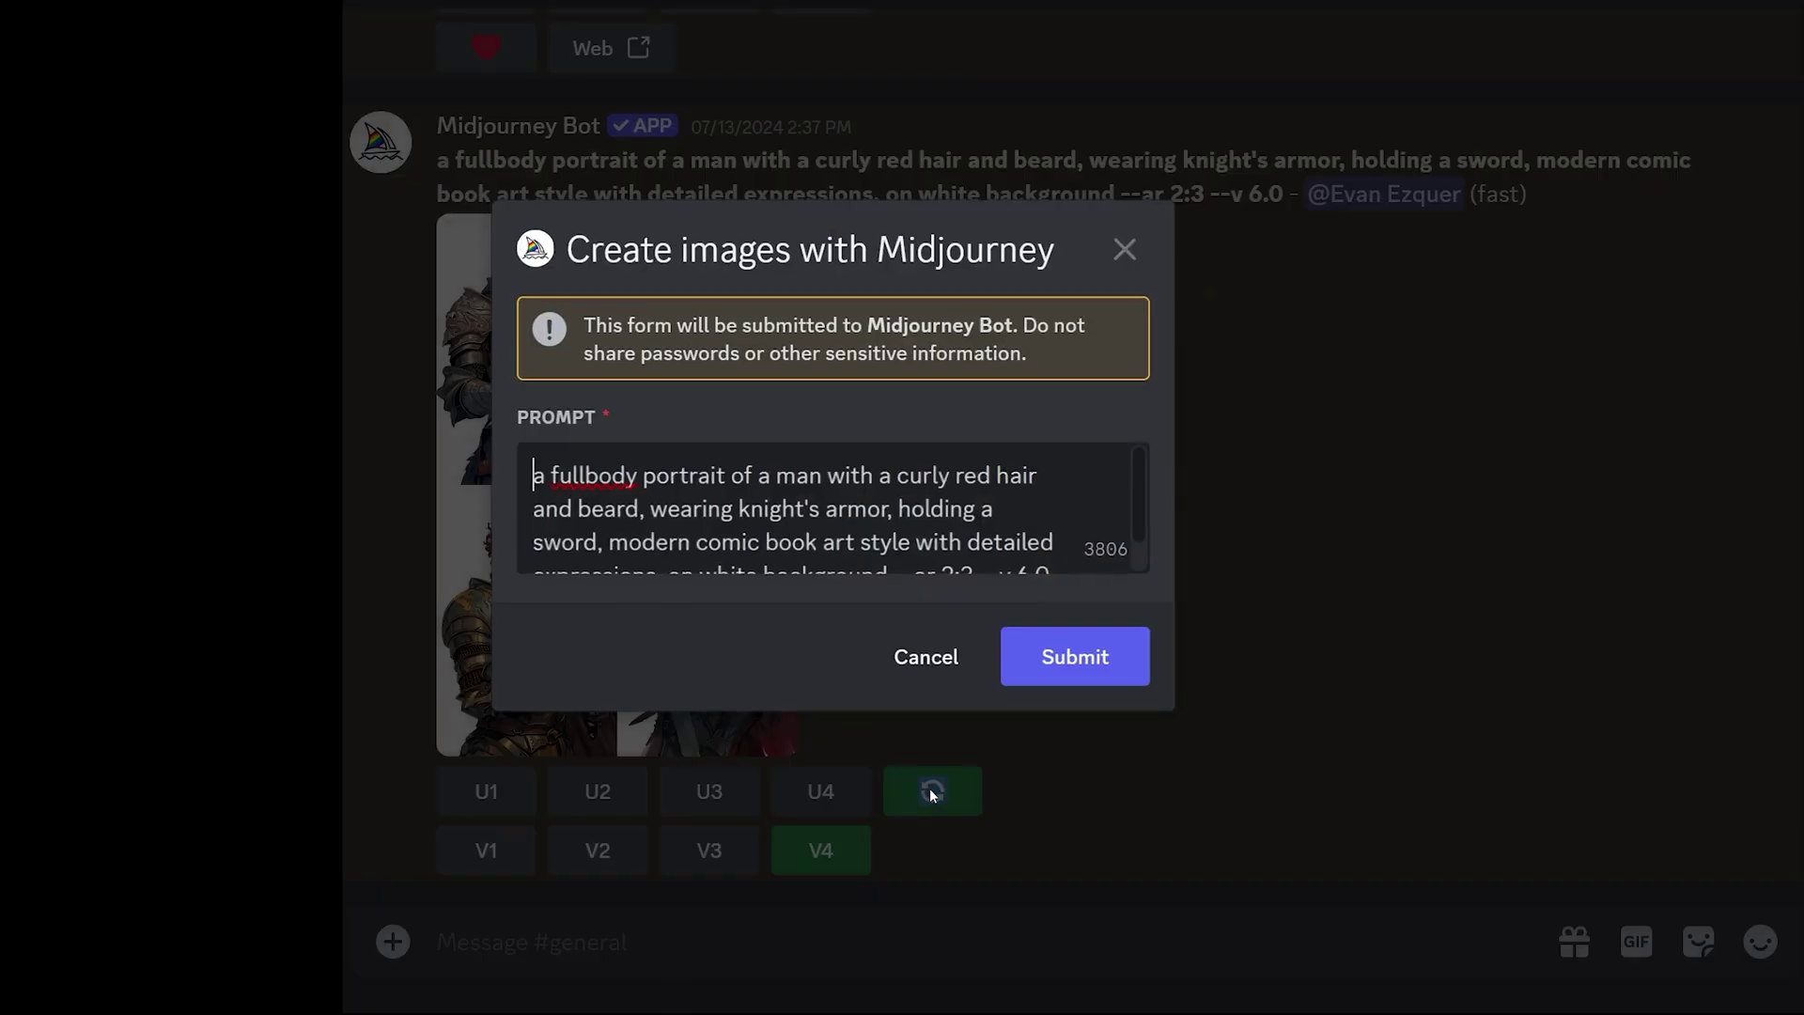
{"action": "left_click", "coordinate": [1136, 660]}
{"action": "left_click", "coordinate": [830, 851]}
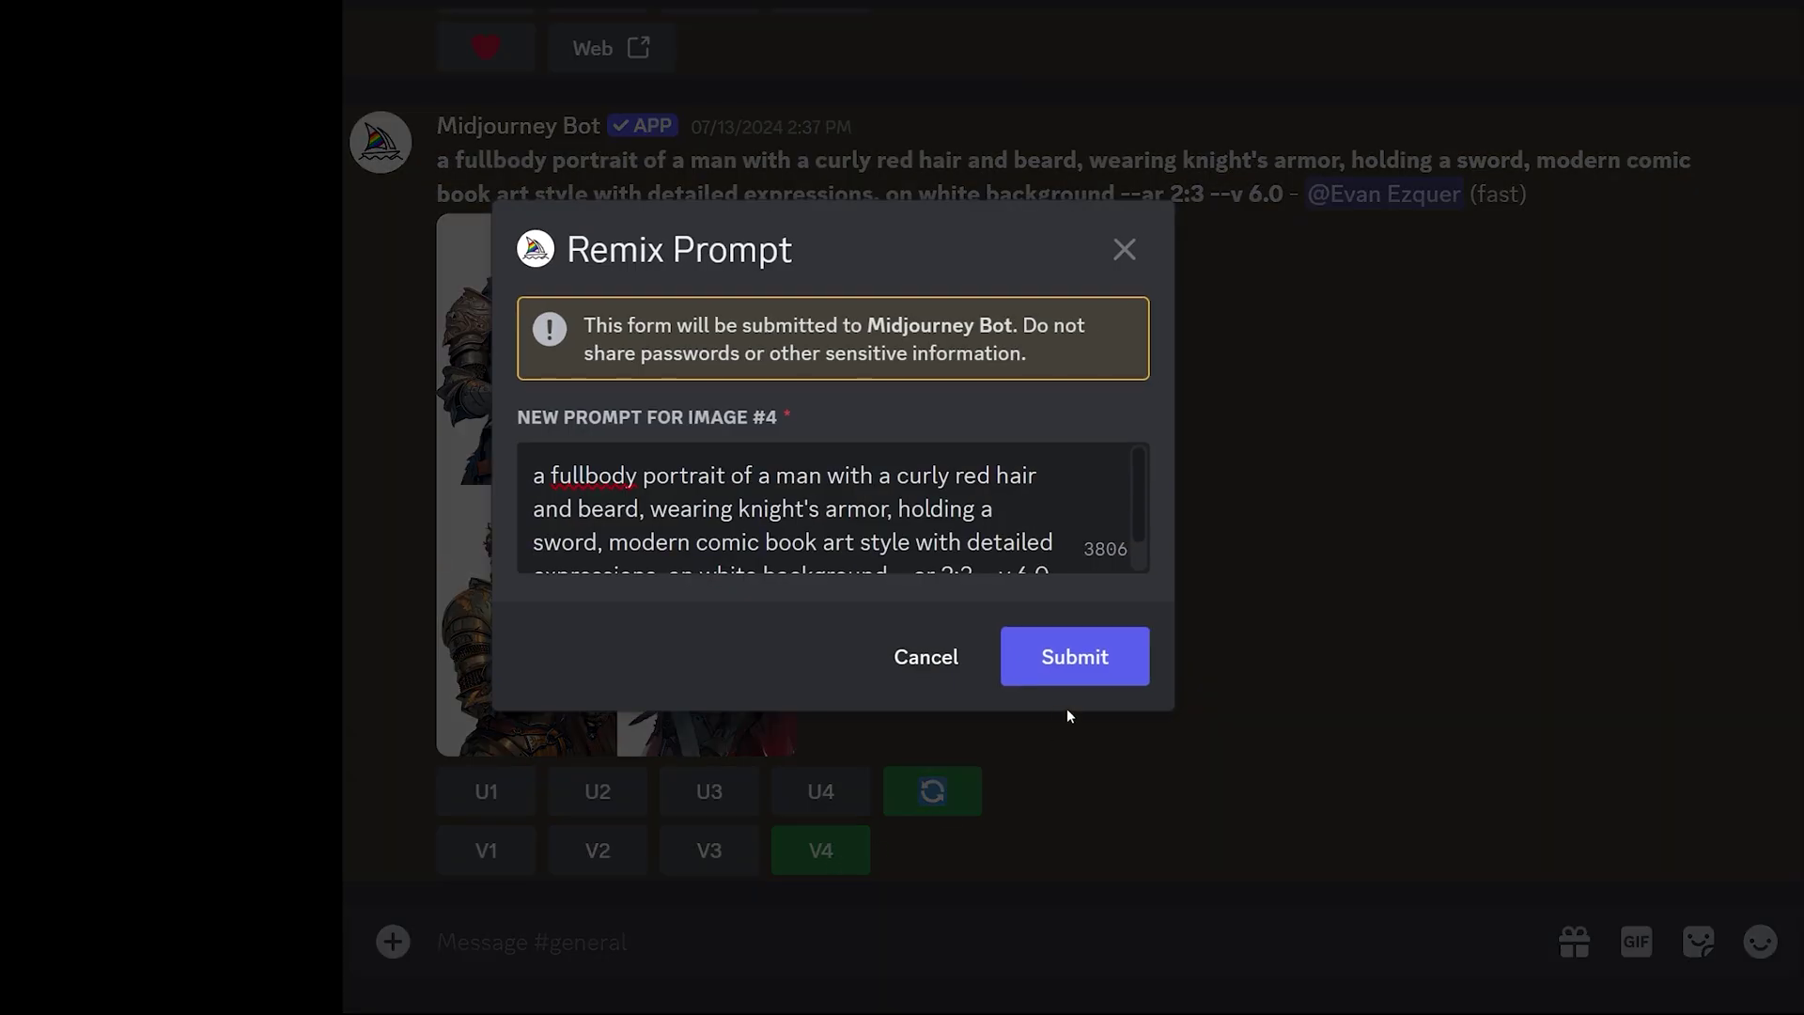
{"action": "left_click", "coordinate": [1088, 657]}
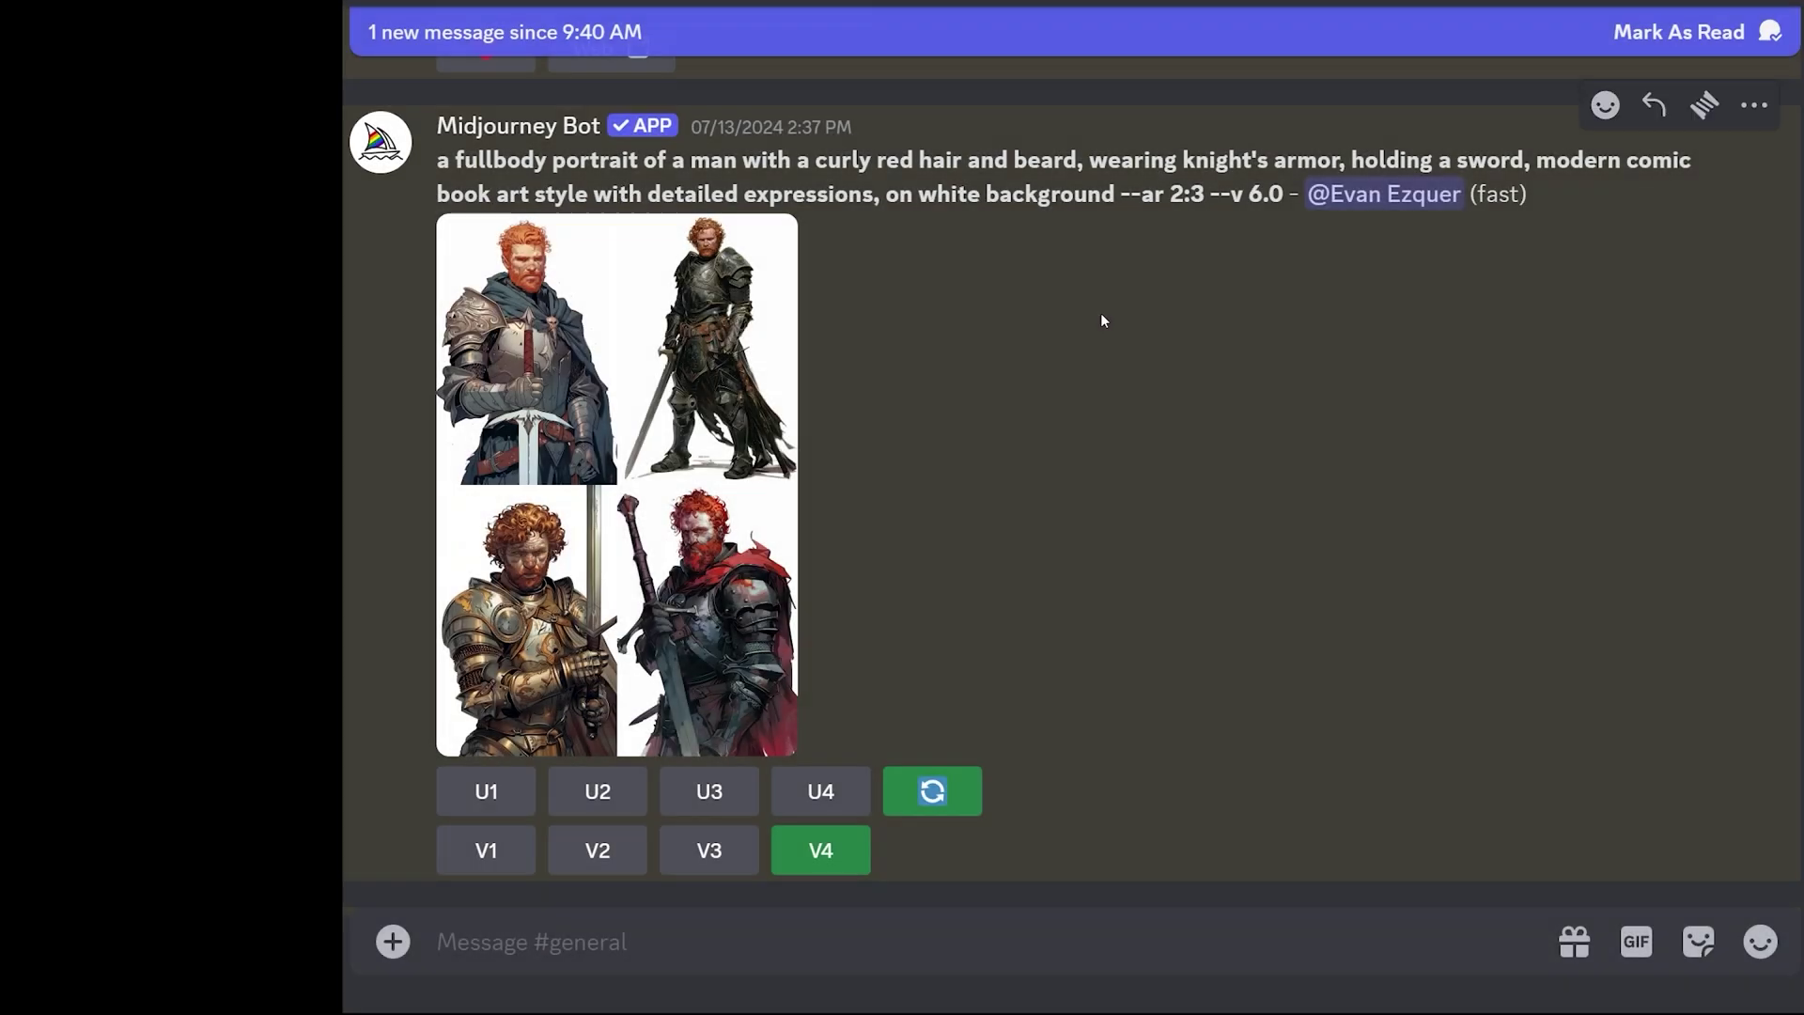
- View the red-haired knight variations grid enlarged and upscale its image 4
{"action": "scroll", "coordinate": [1037, 399], "scroll_direction": "down", "scroll_amount": 7}
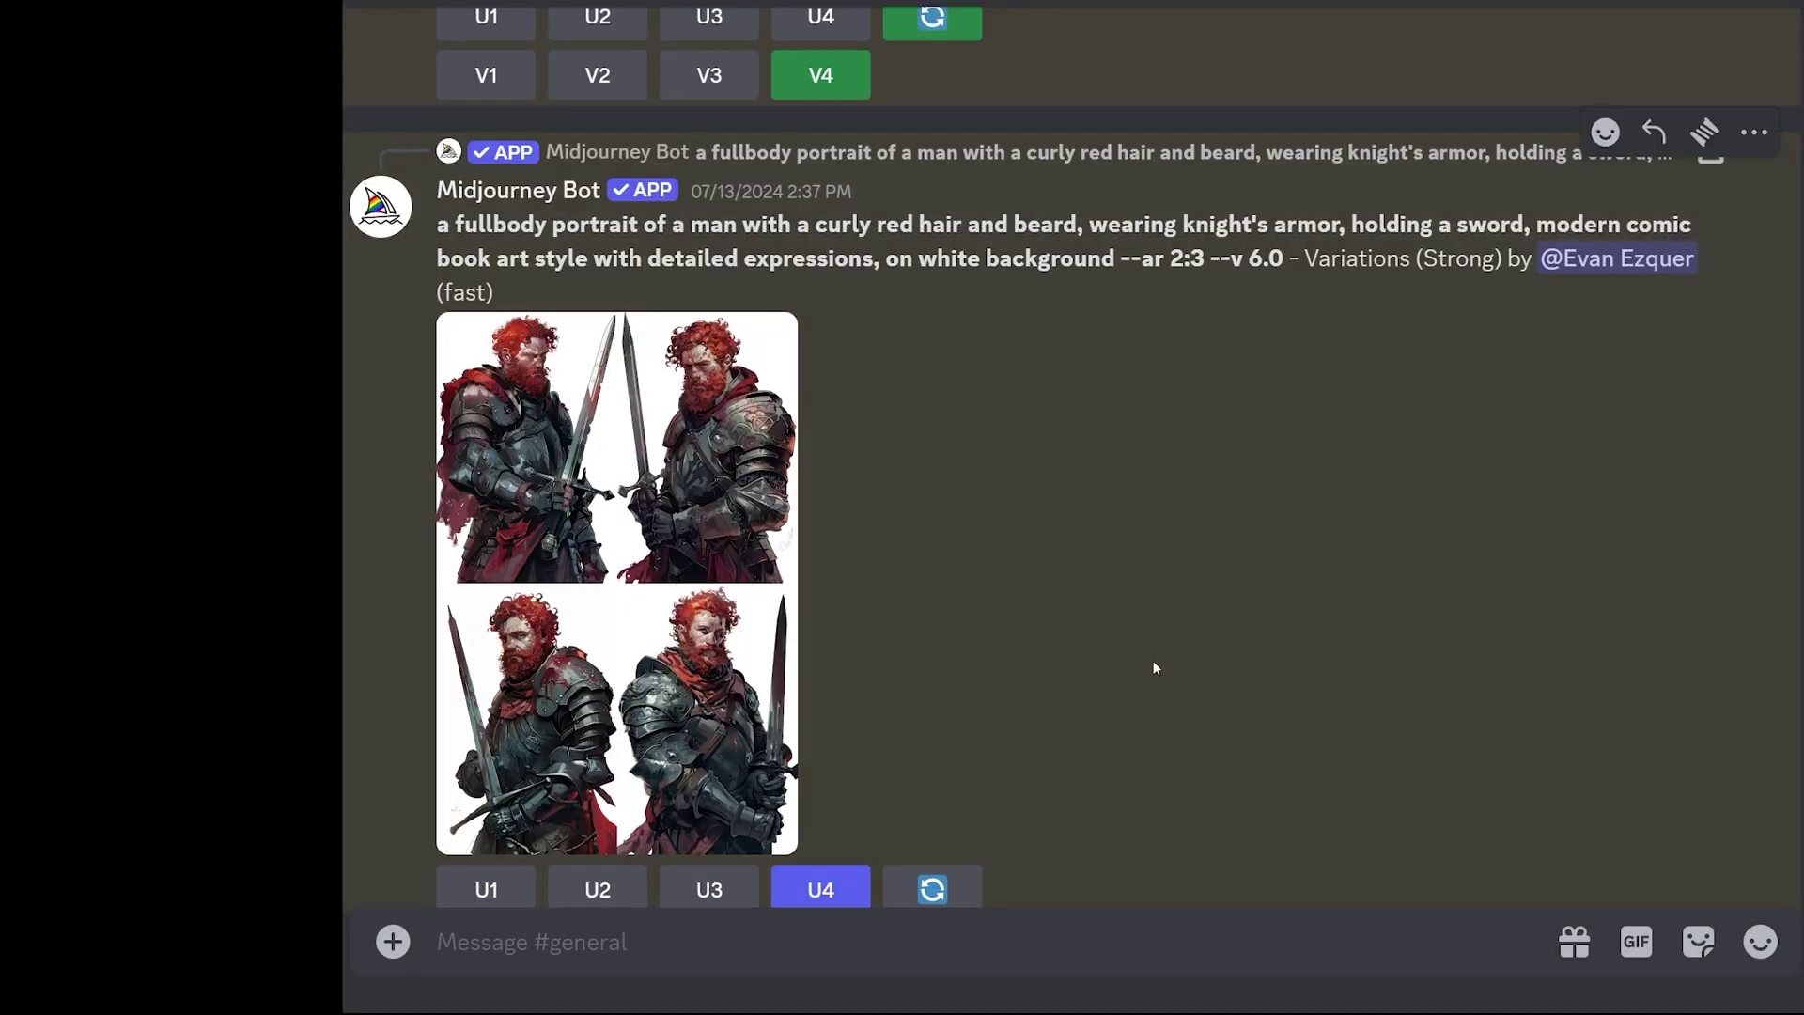
{"action": "scroll", "coordinate": [1117, 655], "scroll_direction": "down", "scroll_amount": 2}
{"action": "left_click", "coordinate": [752, 611]}
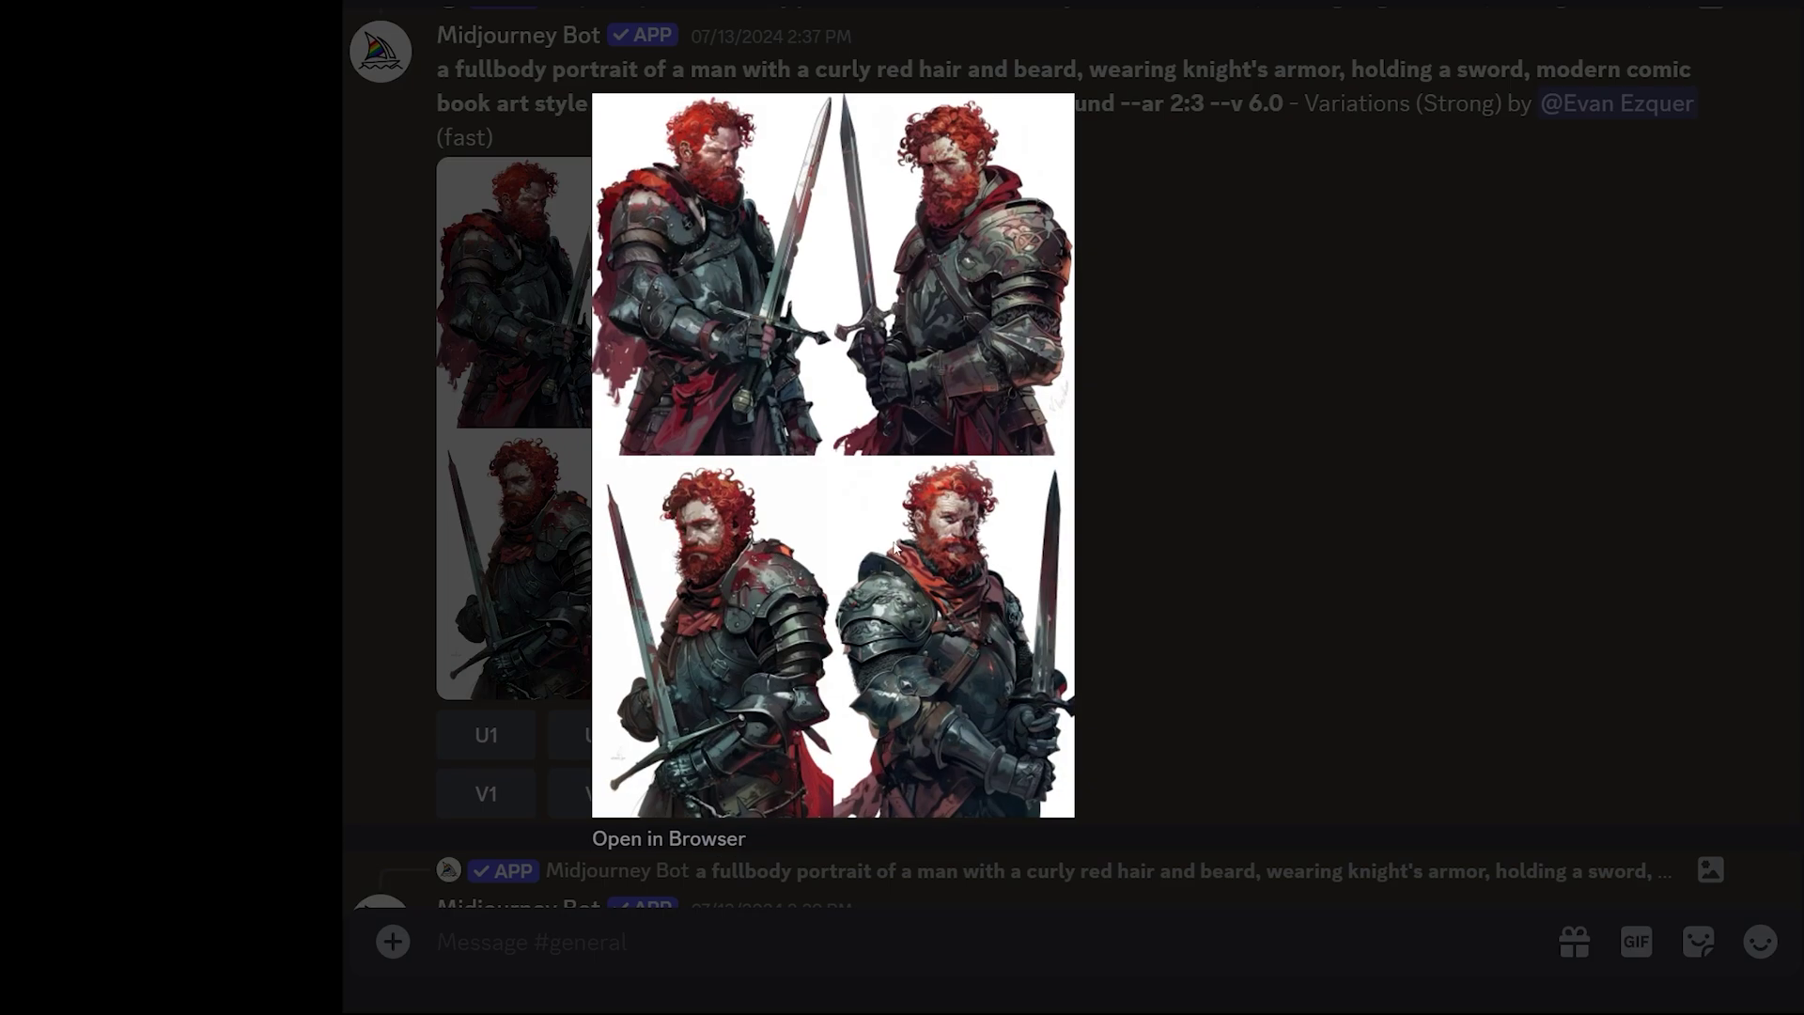
{"action": "key", "text": "Escape"}
{"action": "left_click", "coordinate": [821, 736]}
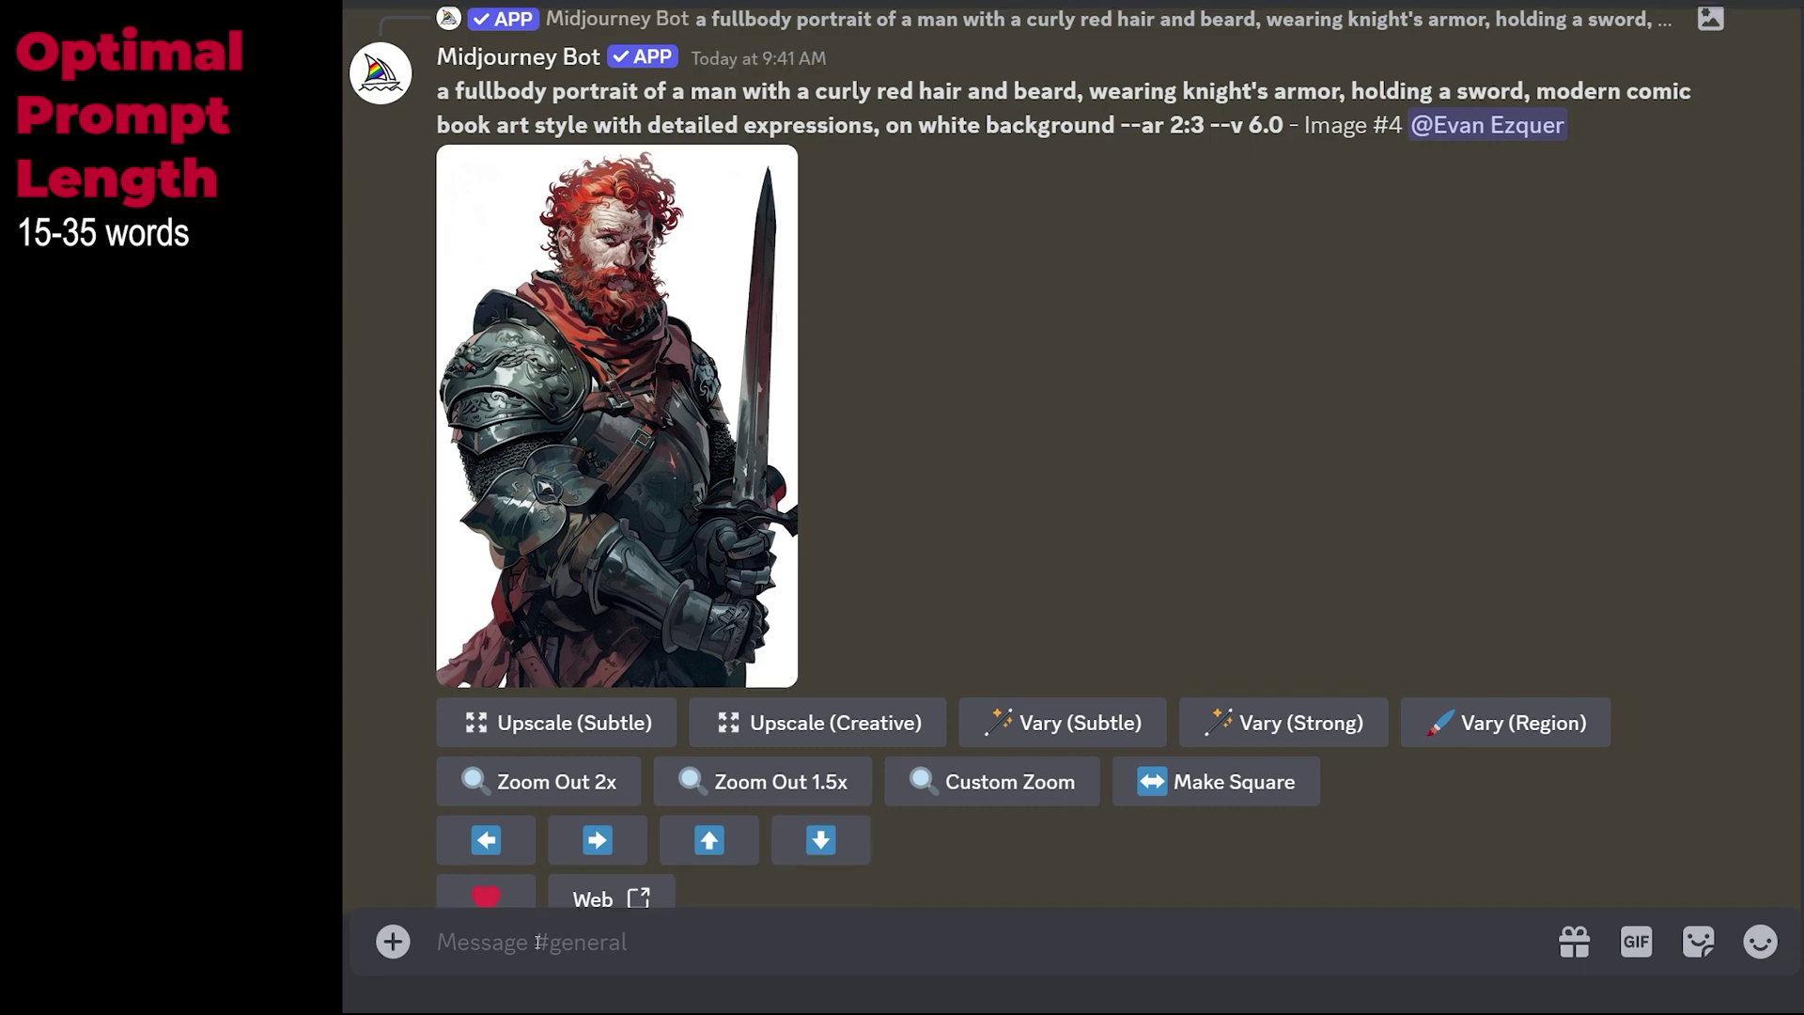
- Start an /imagine prompt with "a front view shot of a knight with red hair and beard, slashing at the viewer with a sword"
{"action": "type", "text": "/imagine"}
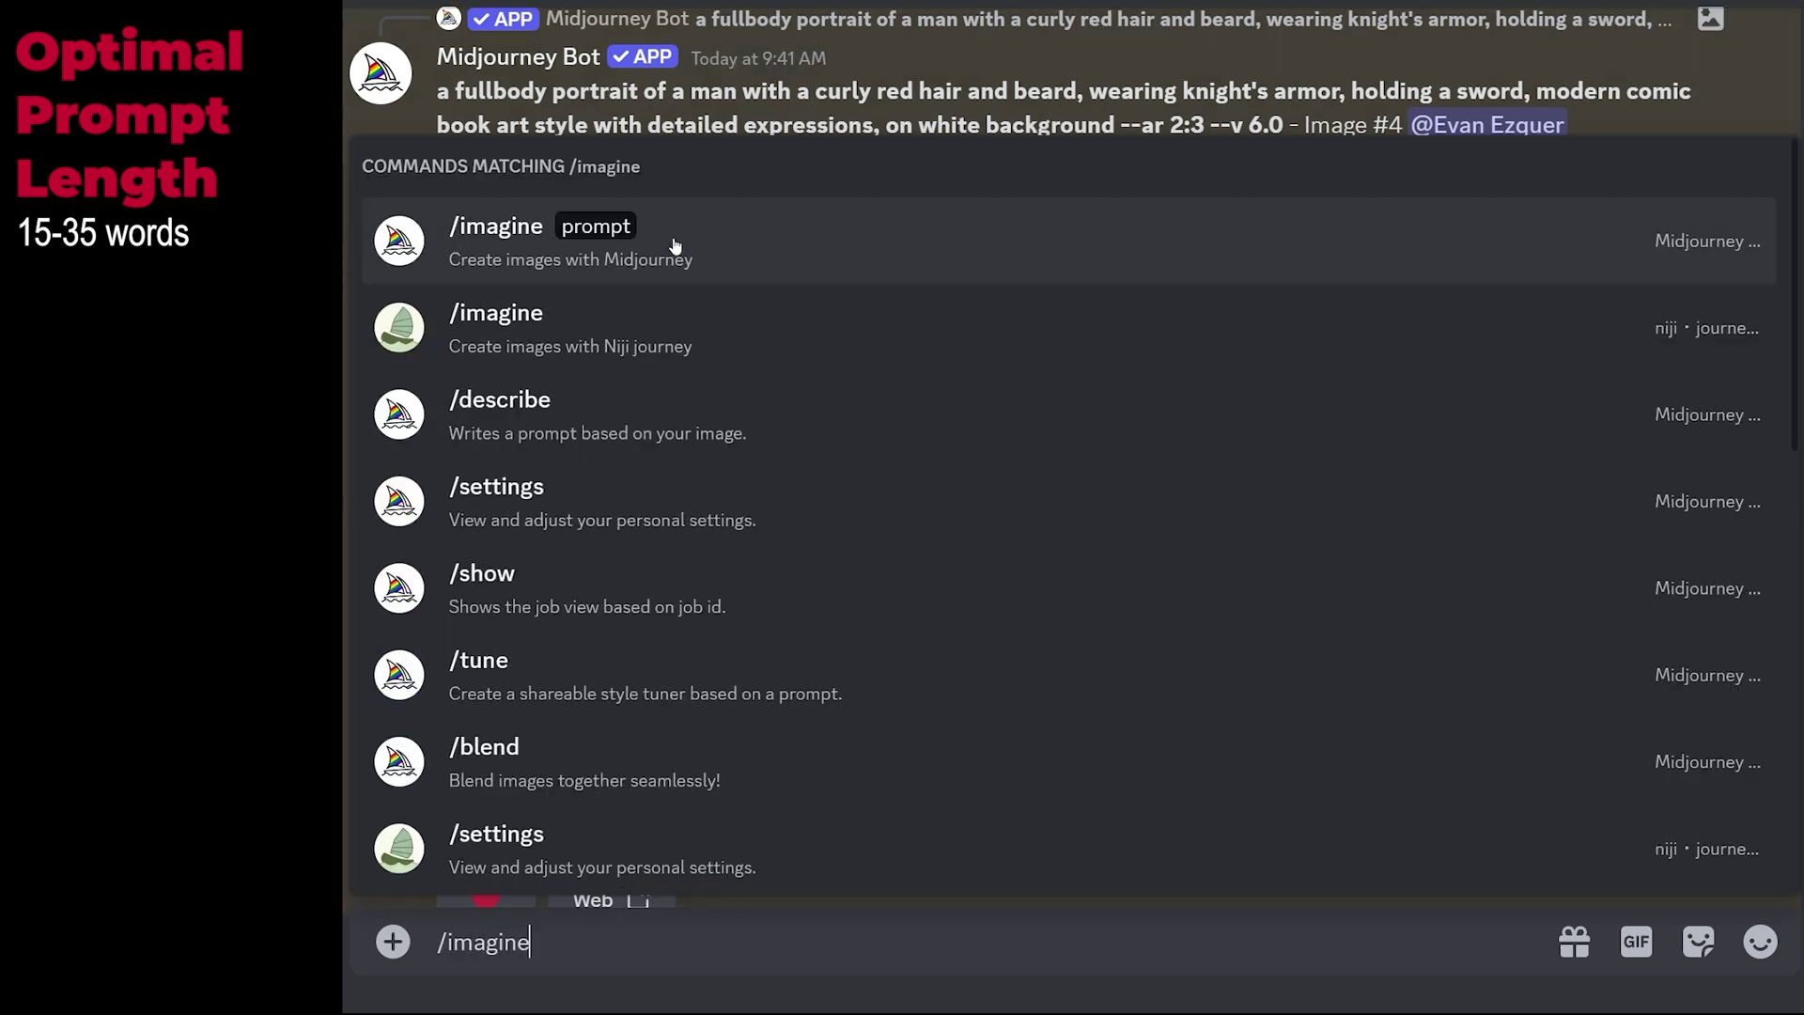
{"action": "left_click", "coordinate": [675, 246]}
{"action": "type", "text": "a front view shot of a knight with red hair and beard, slashing at the viewer with a swro"}
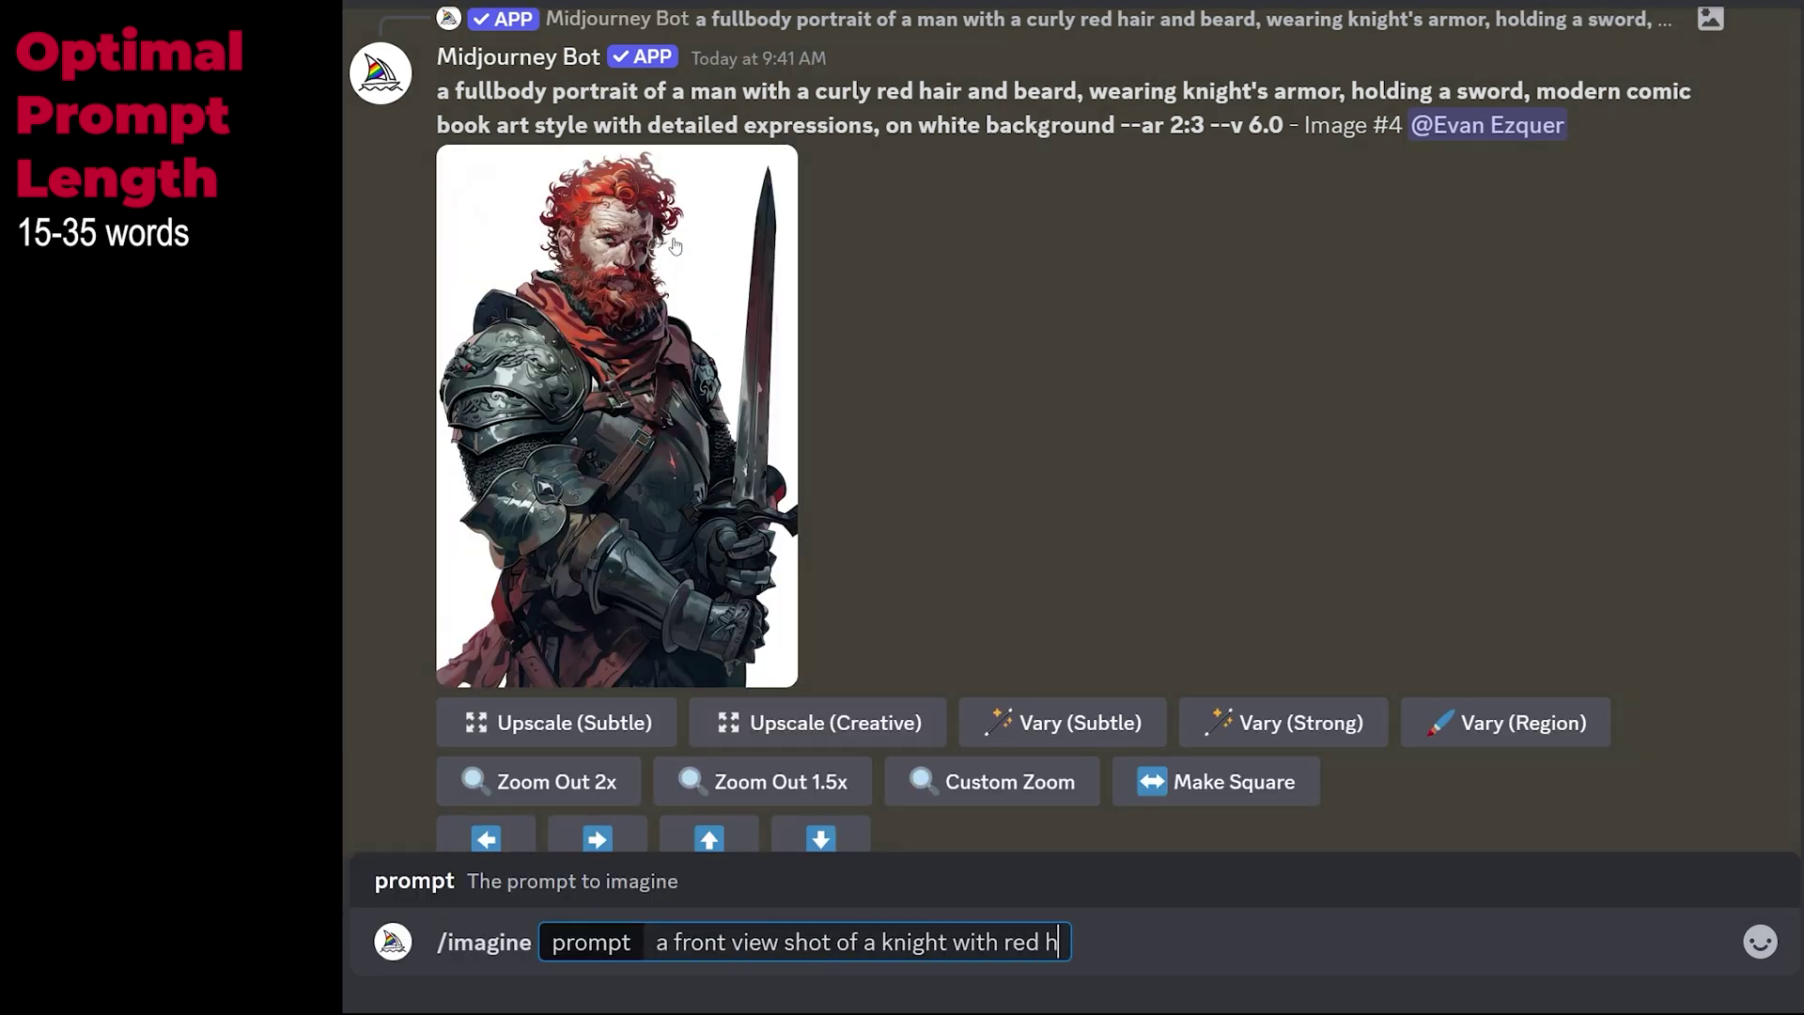
{"action": "key", "text": "BackSpace"}
{"action": "key", "text": "BackSpace"}
{"action": "type", "text": "ord, h"}
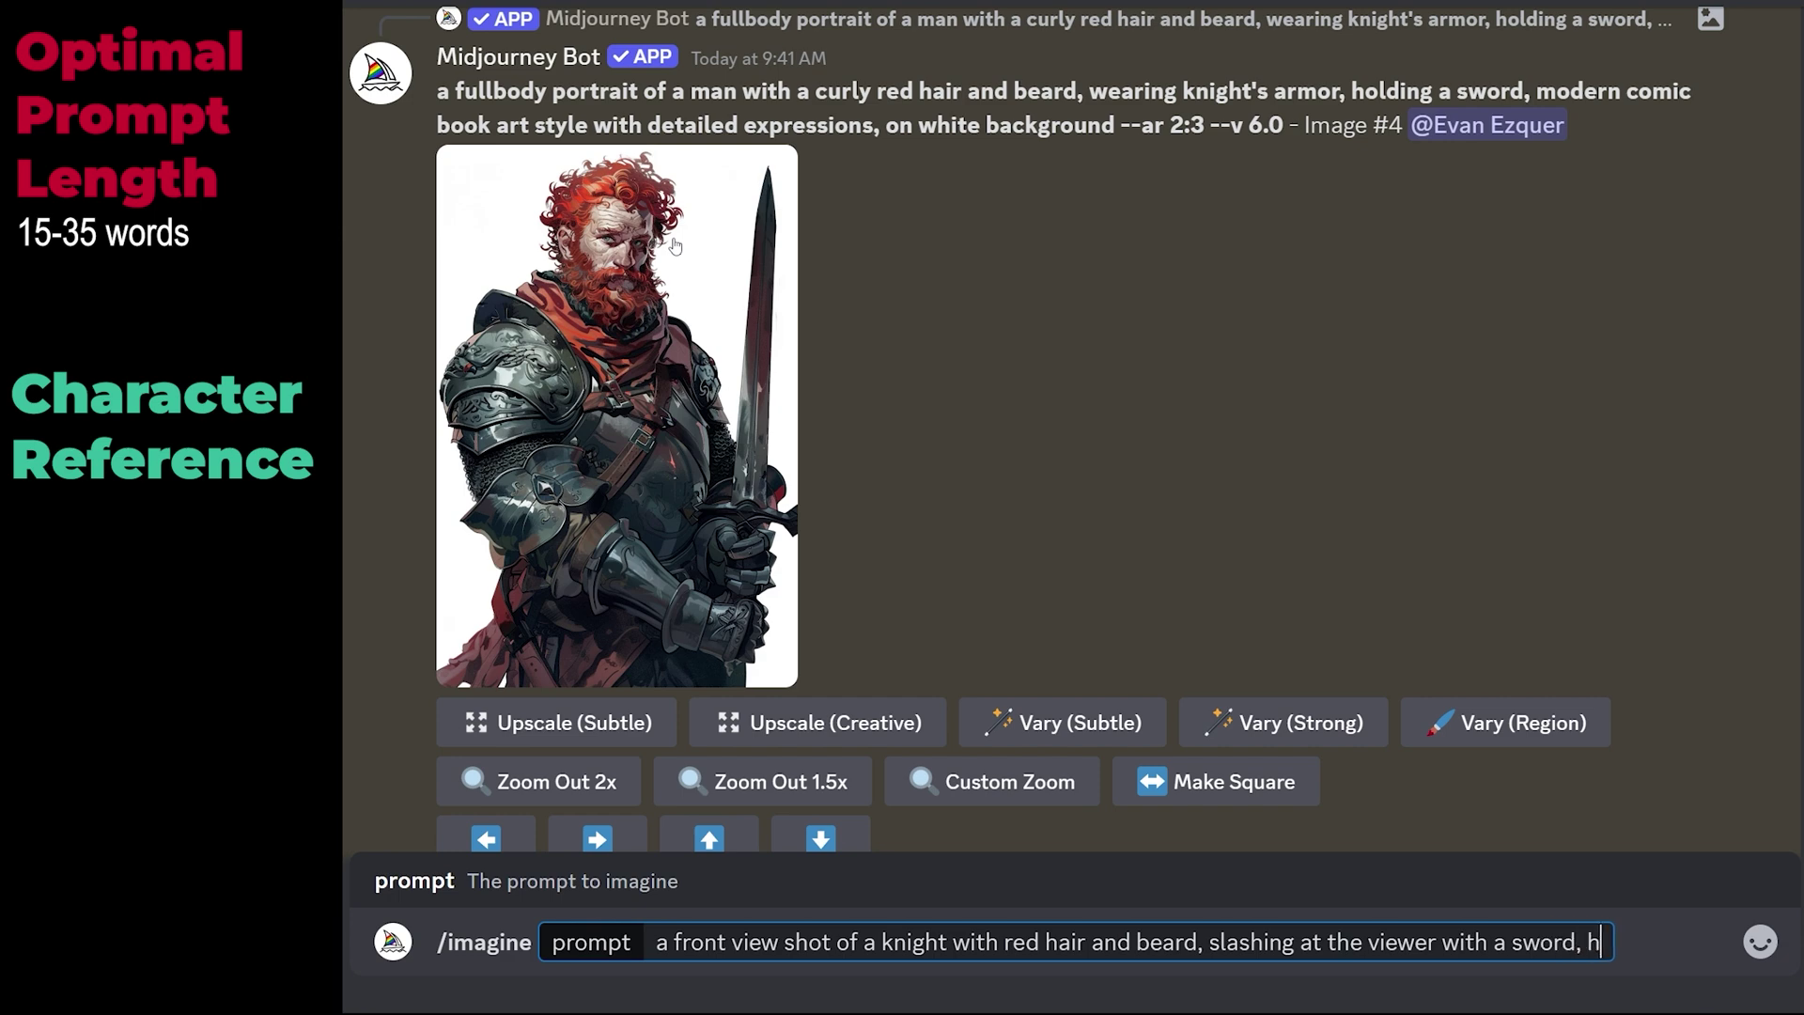
- Complete the prompt with an enraged facial expression, modern comic book style, white background and the red-haired knight image as --cref, and view the enlarged grid
{"action": "type", "text": "e has an enraged facial expression, modern comic book art"}
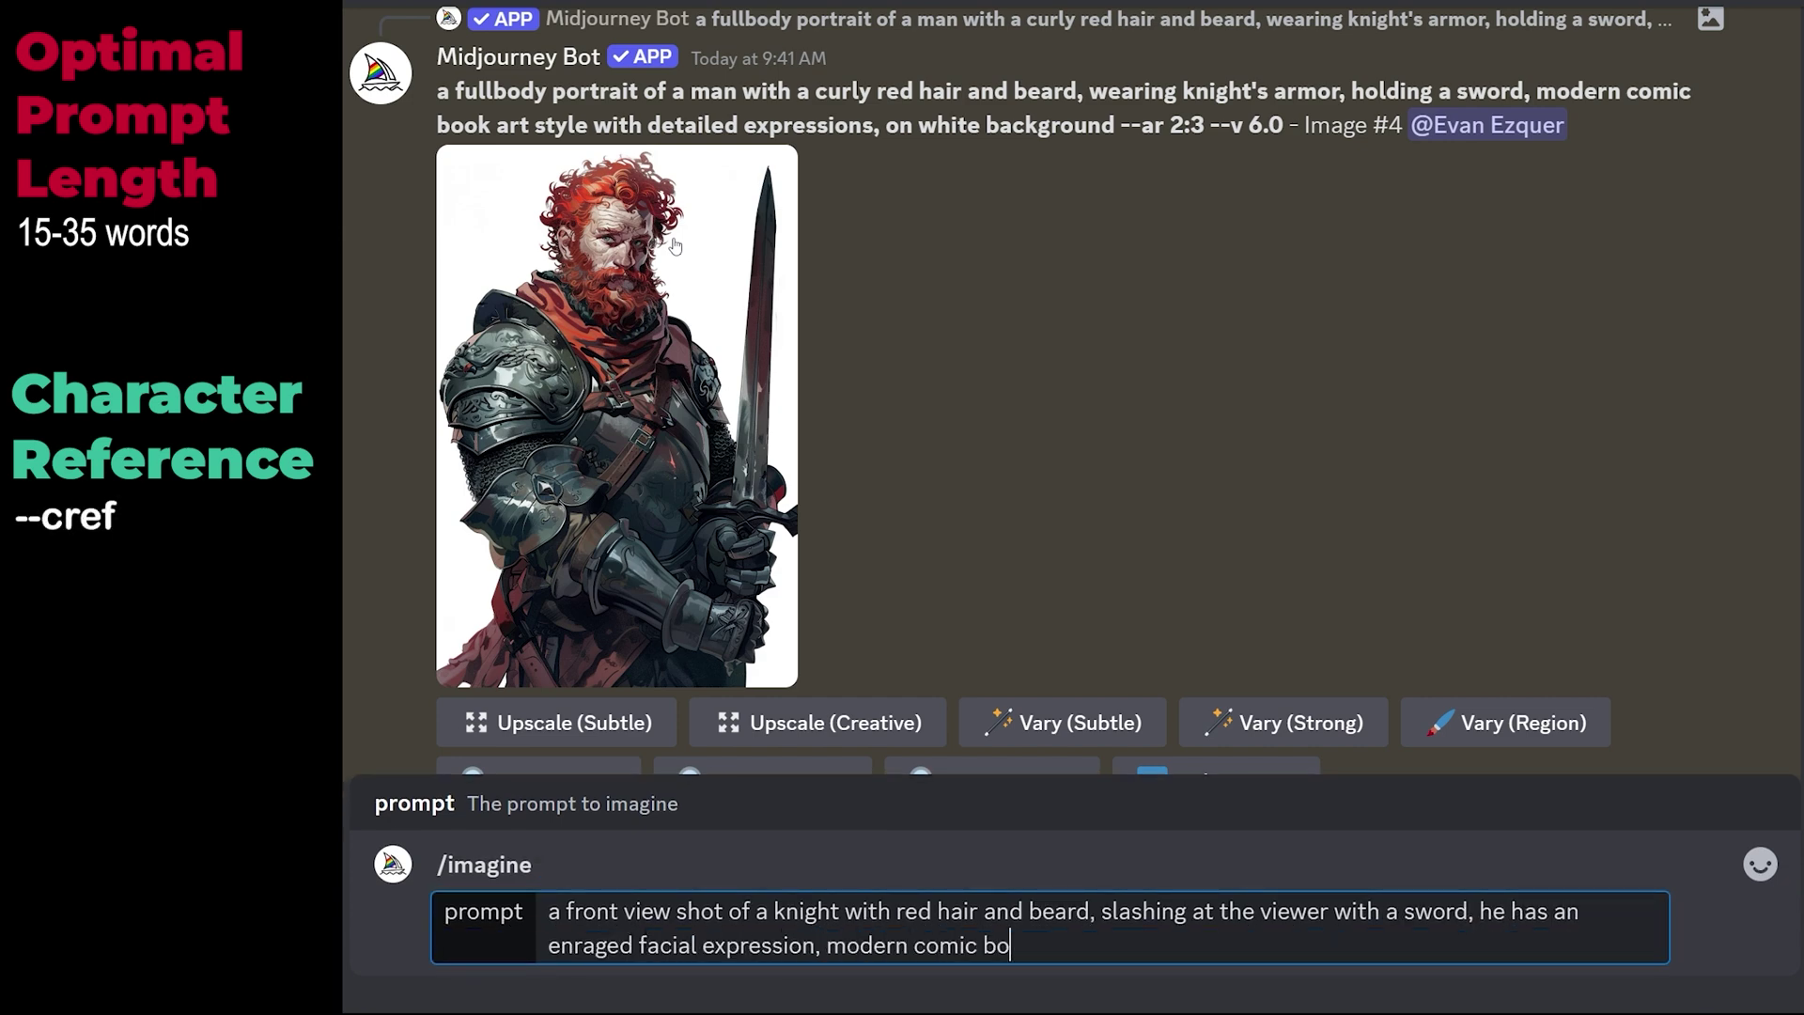
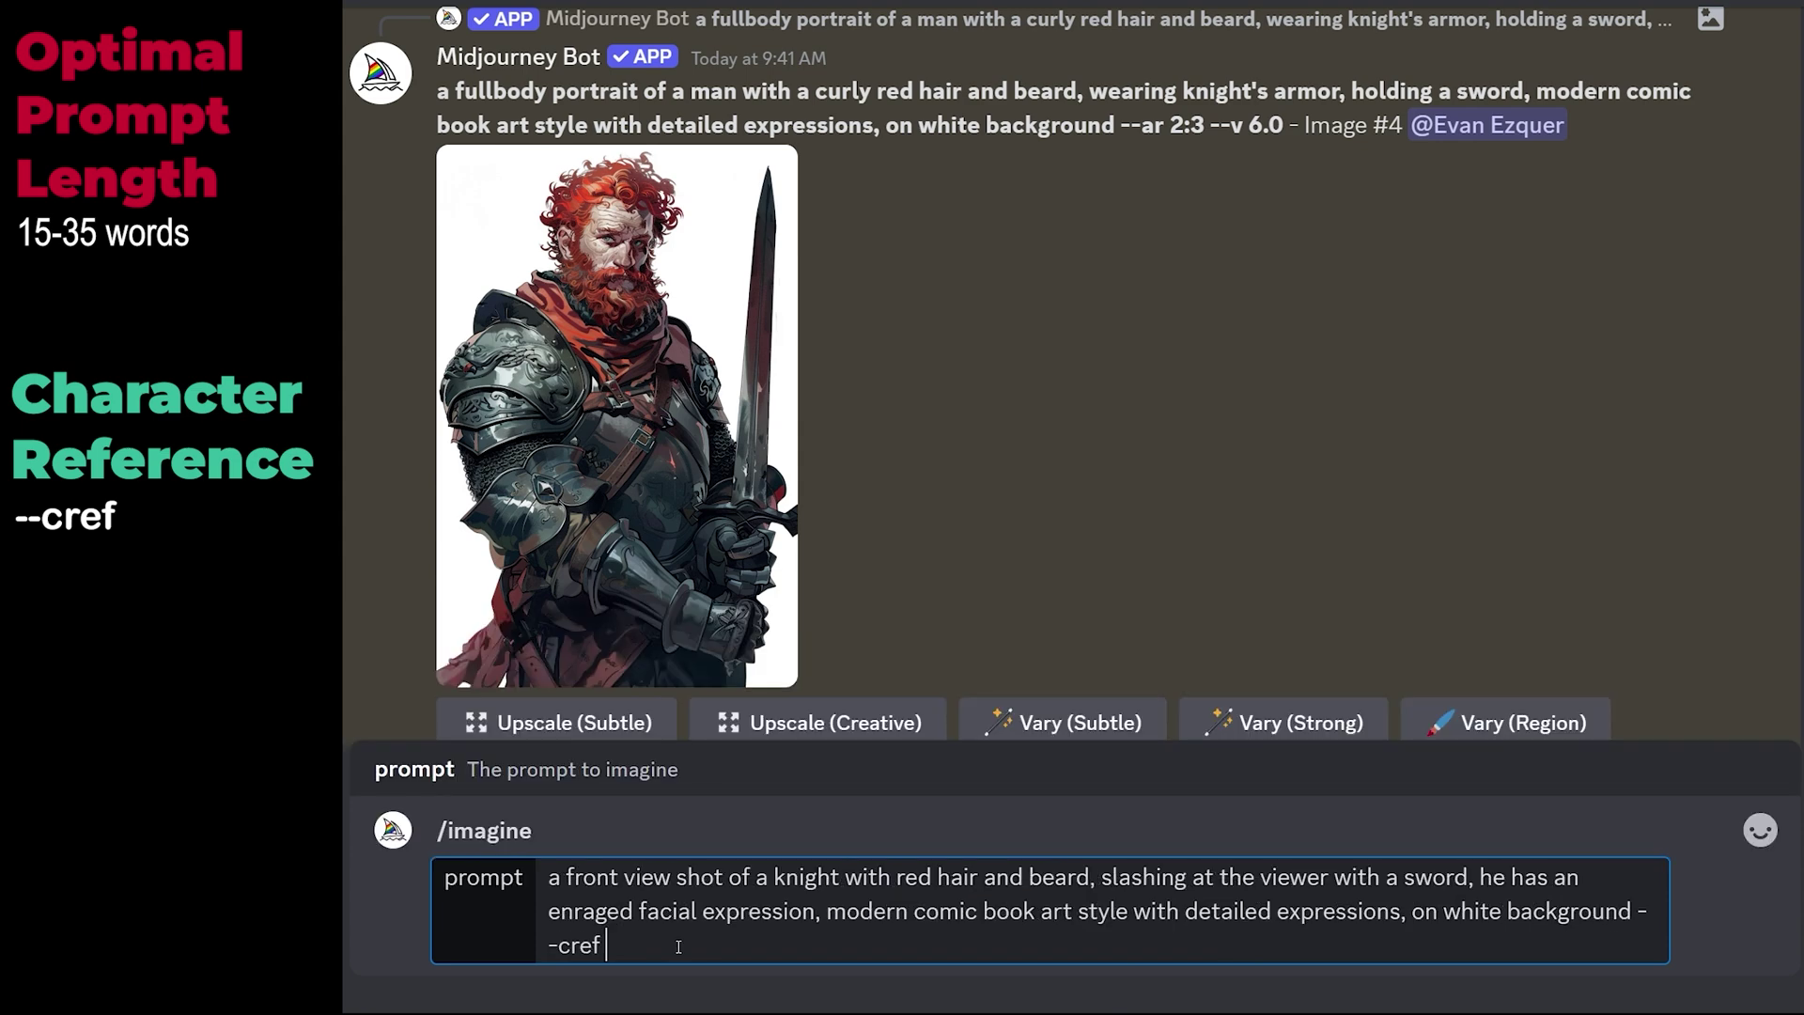
{"action": "left_click_drag", "start_coordinate": [620, 376], "coordinate": [738, 955]}
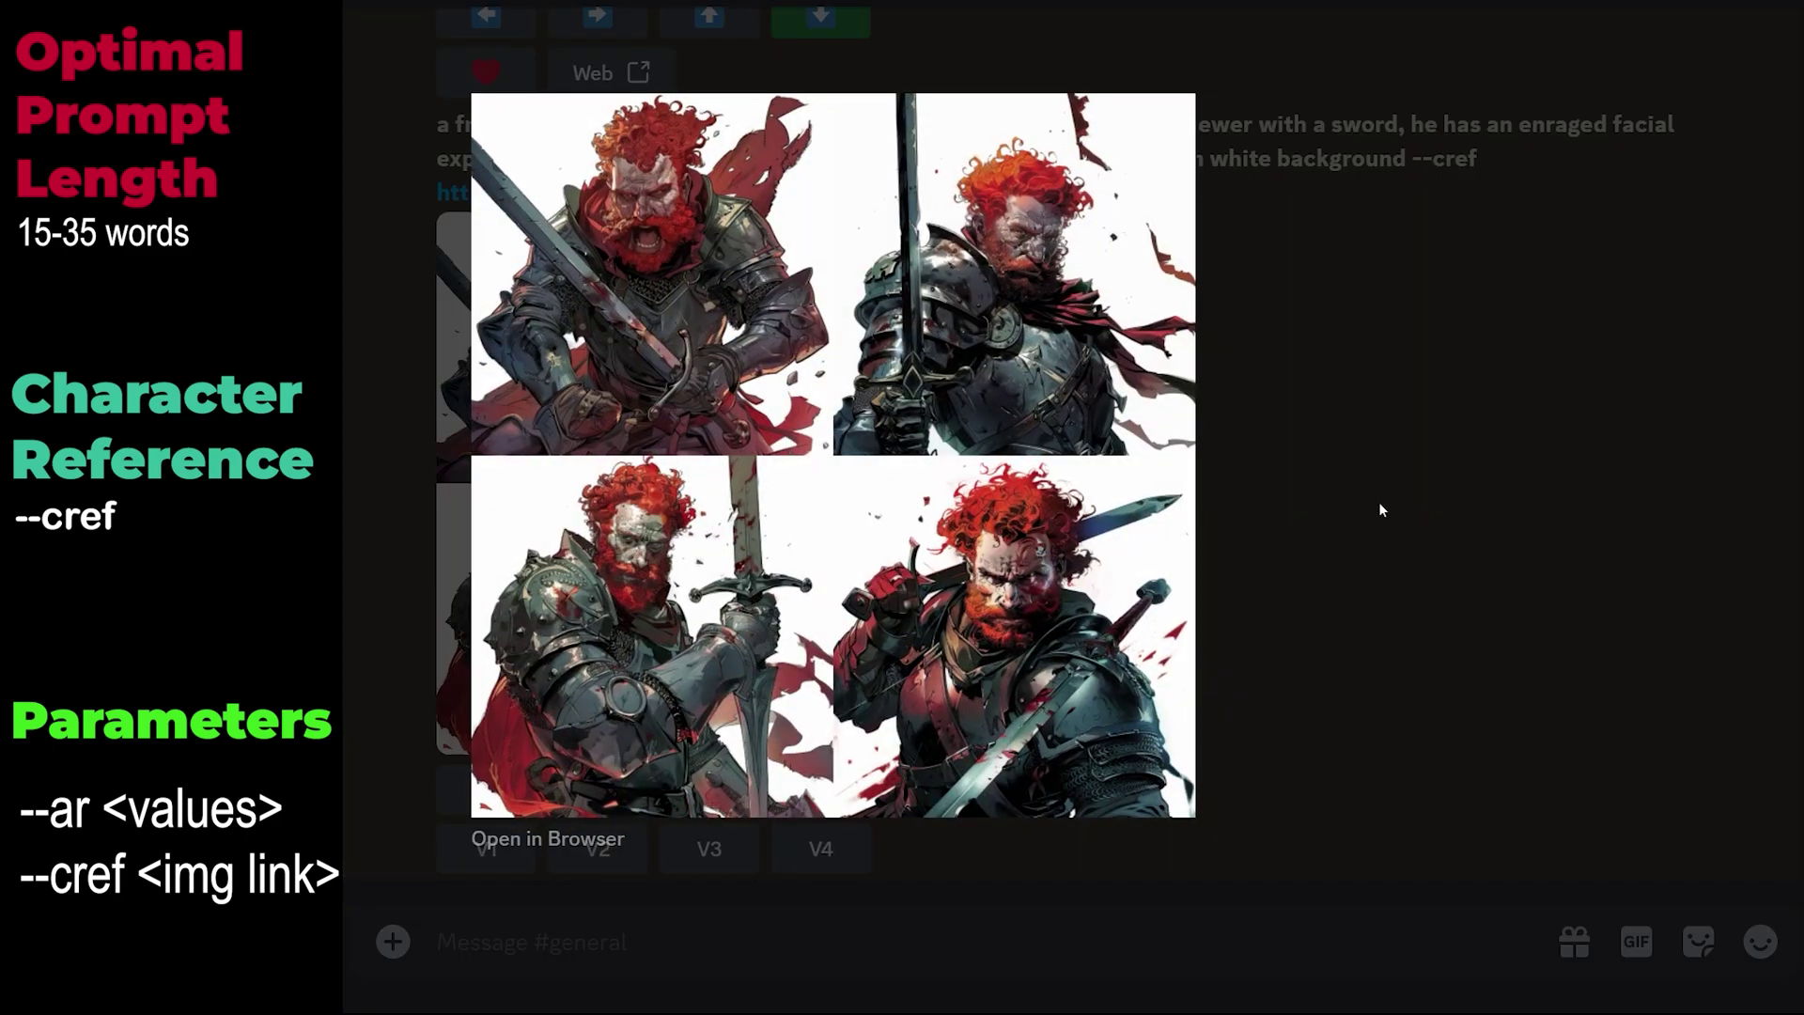
{"action": "left_click", "coordinate": [1379, 509]}
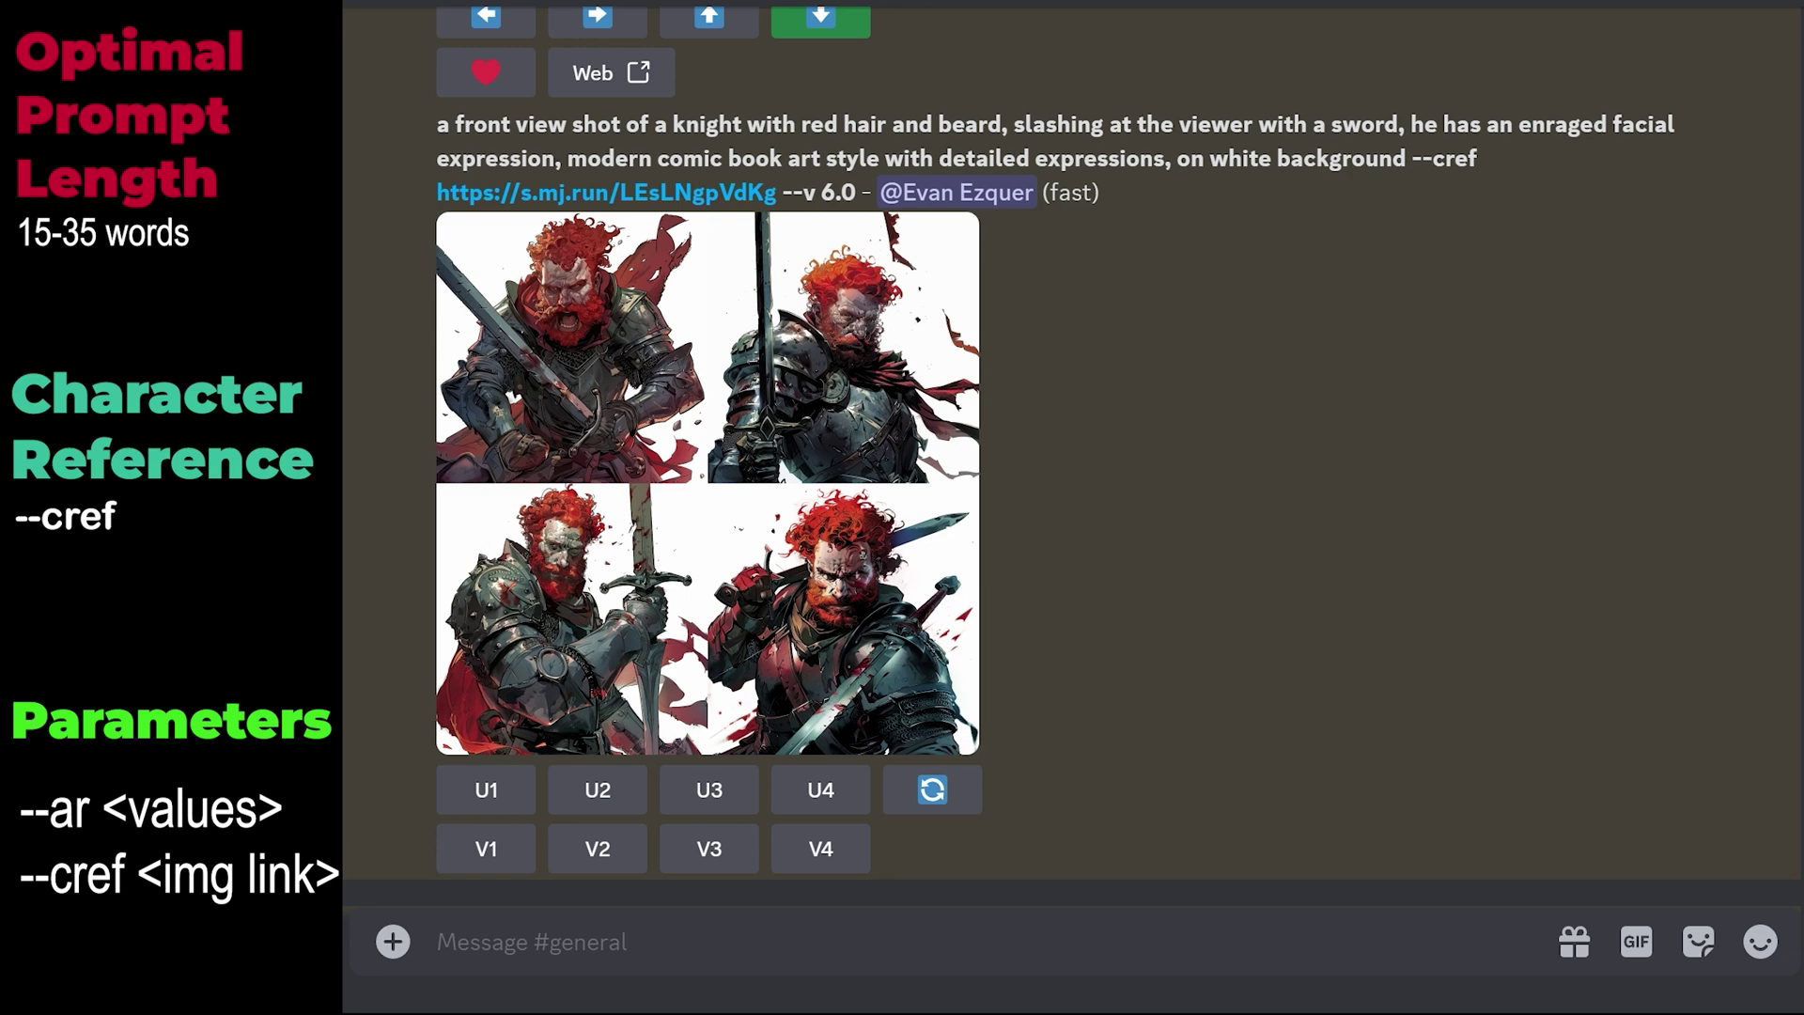
- Start an /imagine prompt for a side view shot of a smiling knight extending his hand in a handshake pose, modern comic book art style with detailed expressions
{"action": "left_click", "coordinate": [736, 957]}
{"action": "type", "text": "/imagine"}
{"action": "left_click", "coordinate": [834, 239]}
{"action": "type", "text": "a si"}
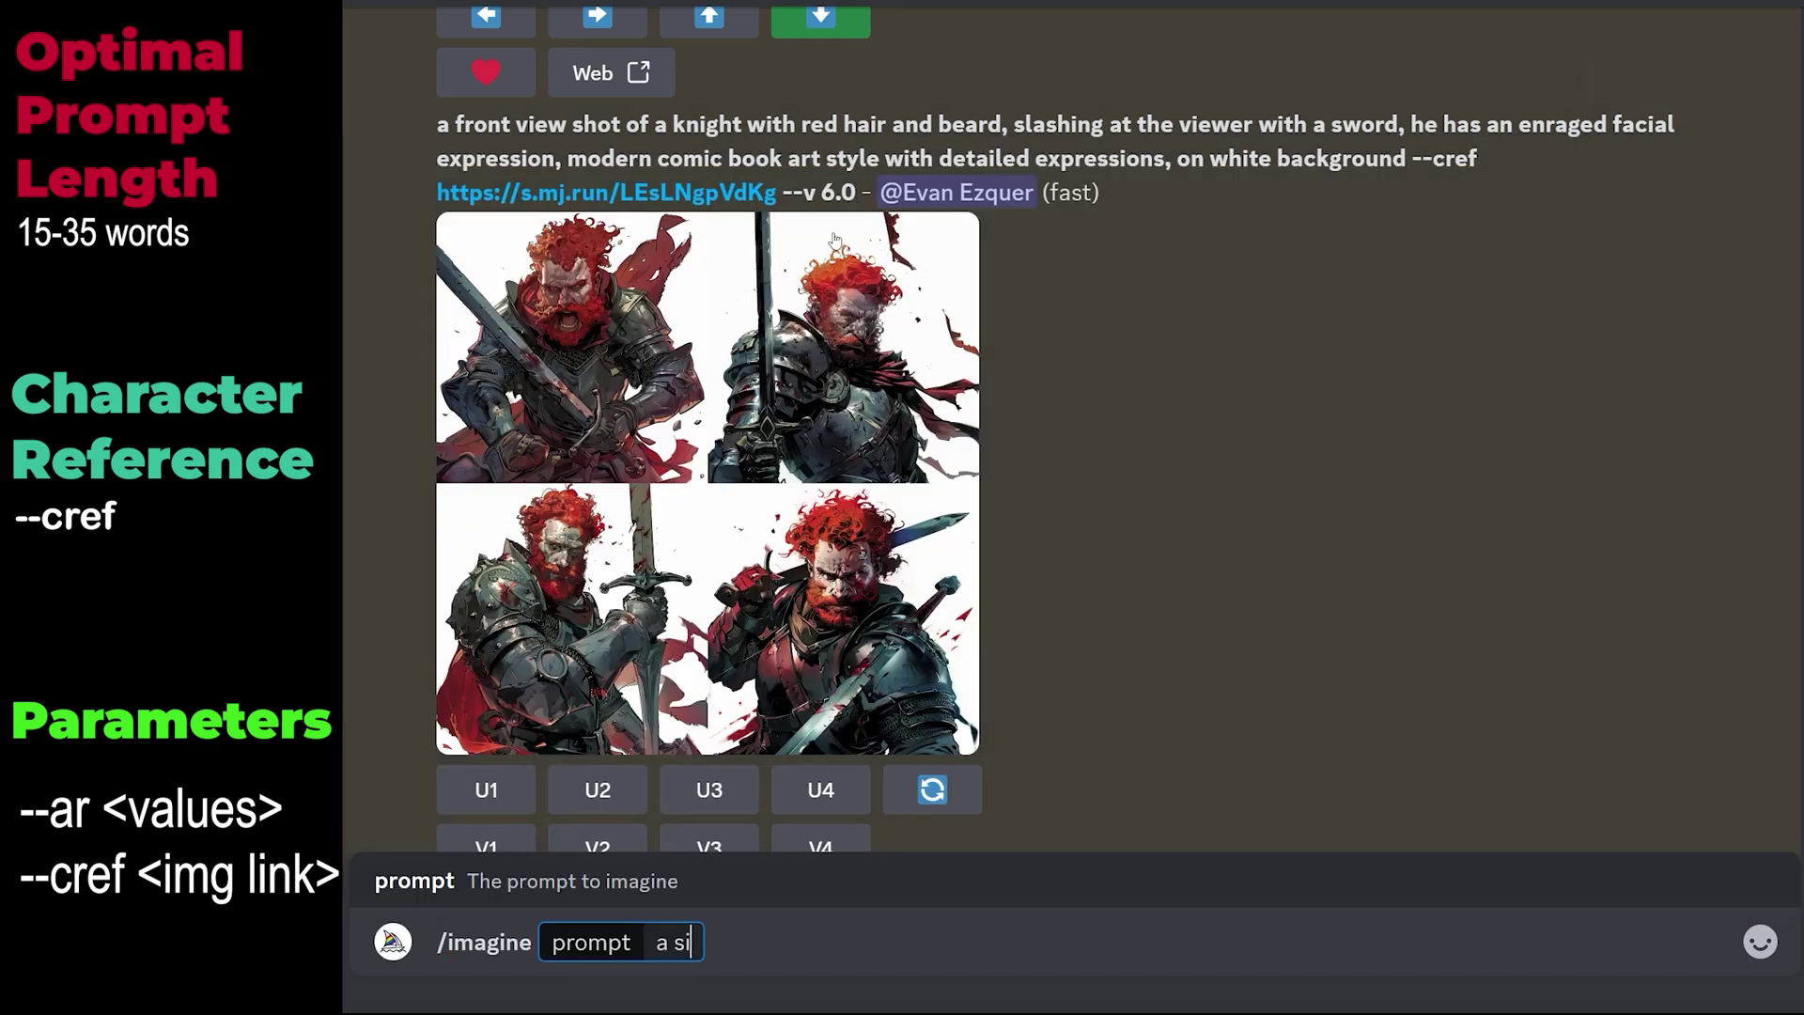
{"action": "type", "text": "de view shot of a knight extending his hand to shake, handshake pose, the knight is s"}
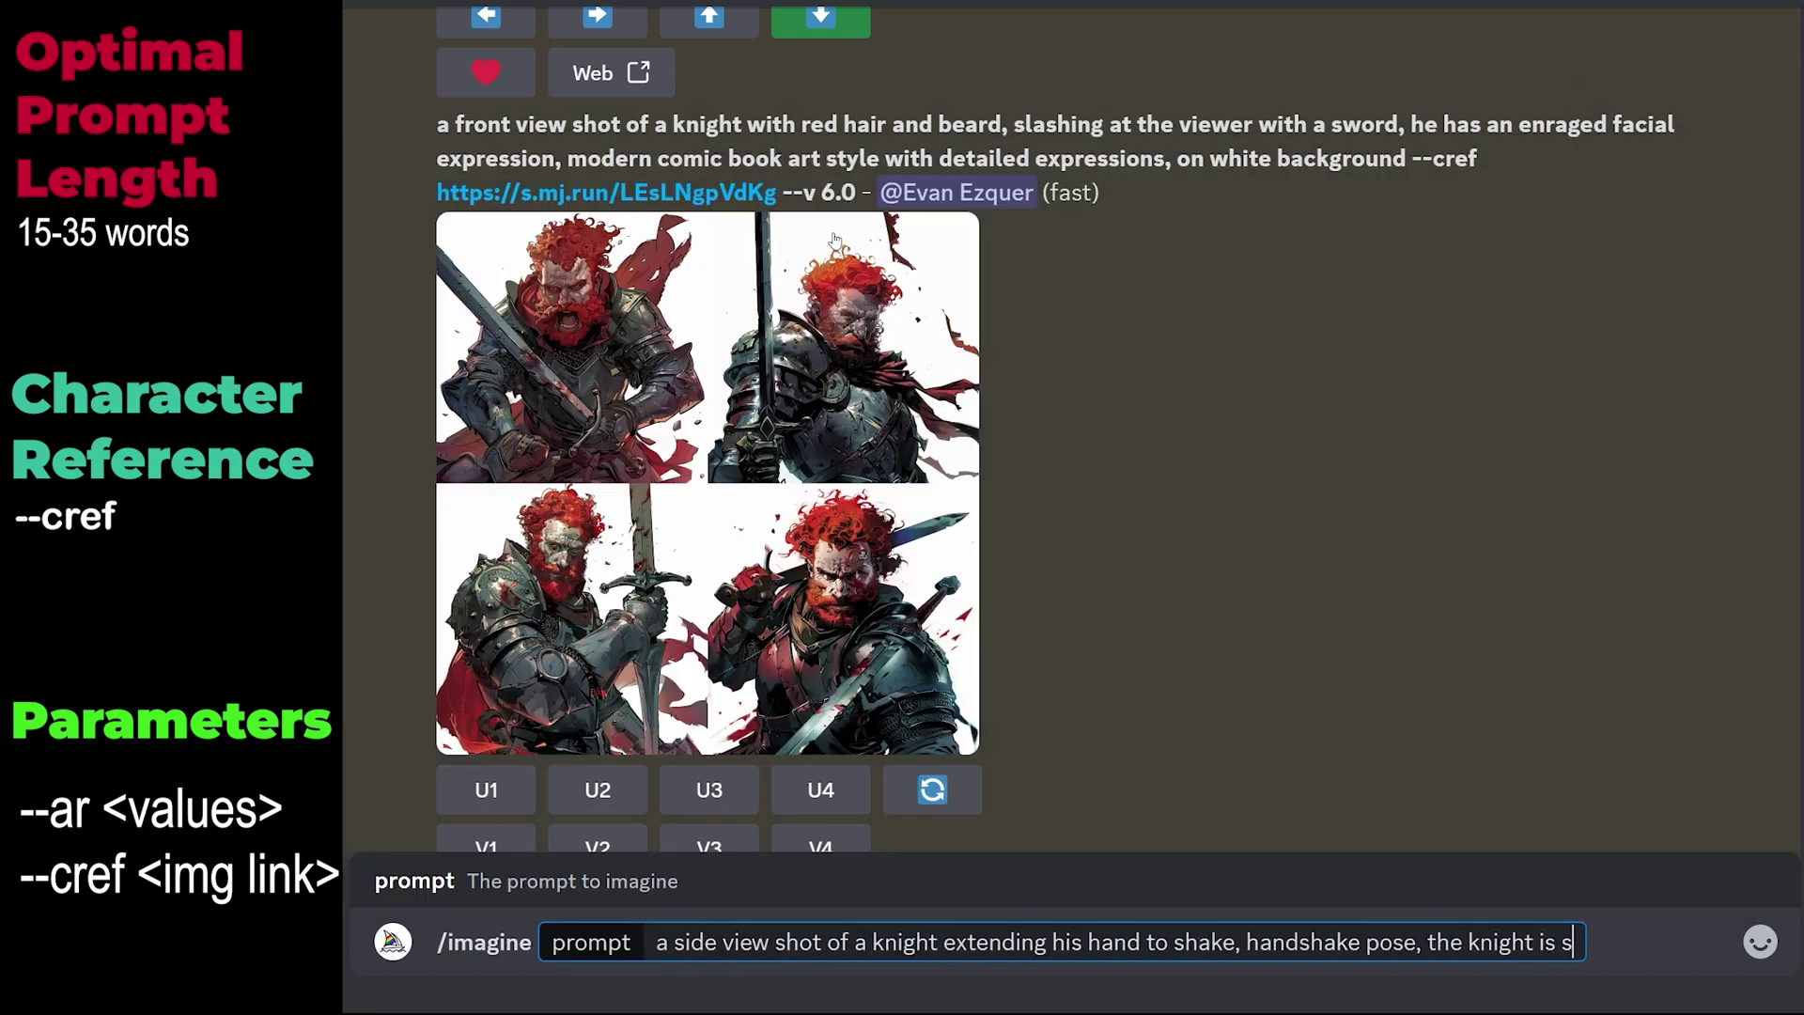
{"action": "type", "text": "miling, modern comic book art style with detailed expressions, on "}
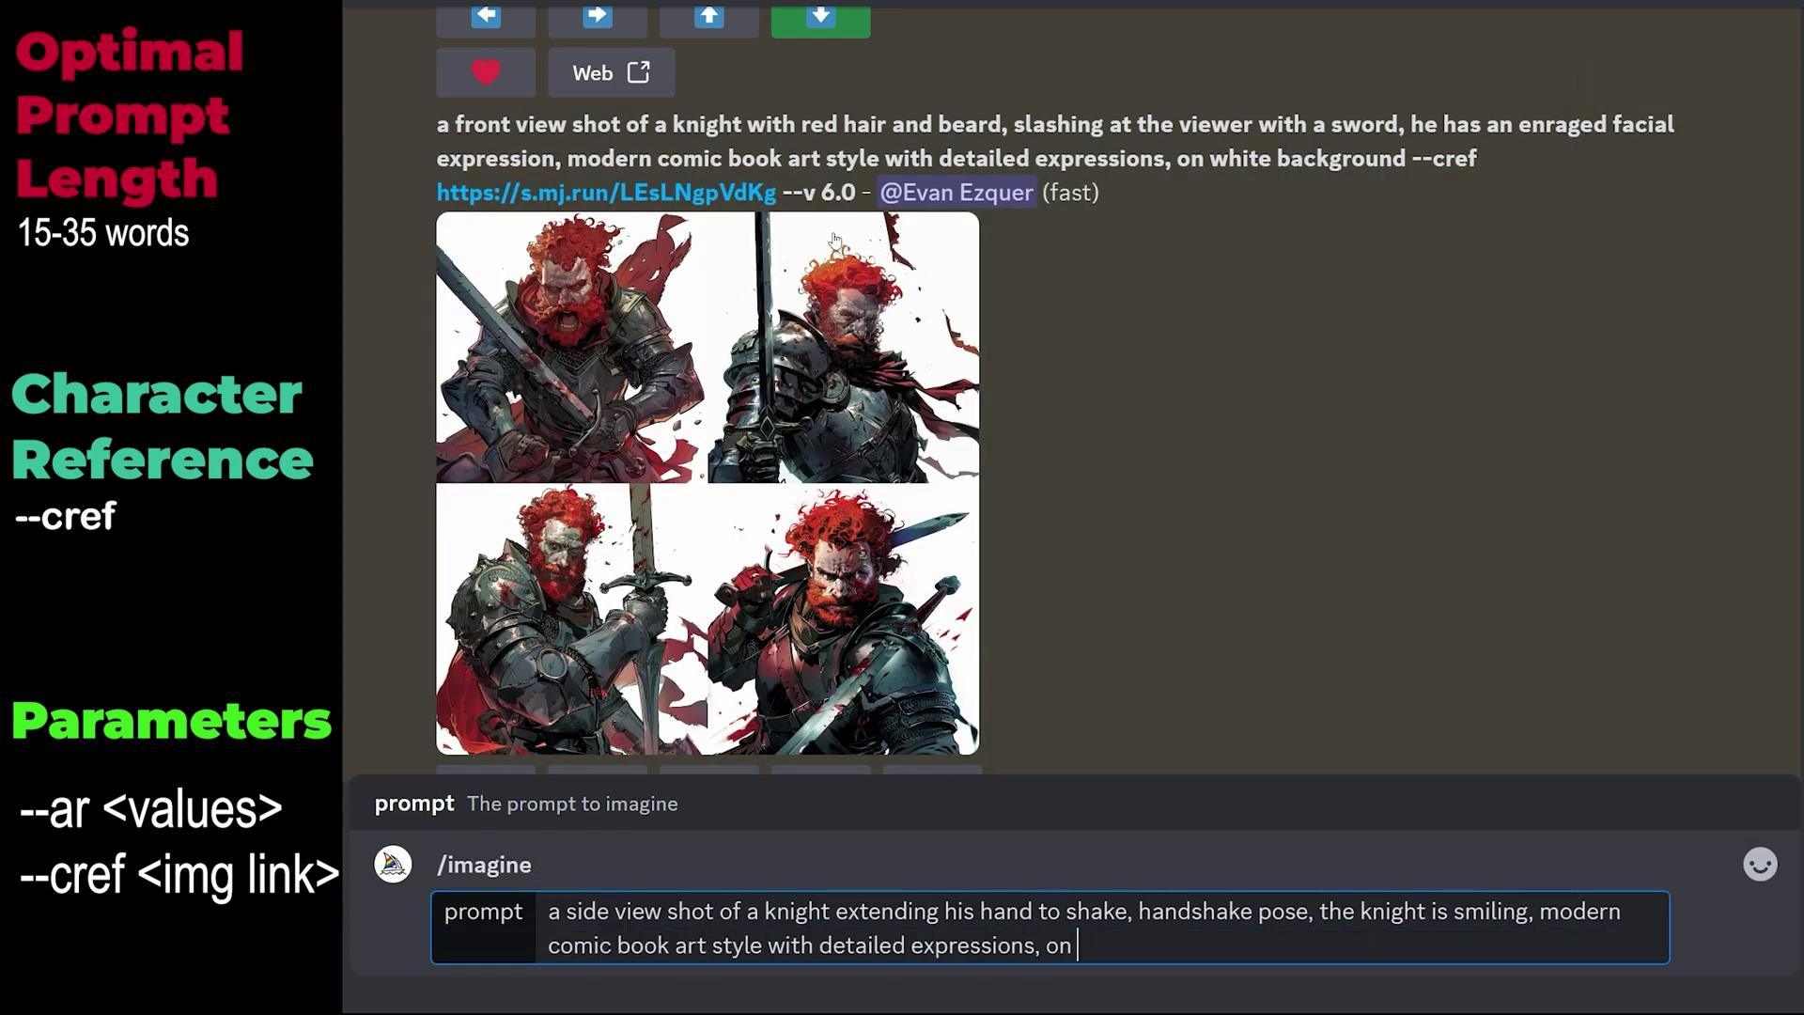
- Finish the handshake prompt with white background, the red-haired knight image as --cref and --ar 3:2, and submit it
{"action": "type", "text": "white background --cref"}
{"action": "scroll", "coordinate": [1316, 589], "scroll_direction": "down", "scroll_amount": 10}
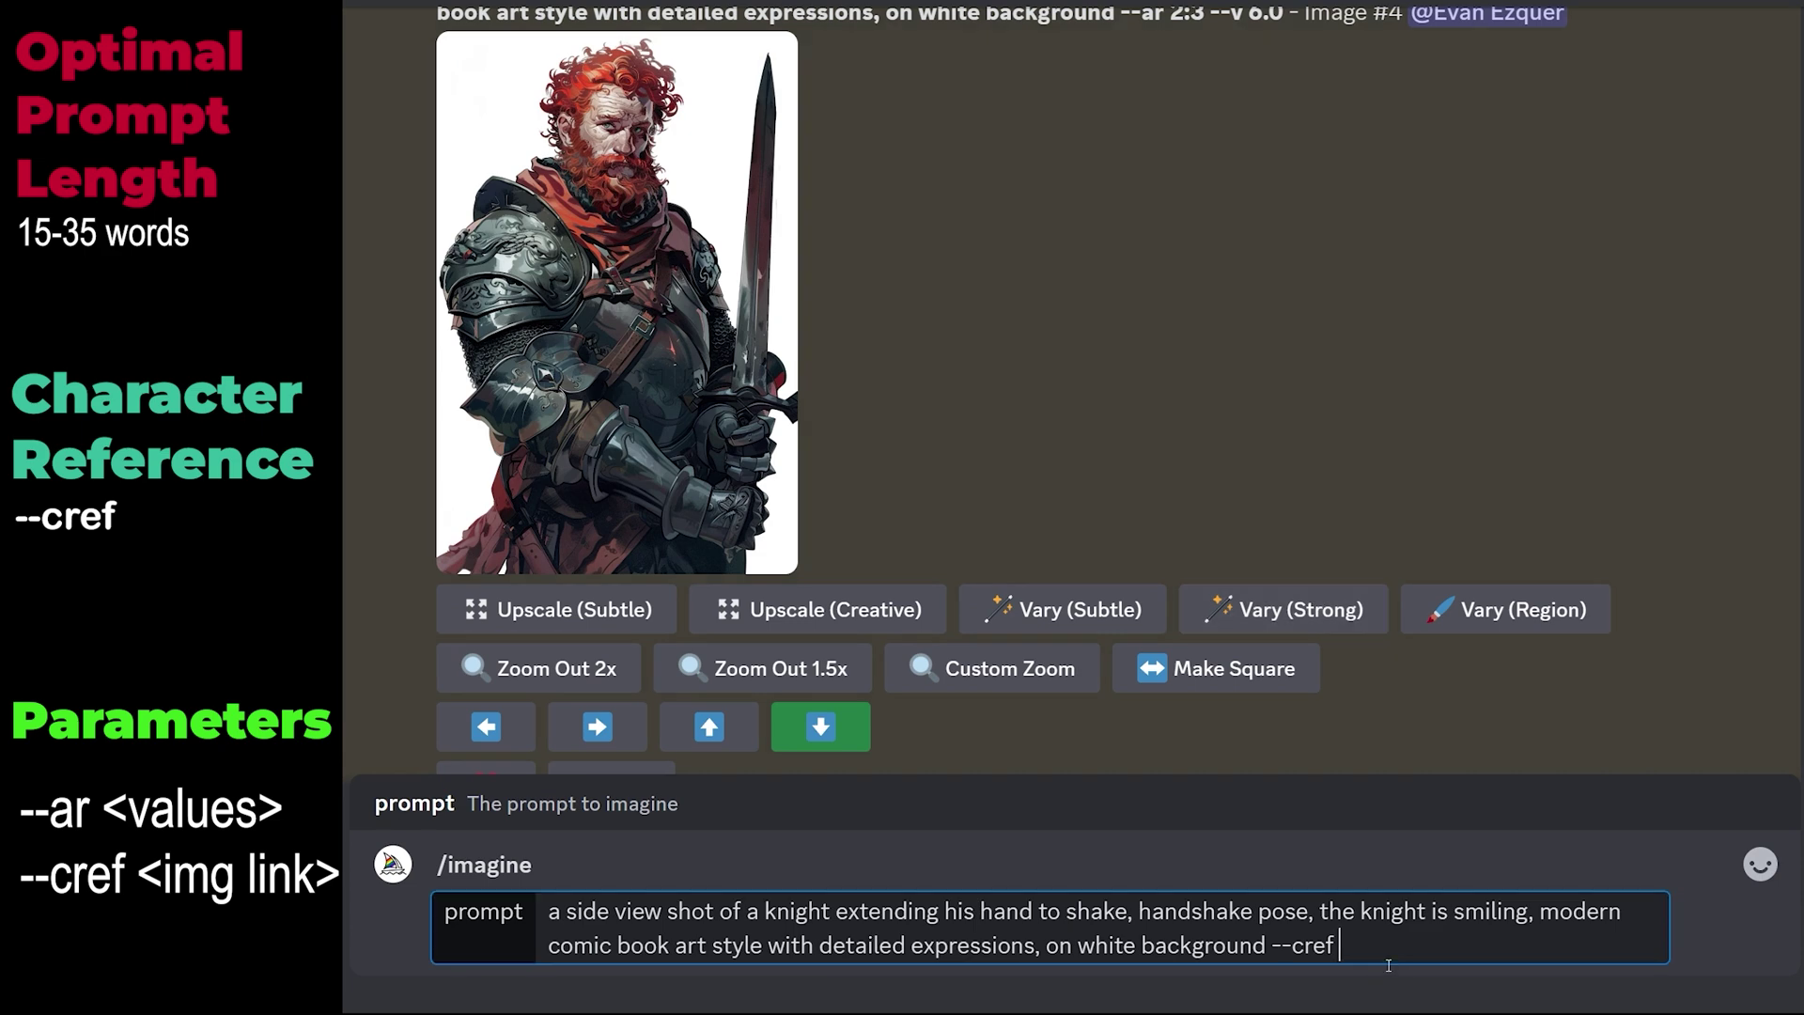
{"action": "left_click_drag", "start_coordinate": [776, 466], "coordinate": [1395, 916]}
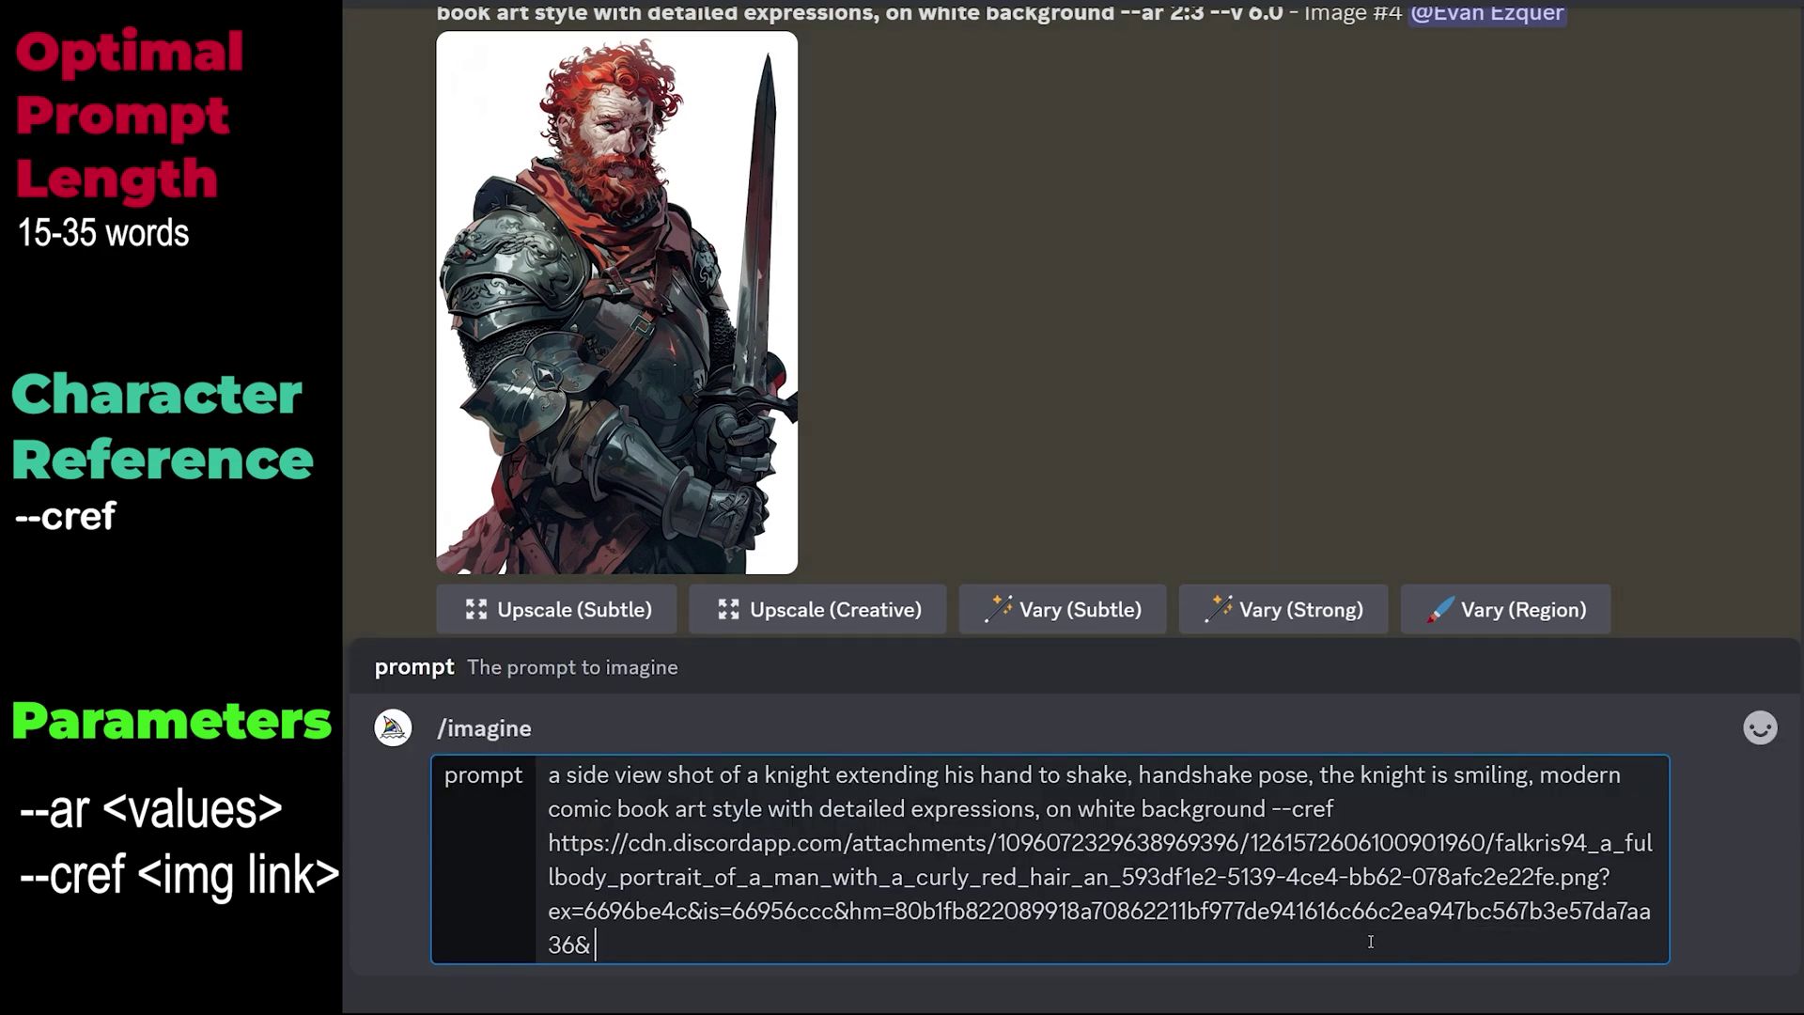
{"action": "type", "text": "--ar 3:2"}
{"action": "key", "text": "Return"}
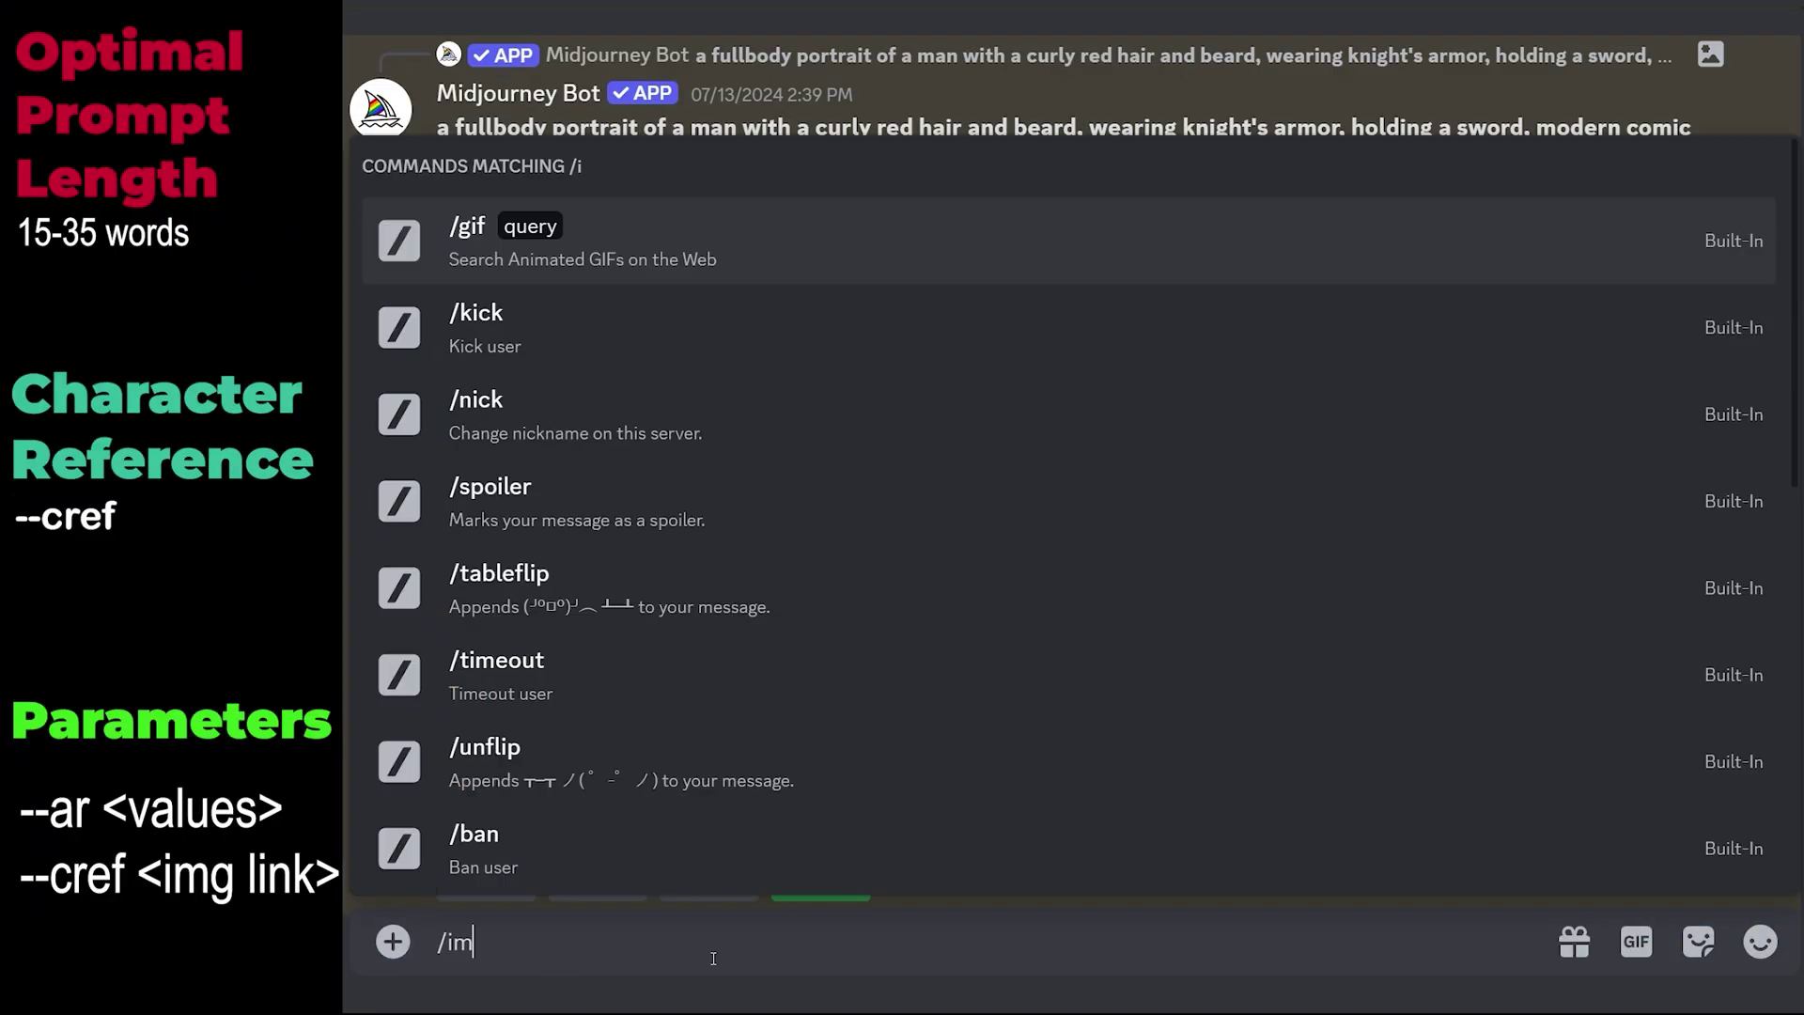
- Start a new /imagine prompt from a copy of the fullbody red-haired knight prompt up to --ar 2:3
{"action": "type", "text": "agine"}
{"action": "key", "text": "Return"}
{"action": "left_click_drag", "start_coordinate": [438, 127], "coordinate": [1230, 157]}
{"action": "key", "text": "ctrl+c"}
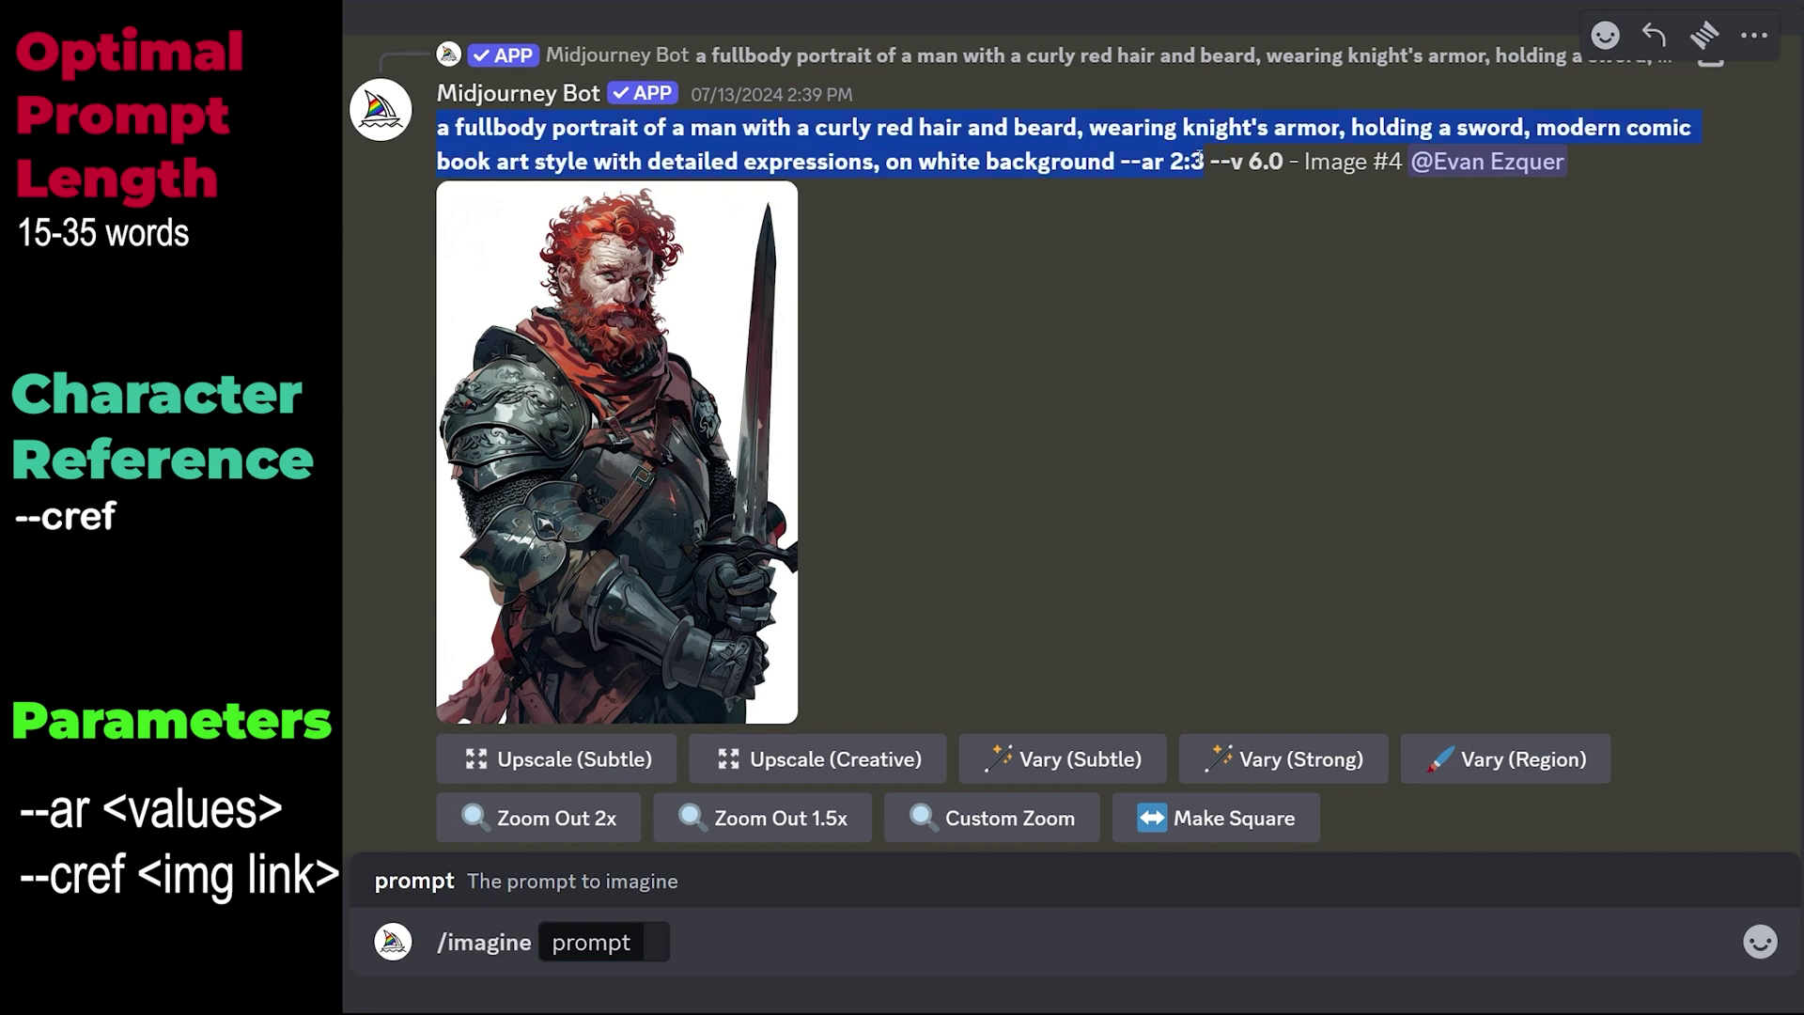
{"action": "key", "text": "ctrl+v"}
- Change the subject to "gorgeous blonde maiden in her early 20s, she has pale skin, wearing a blue dress" and remove "holding a sword"
{"action": "left_click_drag", "start_coordinate": [791, 911], "coordinate": [1163, 910]}
{"action": "type", "text": "gorgeous blonde maiden in "}
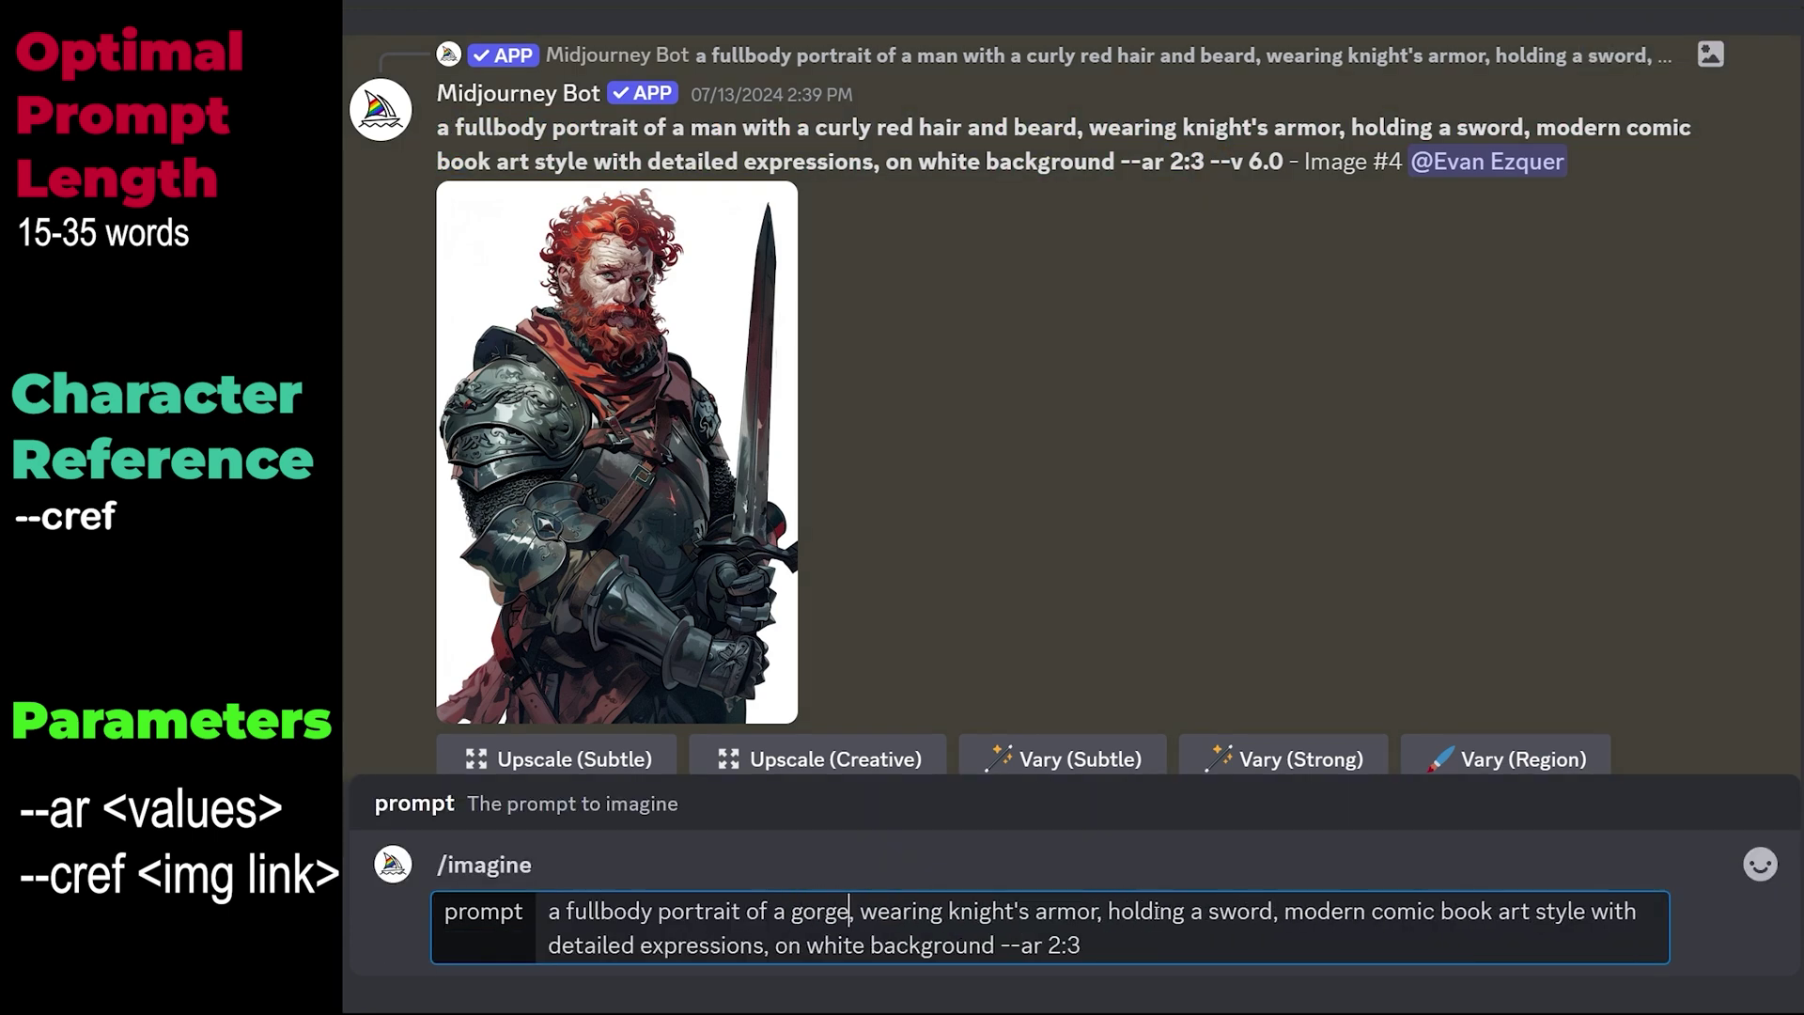
{"action": "type", "text": "her early 20s"}
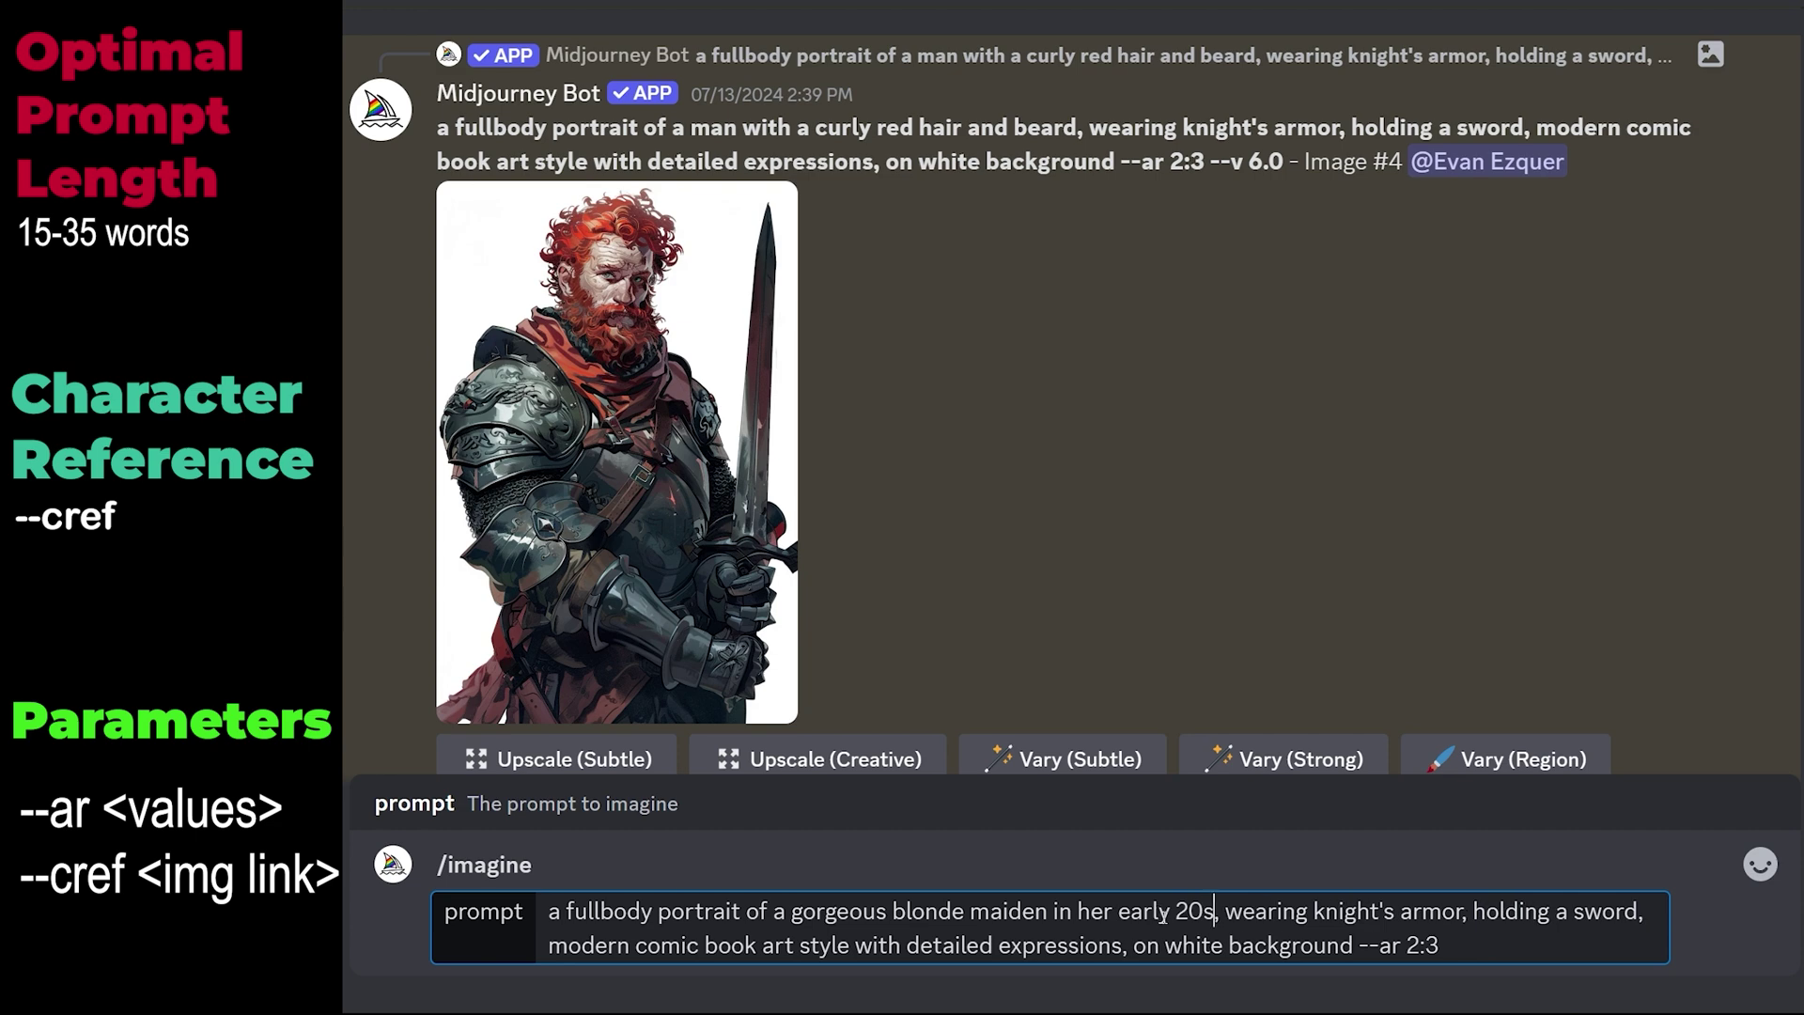
{"action": "left_click", "coordinate": [1225, 911]}
{"action": "type", "text": "she has pale skin,"}
{"action": "left_click_drag", "start_coordinate": [1508, 910], "coordinate": [1650, 916]}
{"action": "type", "text": "a blue dress,"}
{"action": "left_click_drag", "start_coordinate": [548, 945], "coordinate": [717, 945]}
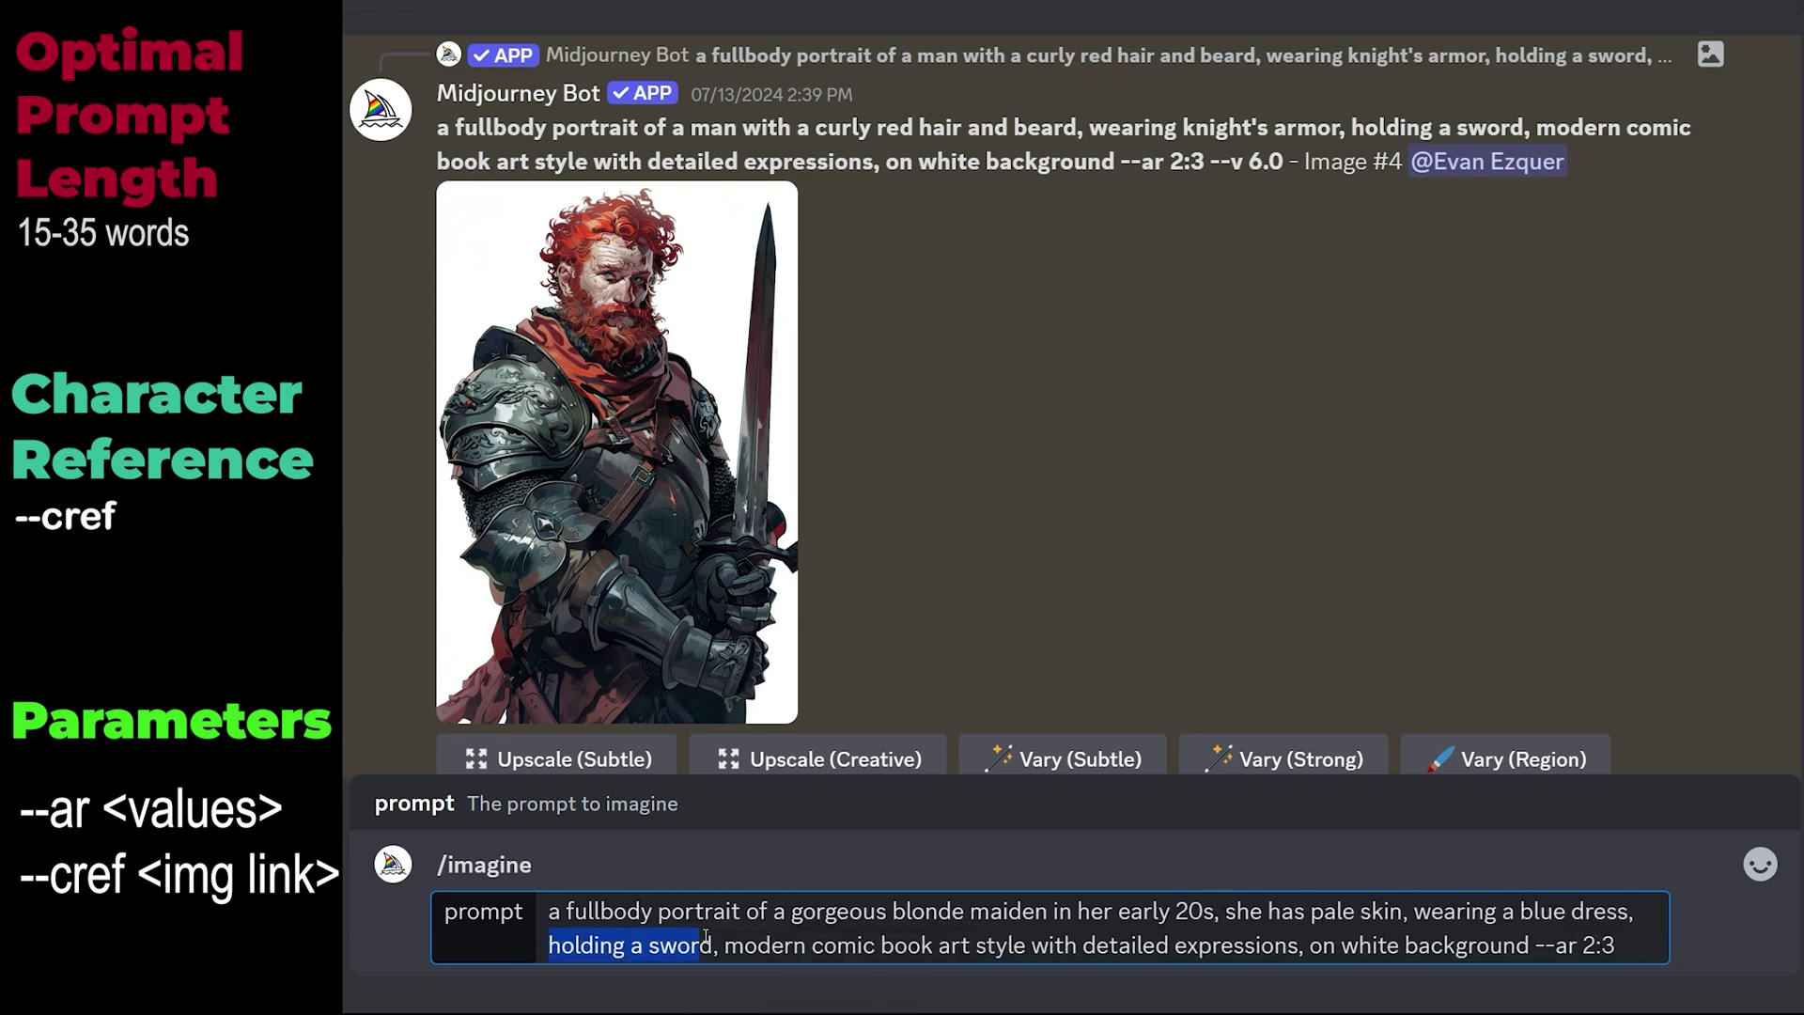
{"action": "key", "text": "BackSpace"}
- Append --sref to the maiden prompt with the fullbody knight image and the handshake knight image as style references
{"action": "left_click", "coordinate": [1561, 949]}
{"action": "type", "text": "--"}
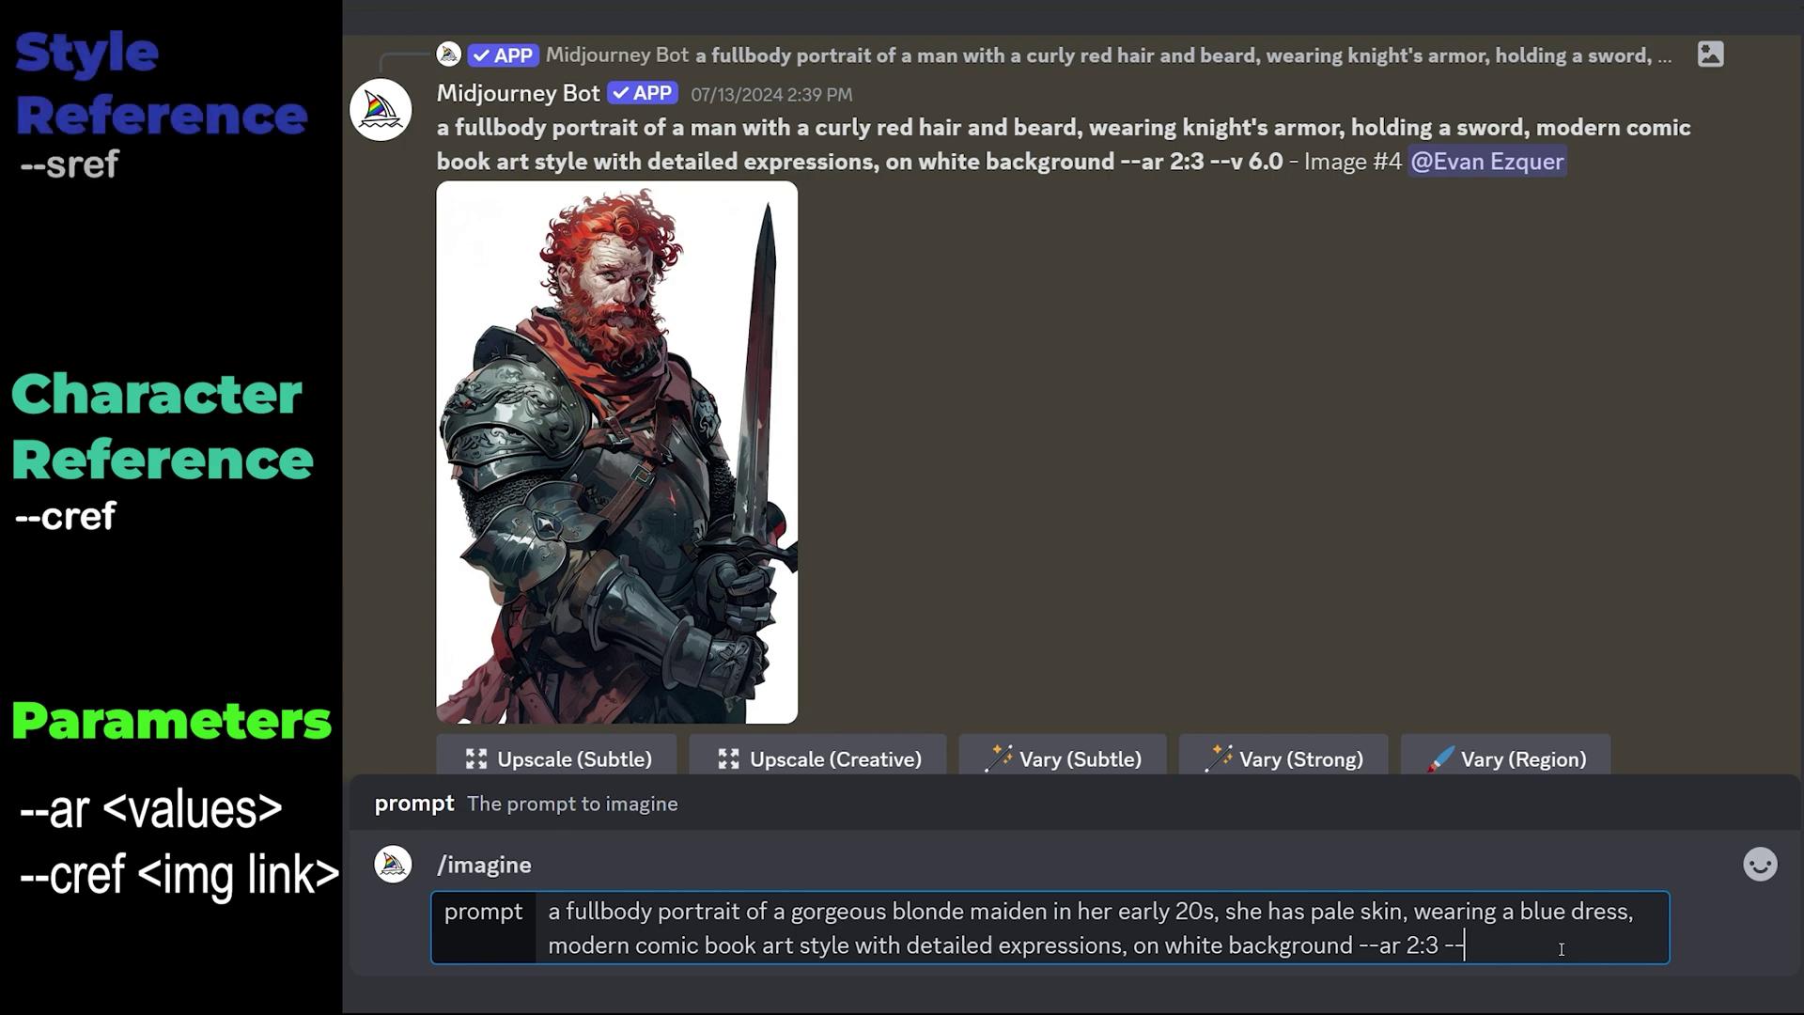
{"action": "type", "text": "sref"}
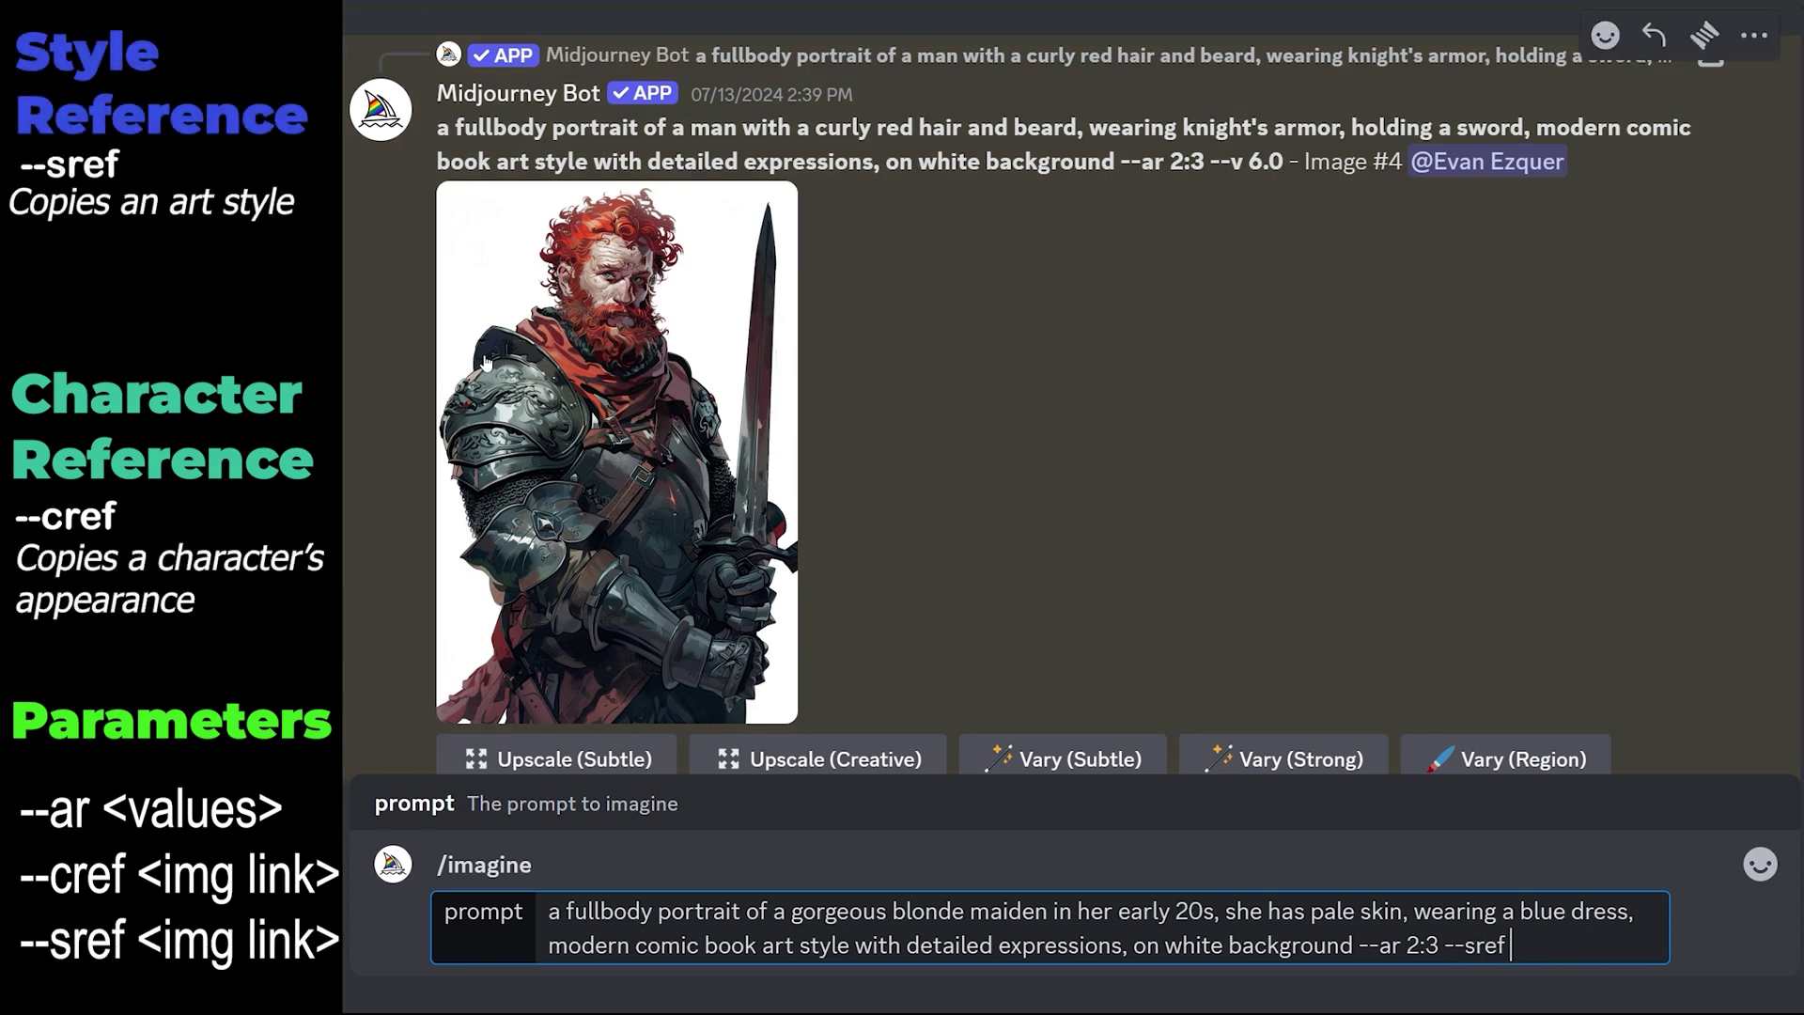
{"action": "left_click_drag", "start_coordinate": [648, 378], "coordinate": [1632, 966]}
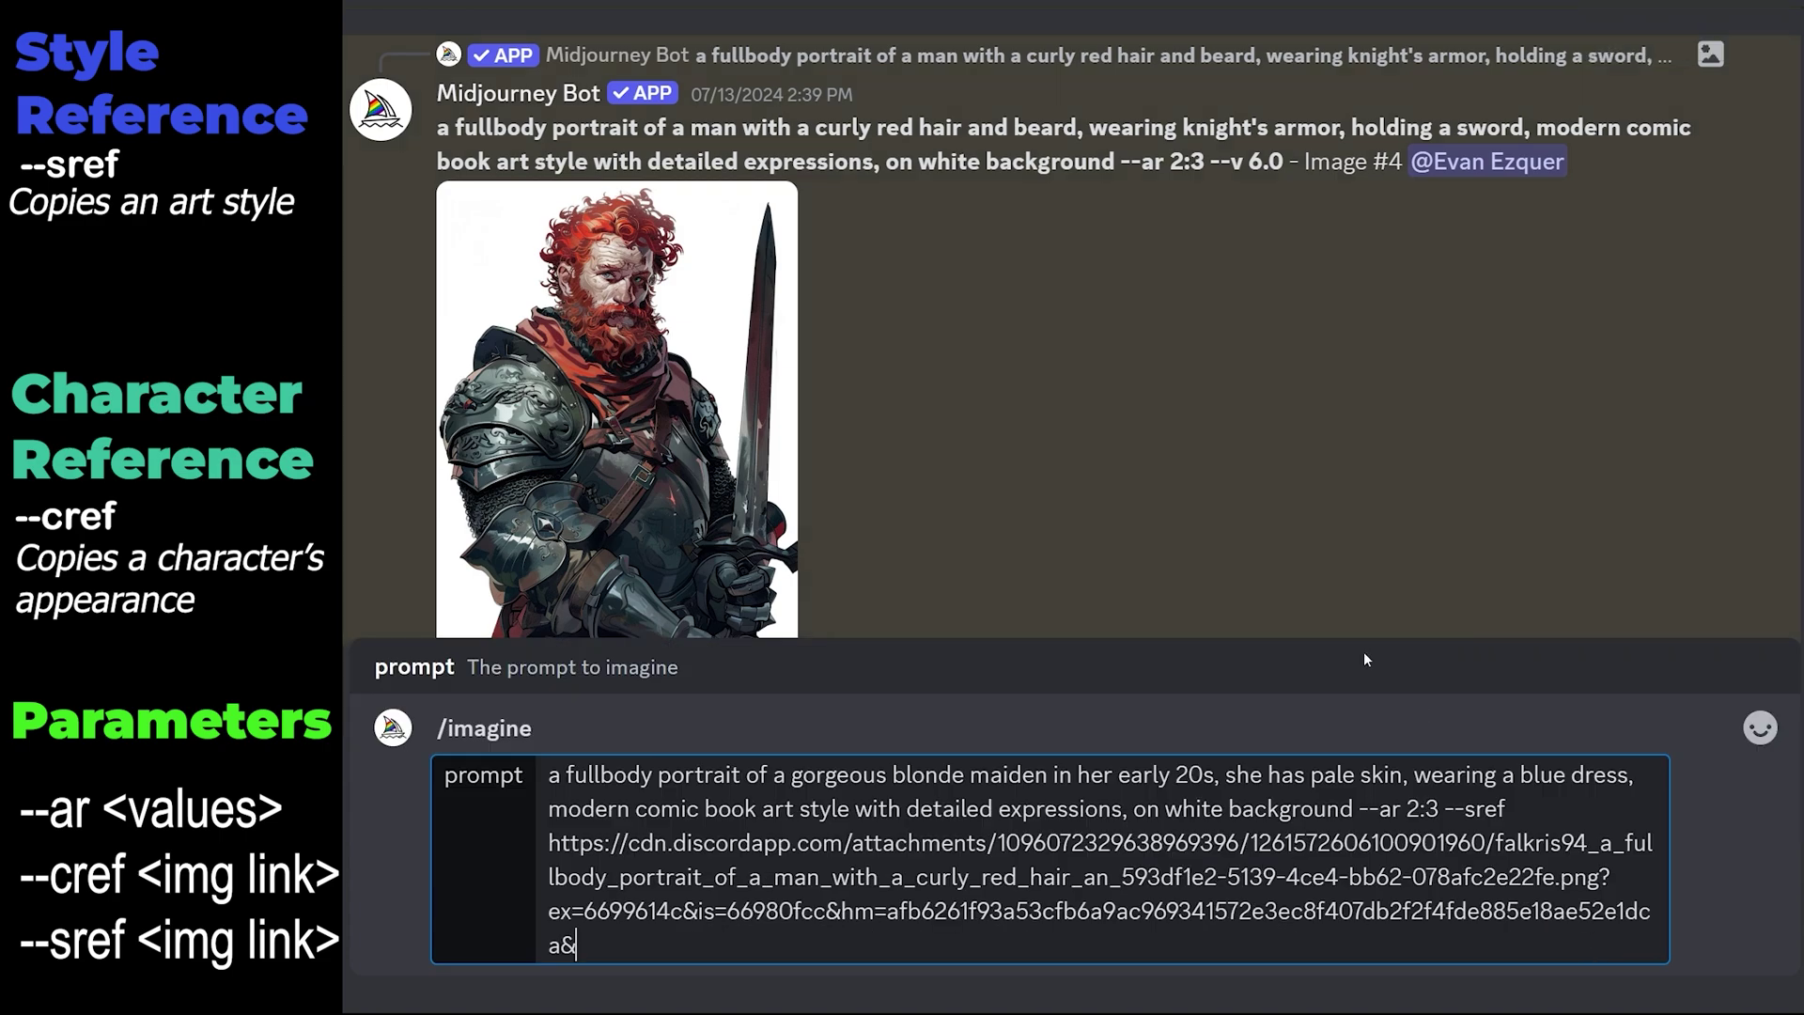
{"action": "scroll", "coordinate": [1157, 426], "scroll_direction": "down", "scroll_amount": 10}
{"action": "scroll", "coordinate": [1144, 434], "scroll_direction": "down", "scroll_amount": 5}
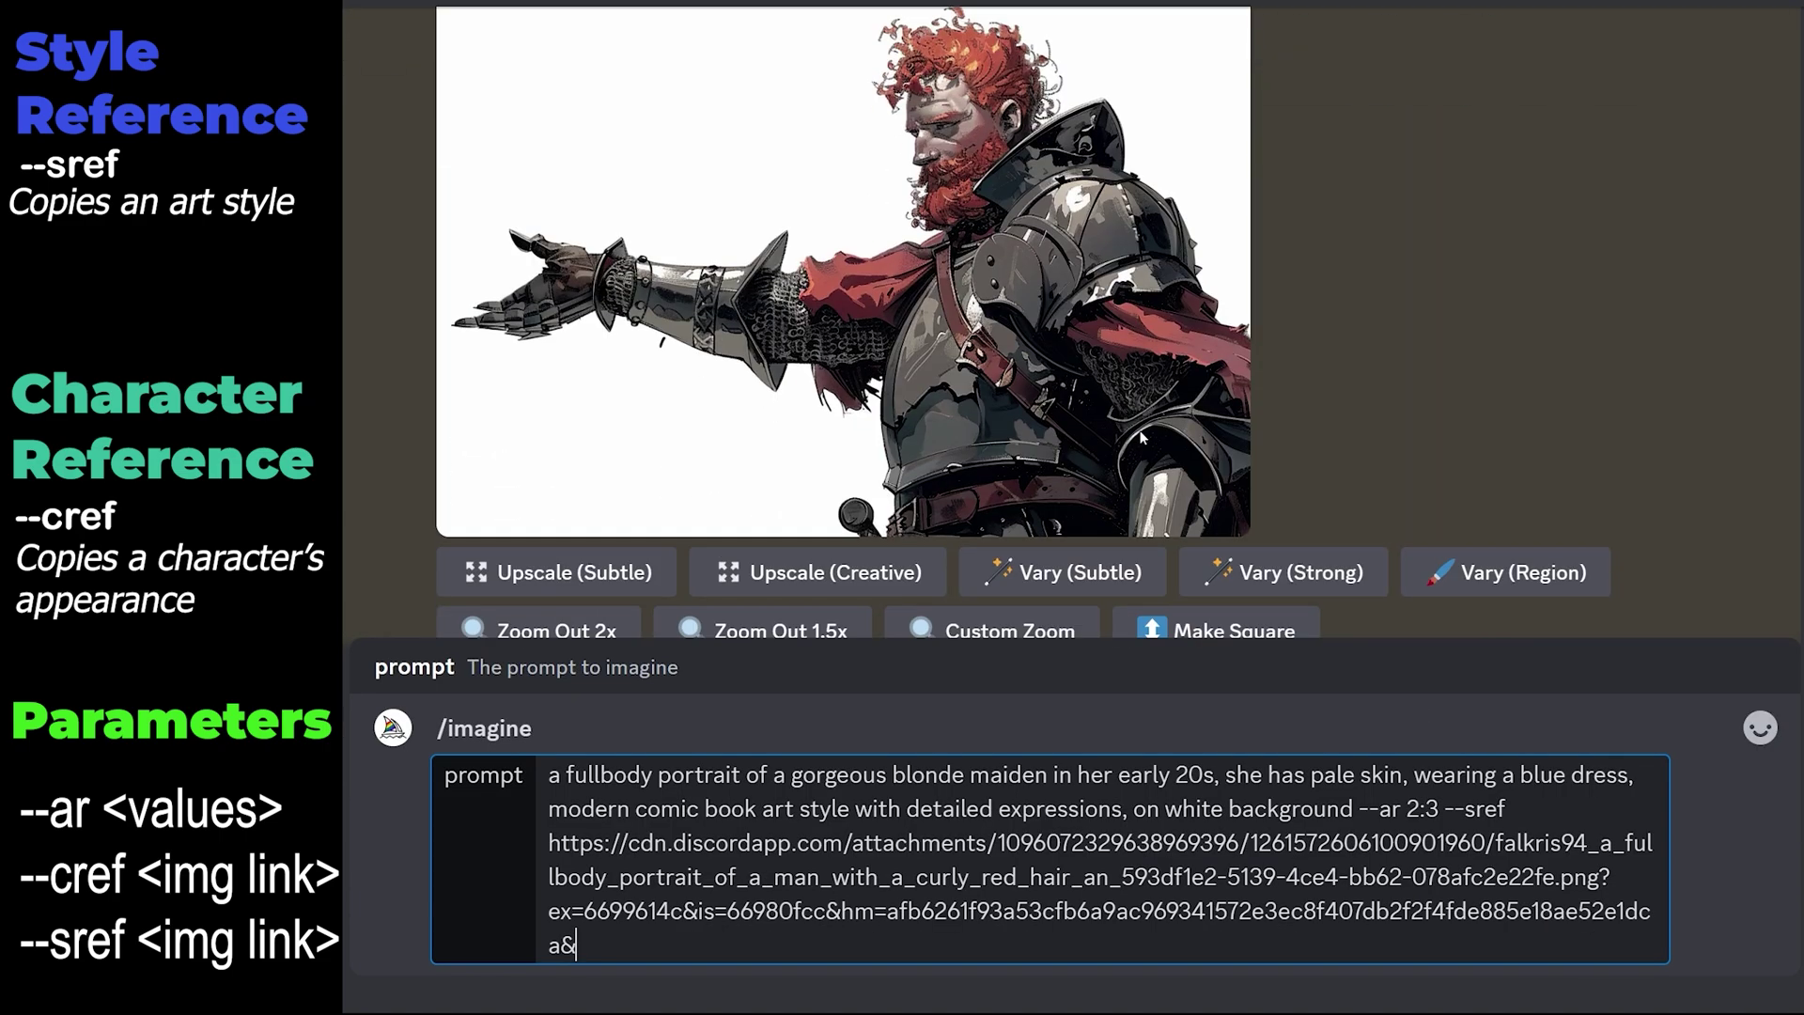
{"action": "left_click_drag", "start_coordinate": [770, 224], "coordinate": [748, 930]}
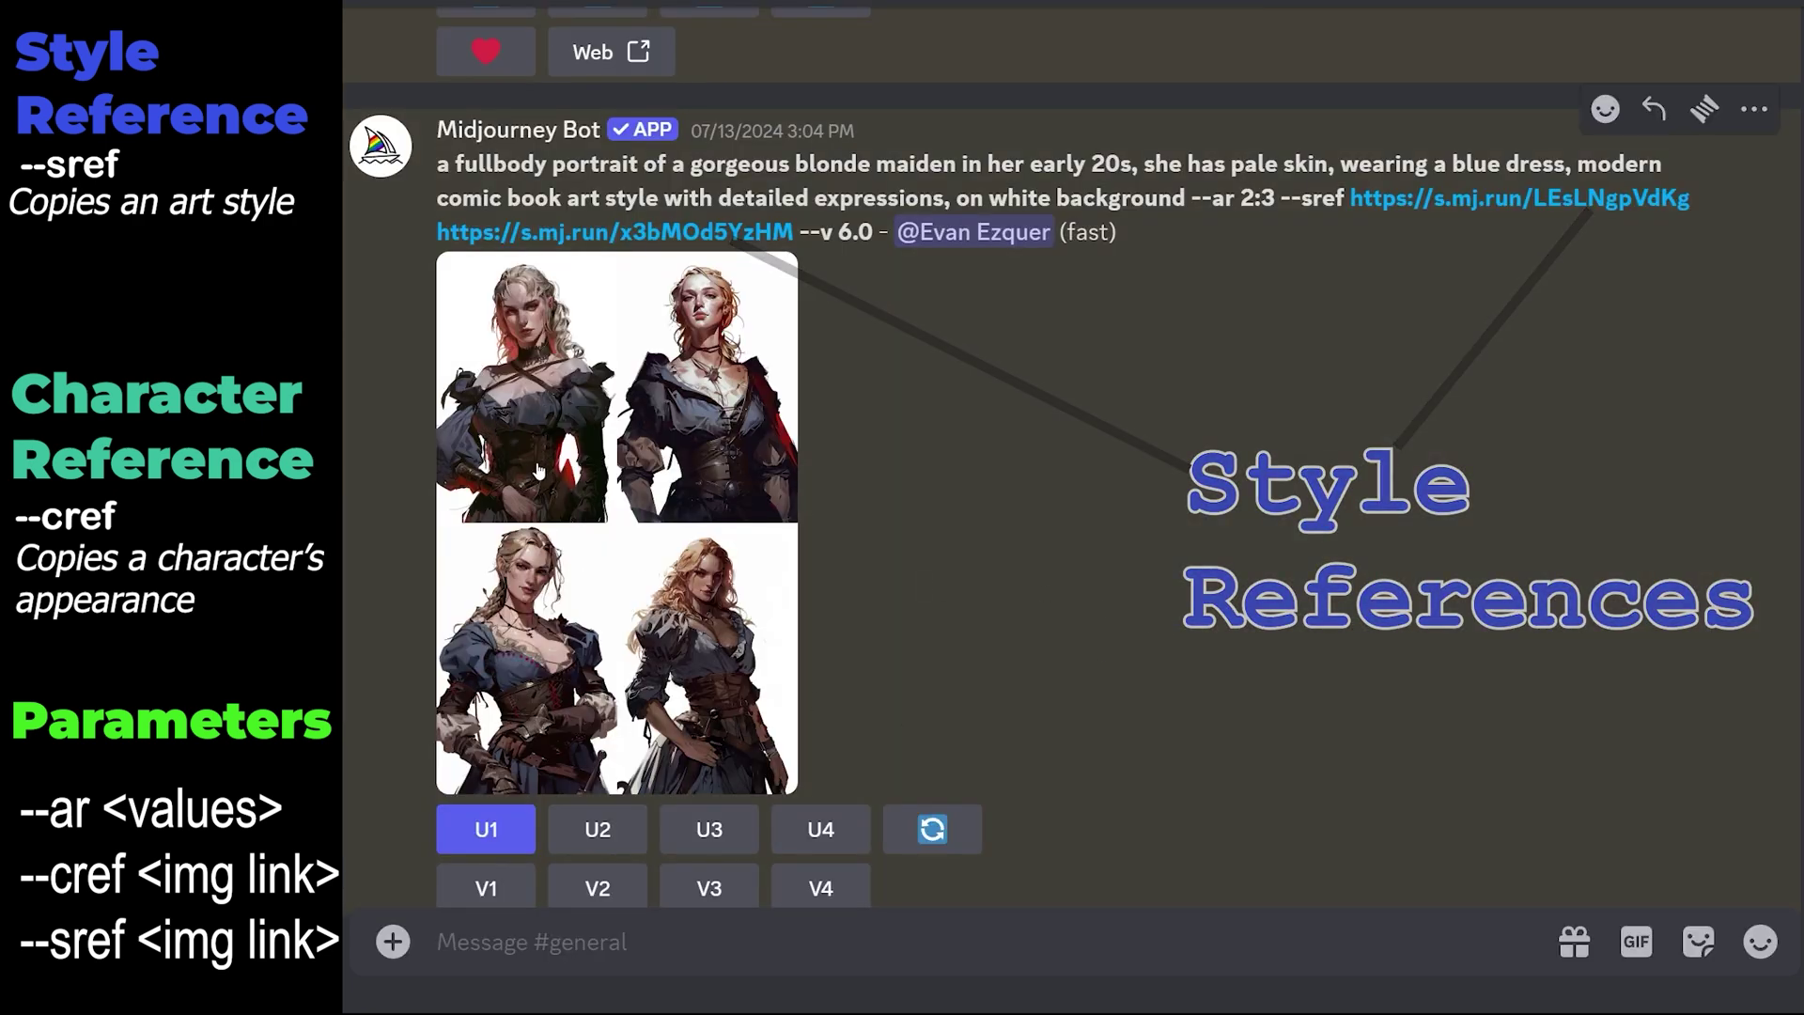
- Upscale image 1 of the maiden grid and copy its prompt up to --ar 2:3 into a new /imagine prompt
{"action": "left_click", "coordinate": [488, 435]}
{"action": "left_click", "coordinate": [440, 577]}
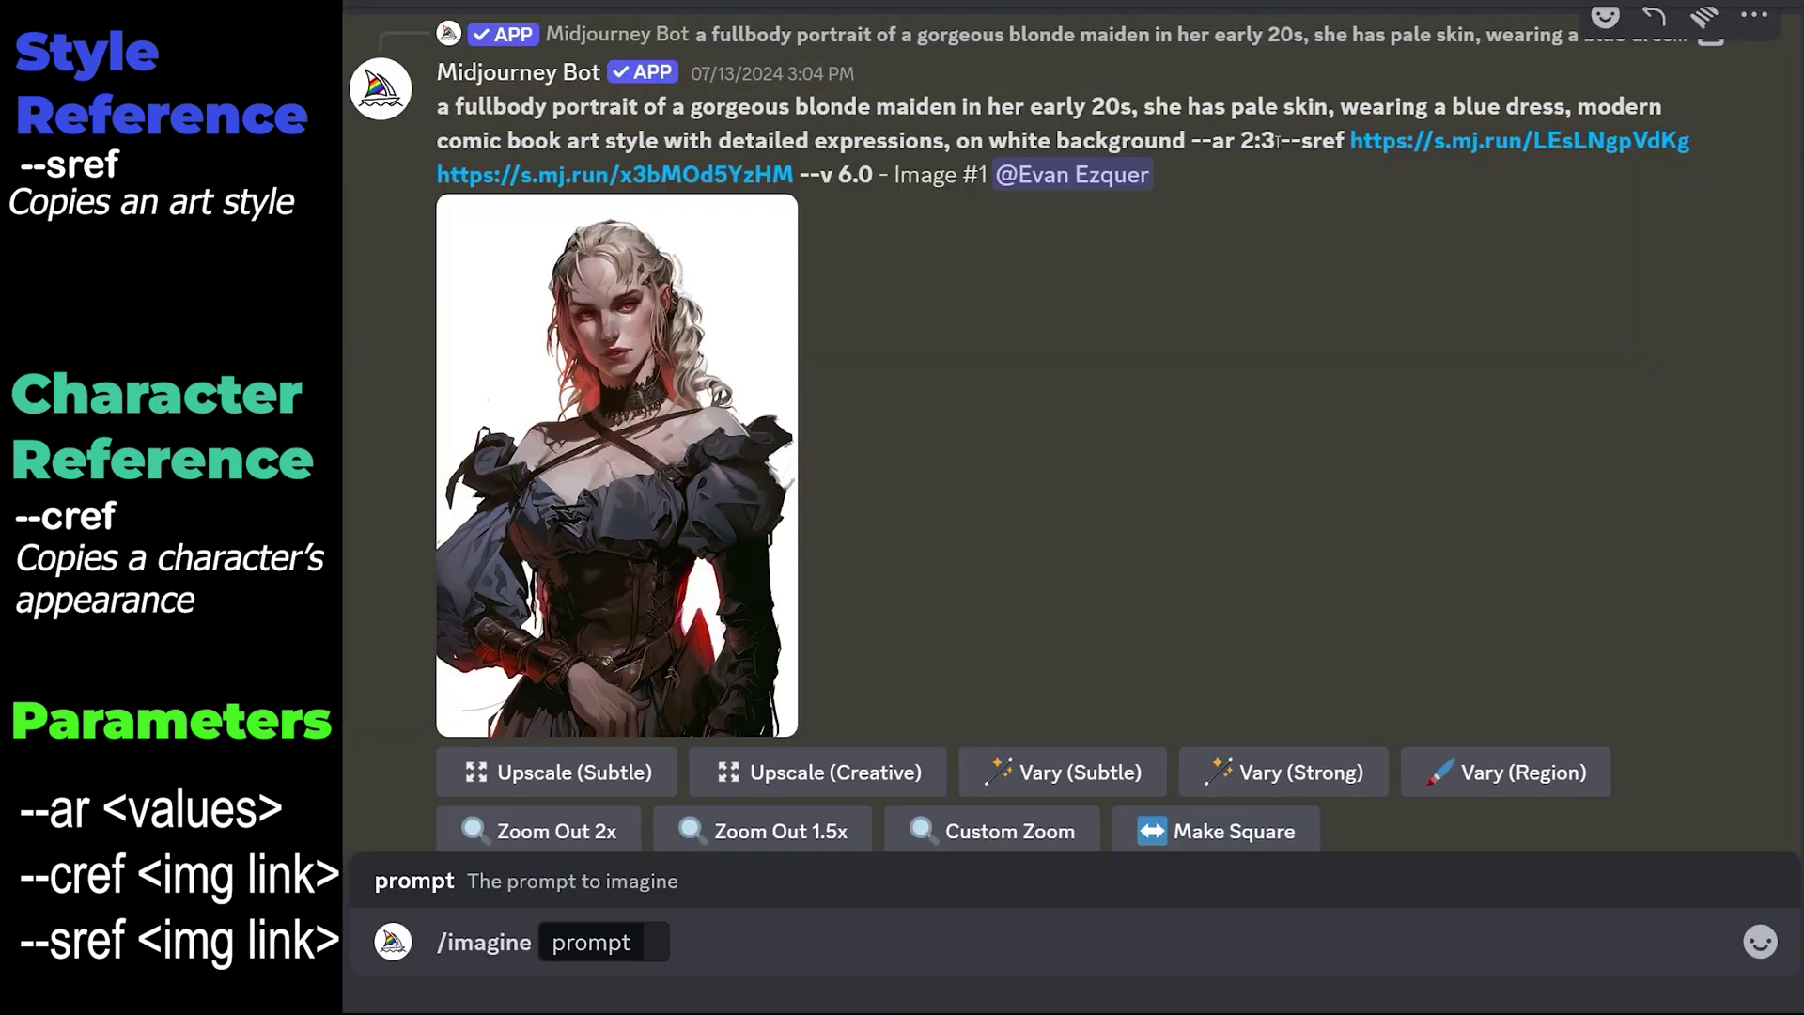
{"action": "left_click_drag", "start_coordinate": [1274, 141], "coordinate": [427, 115]}
{"action": "key", "text": "ctrl+c"}
{"action": "key", "text": "ctrl+v"}
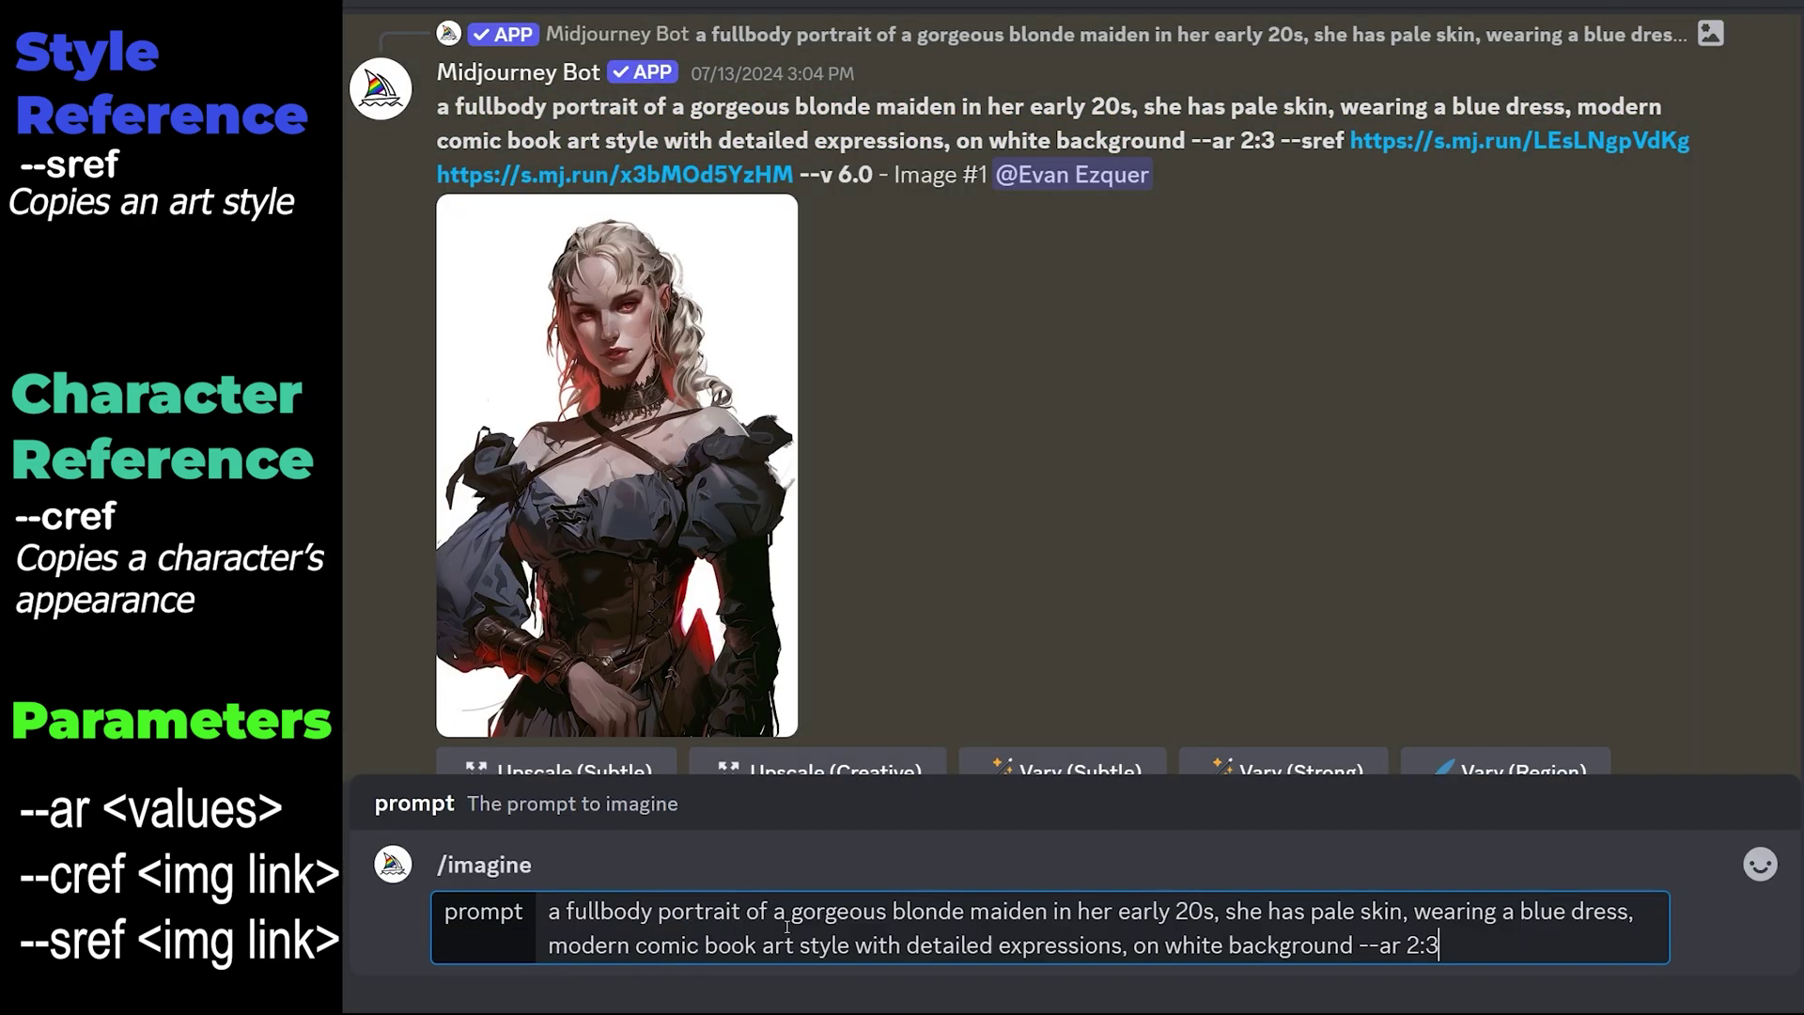
- Replace "fullbody portrait" with "side view shot" and the maiden's age wording with "blushing" in the prompt
{"action": "left_click_drag", "start_coordinate": [564, 911], "coordinate": [718, 911]}
{"action": "type", "text": "side view shot"}
{"action": "left_click_drag", "start_coordinate": [1031, 912], "coordinate": [1297, 911]}
{"action": "key", "text": "BackSpace"}
{"action": "type", "text": "blushing, "}
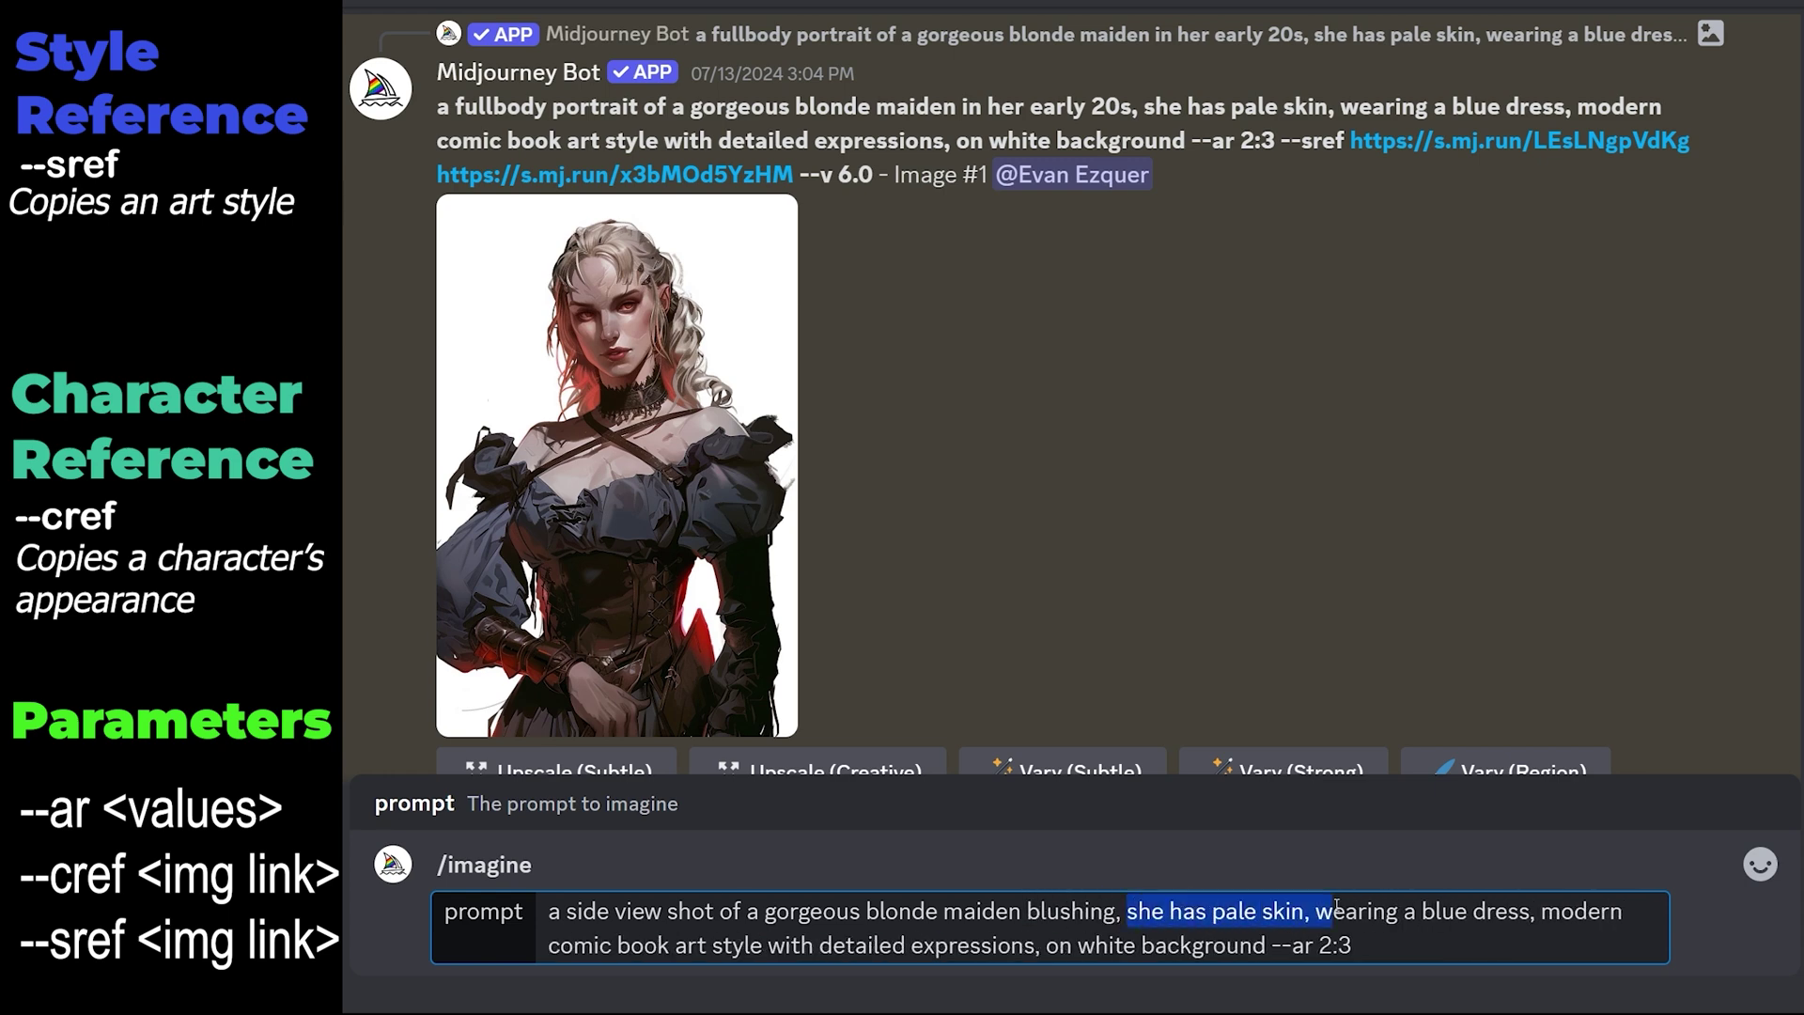
- Replace "she has pale skin" with "with a bashful smile, red cheeks from infatuation" and remove "wearing a blue dress"
{"action": "type", "text": "with a bashful smile"}
{"action": "type", "text": ", red cheeks"}
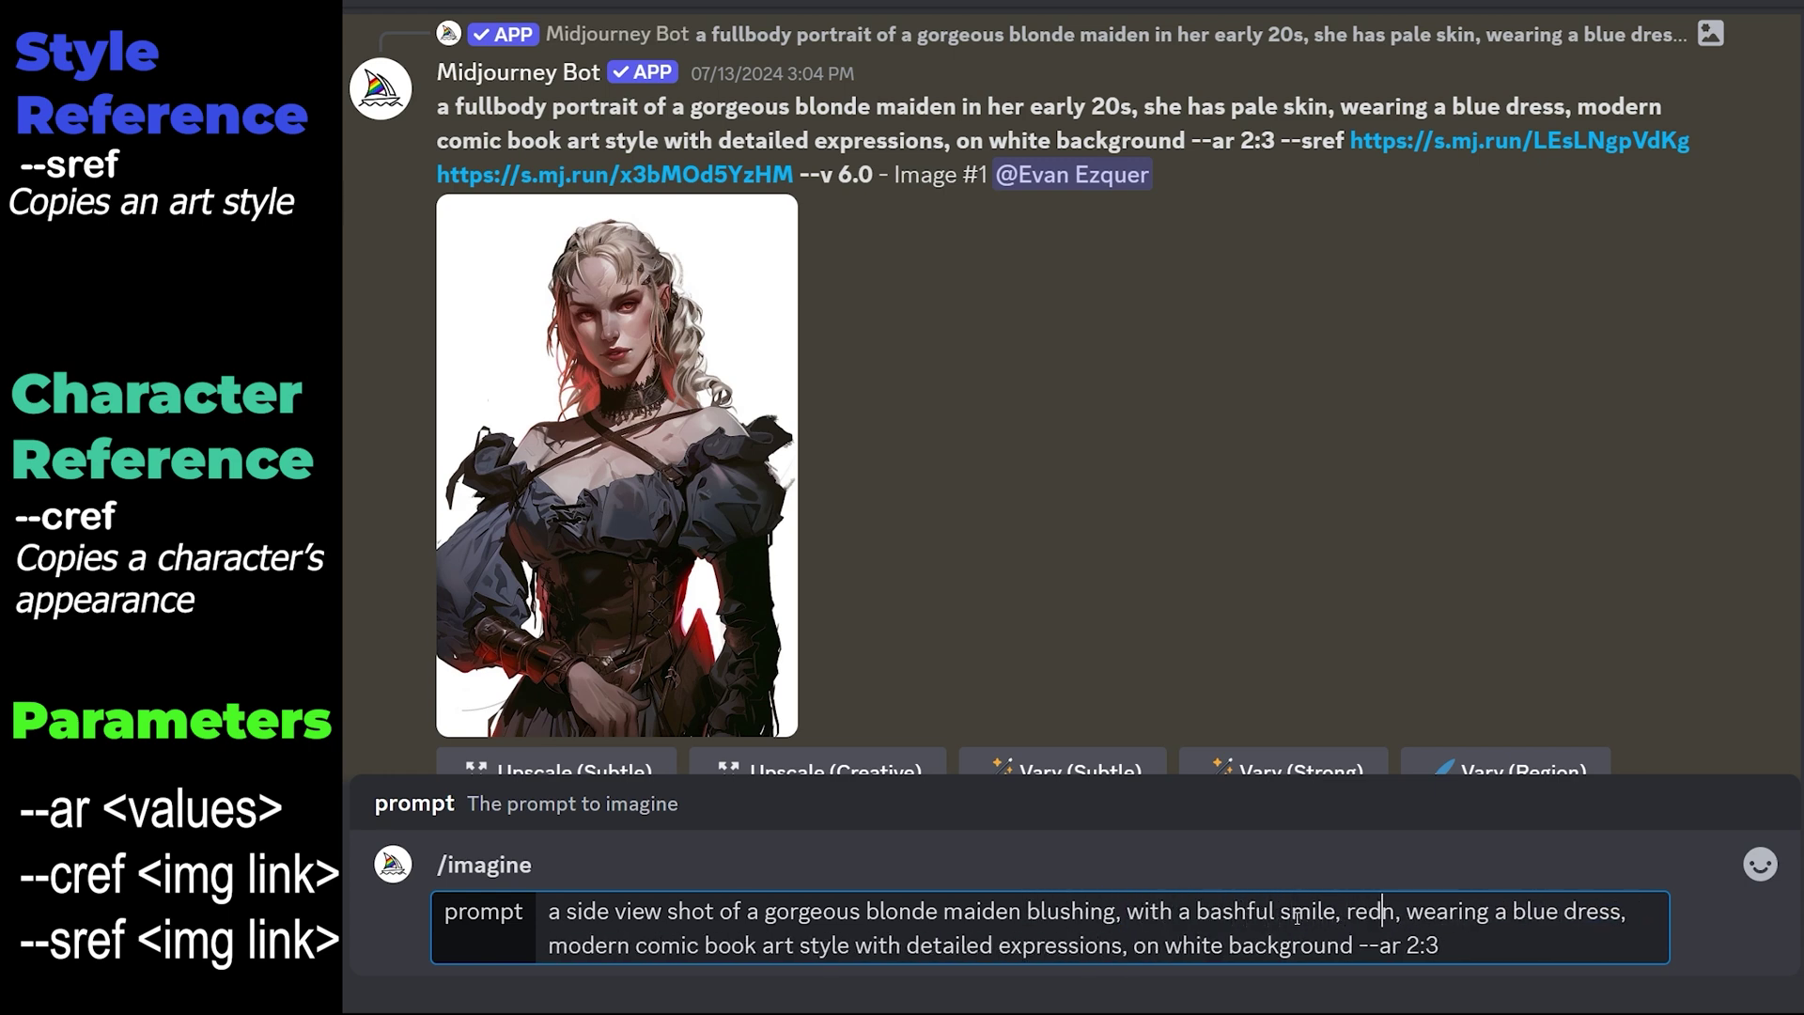
{"action": "key", "text": "Delete"}
{"action": "type", "text": "from infatuation"}
{"action": "left_click_drag", "start_coordinate": [784, 911], "coordinate": [473, 919]}
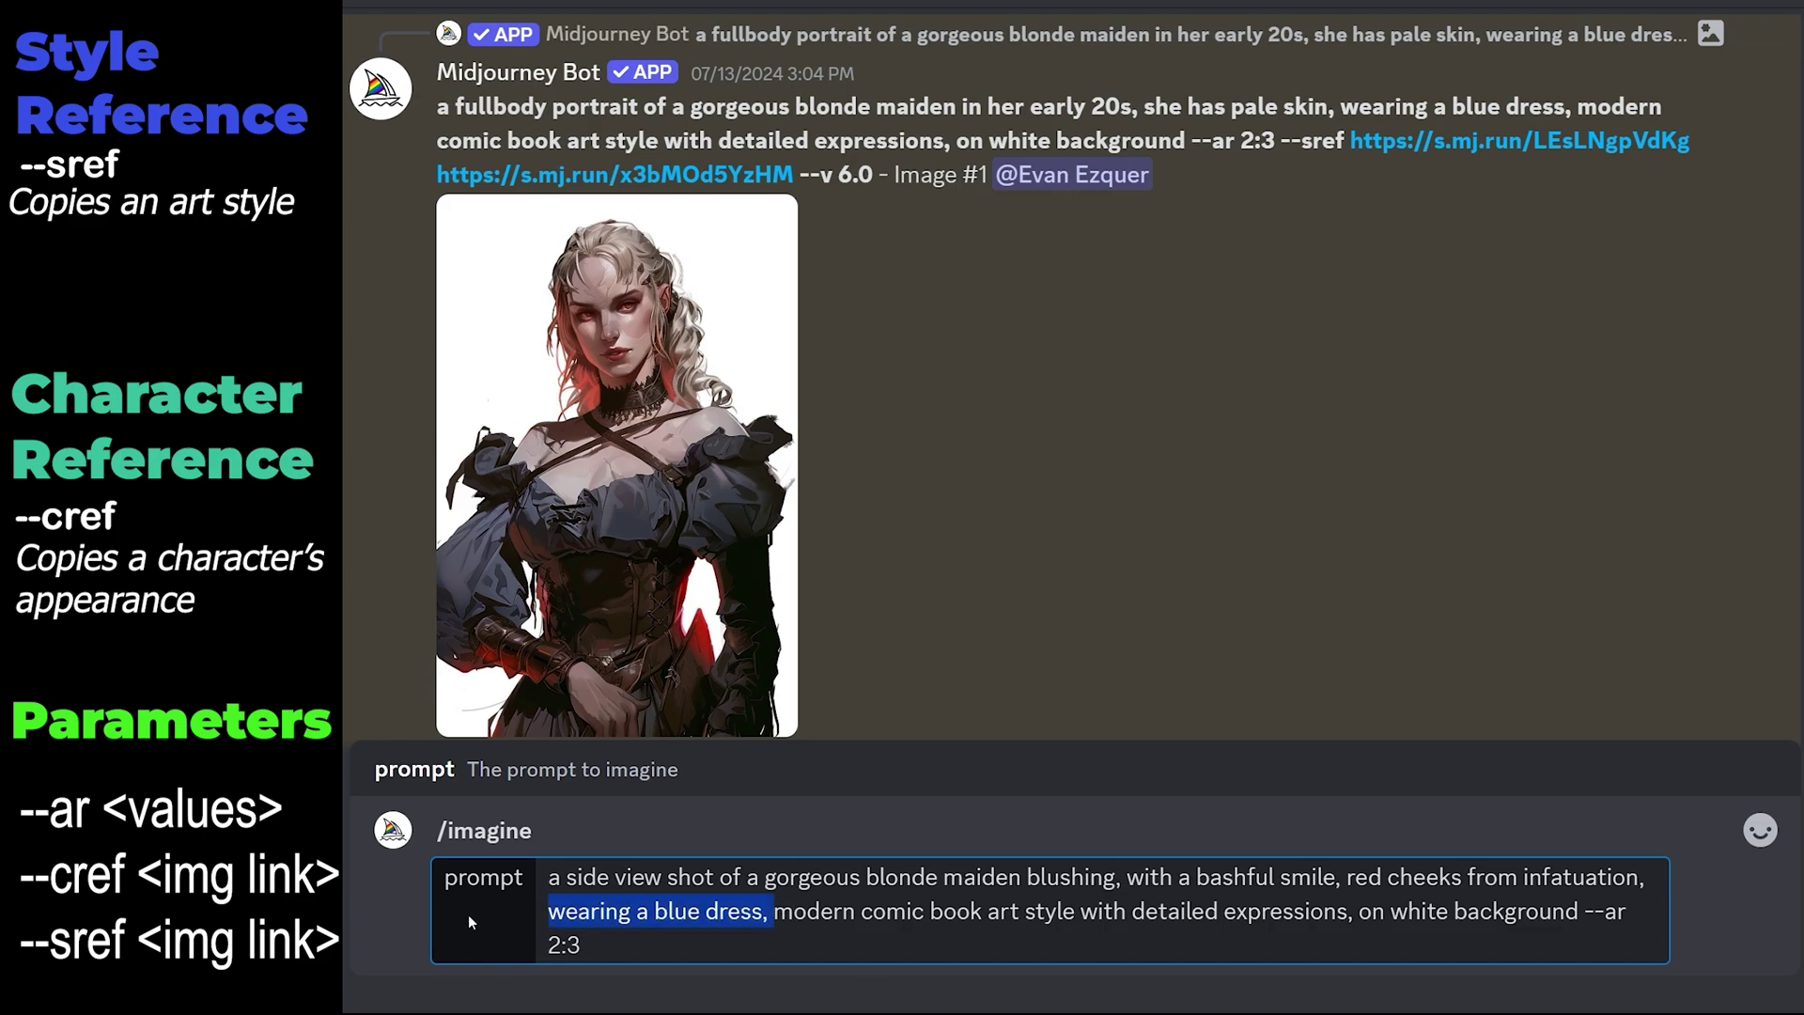
{"action": "key", "text": "BackSpace"}
- Append --cref with the link of the upscaled blonde maiden image to the end of the prompt
{"action": "left_click", "coordinate": [1557, 956]}
{"action": "type", "text": "--cref"}
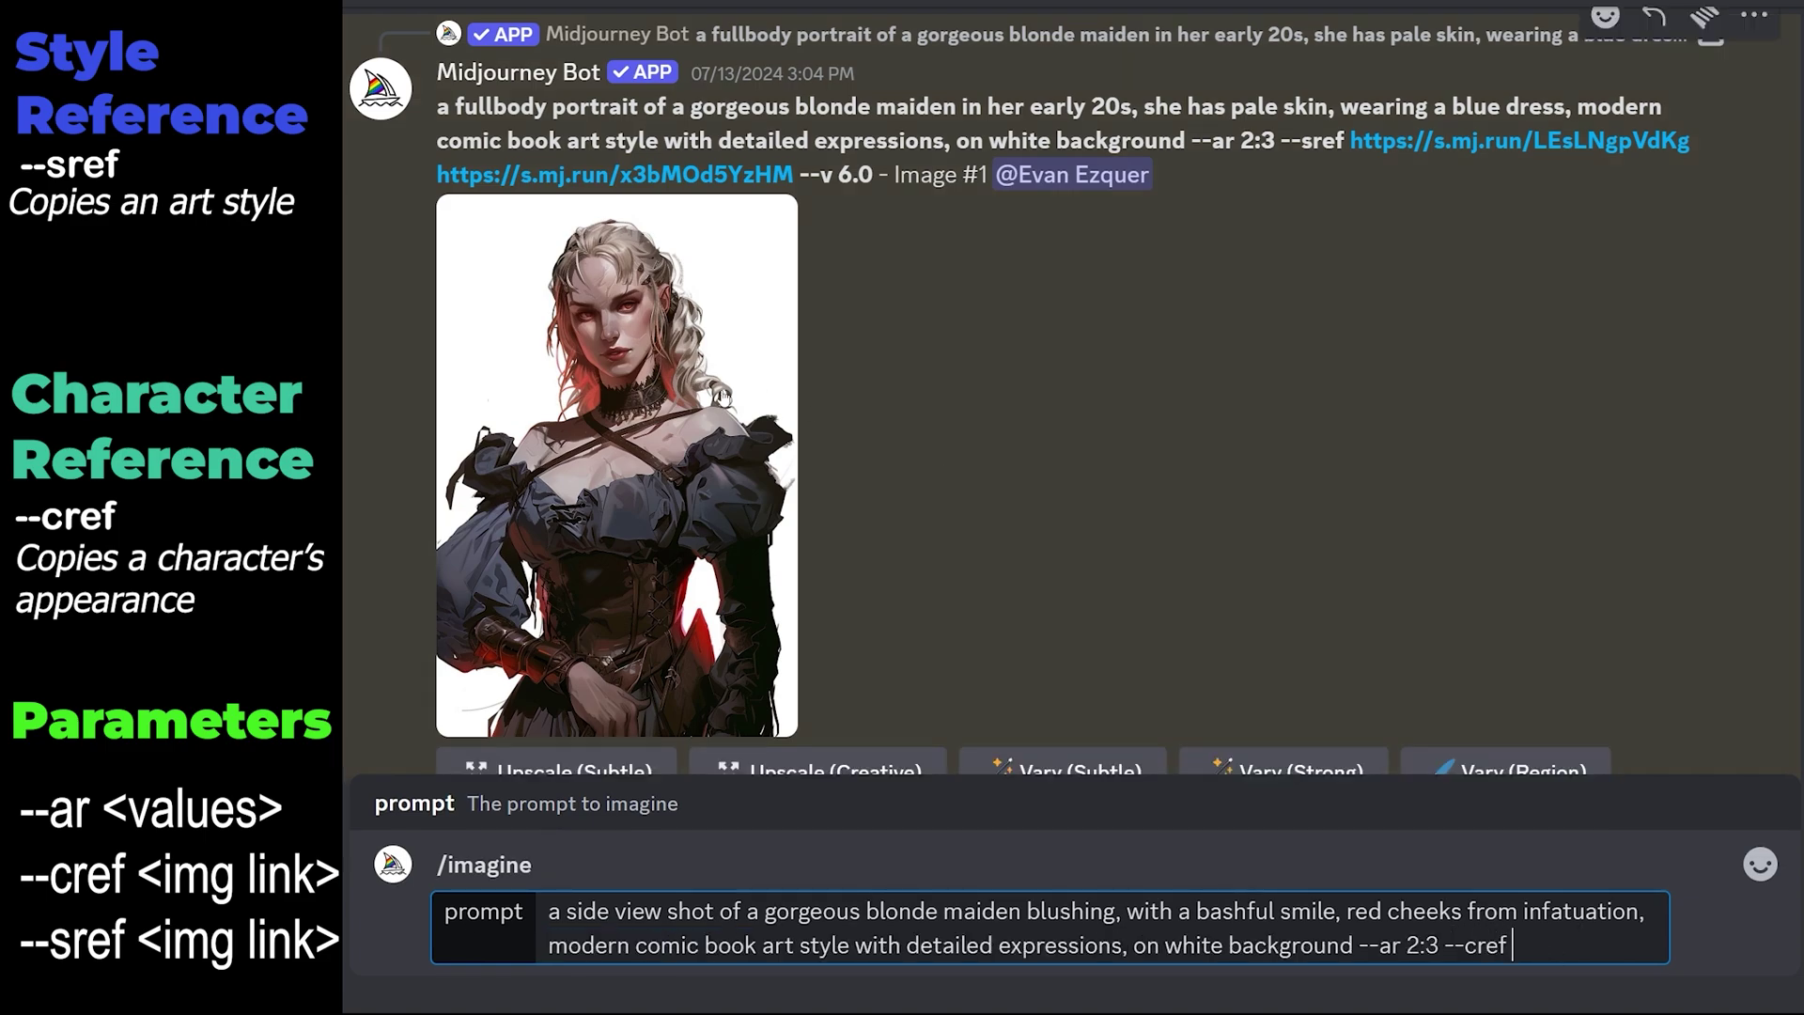
{"action": "key", "text": "ctrl+v"}
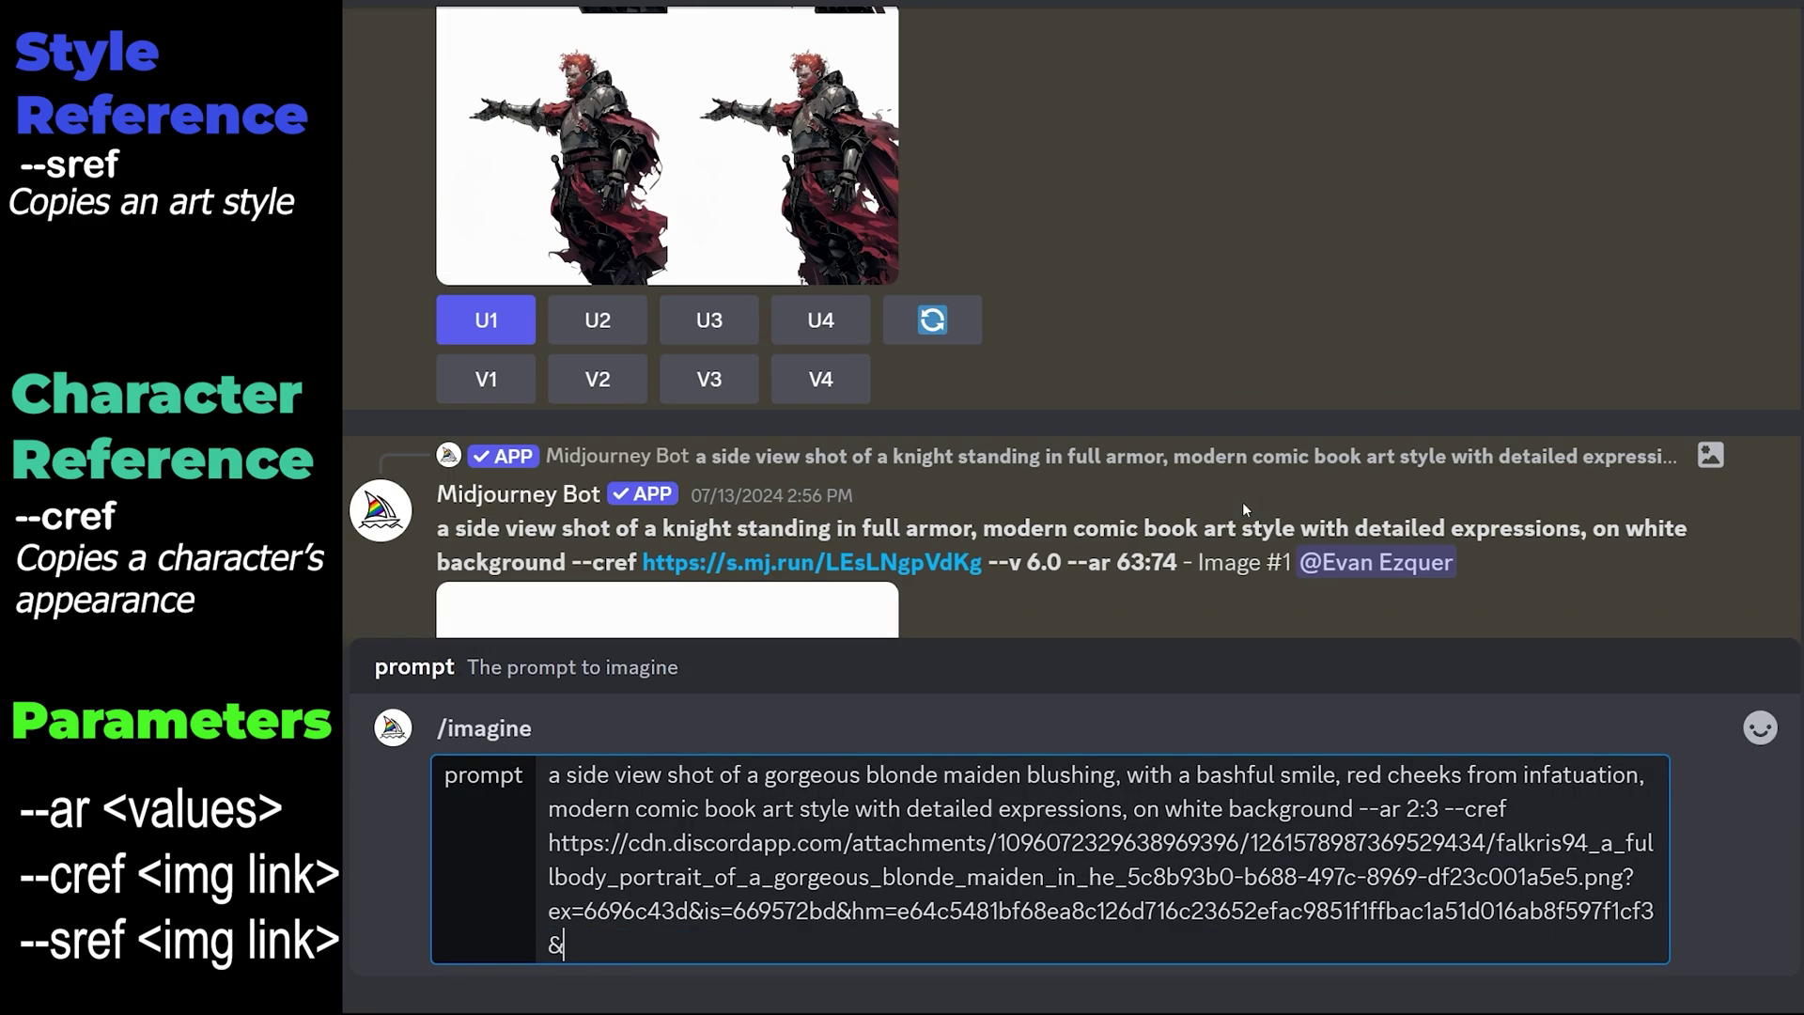
- Add the fullbody knight image as --sref plus --v 6.0, submit the blushing maiden prompt, and upscale image 4
{"action": "type", "text": "--sref"}
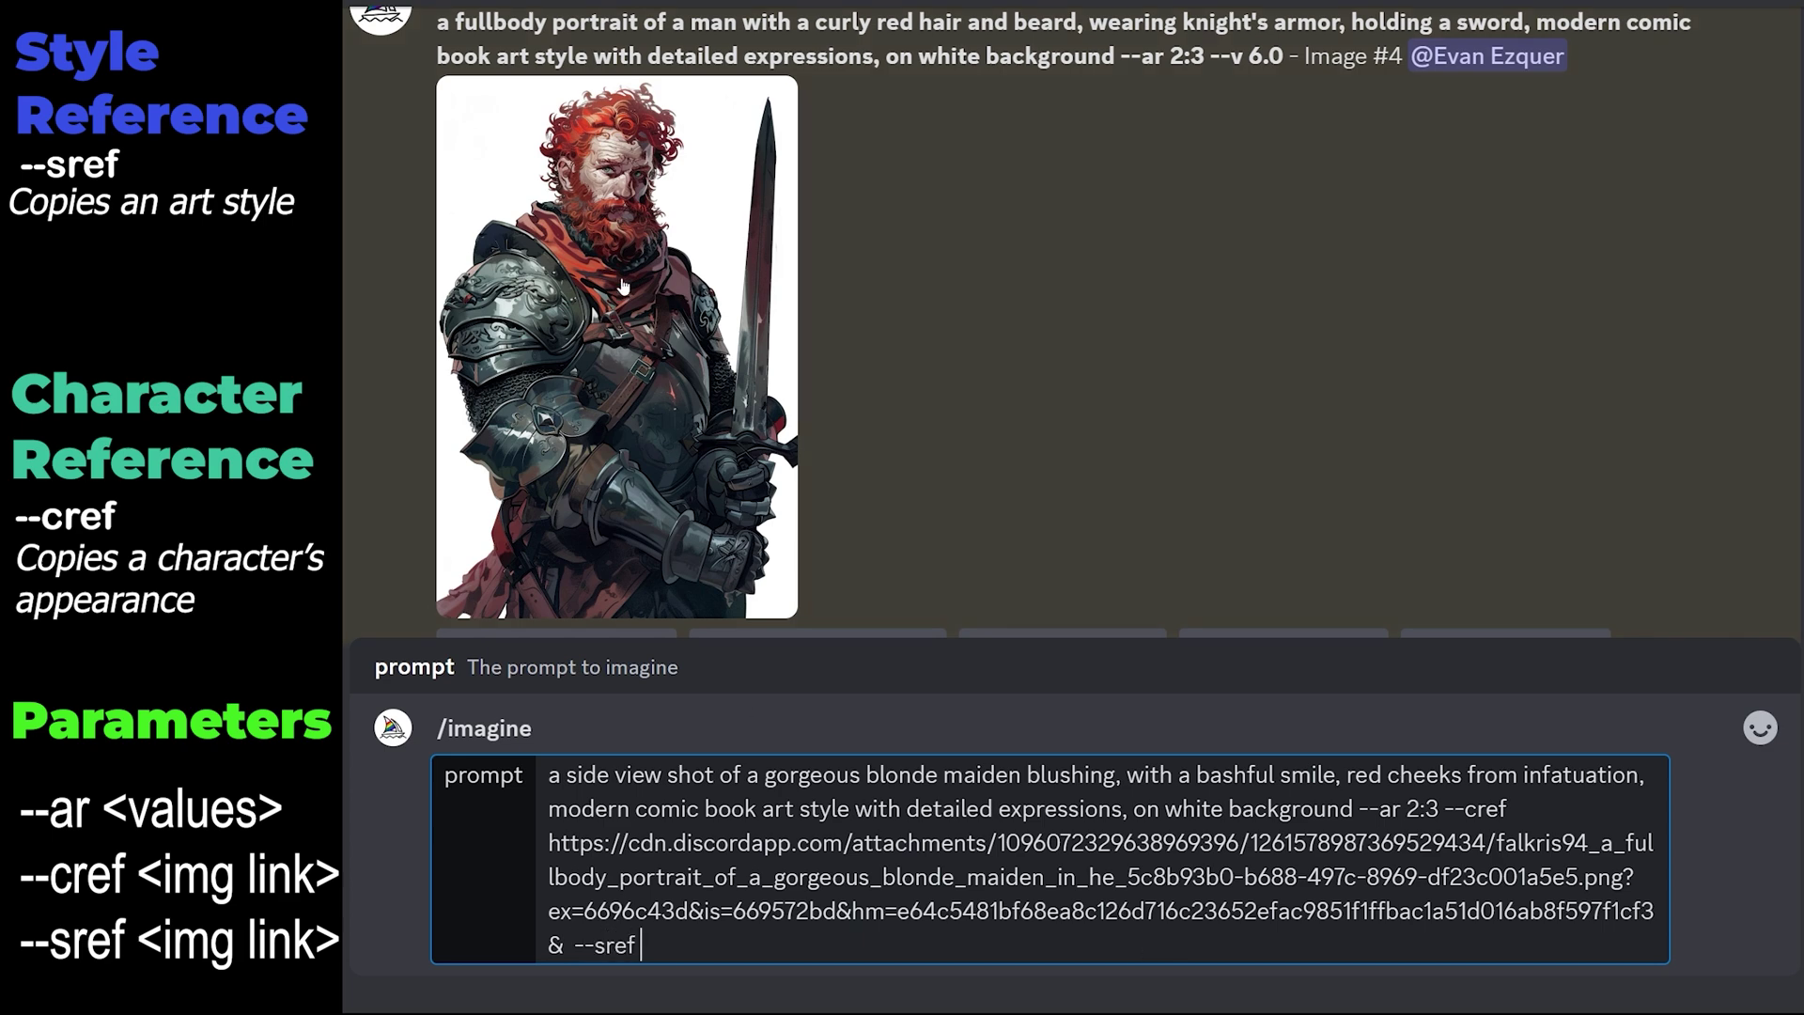
{"action": "key", "text": "ctrl+v"}
{"action": "type", "text": "--v 6.0"}
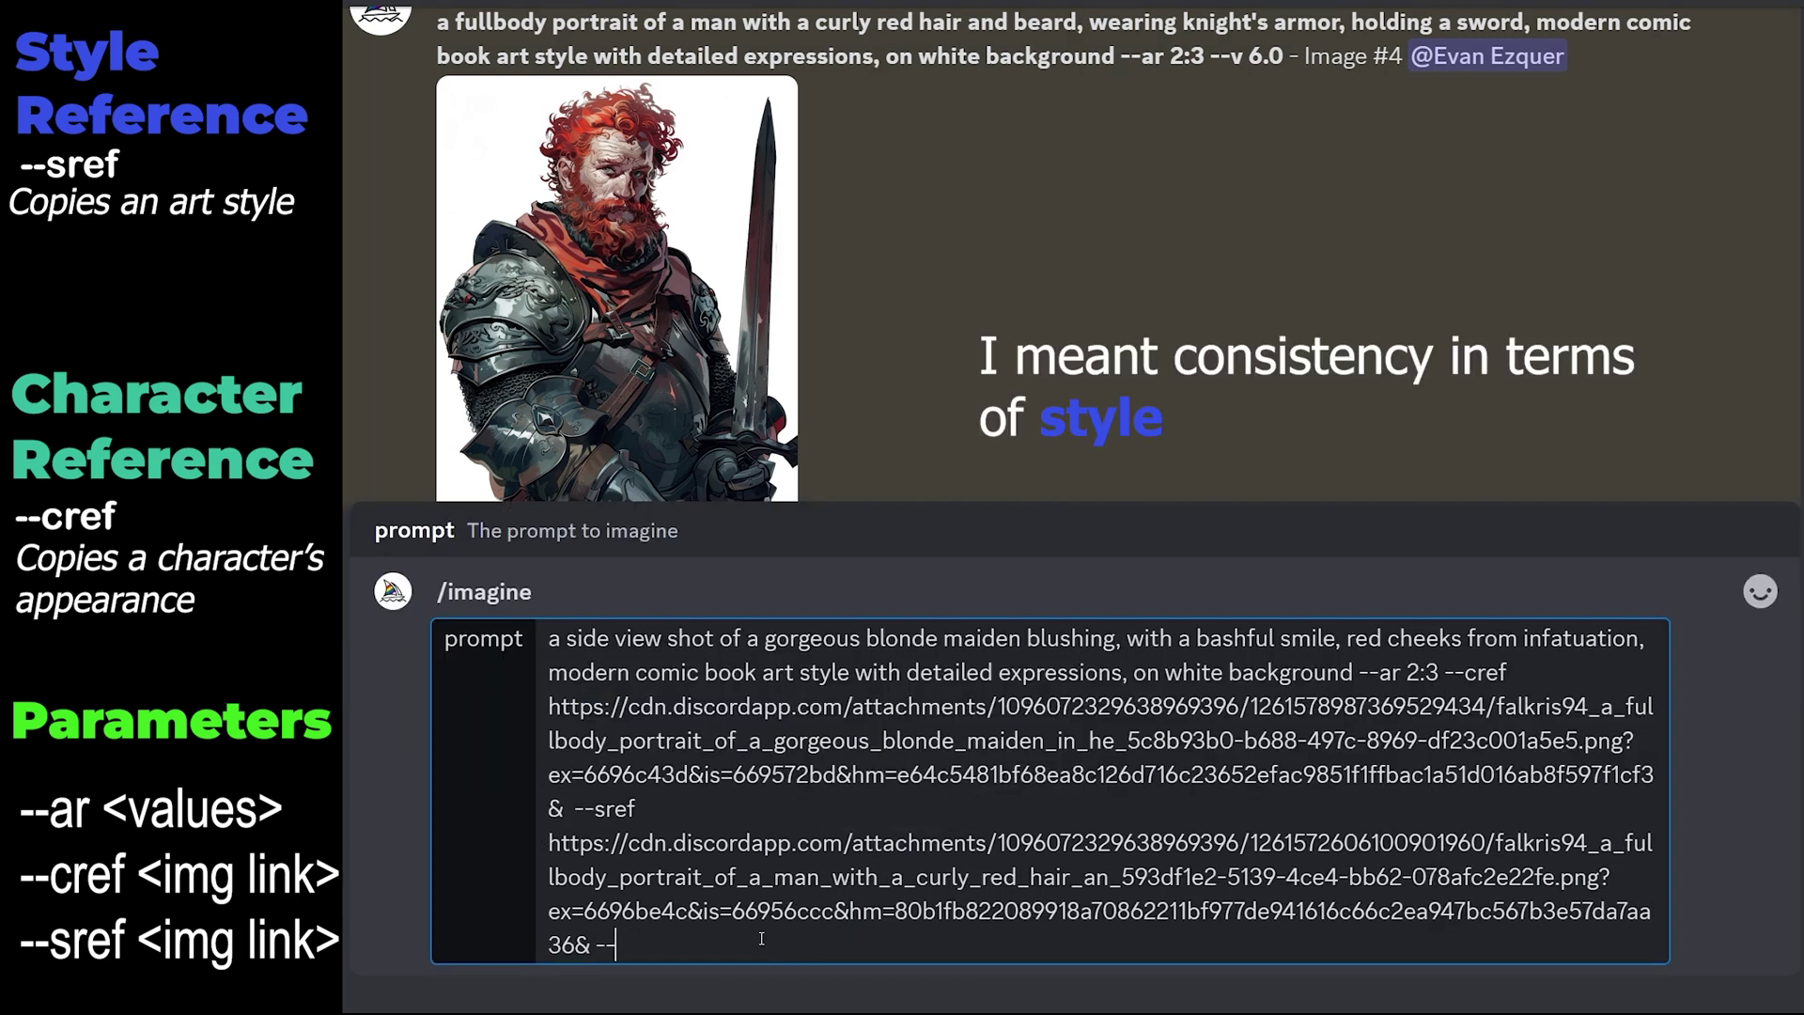
{"action": "key", "text": "Return"}
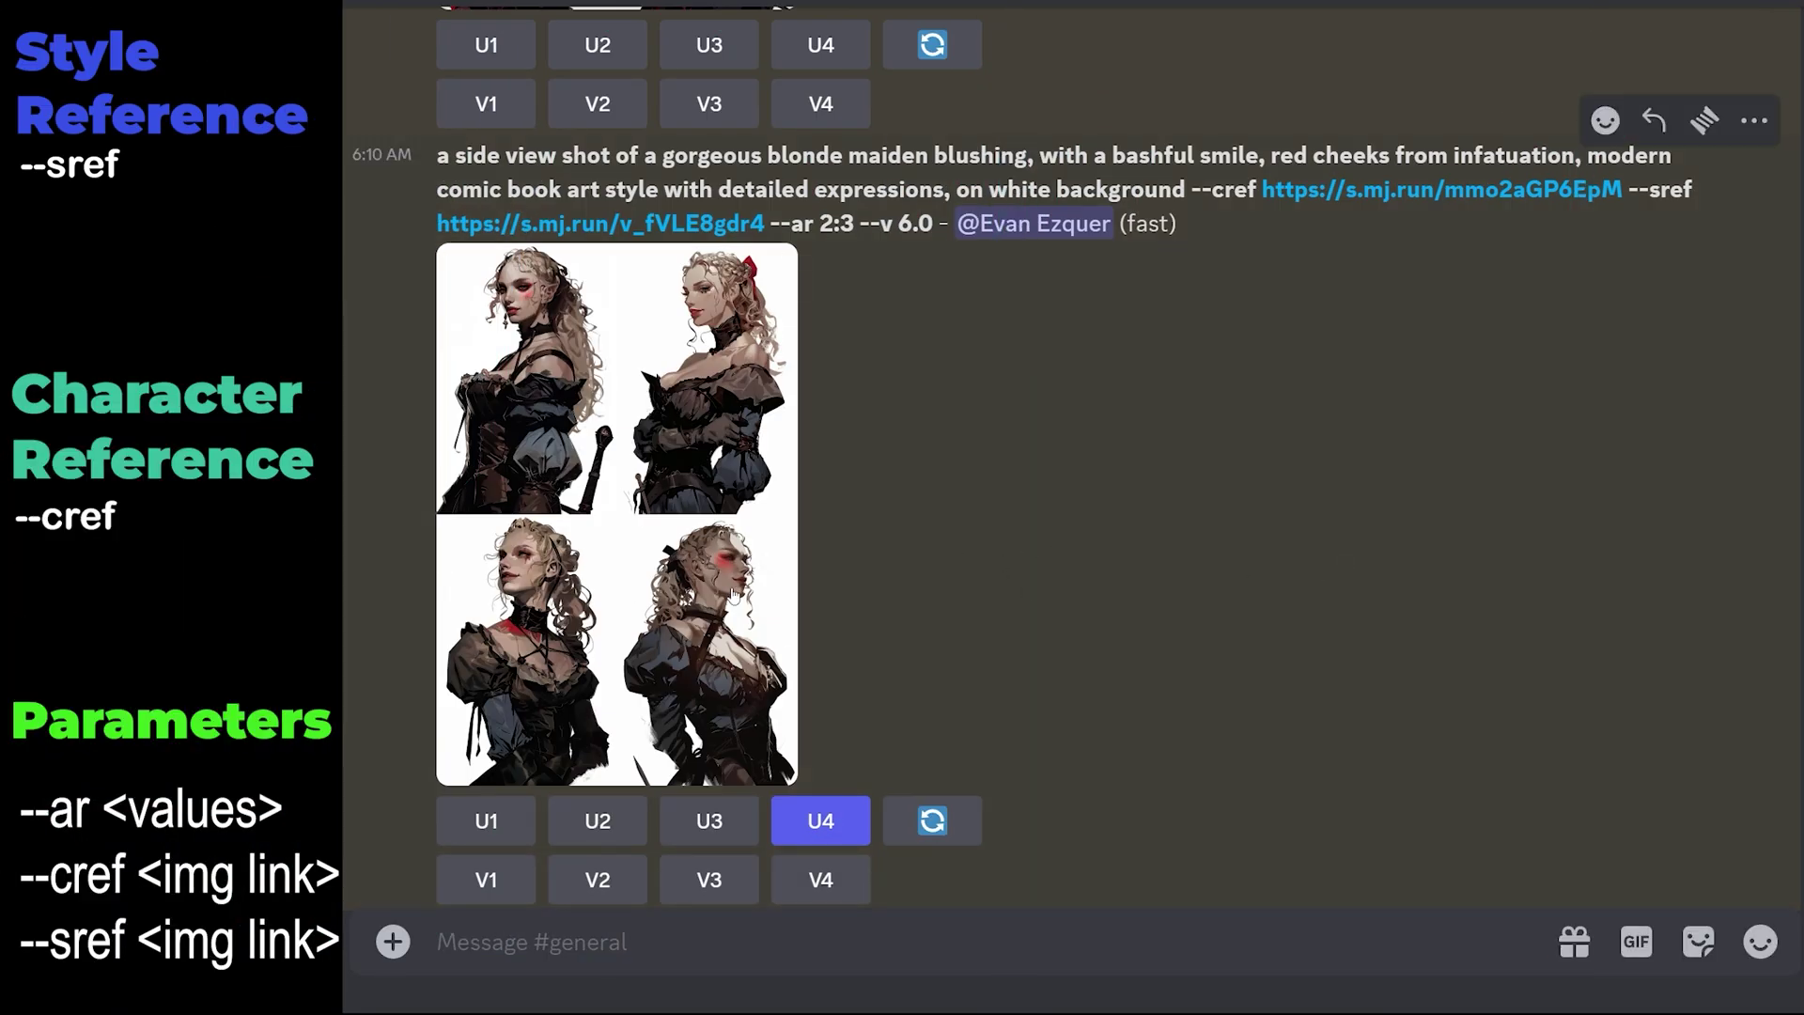
{"action": "left_click", "coordinate": [832, 808]}
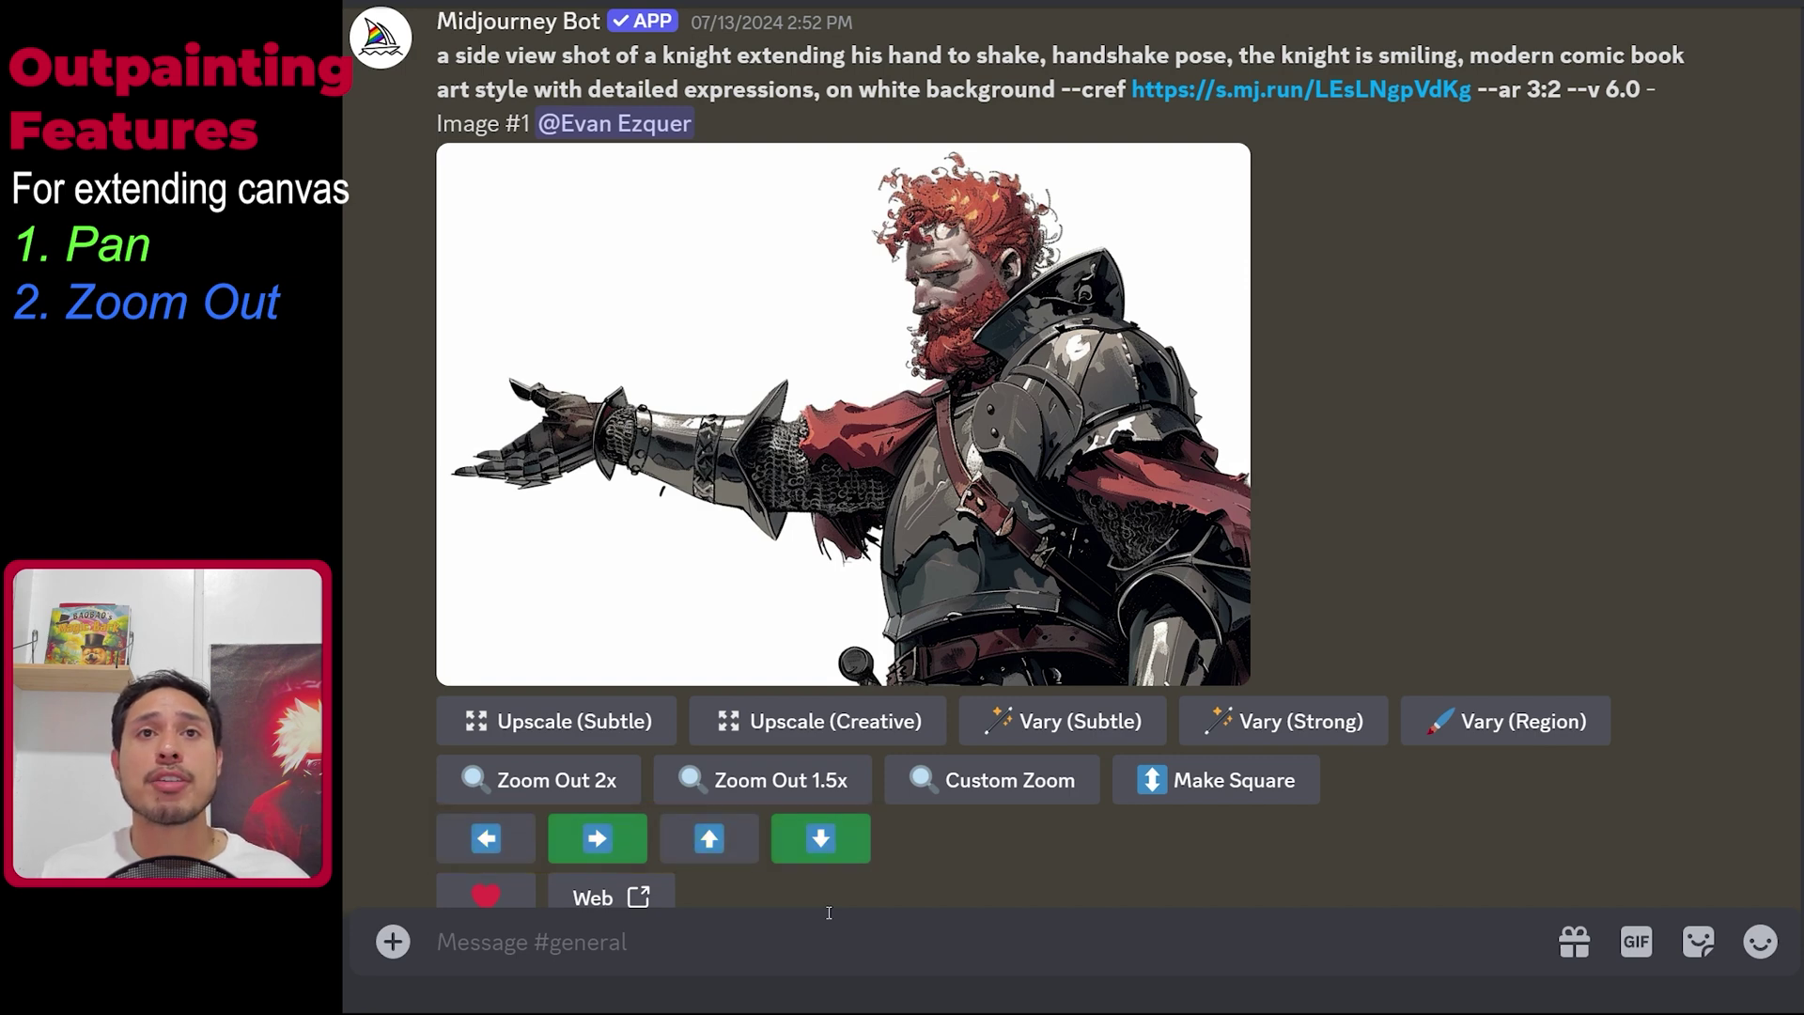
- Pan the handshake knight image down with the prompt "a side view shot of a knight standing in full armor" and upscale image 2
{"action": "left_click", "coordinate": [821, 840]}
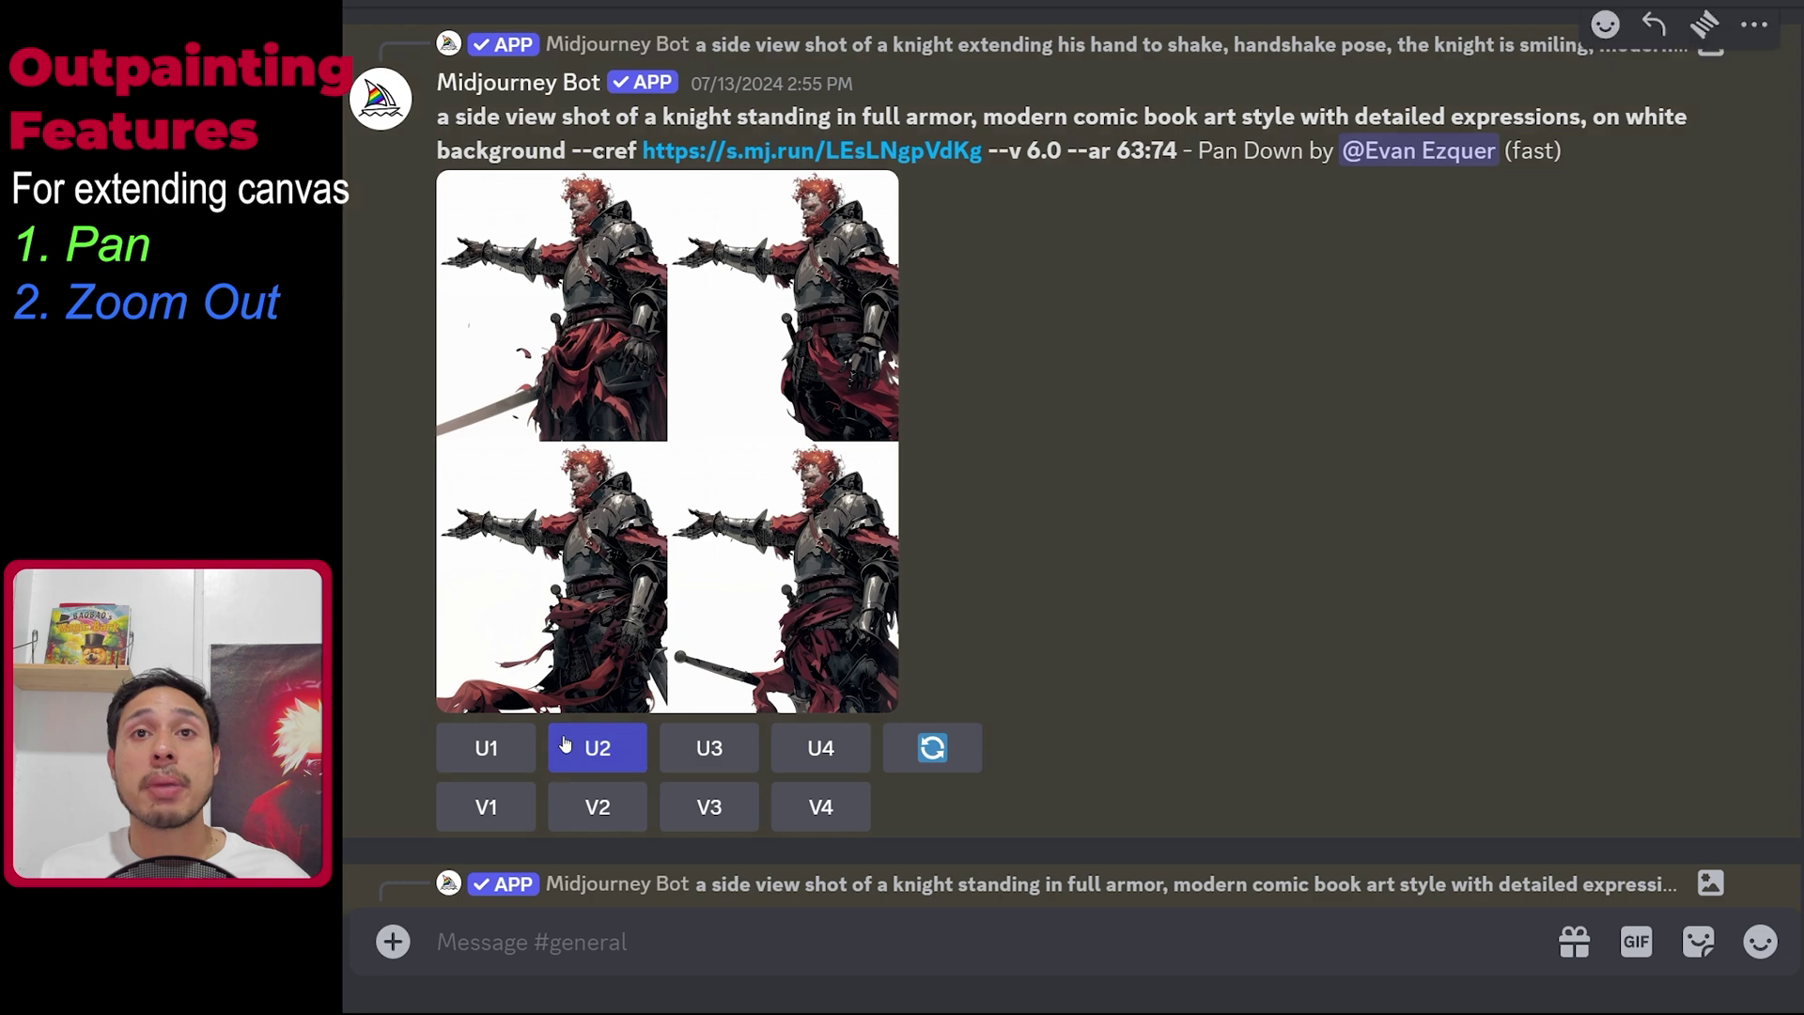
{"action": "left_click", "coordinate": [592, 747]}
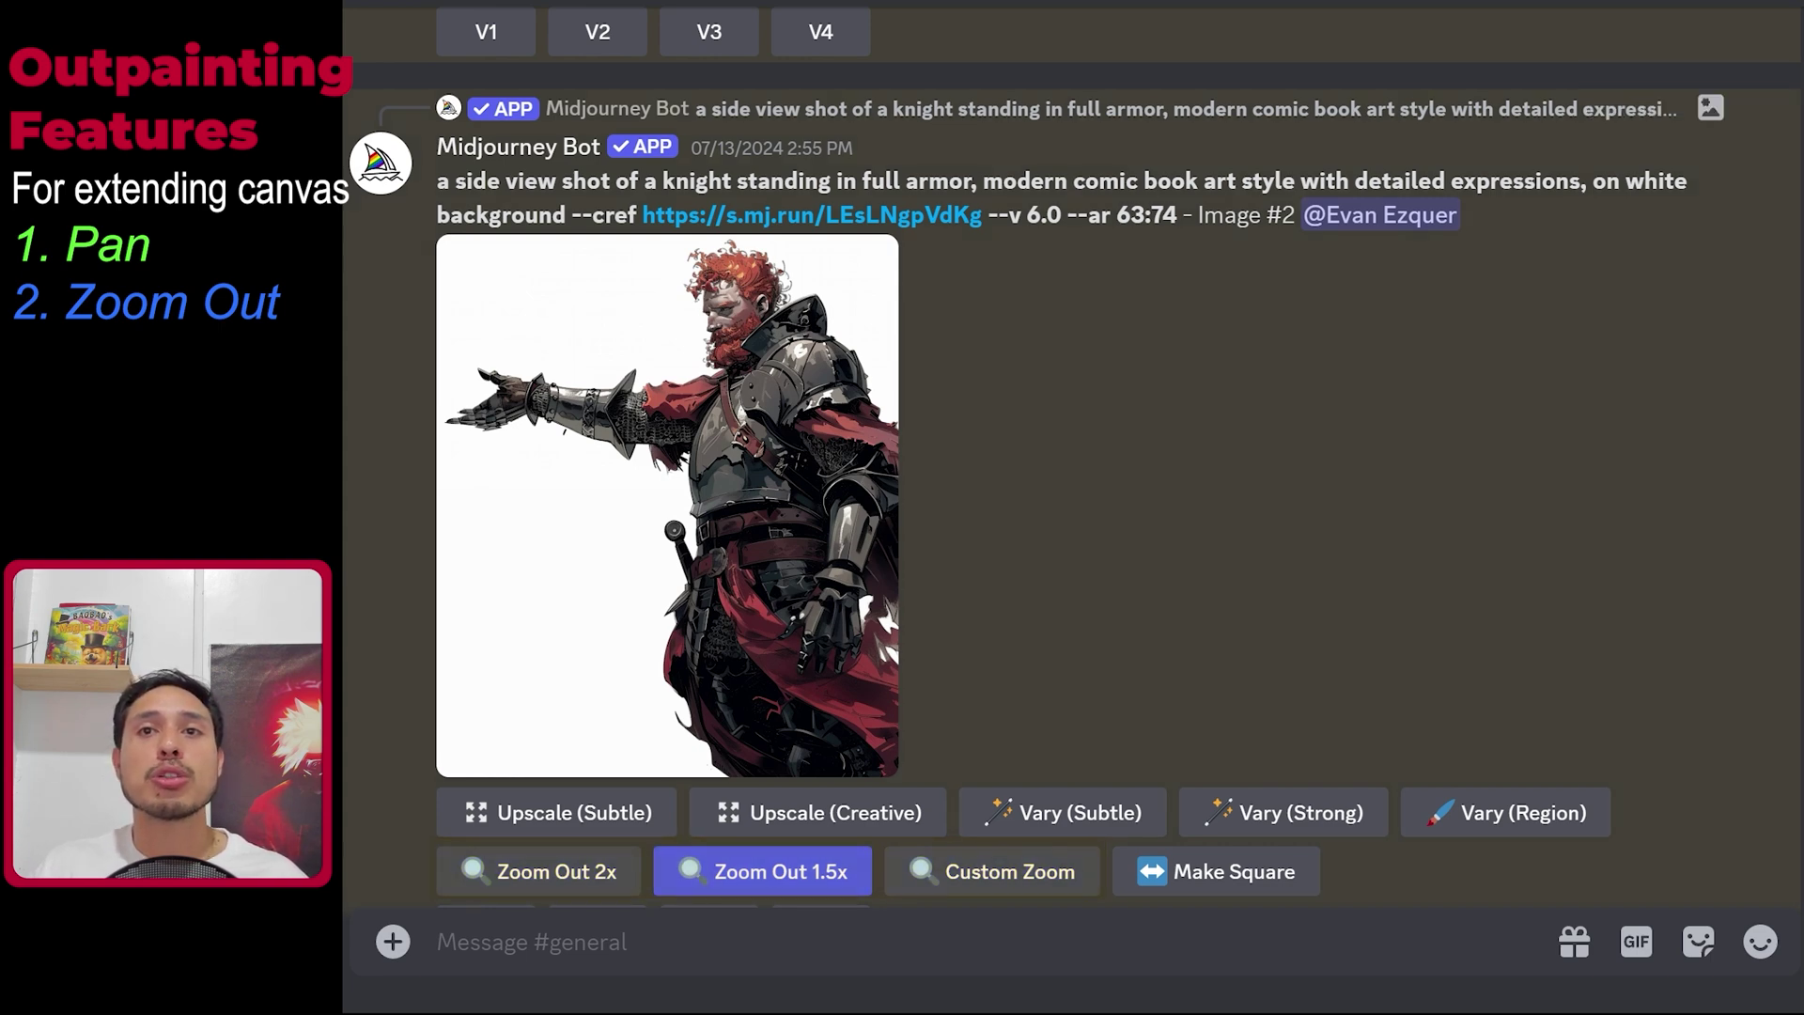
- Zoom out the side-view knight image with the outstretched arm by 1.5x
{"action": "scroll", "coordinate": [1141, 620], "scroll_direction": "down", "scroll_amount": 2}
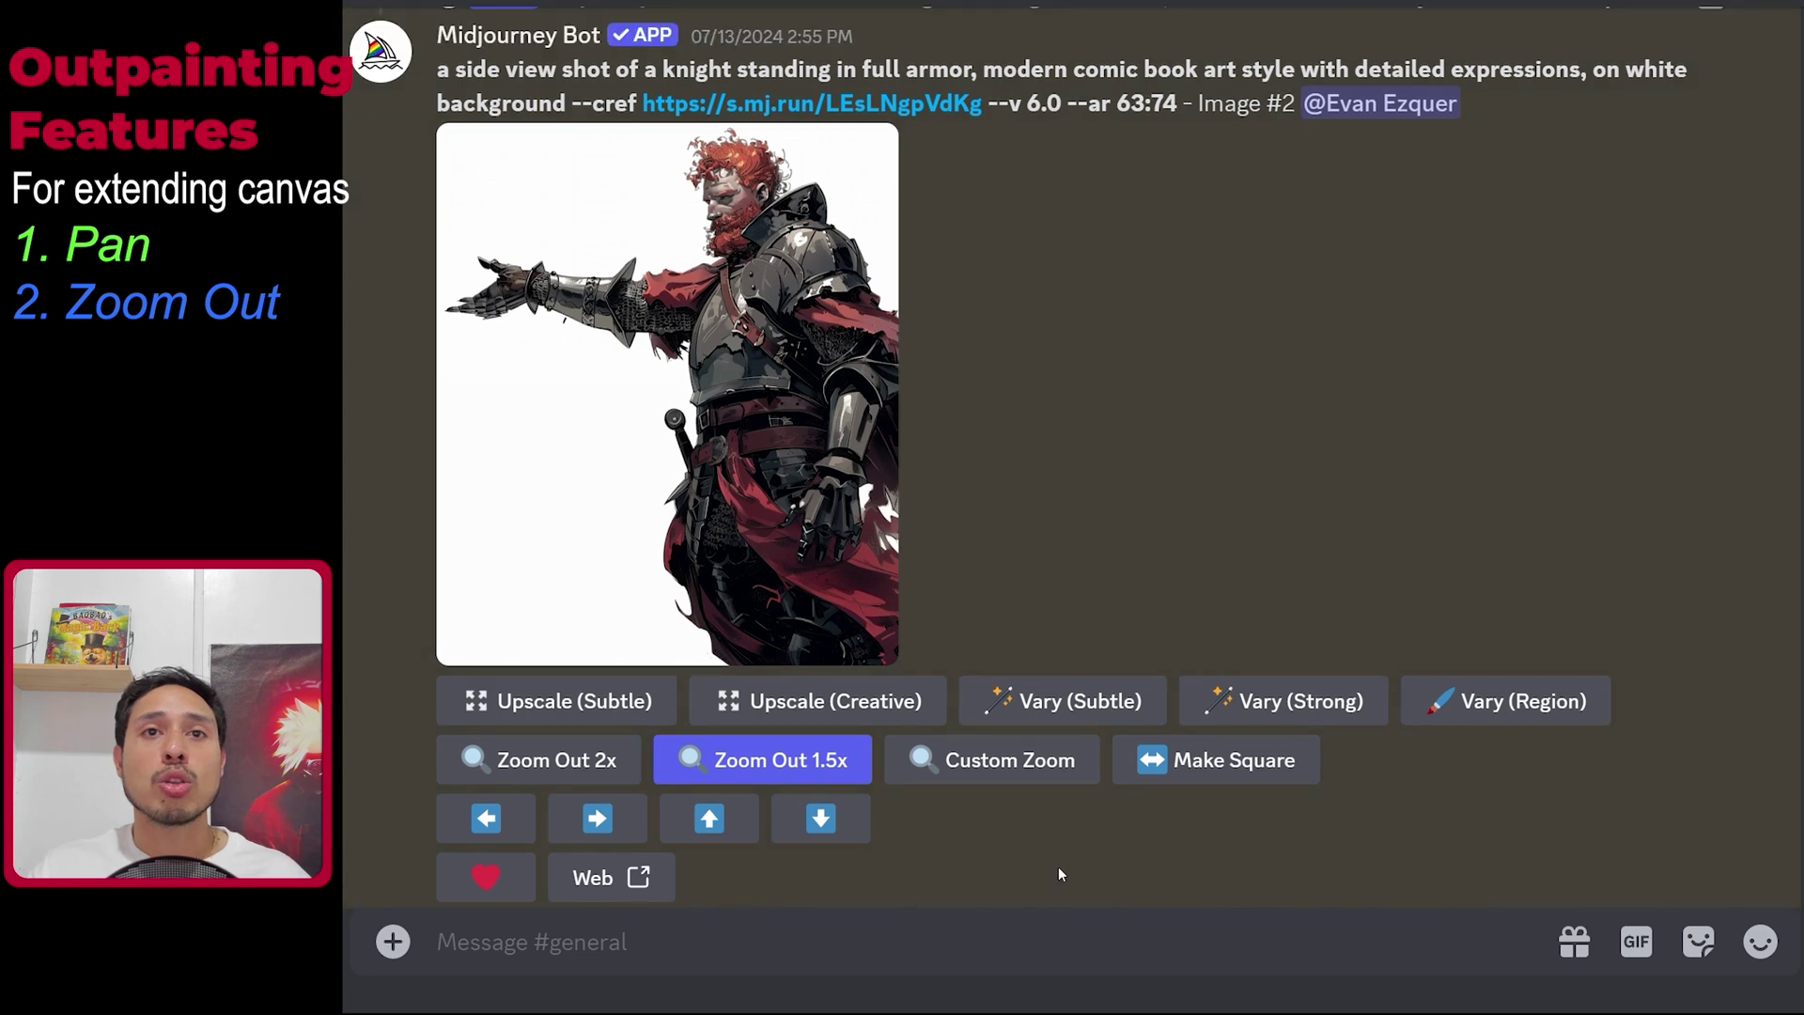
{"action": "left_click", "coordinate": [815, 770]}
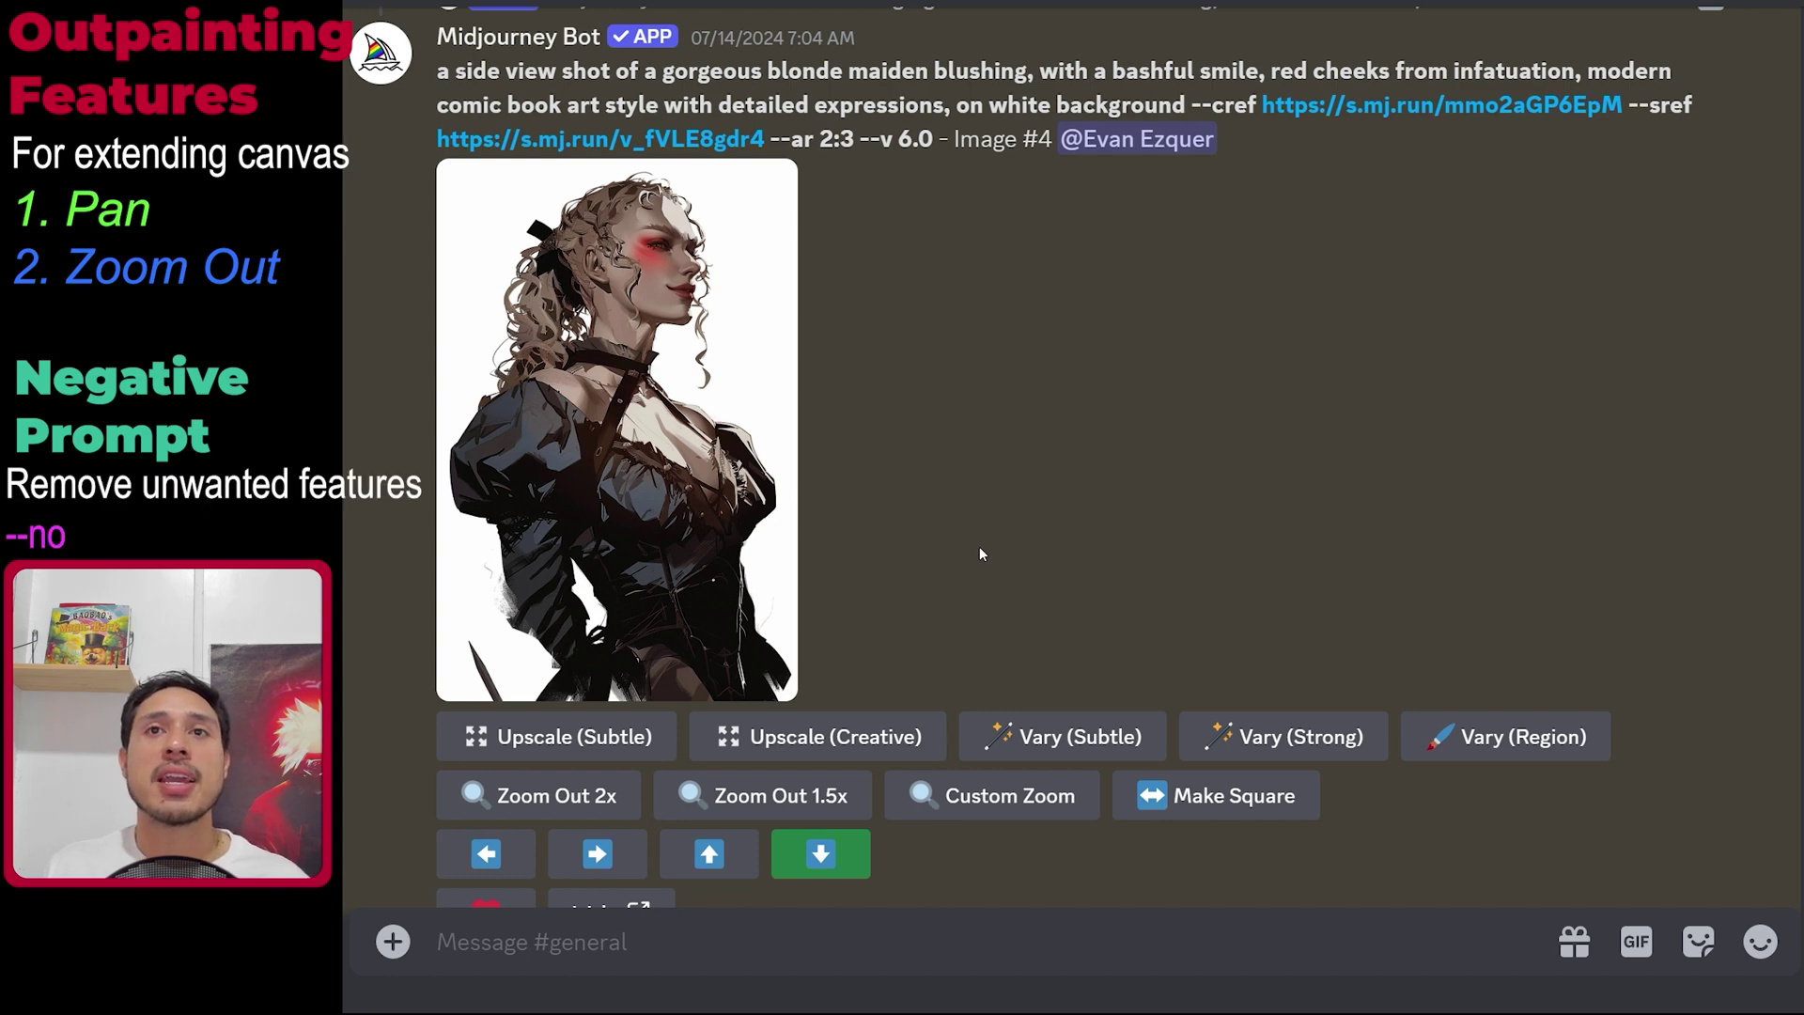
- Begin panning the blushing maiden image down and replace "with a bashful smile" in its prompt with "she has no sword"
{"action": "left_click", "coordinate": [851, 859]}
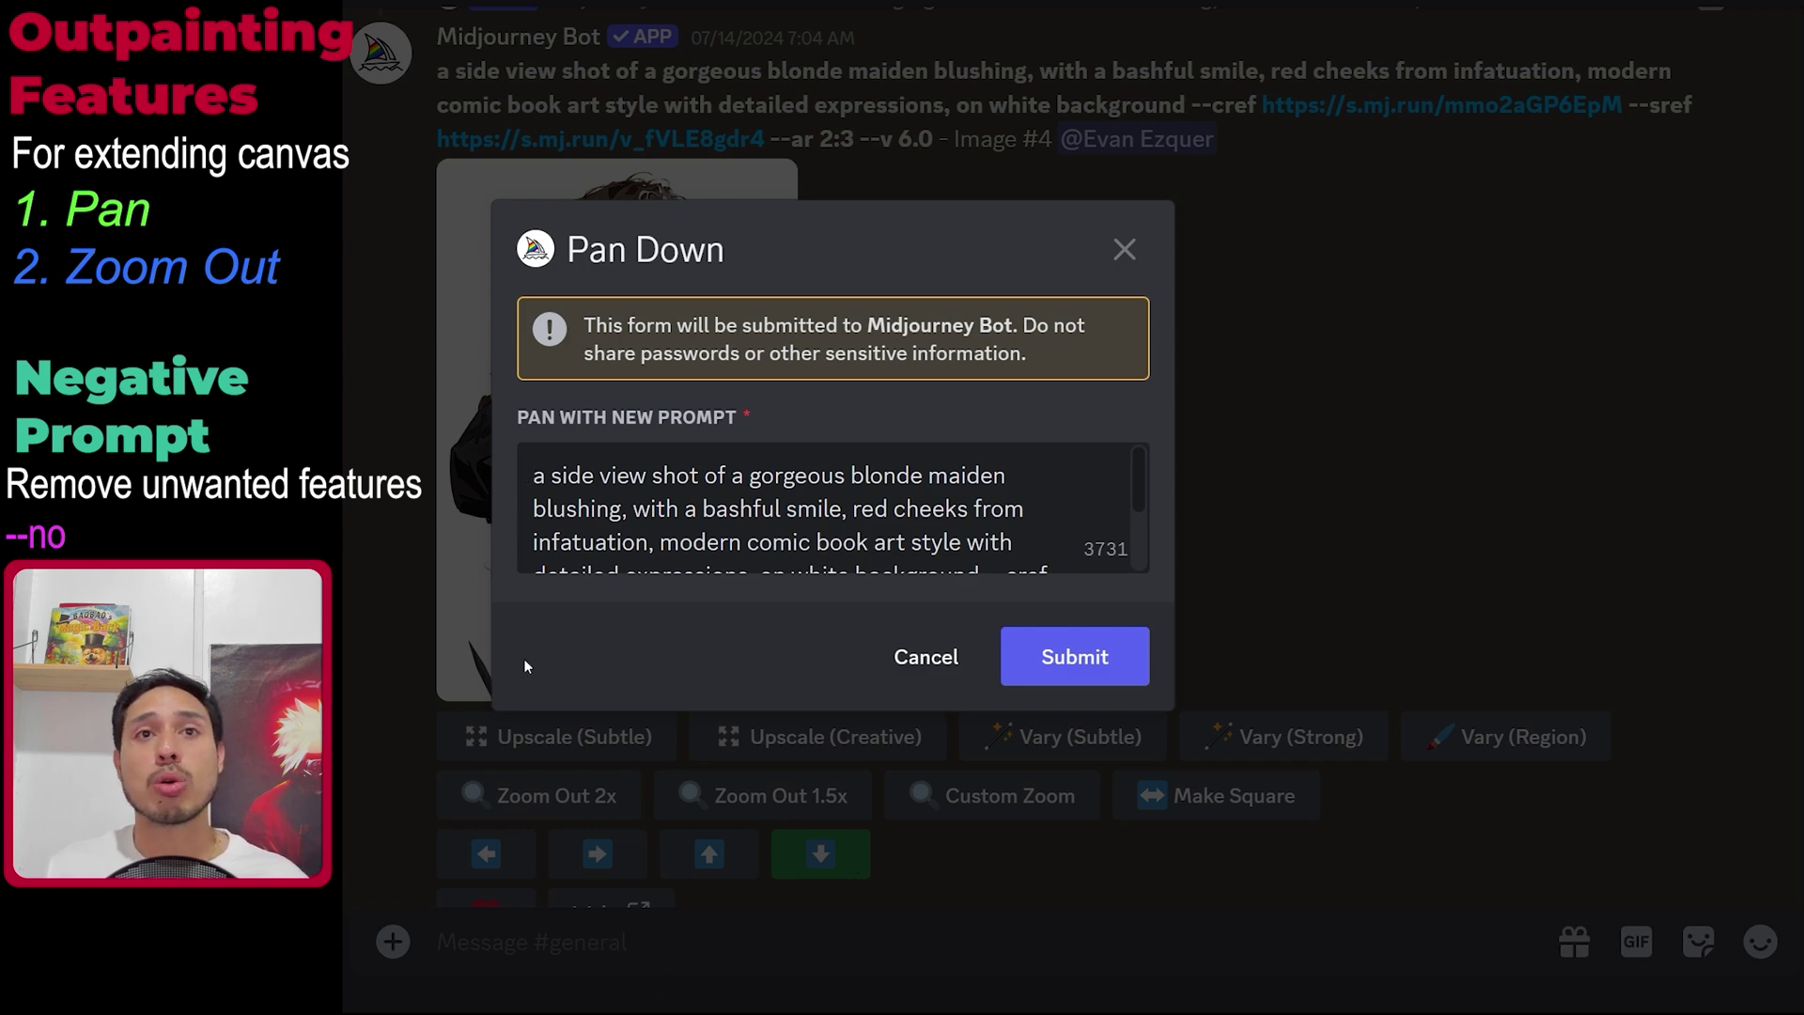
{"action": "left_click_drag", "start_coordinate": [633, 509], "coordinate": [848, 508]}
{"action": "type", "text": "she has no sword"}
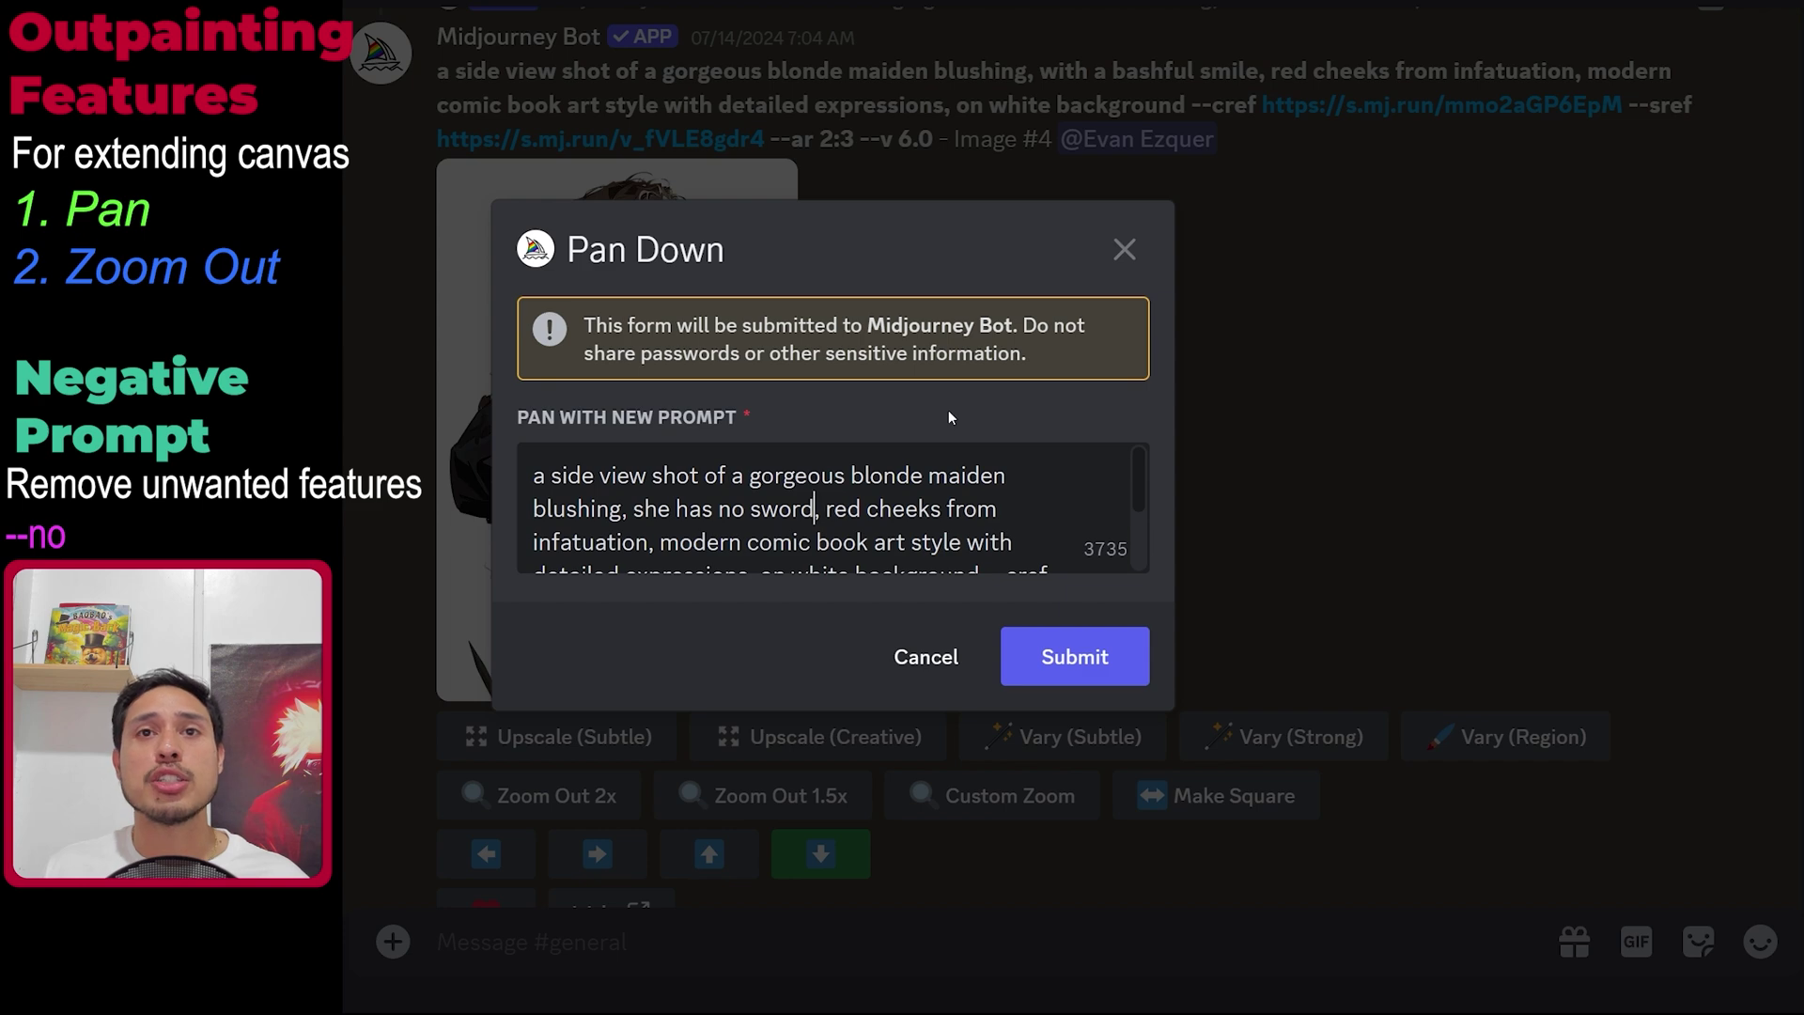
- Replace the version parameter at the end of the pan prompt with "--no sword, weapon" and submit it
{"action": "scroll", "coordinate": [940, 507], "scroll_direction": "down", "scroll_amount": 3}
{"action": "left_click_drag", "start_coordinate": [1009, 542], "coordinate": [938, 542]}
{"action": "key", "text": "BackSpace"}
{"action": "type", "text": "--ar 2:3 --"}
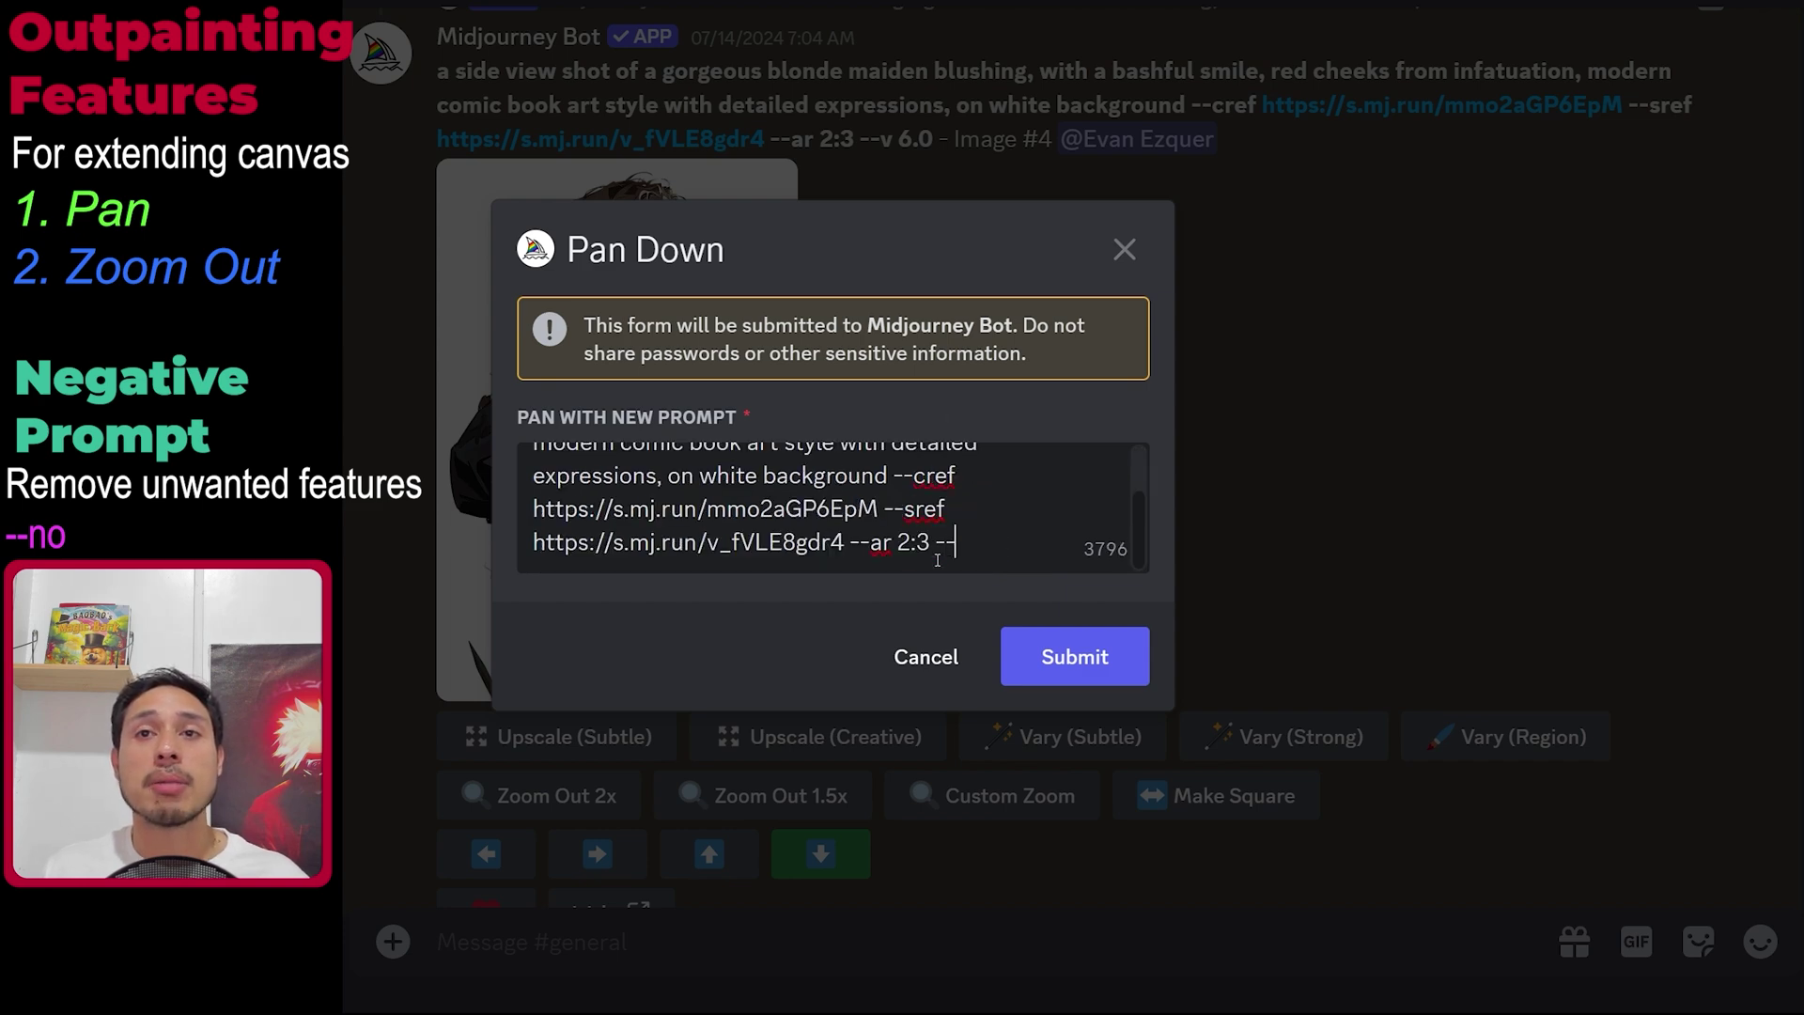
{"action": "type", "text": "no swo"}
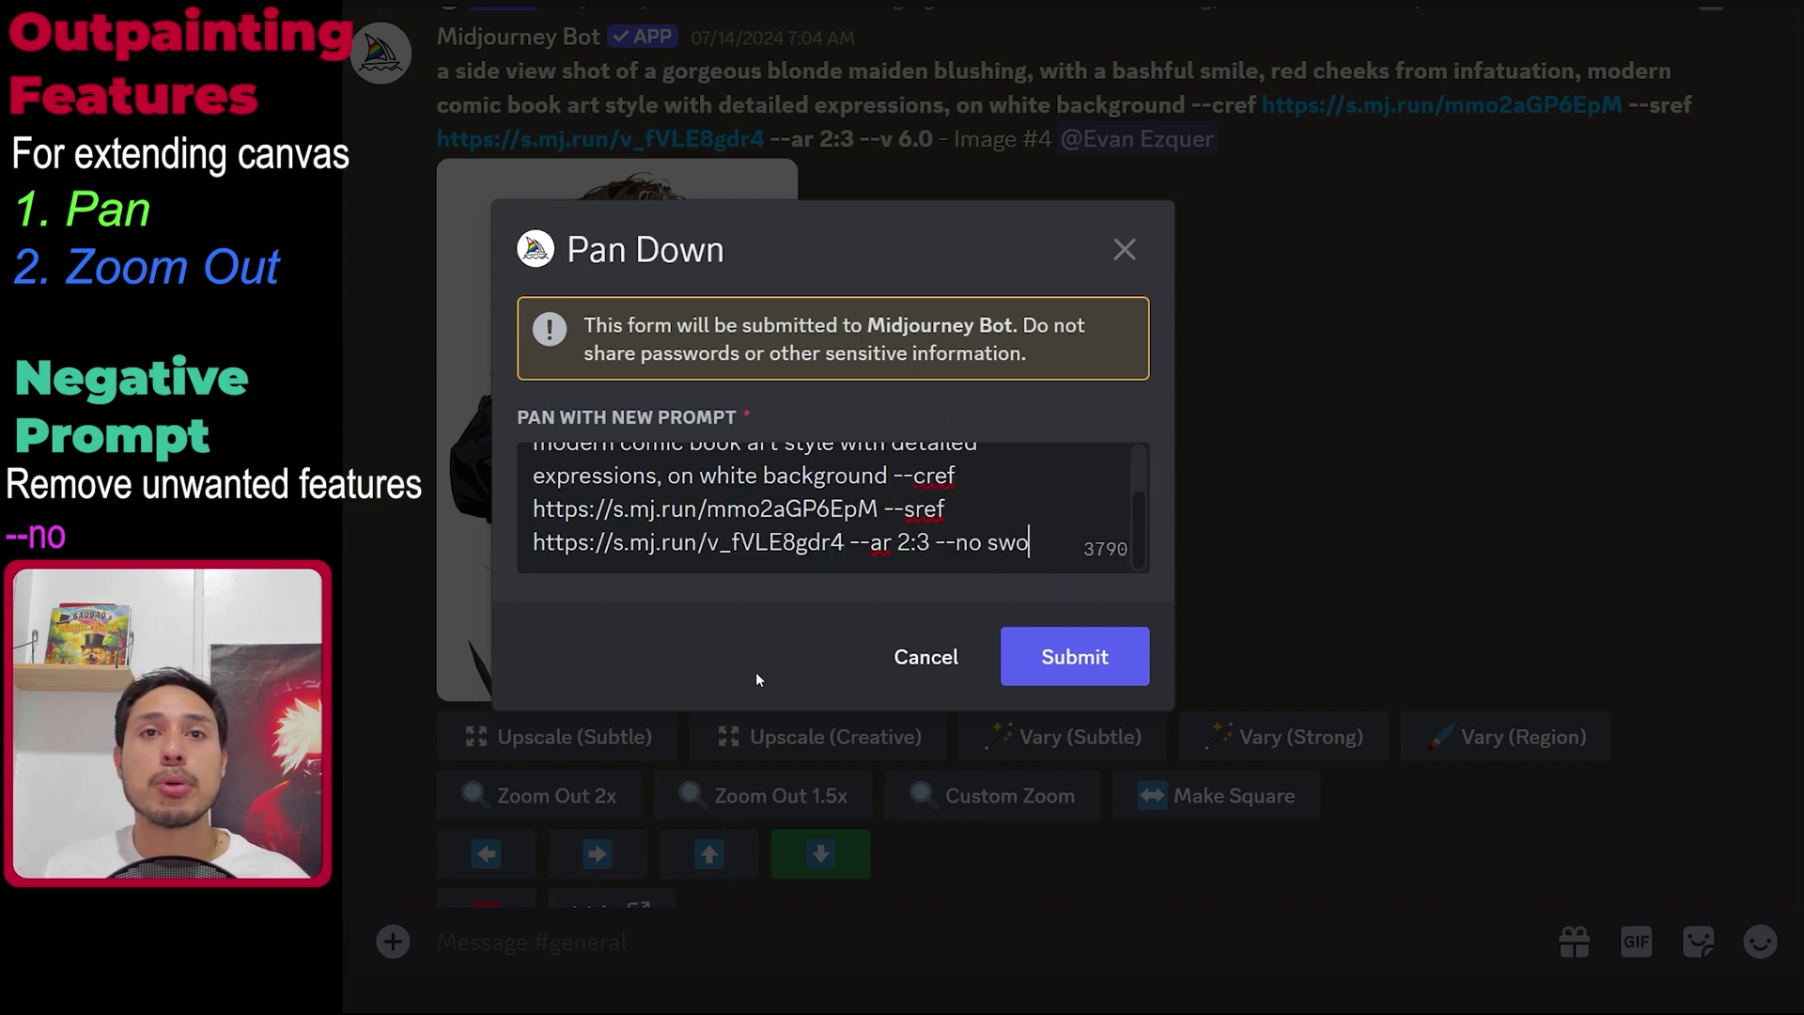
{"action": "type", "text": "rd, weapon"}
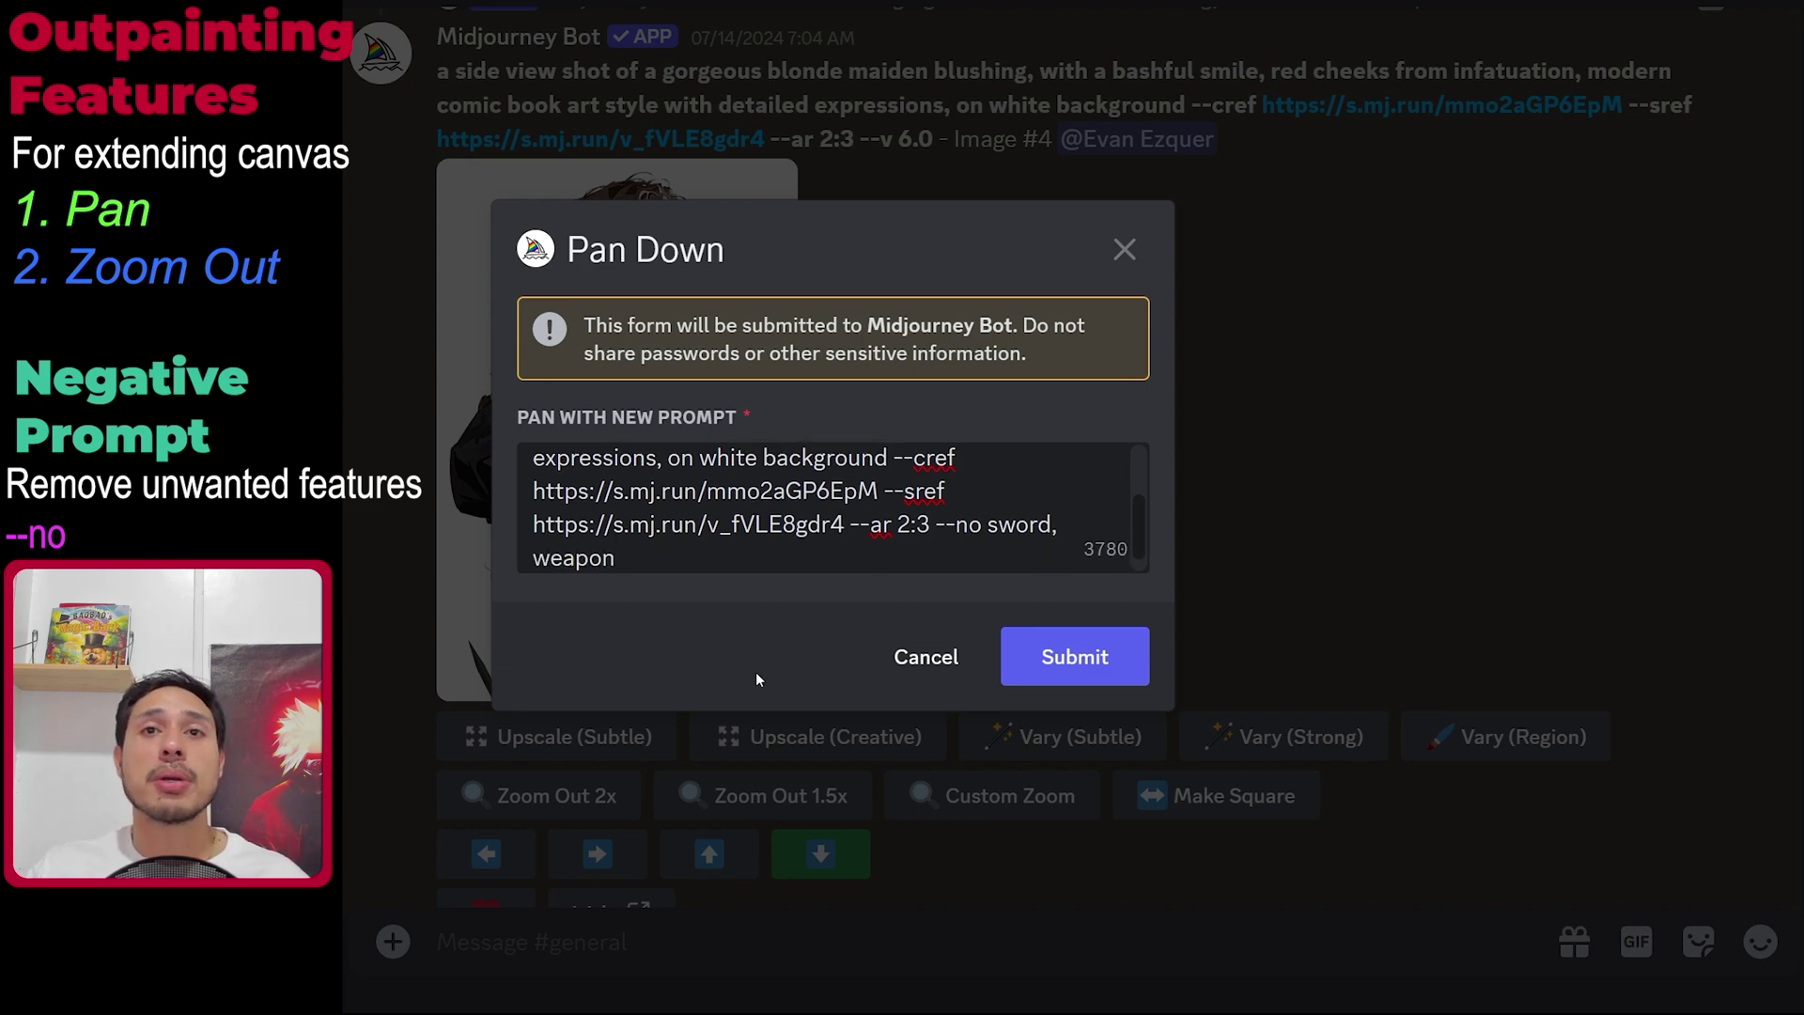
{"action": "left_click", "coordinate": [1126, 661]}
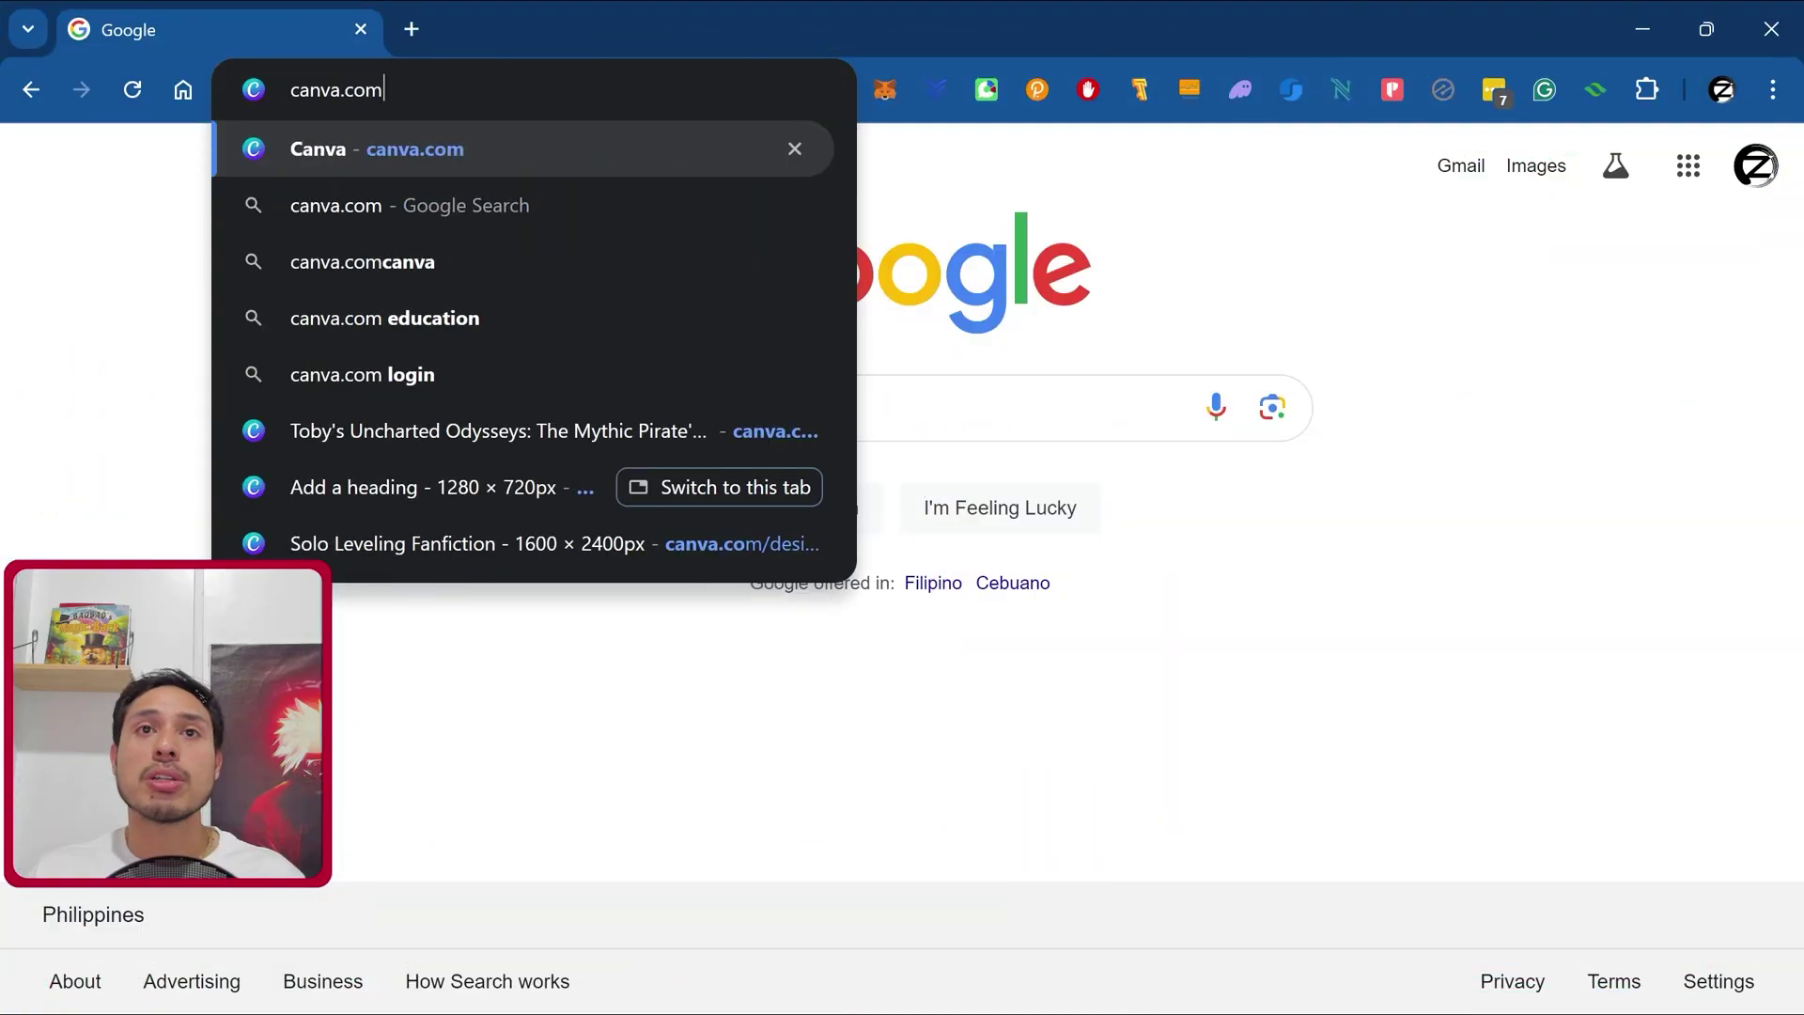
- Open canva.com and create a blank design with the custom size 1920 × 1080 px
{"action": "key", "text": "Return"}
{"action": "left_click", "coordinate": [1508, 168]}
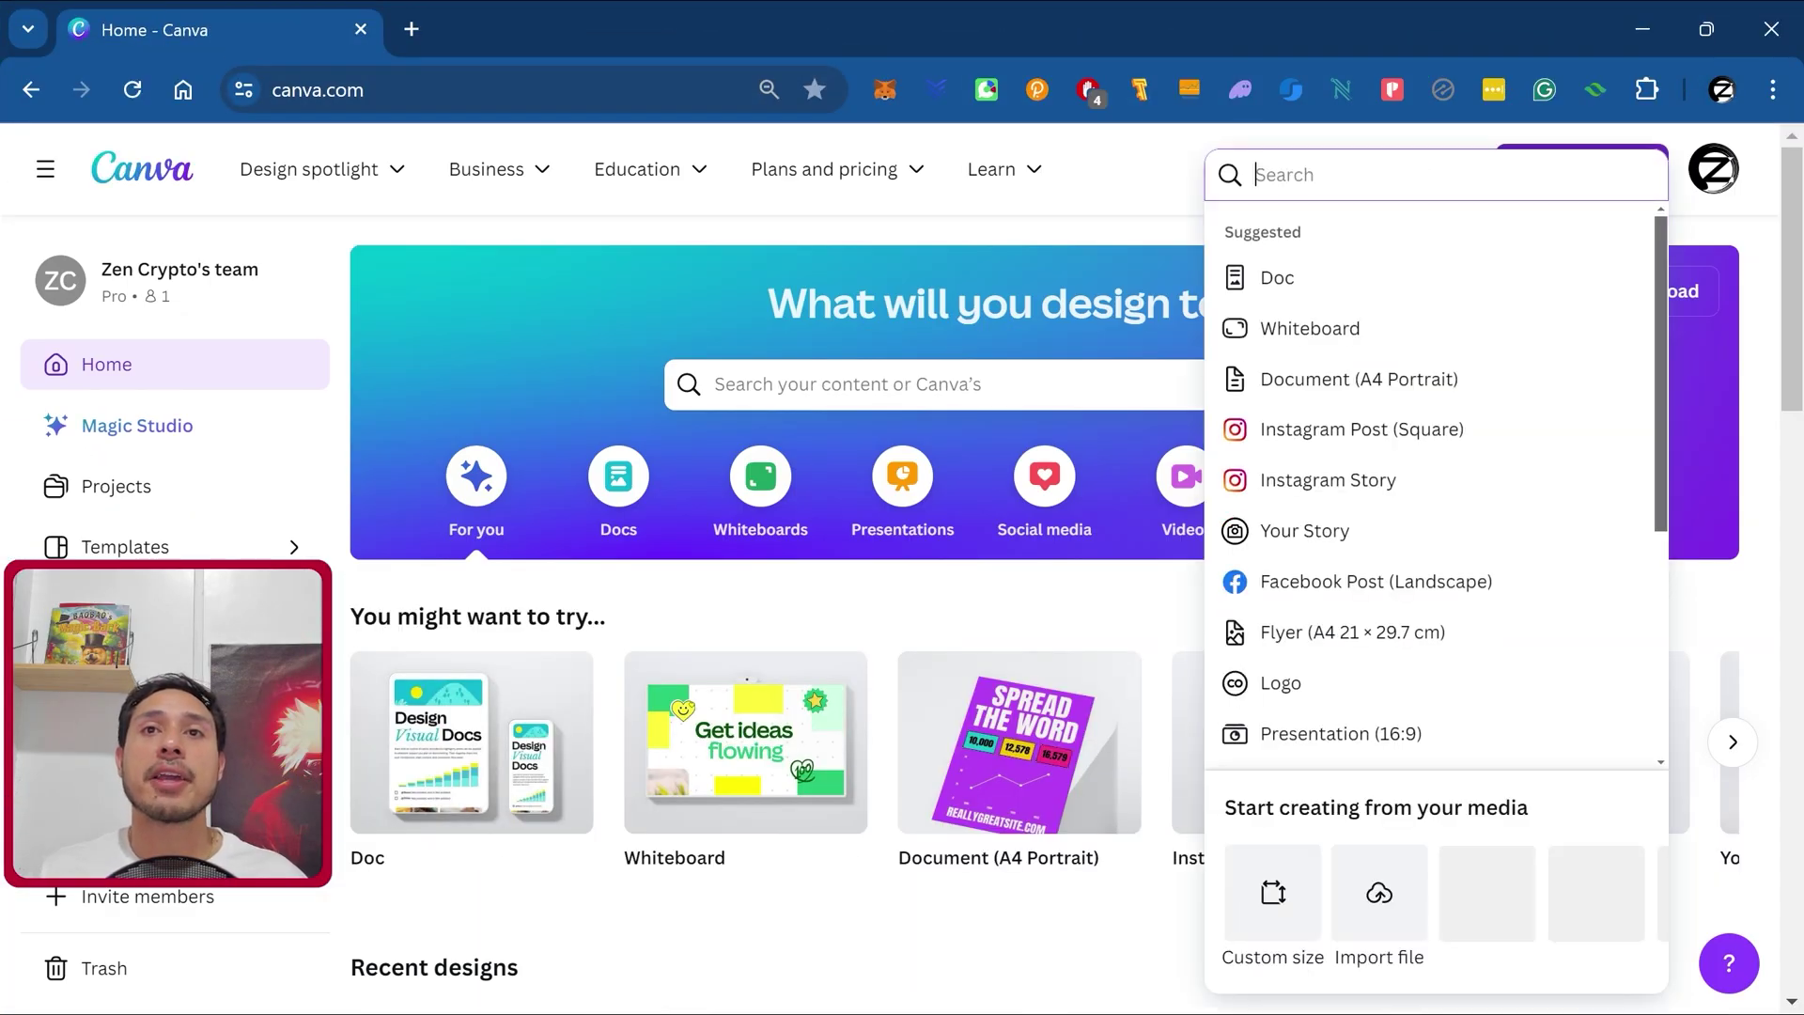
{"action": "left_click", "coordinate": [1270, 907]}
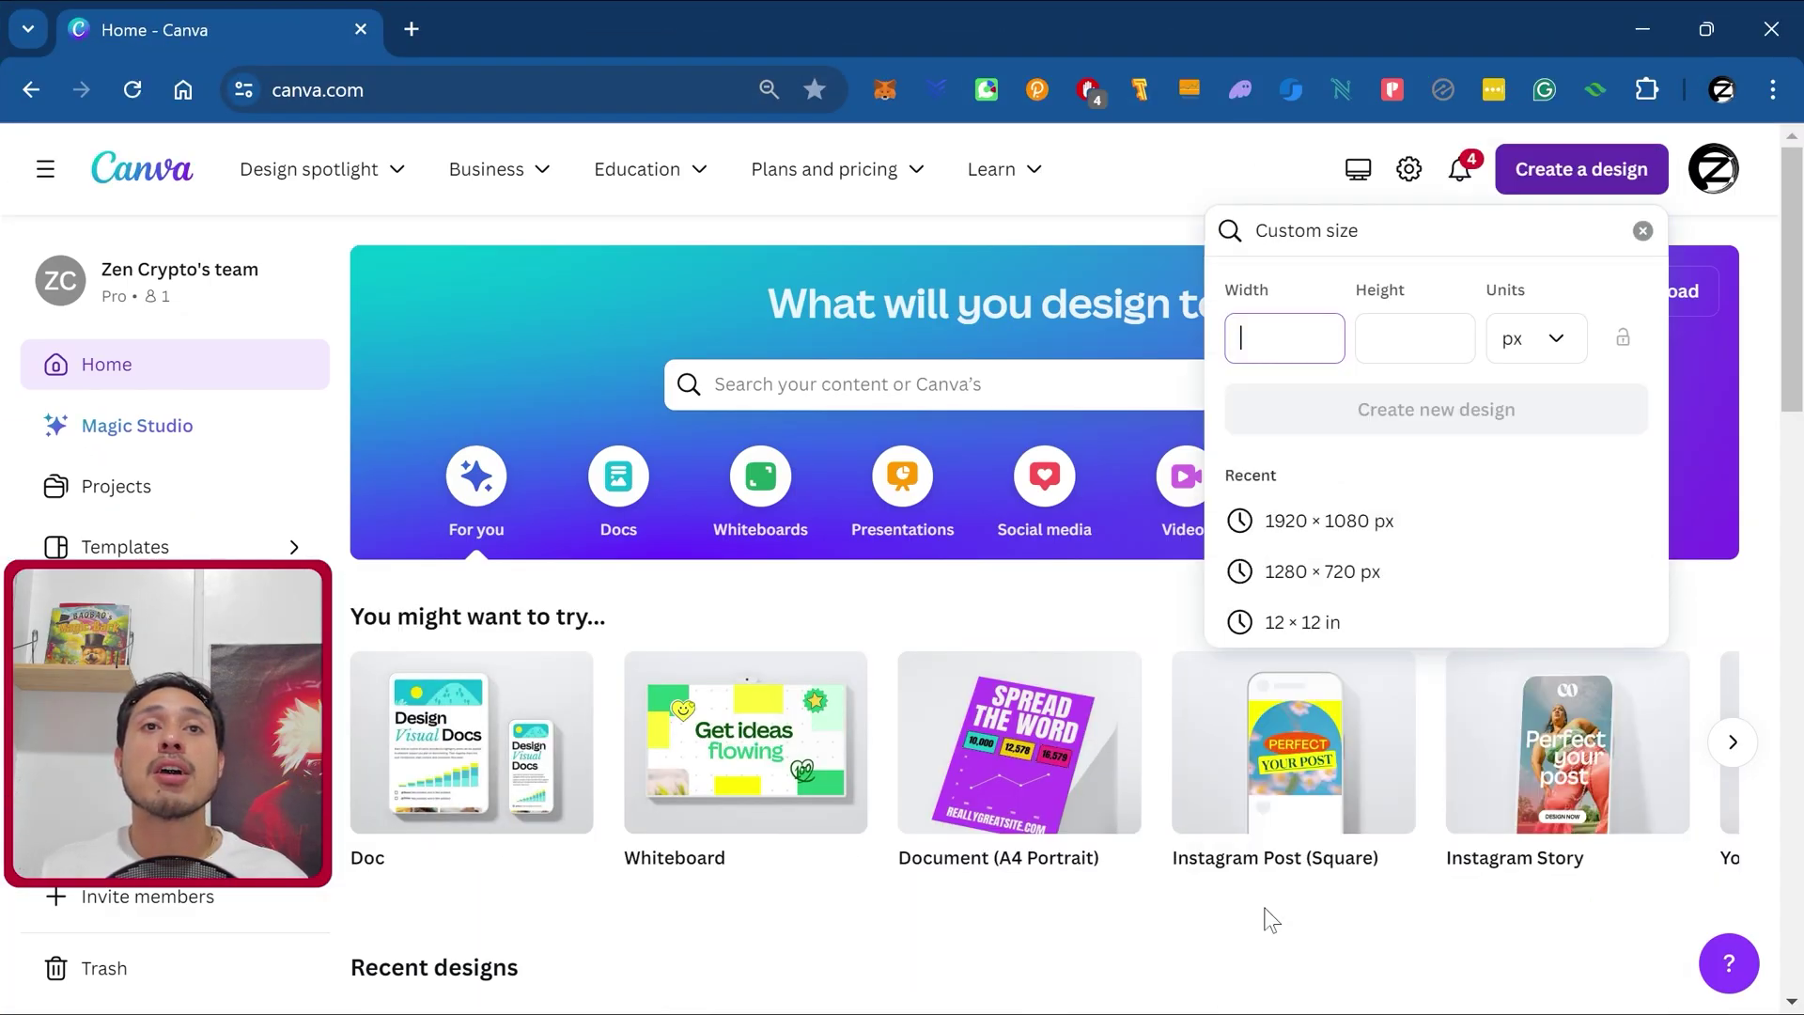
{"action": "left_click", "coordinate": [1289, 520]}
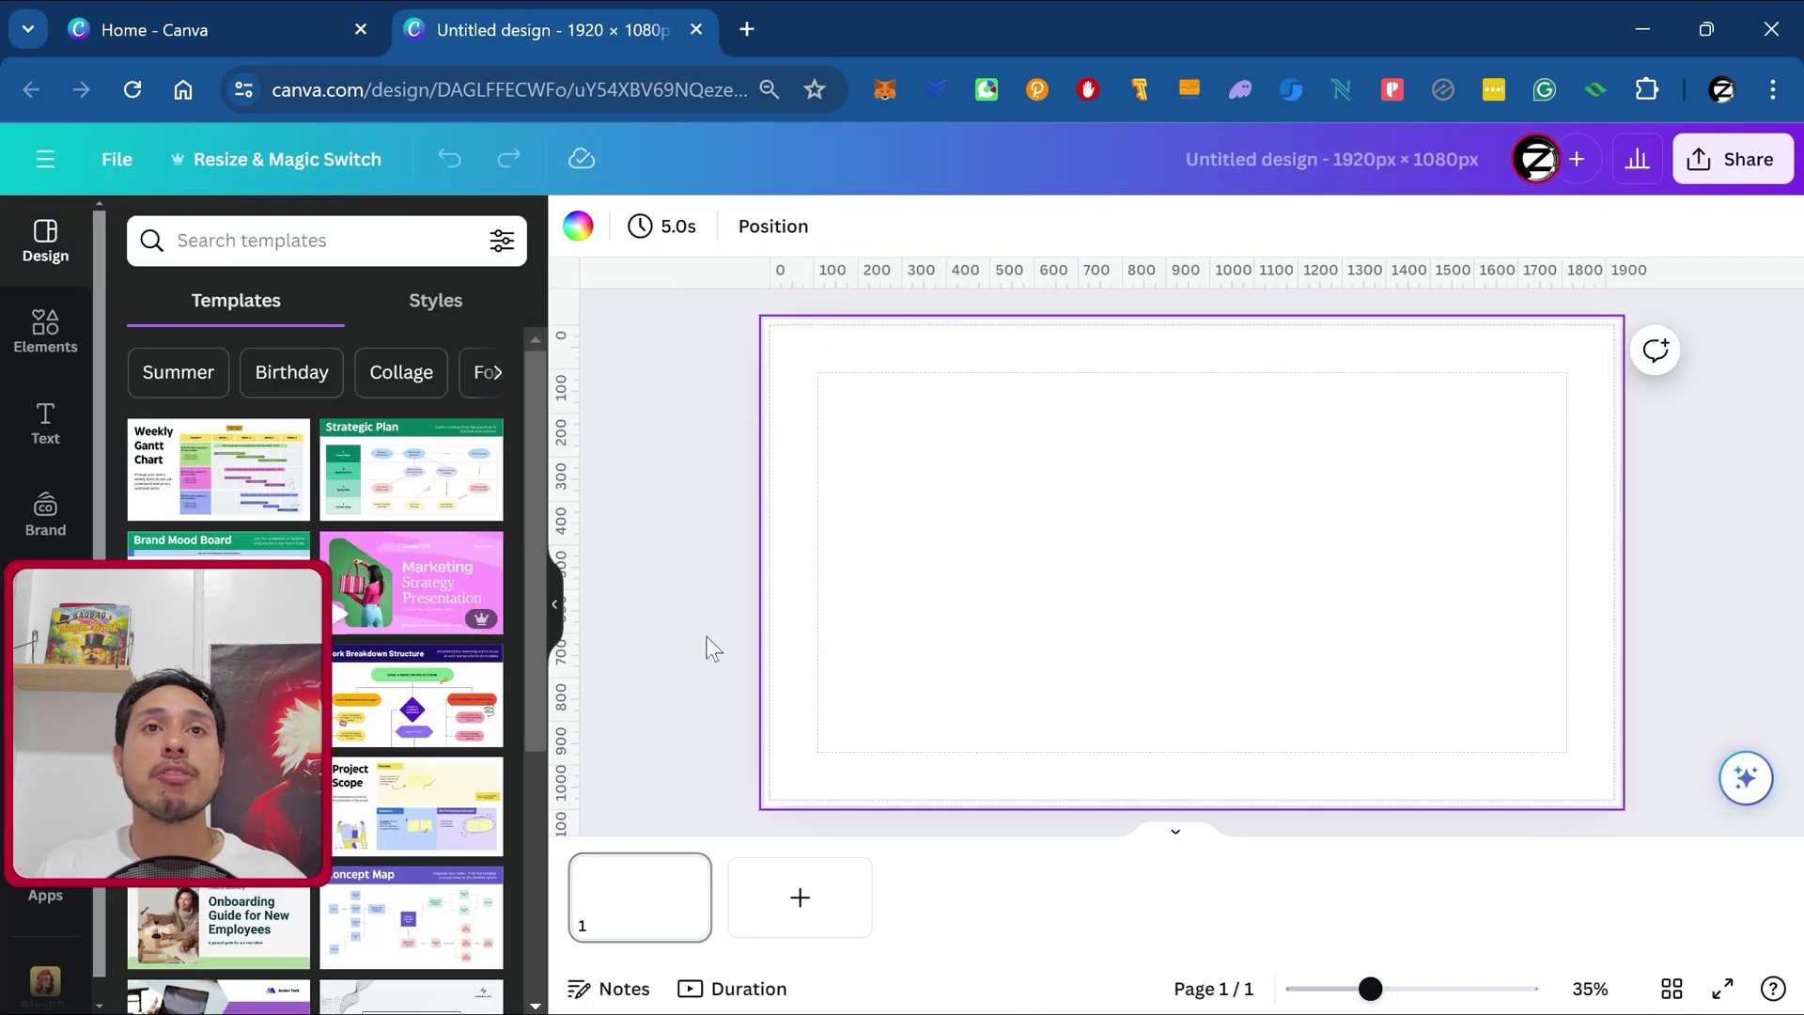
- Open Photoroom's background remover in a new browser tab
{"action": "left_click", "coordinate": [742, 31]}
{"action": "type", "text": "photo"}
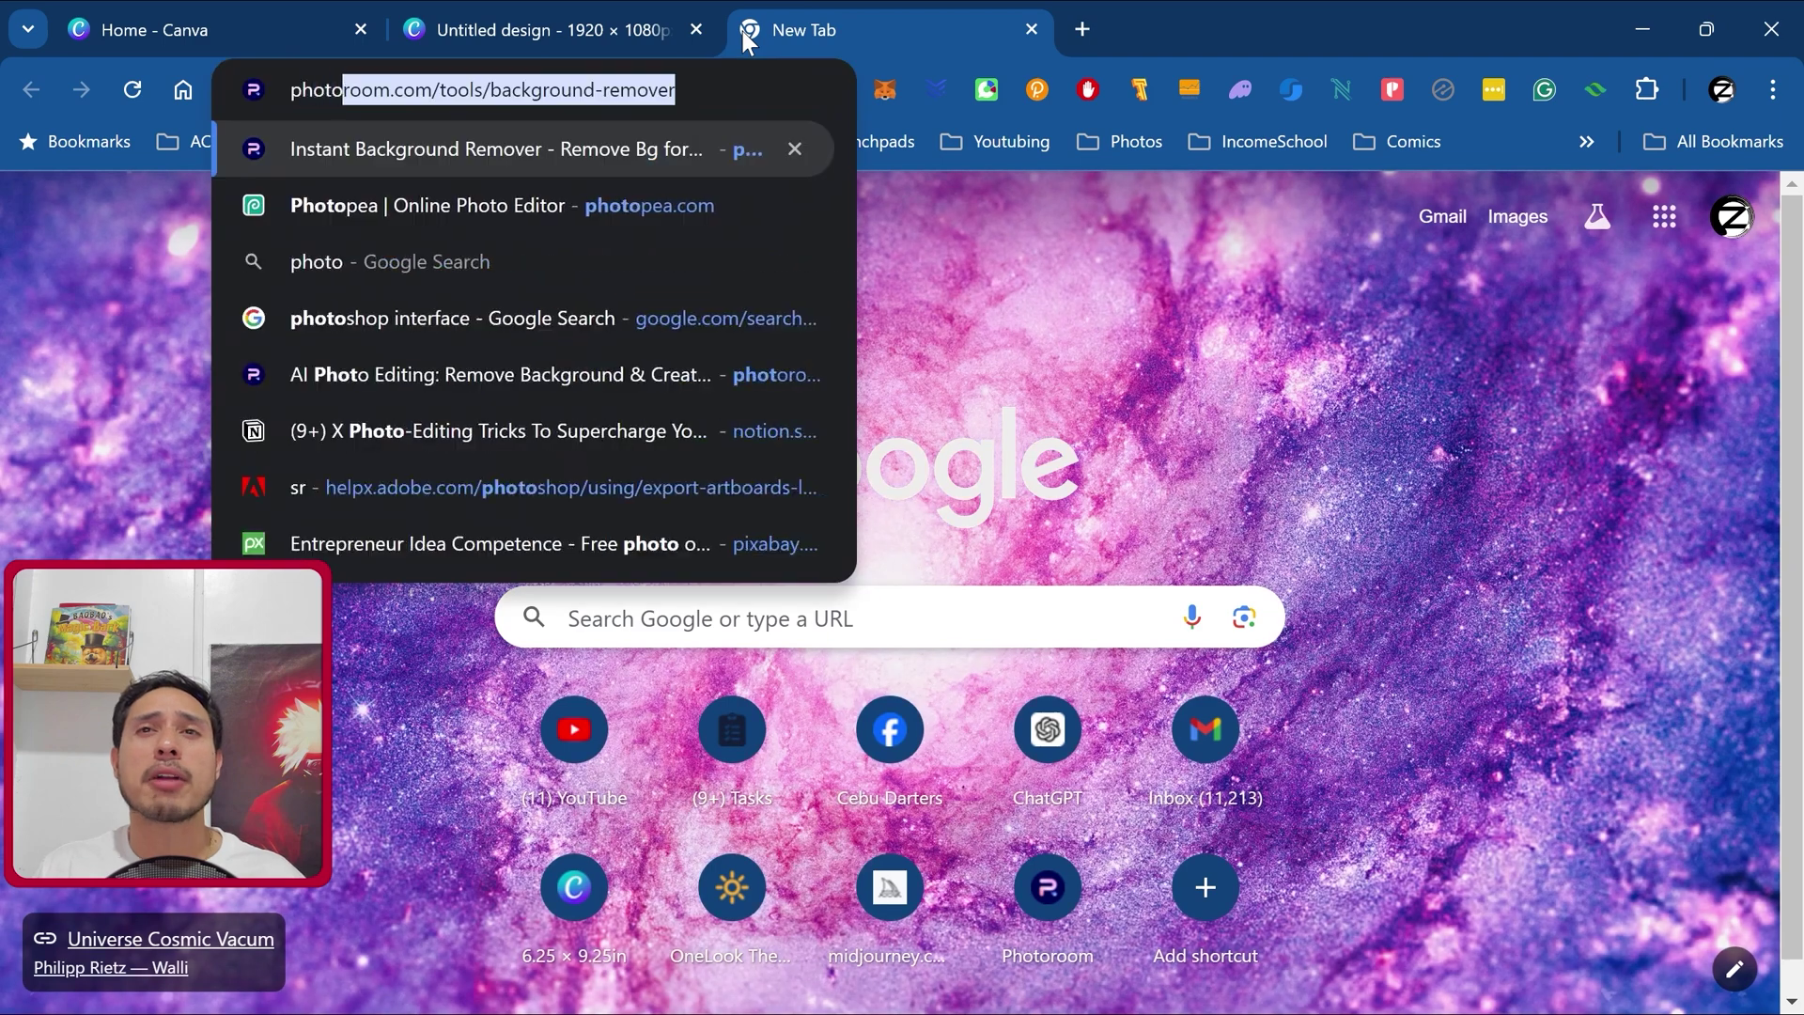
{"action": "type", "text": "room"}
{"action": "key", "text": "Return"}
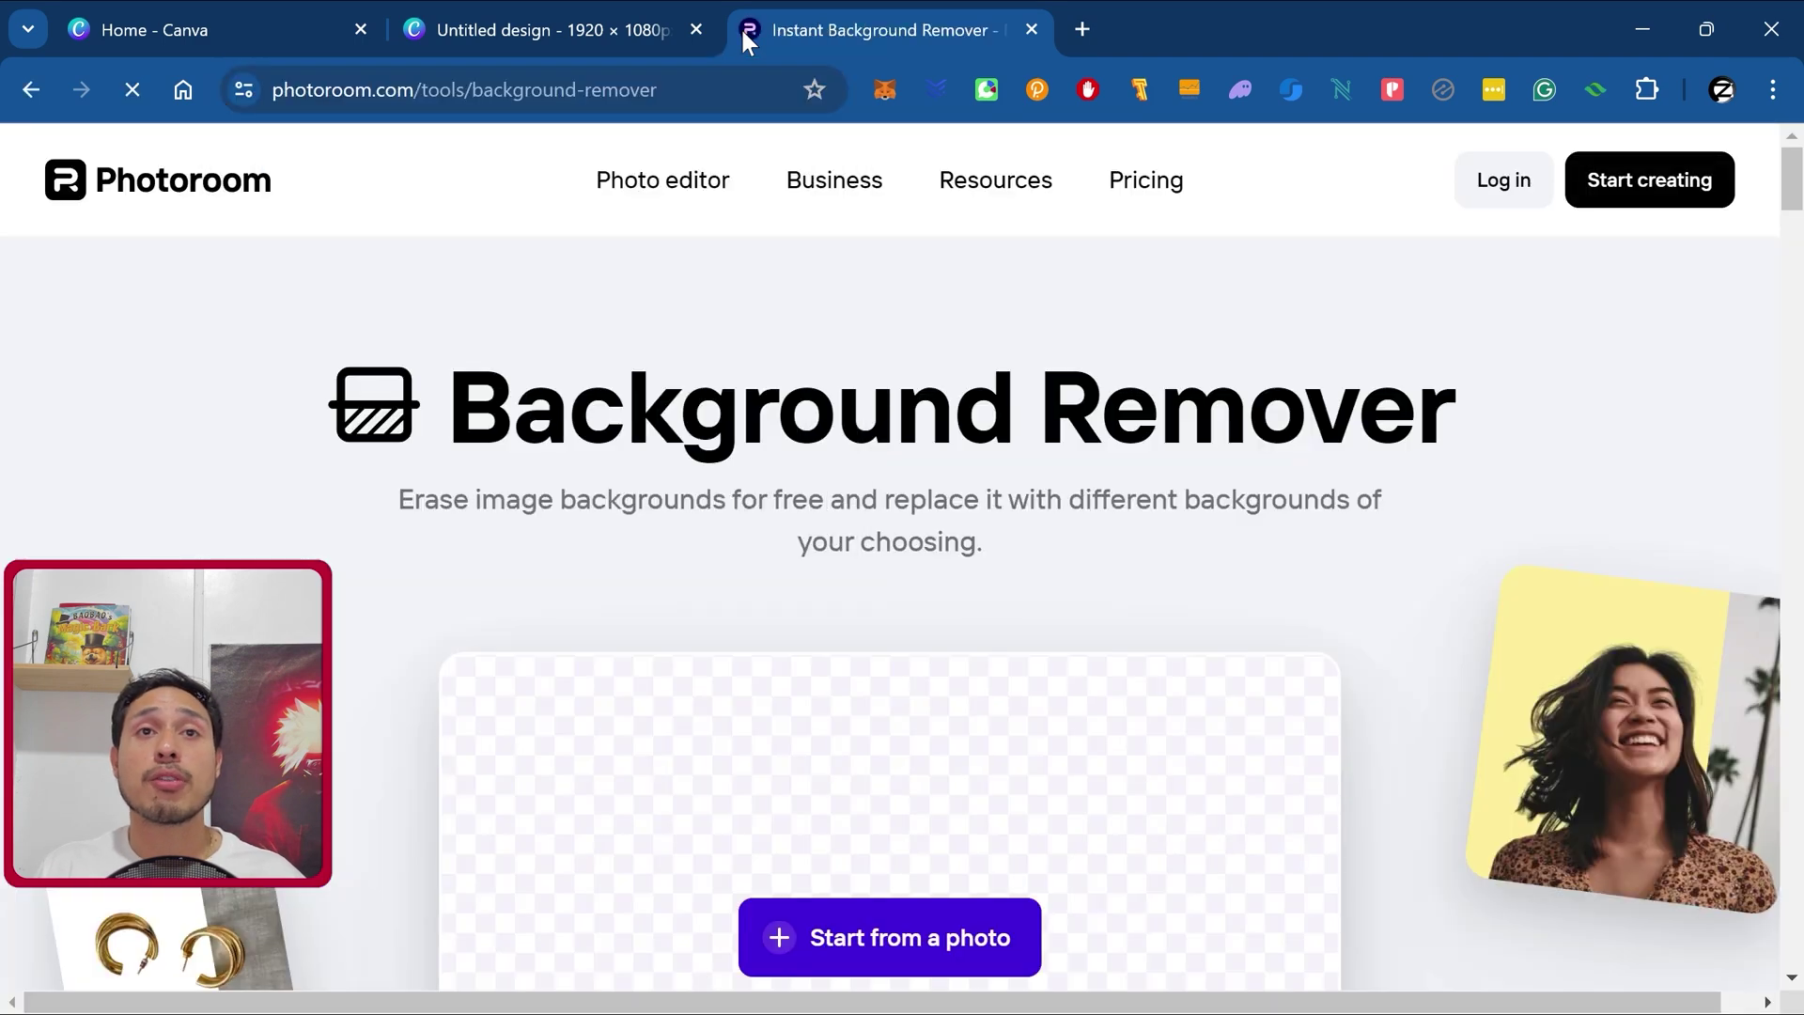
- Remove the background from the recently downloaded maiden image and download the cutout
{"action": "left_click", "coordinate": [1668, 91]}
{"action": "left_click_drag", "start_coordinate": [1297, 216], "coordinate": [809, 765]}
{"action": "scroll", "coordinate": [967, 940], "scroll_direction": "down", "scroll_amount": 2}
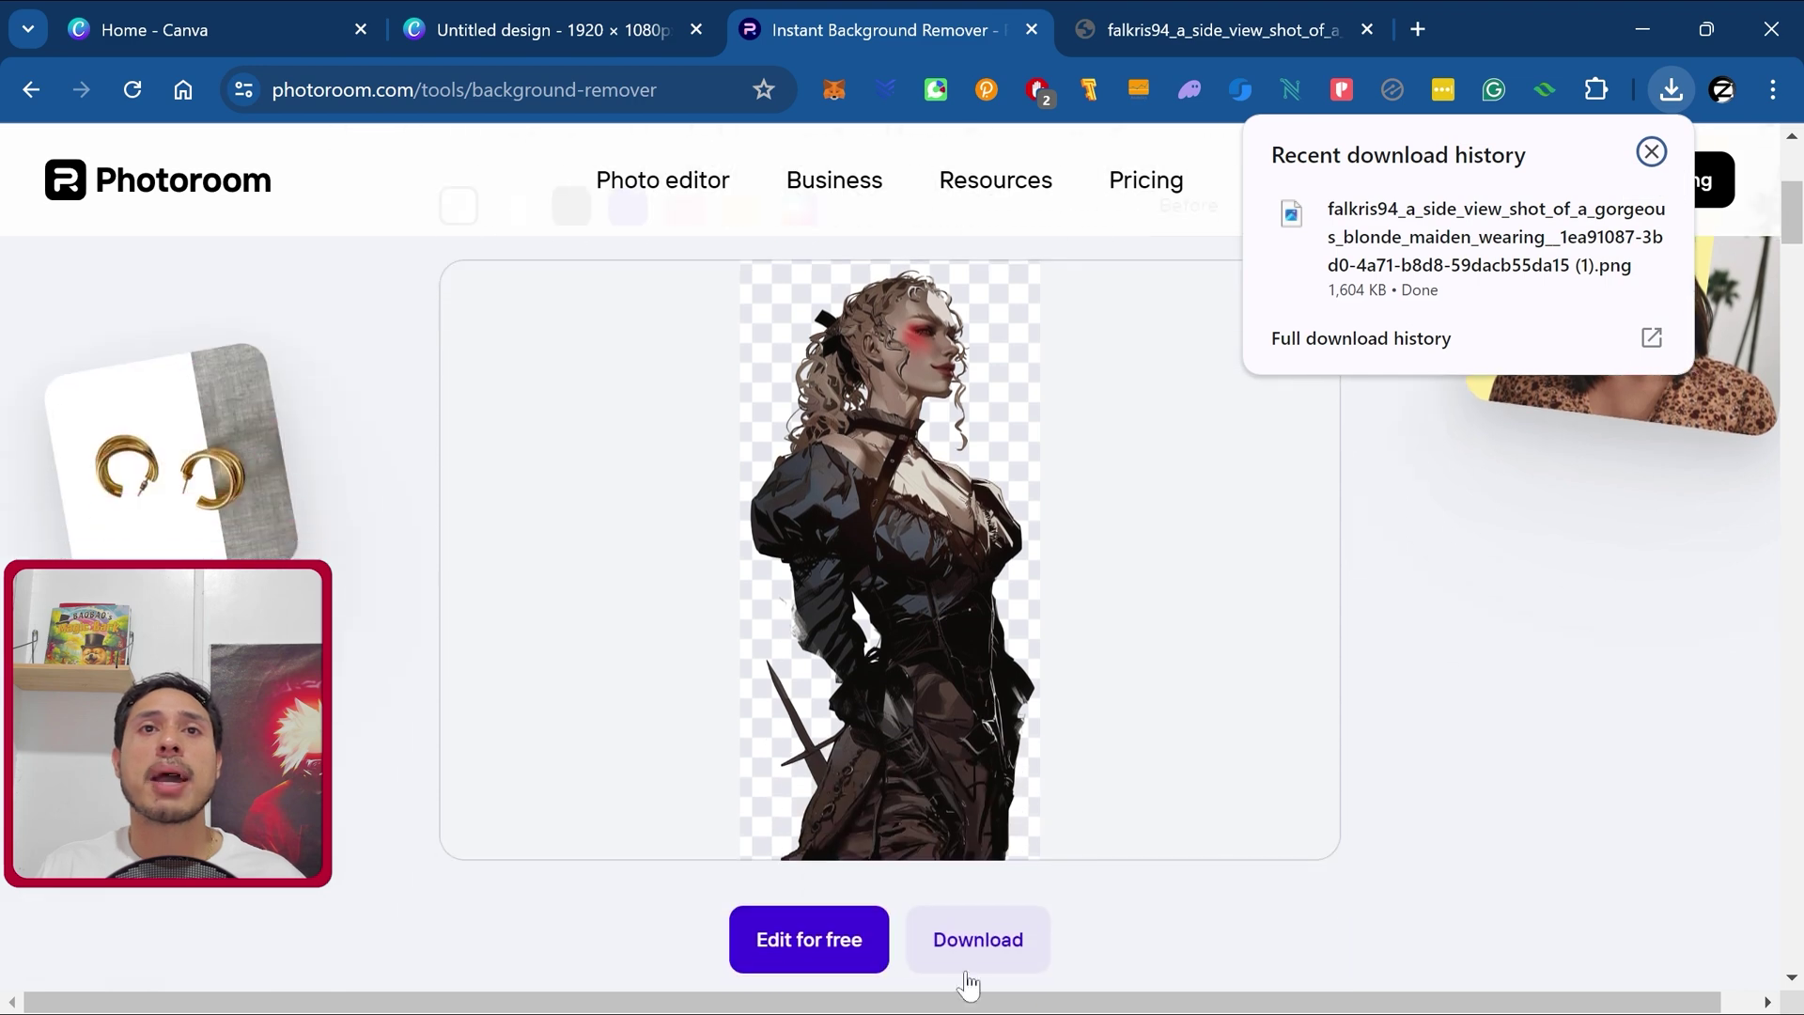
{"action": "left_click", "coordinate": [973, 944]}
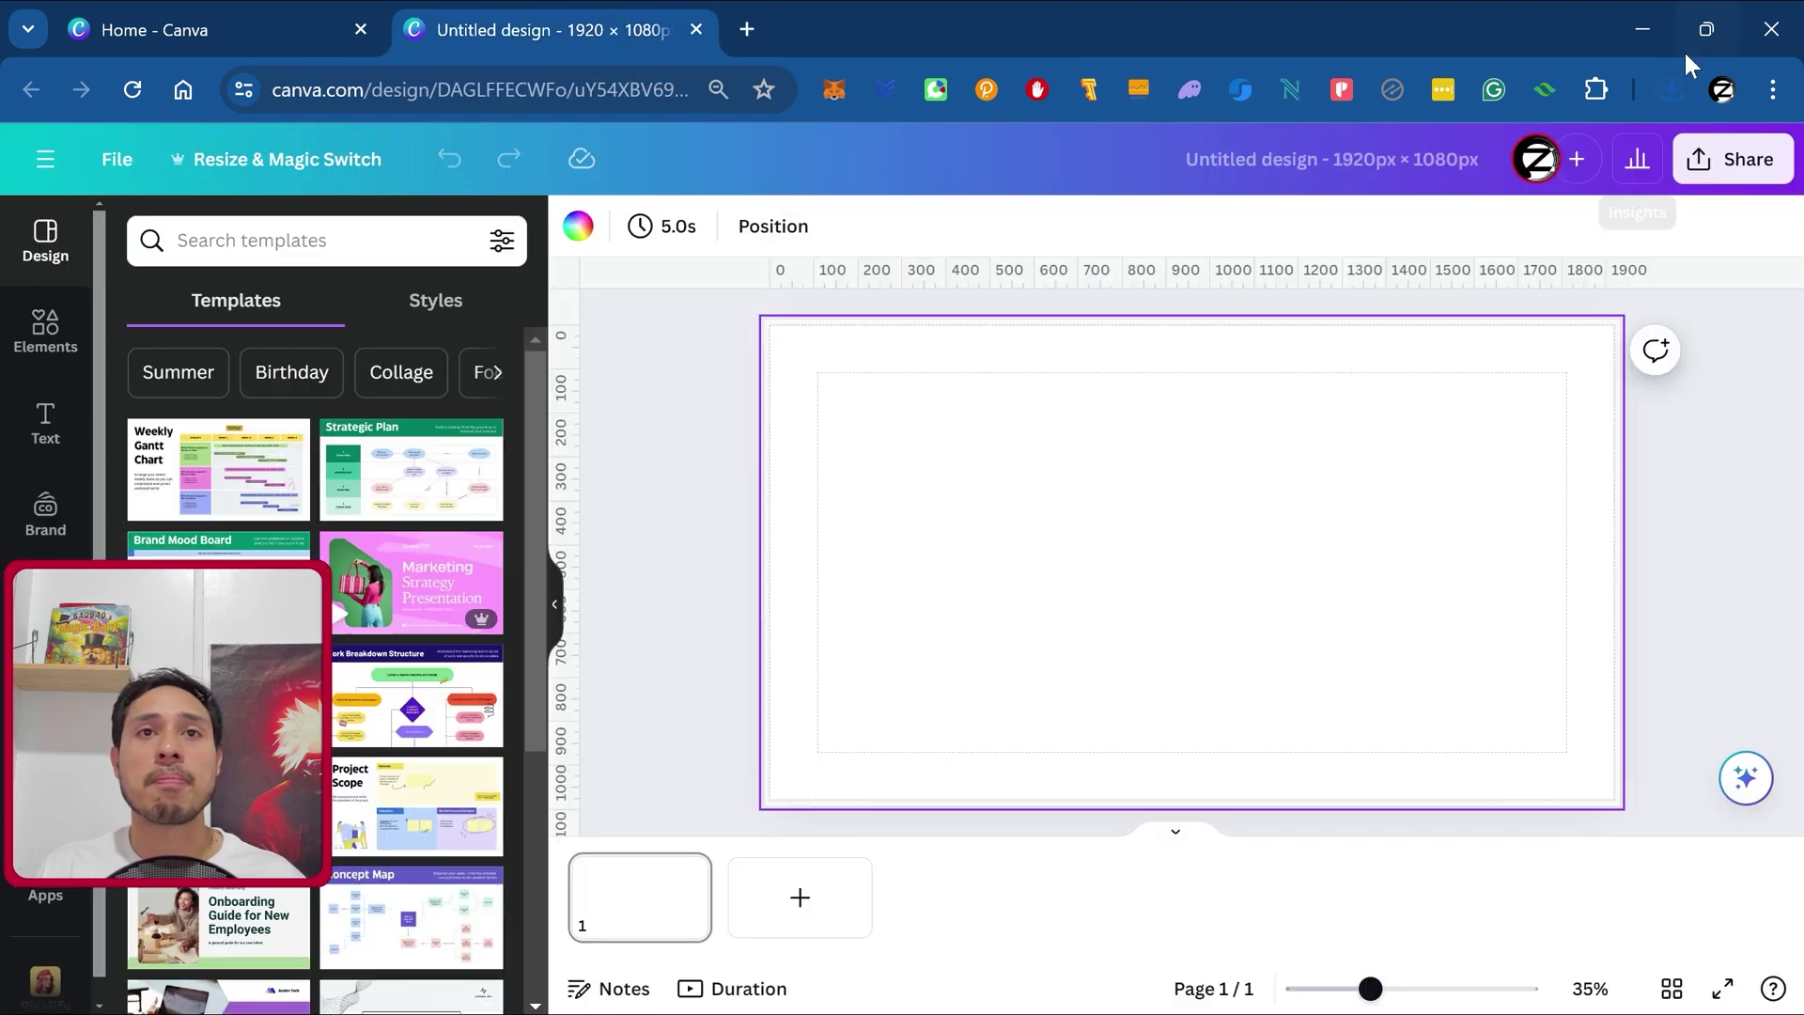
- Place the Photoroom cutouts of the knight and the maiden in the blank Canva design, with the knight near the page's right edge
{"action": "left_click", "coordinate": [1672, 87]}
{"action": "left_click_drag", "start_coordinate": [1409, 244], "coordinate": [1010, 599]}
{"action": "left_click_drag", "start_coordinate": [1184, 562], "coordinate": [1482, 639]}
{"action": "left_click", "coordinate": [1672, 88]}
{"action": "left_click_drag", "start_coordinate": [1409, 503], "coordinate": [1168, 564]}
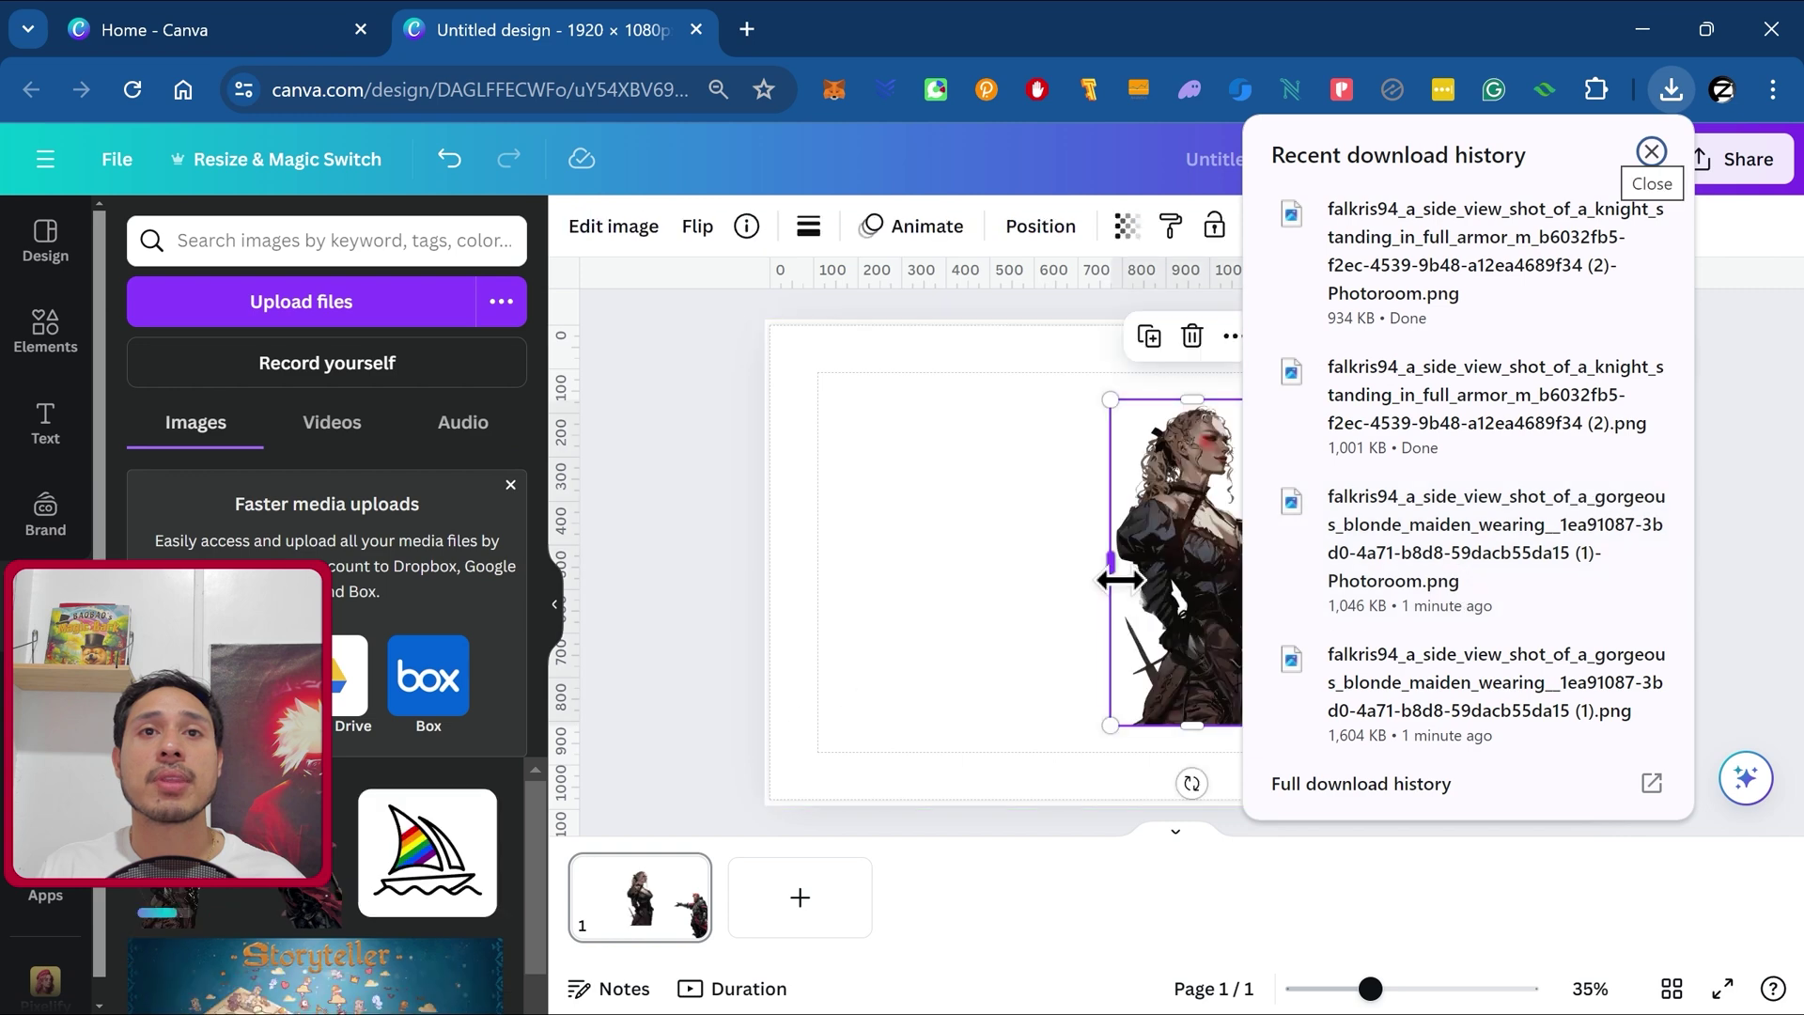
{"action": "left_click", "coordinate": [1647, 148]}
- Enlarge the knight and shrink the maiden on the page so that she is shorter than him
{"action": "left_click", "coordinate": [1503, 657]}
{"action": "left_click_drag", "start_coordinate": [1391, 532], "coordinate": [1296, 498]}
{"action": "left_click", "coordinate": [1164, 658]}
{"action": "left_click_drag", "start_coordinate": [1249, 484], "coordinate": [1199, 576]}
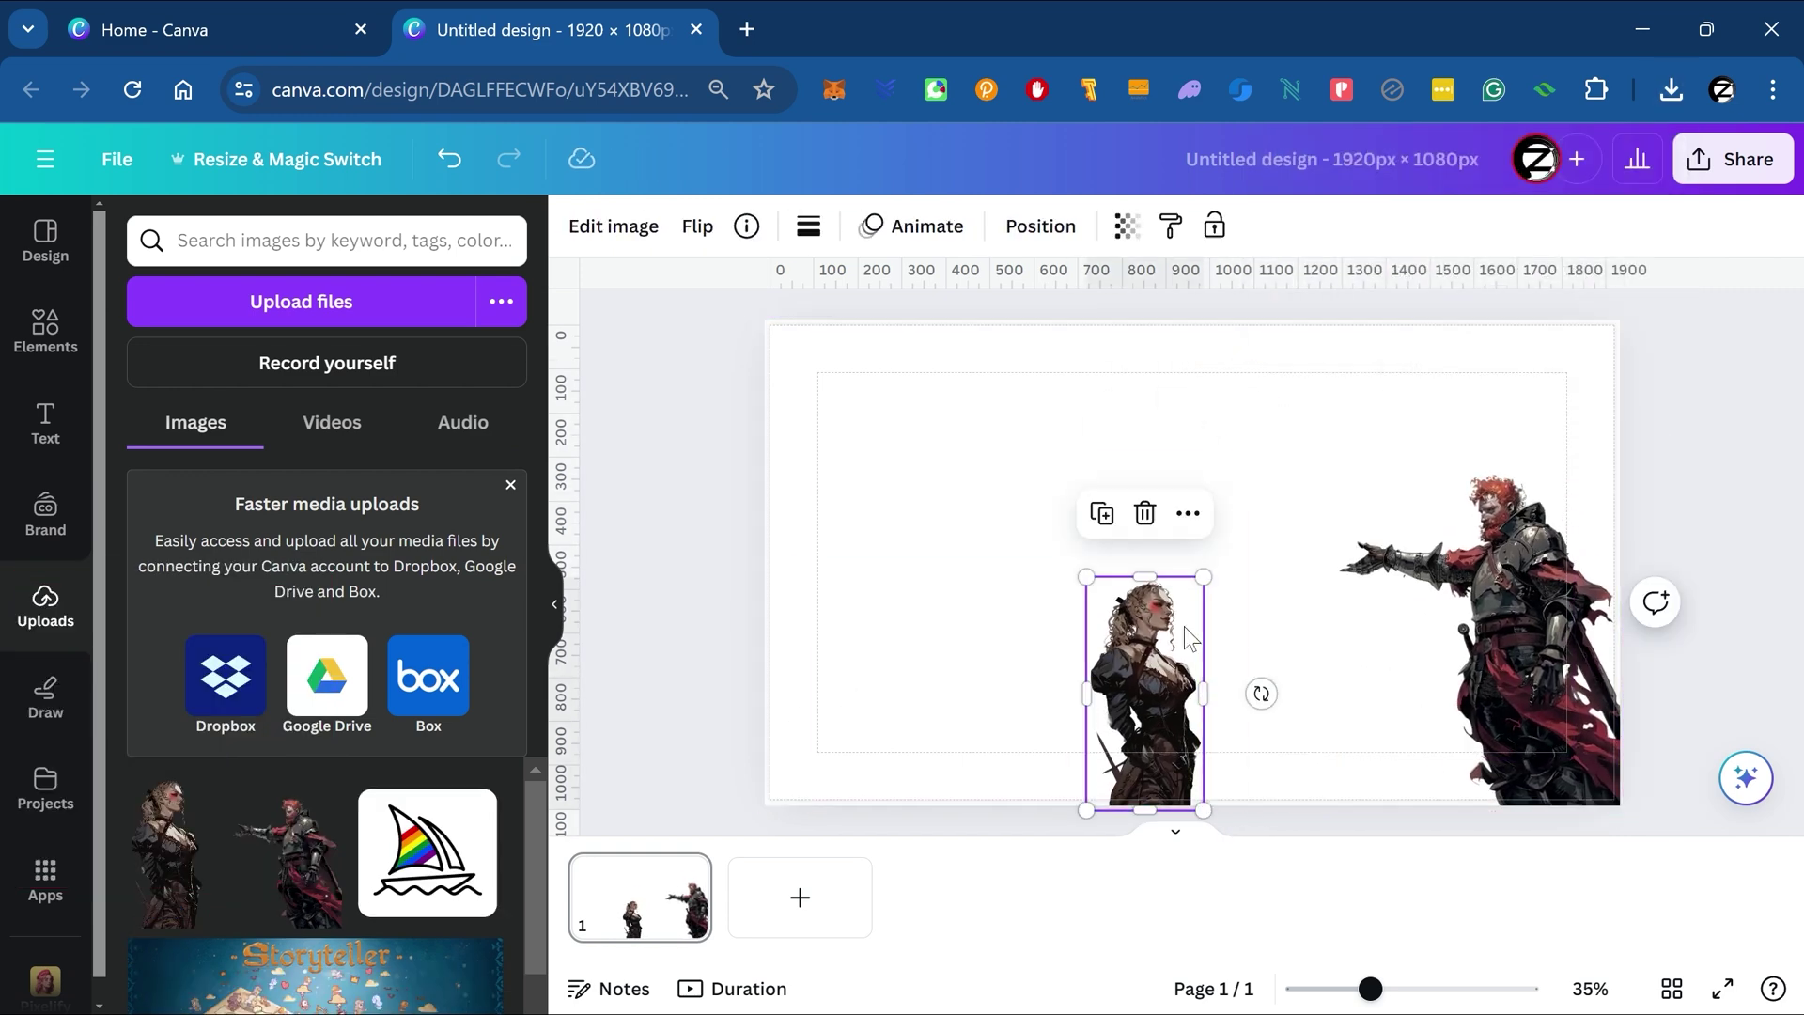
- Move the maiden closer to the knight's outstretched hand and fine-tune the size of both figures
{"action": "left_click_drag", "start_coordinate": [1157, 661], "coordinate": [1225, 634]}
{"action": "left_click", "coordinate": [1340, 583]}
{"action": "left_click_drag", "start_coordinate": [1297, 415], "coordinate": [1252, 407]}
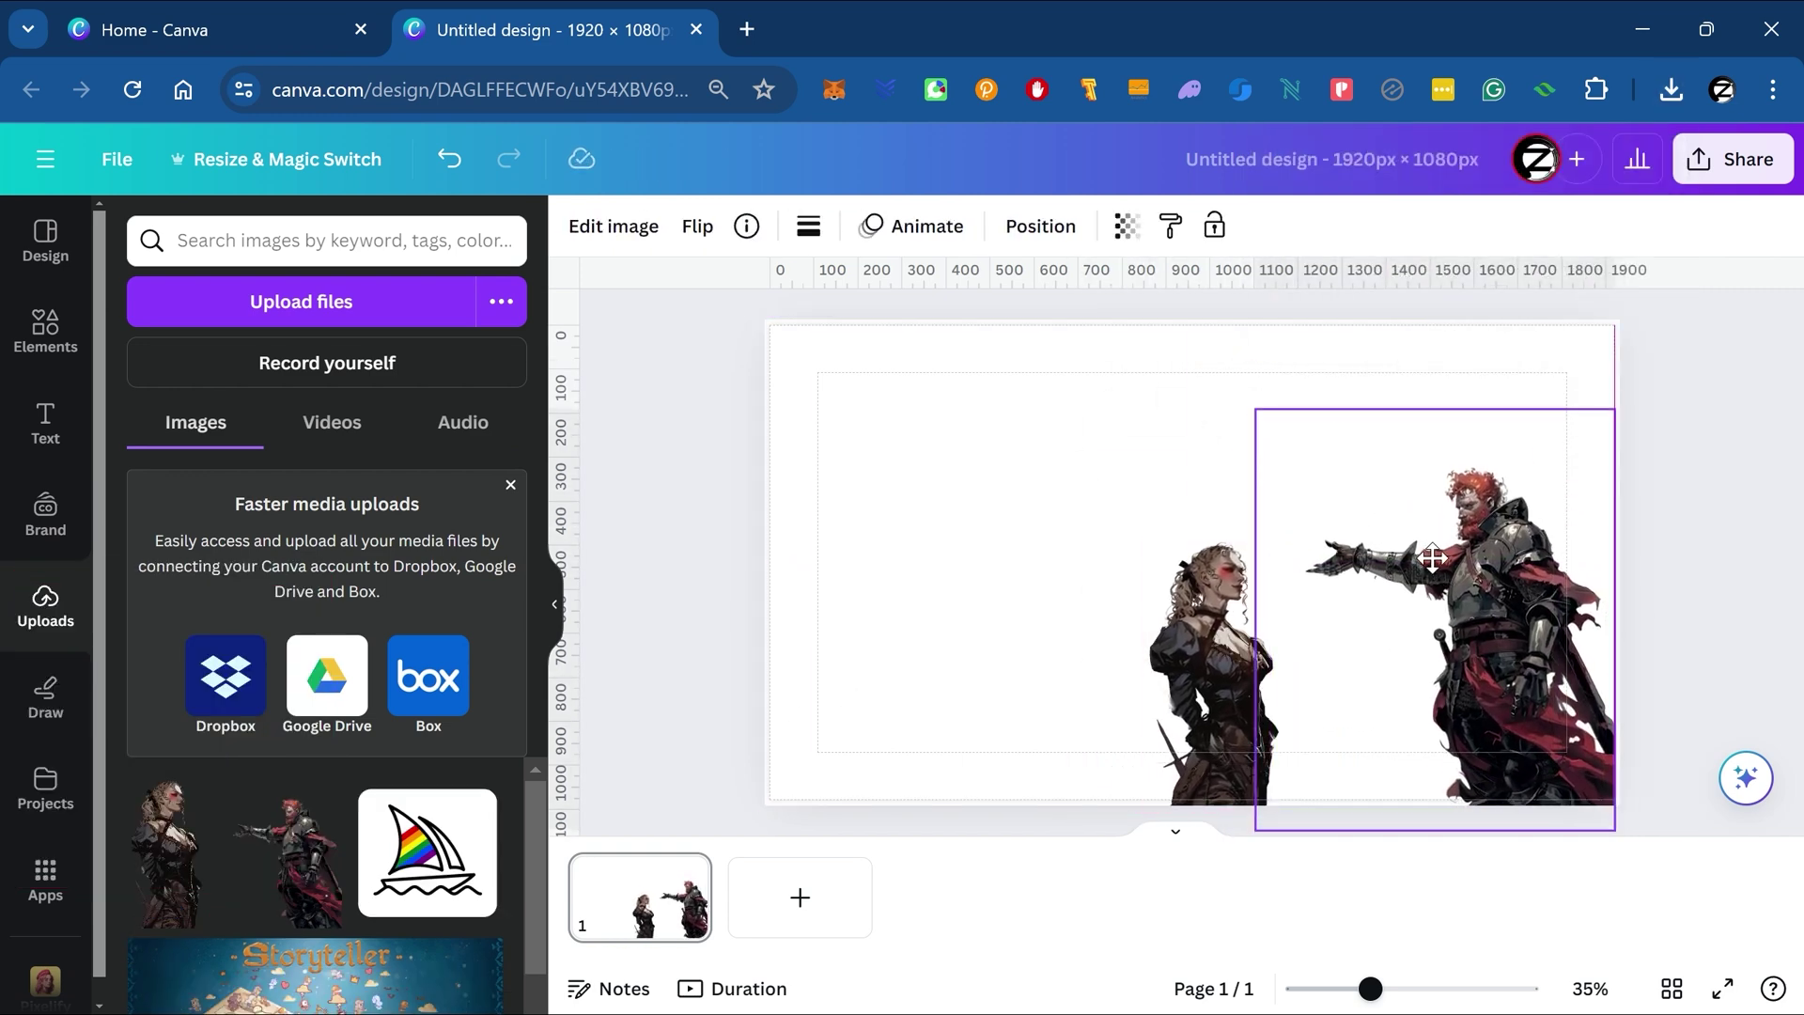
{"action": "left_click", "coordinate": [1212, 657]}
{"action": "left_click_drag", "start_coordinate": [1280, 527], "coordinate": [1280, 539]}
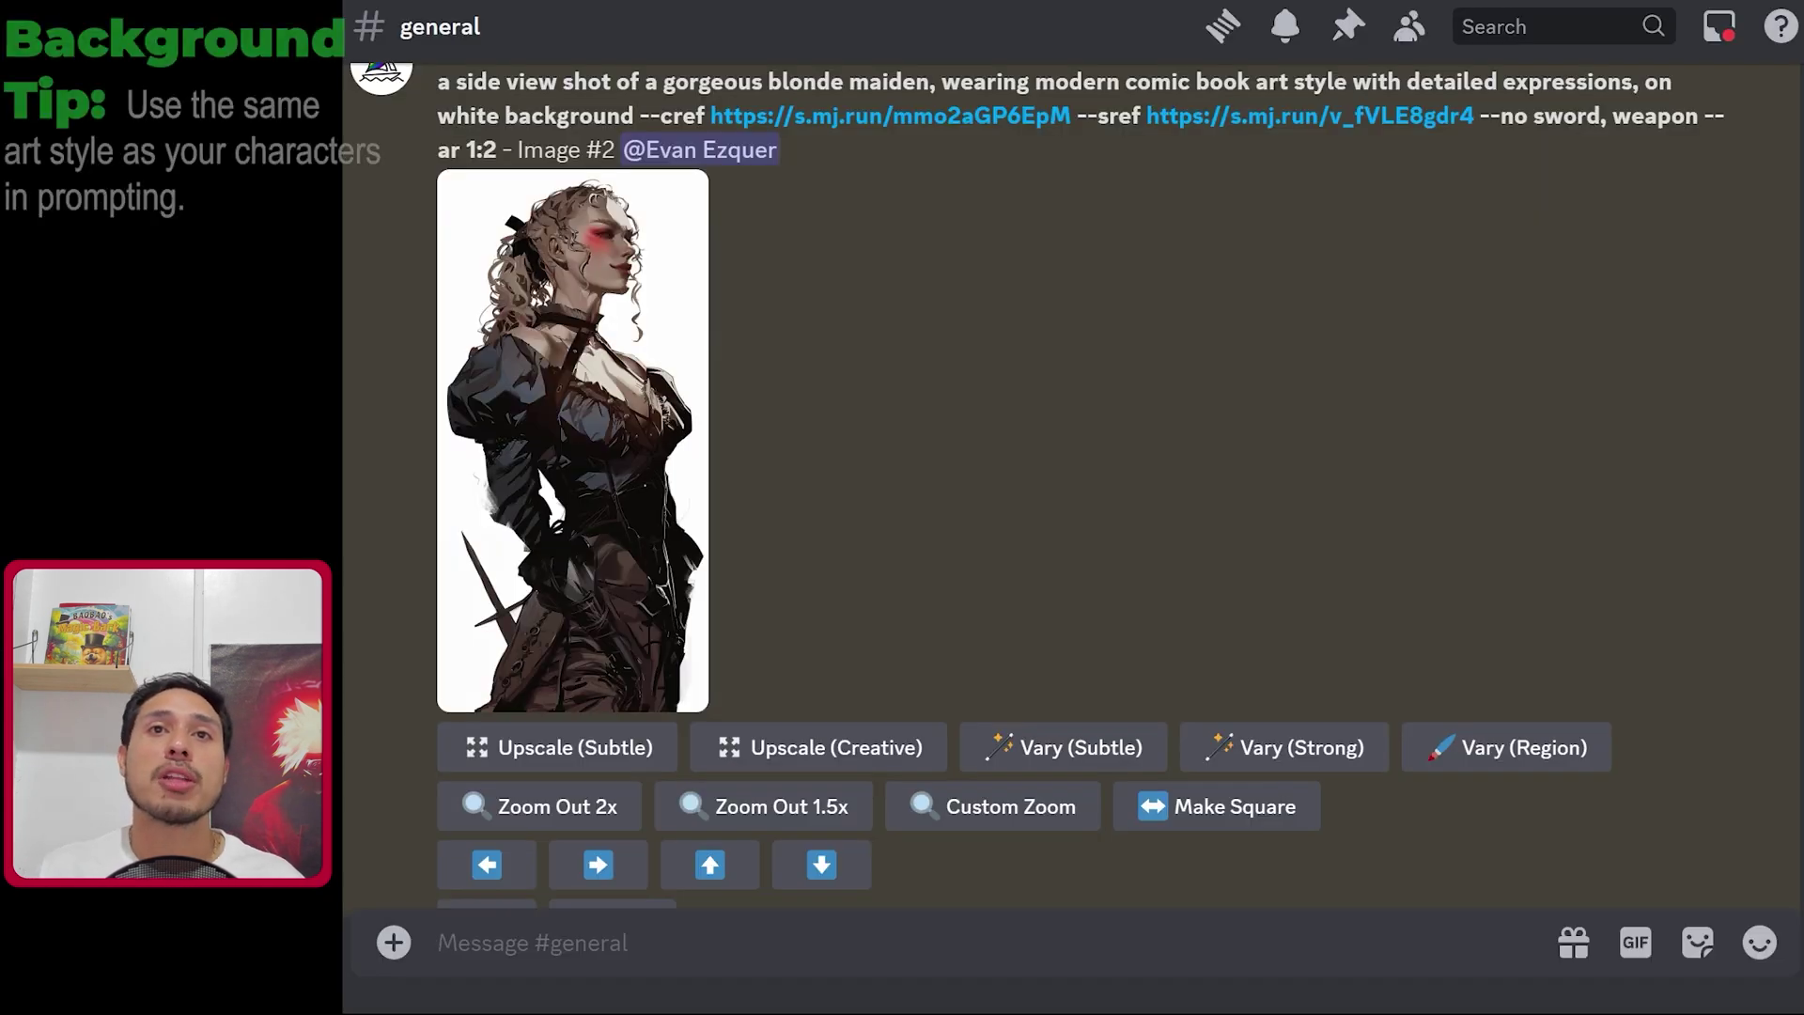
- Switch to Discord and write an /imagine prompt for a modern comic book grassland with bright blue sky, fluffy clouds, a majestic distant castle and gently swaying grass
{"action": "type", "text": "/imagine"}
{"action": "left_click", "coordinate": [915, 240]}
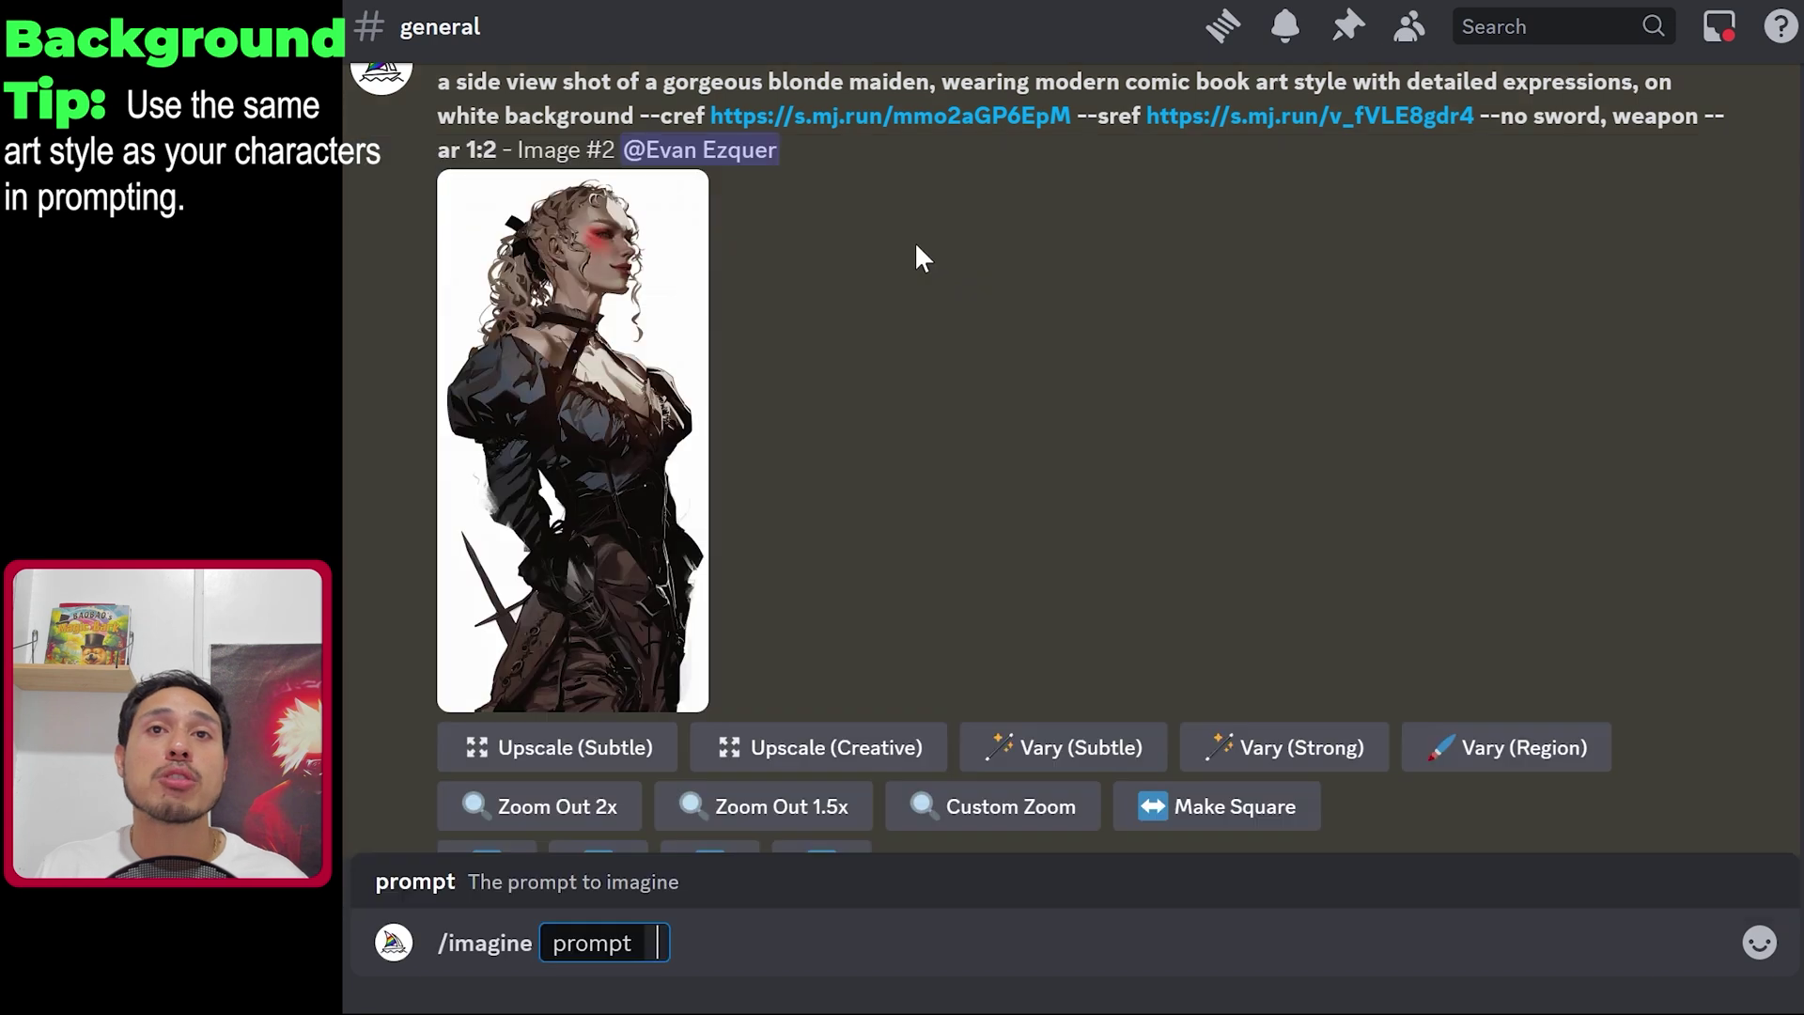
{"action": "type", "text": "a modern comic book il"}
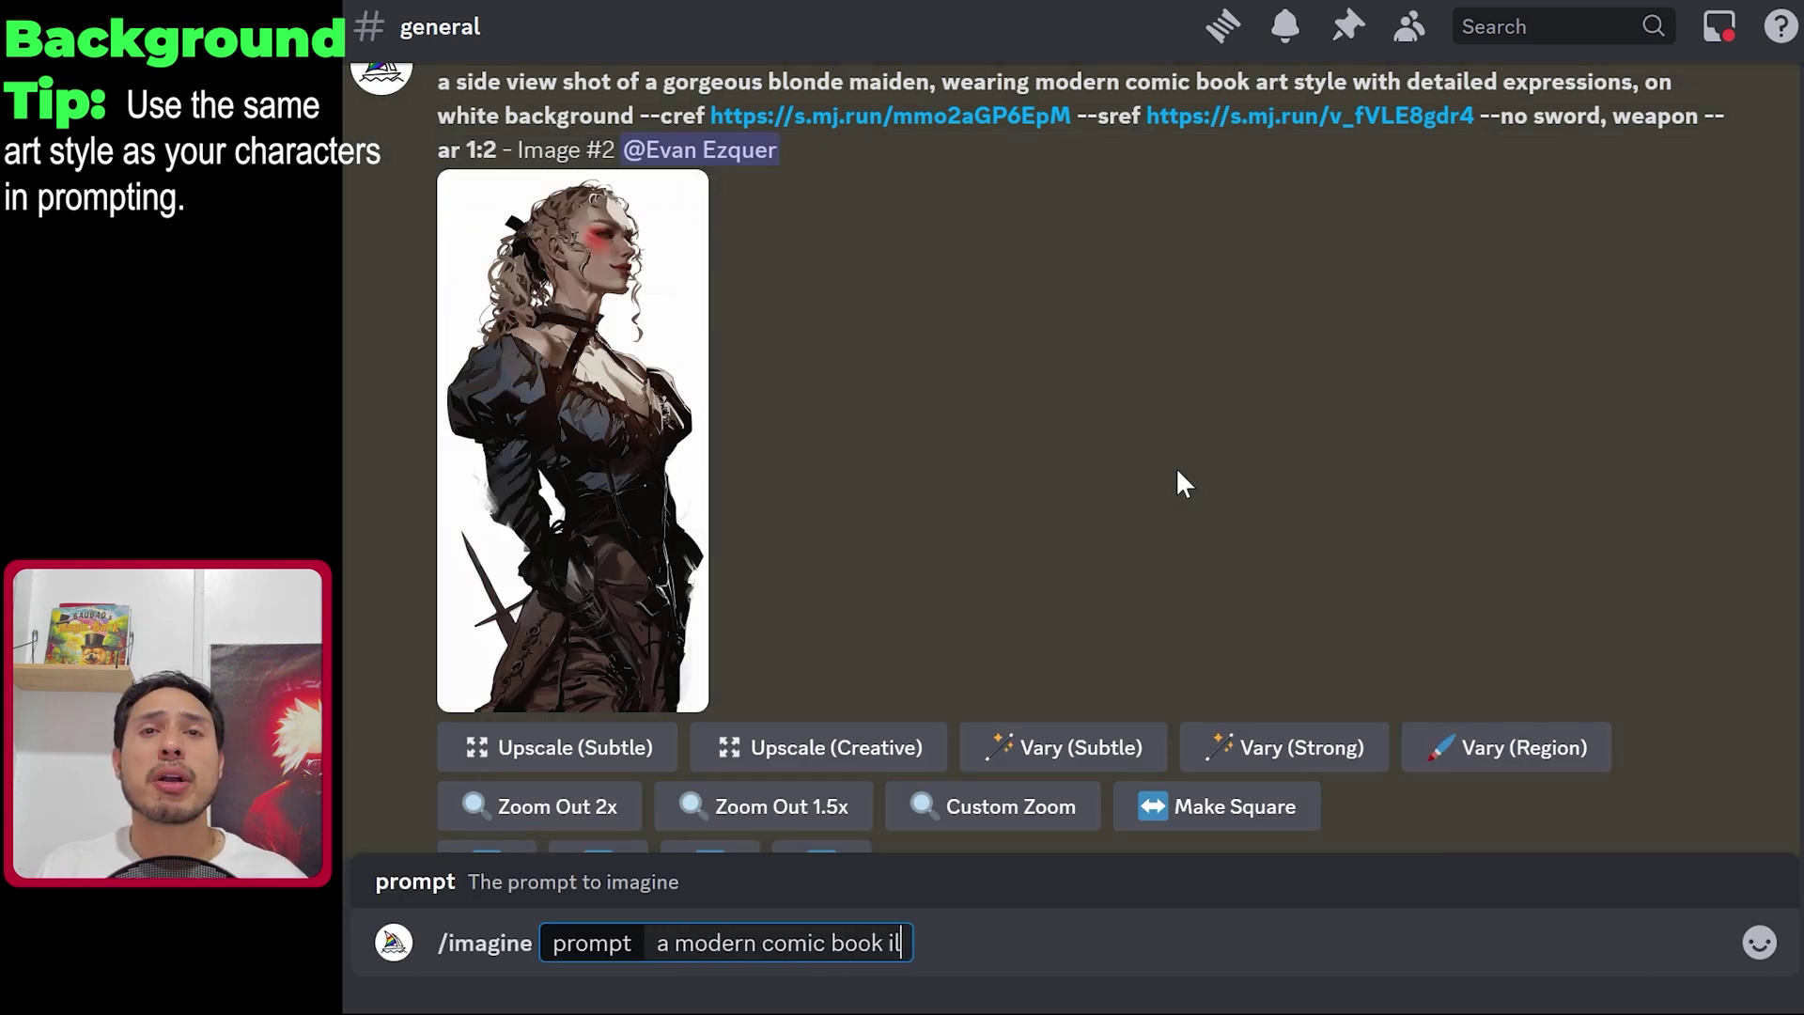
{"action": "type", "text": "lustration of a beautfiul grassland with a"}
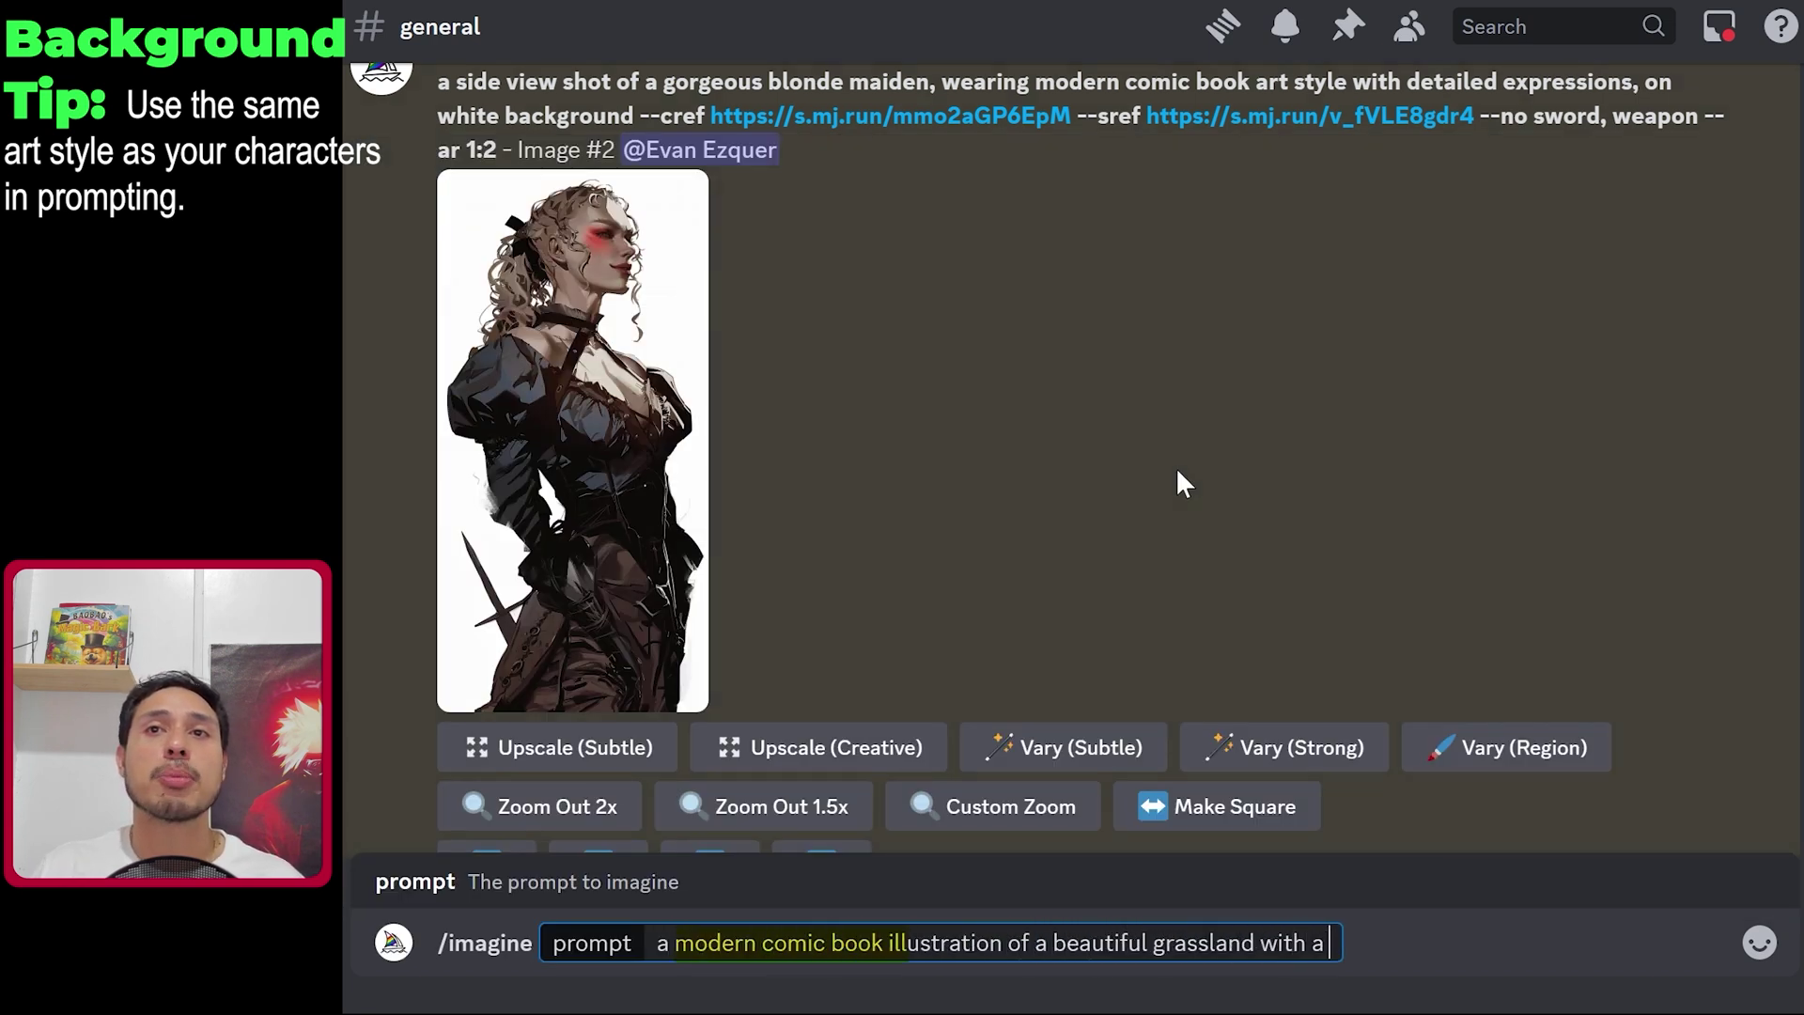
{"action": "type", "text": " bright blue sky on the horizon, dotted with fluffy white clouds. A majestic castle stands far away in the distance, its t"}
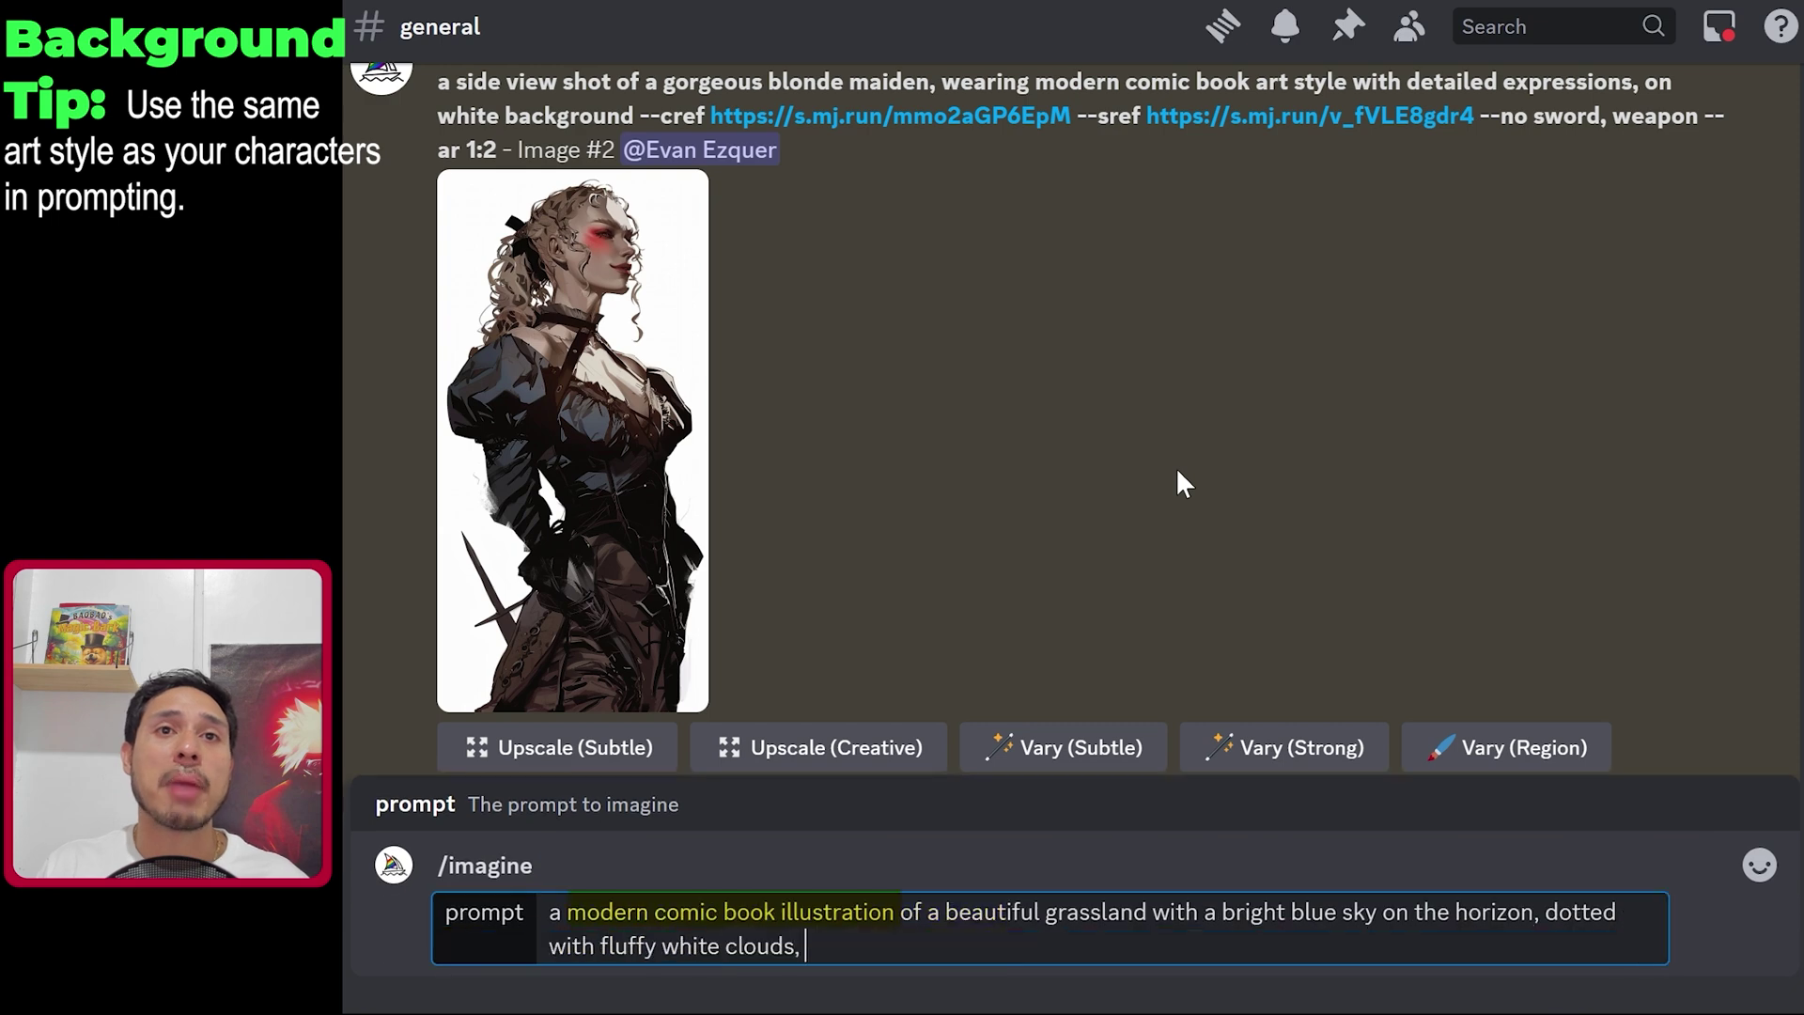
{"action": "type", "text": "owers and spires silhoutted against the sky. The grass sways gently in the"}
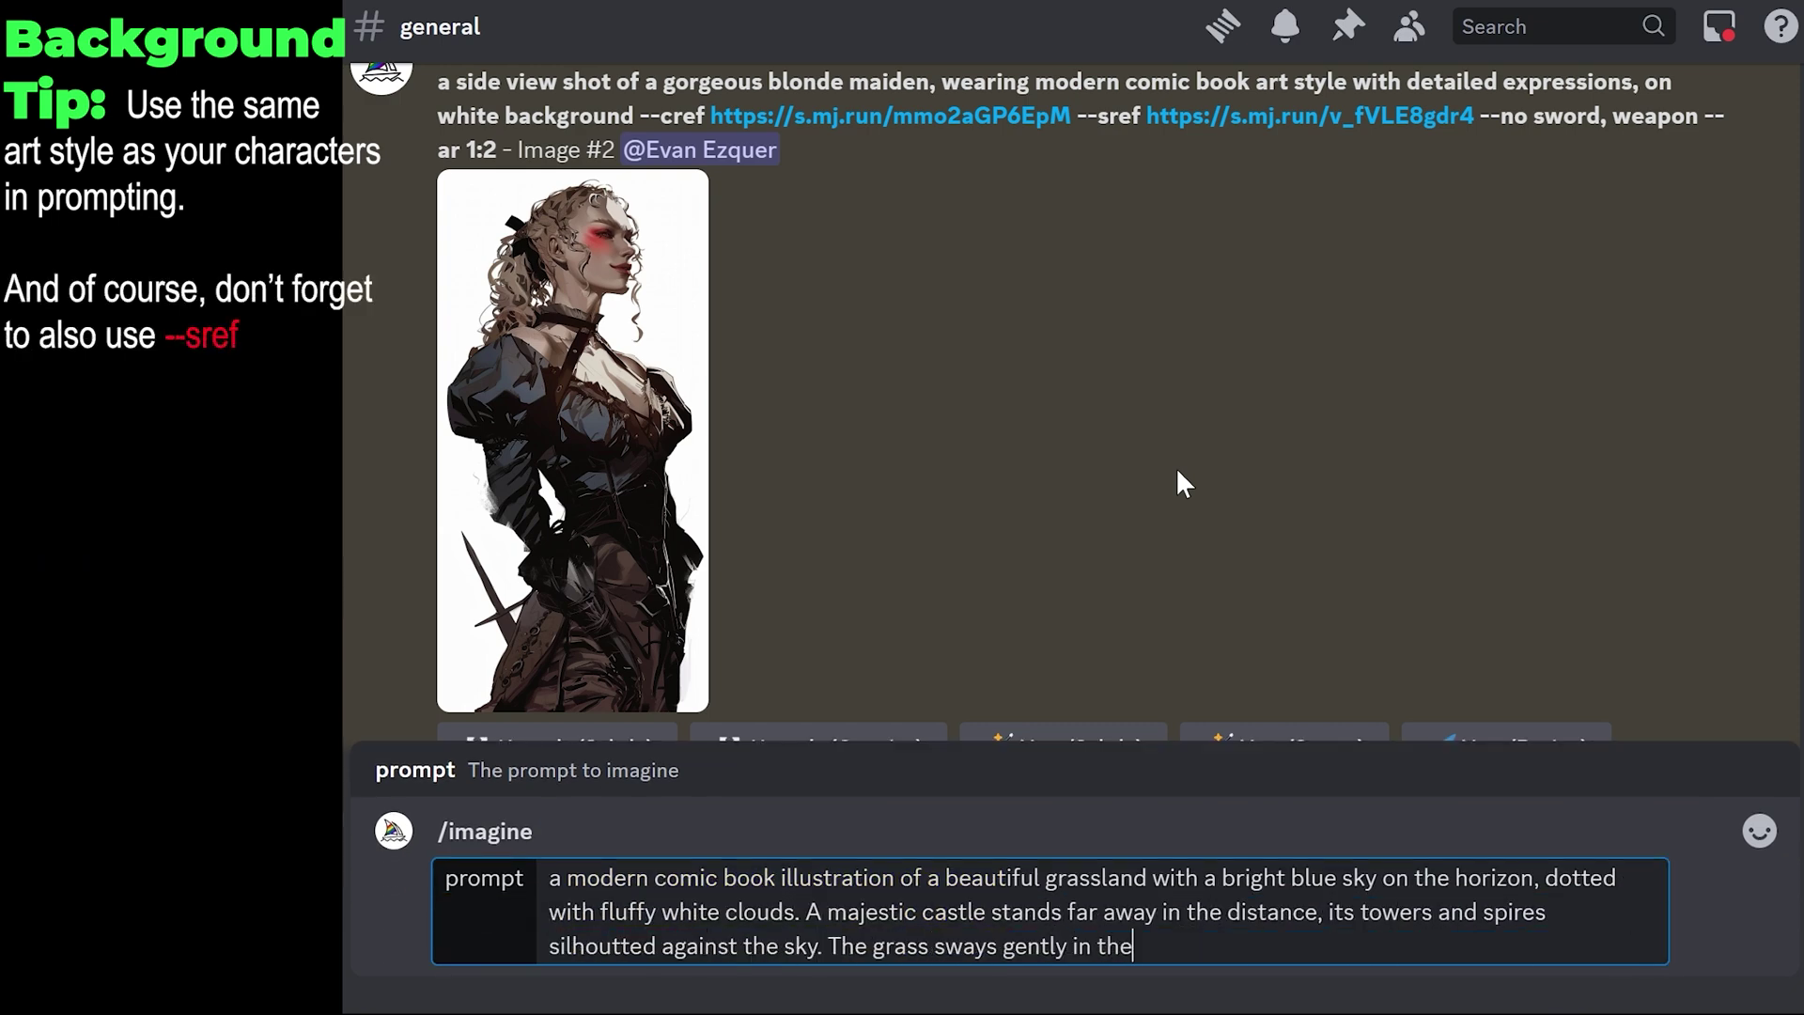
- Complete the prompt with a sense of tranquility, the maiden and fullbody knight images as --sref, and --ar 16:9, and submit it
{"action": "type", "text": " breeze, addding a sense of tranquility to the scene, --sref"}
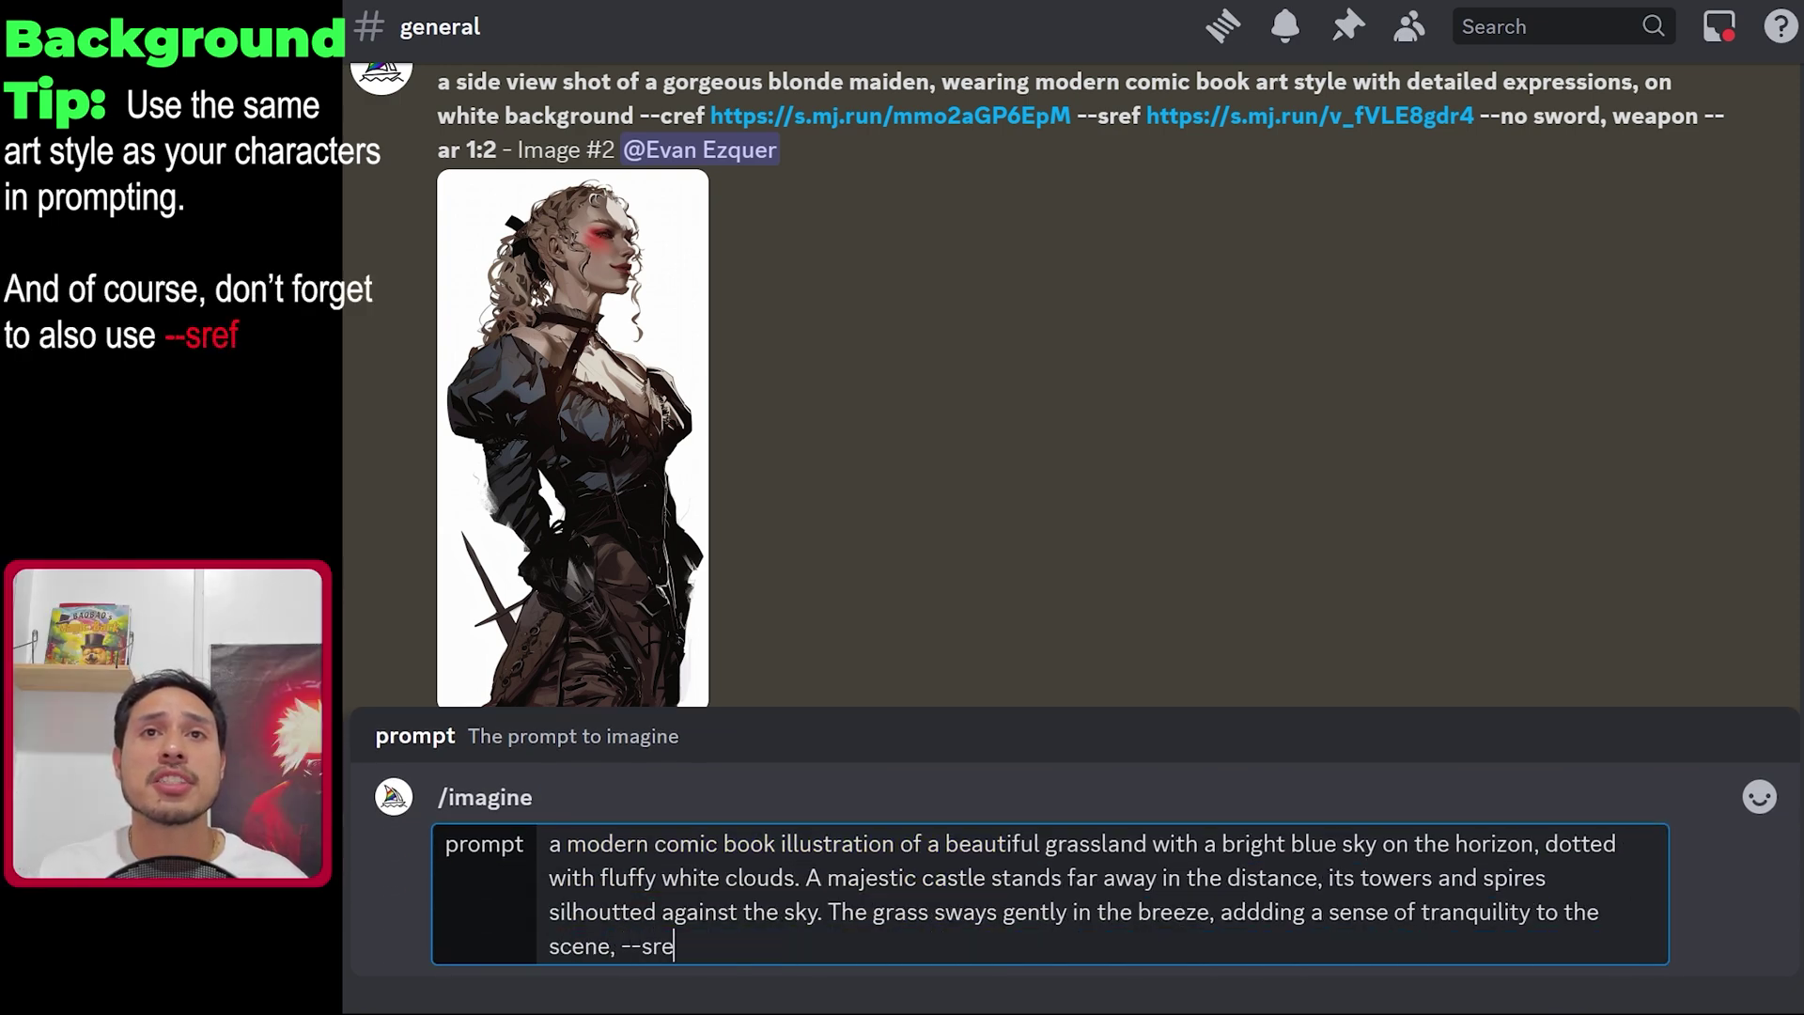
{"action": "left_click_drag", "start_coordinate": [703, 361], "coordinate": [764, 949]}
{"action": "left_click_drag", "start_coordinate": [752, 338], "coordinate": [719, 927]}
{"action": "type", "text": "--ar 16"}
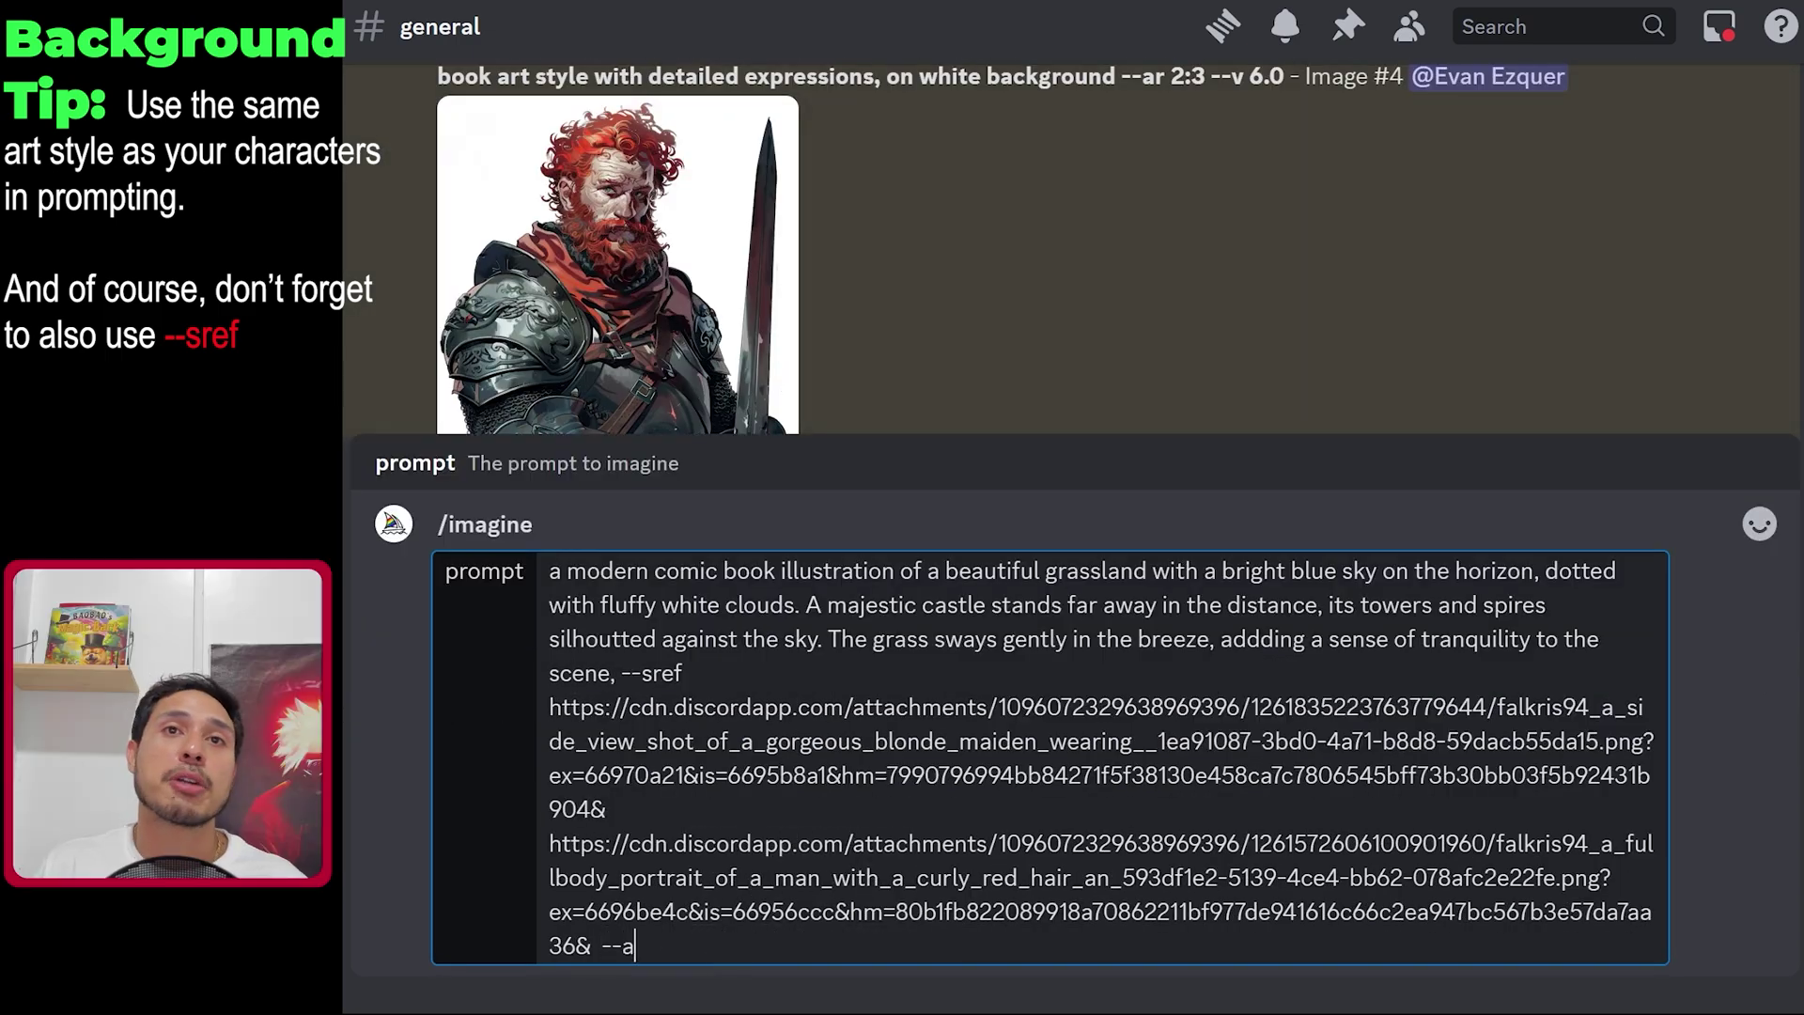
{"action": "type", "text": ":9"}
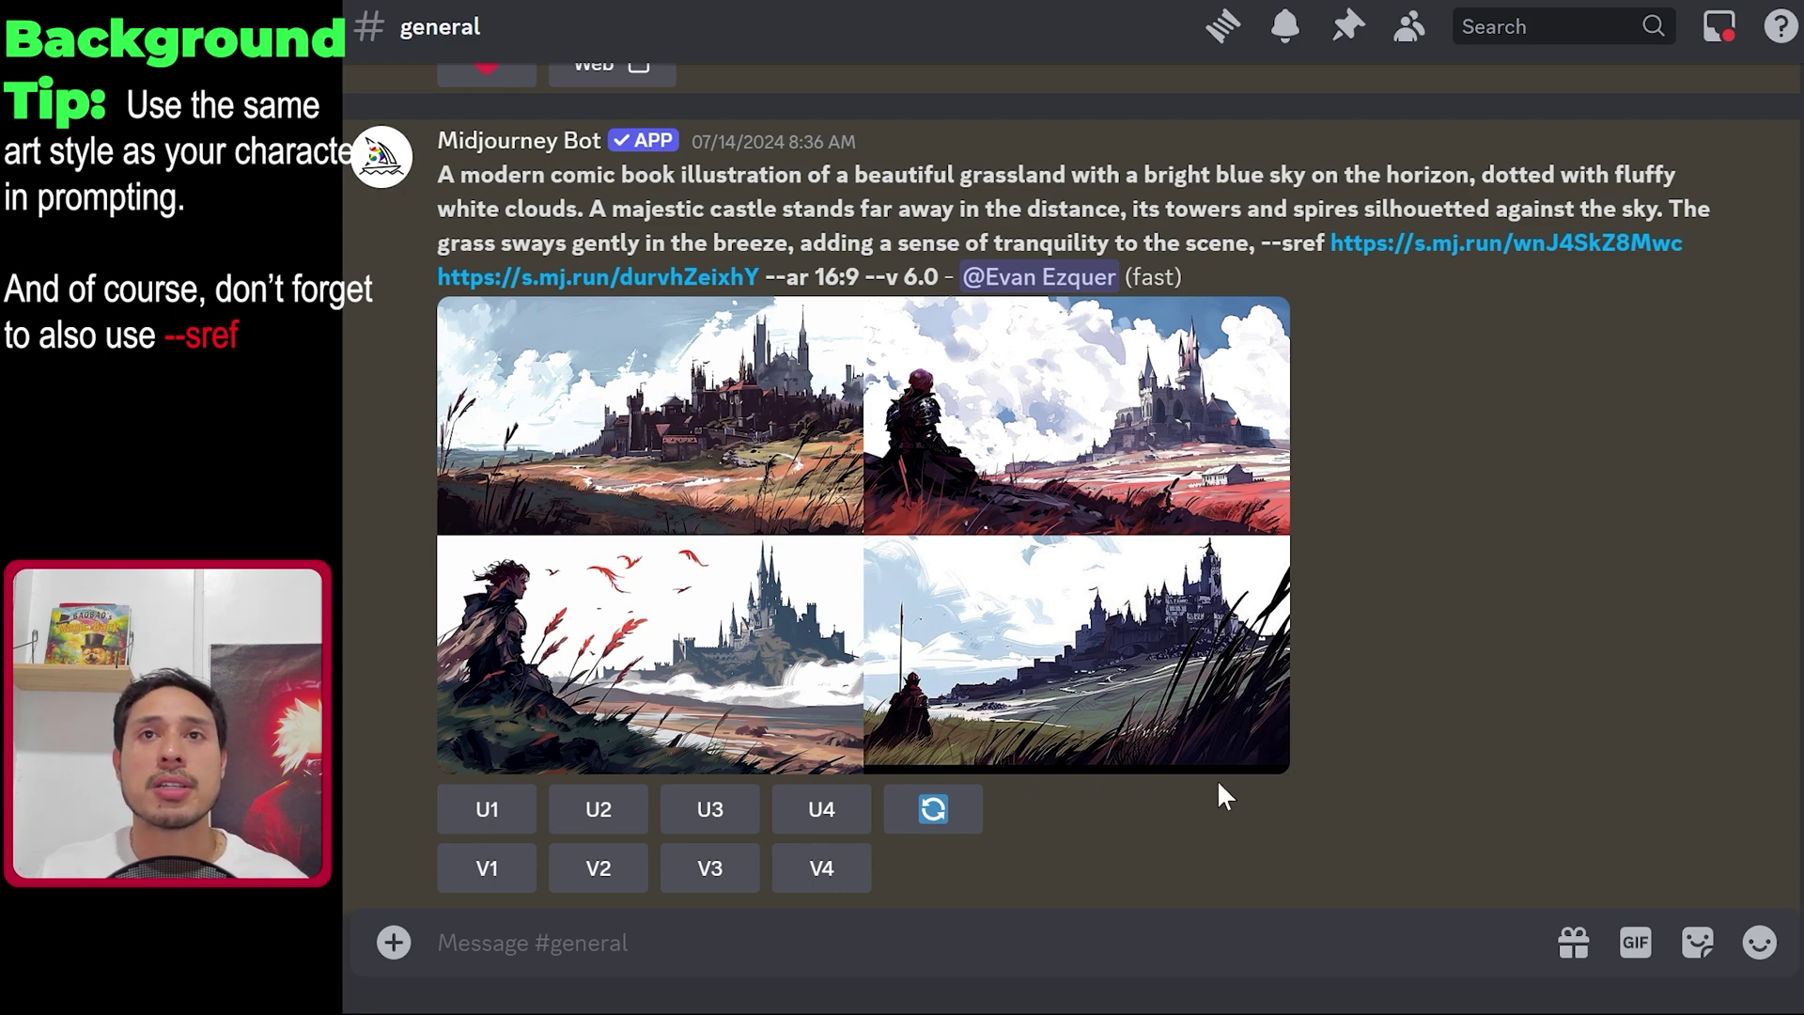
- Rerun the grassland castle prompt with the stylize parameter --s 350 appended after --v 6.0
{"action": "left_click", "coordinate": [932, 808]}
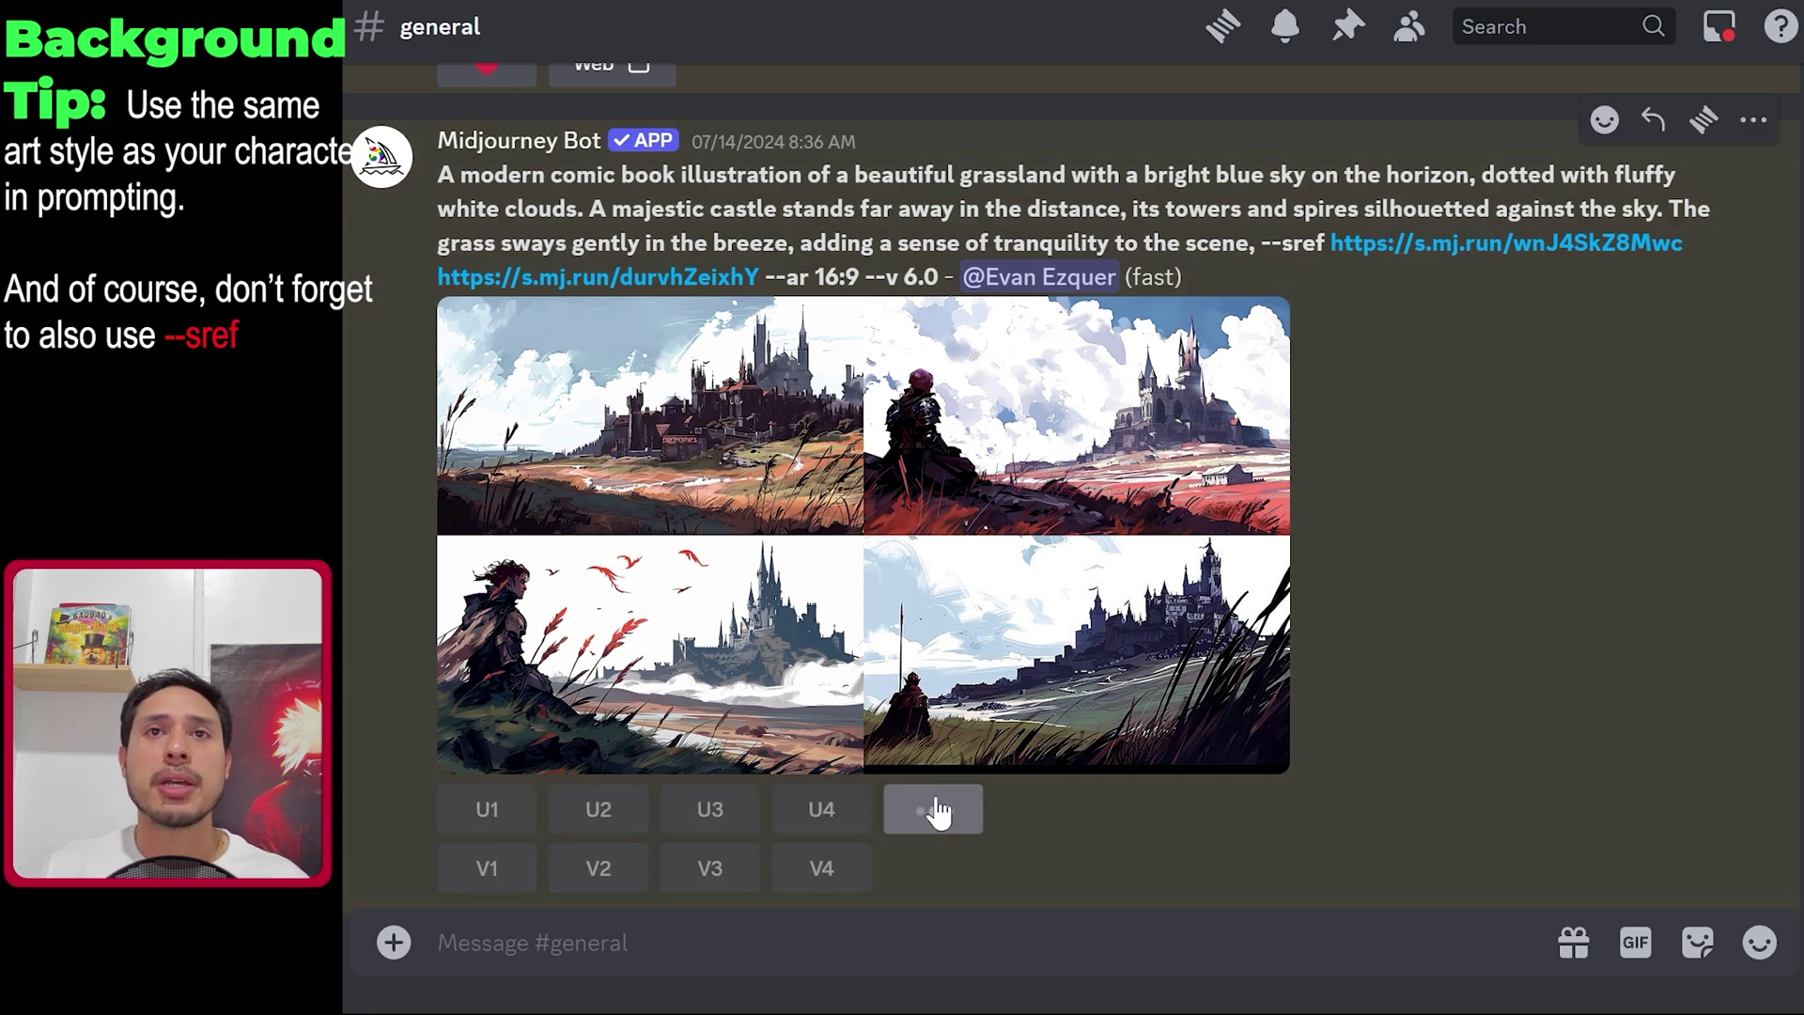
{"action": "key", "text": "ctrl+End"}
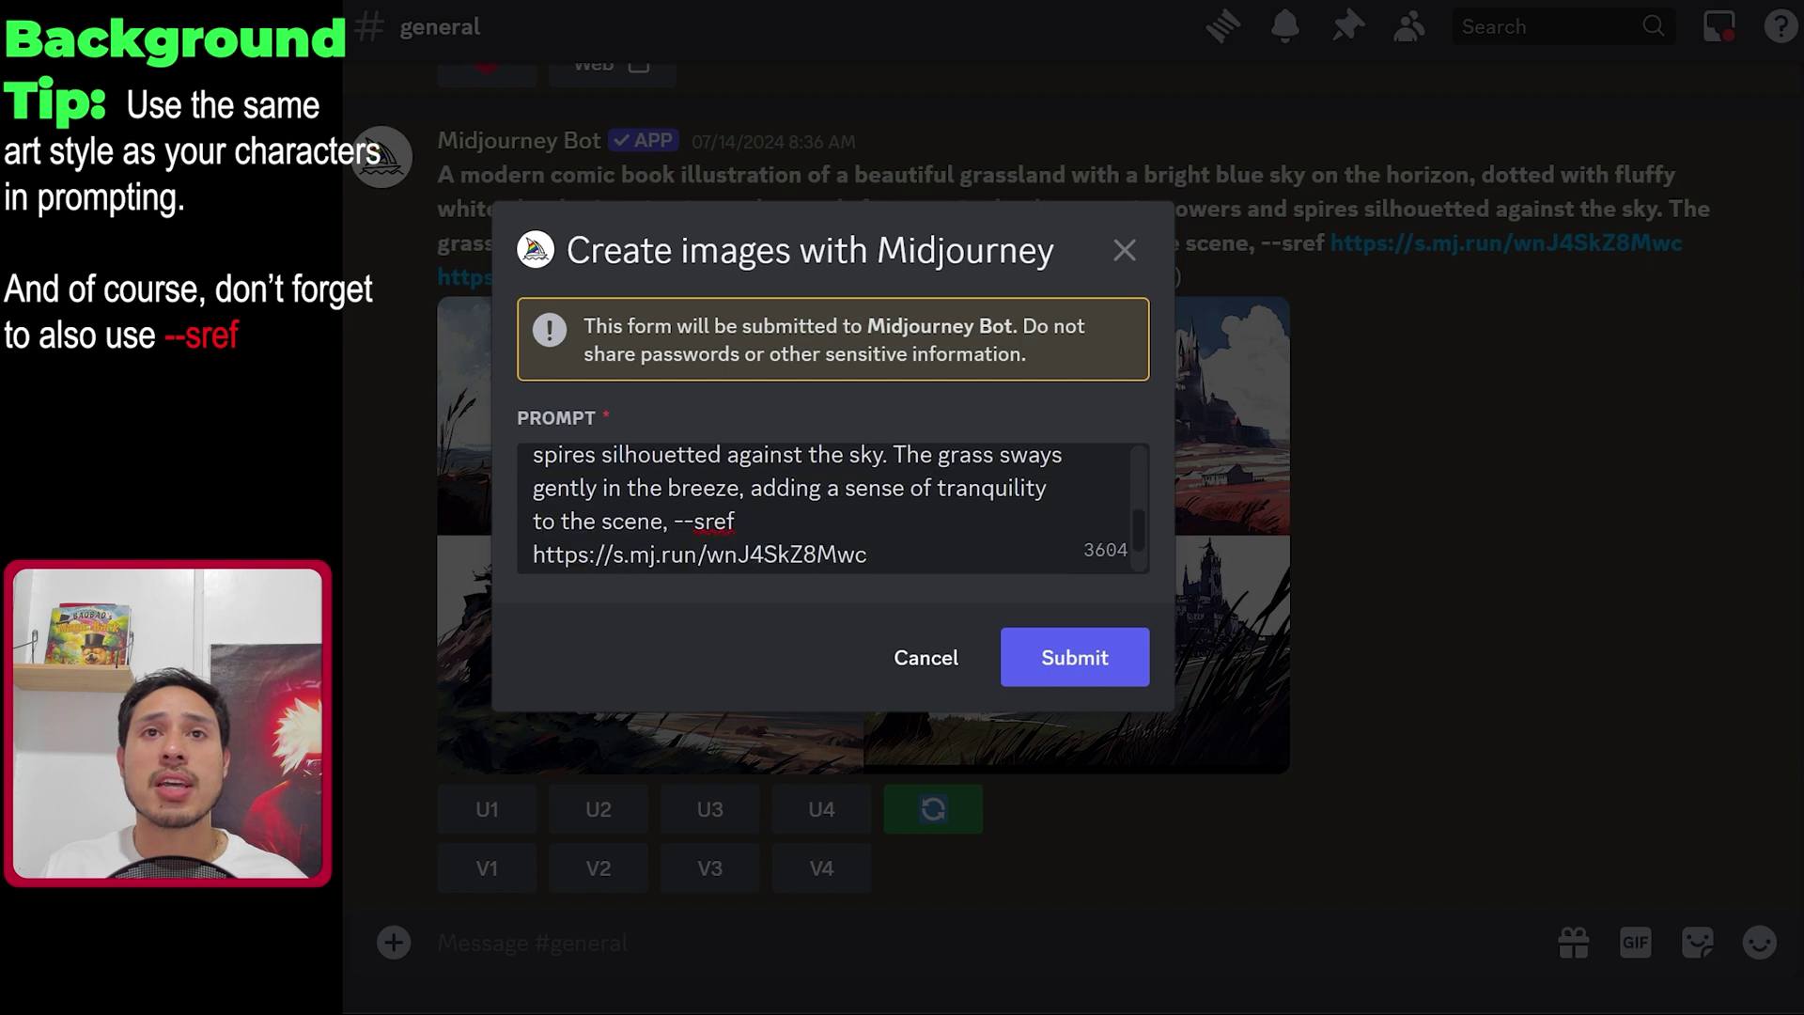
{"action": "type", "text": "--ar 16:9 --v 6.0 --"}
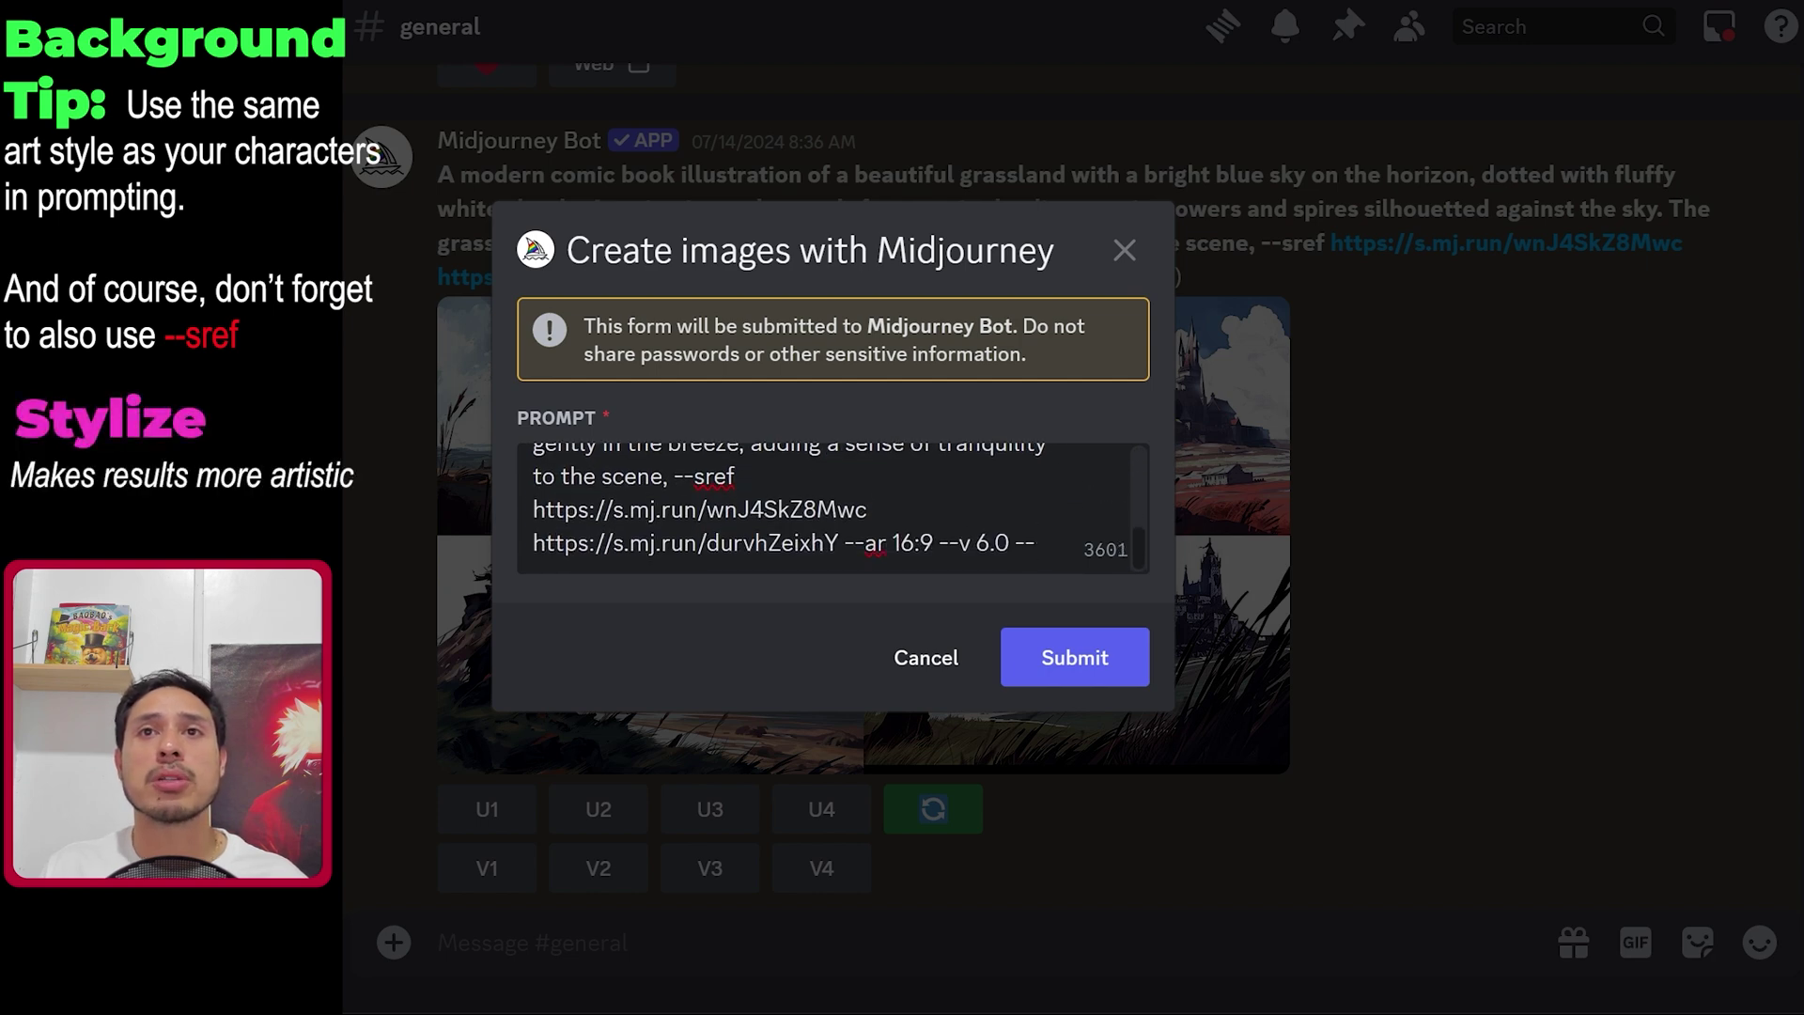
{"action": "type", "text": "s"}
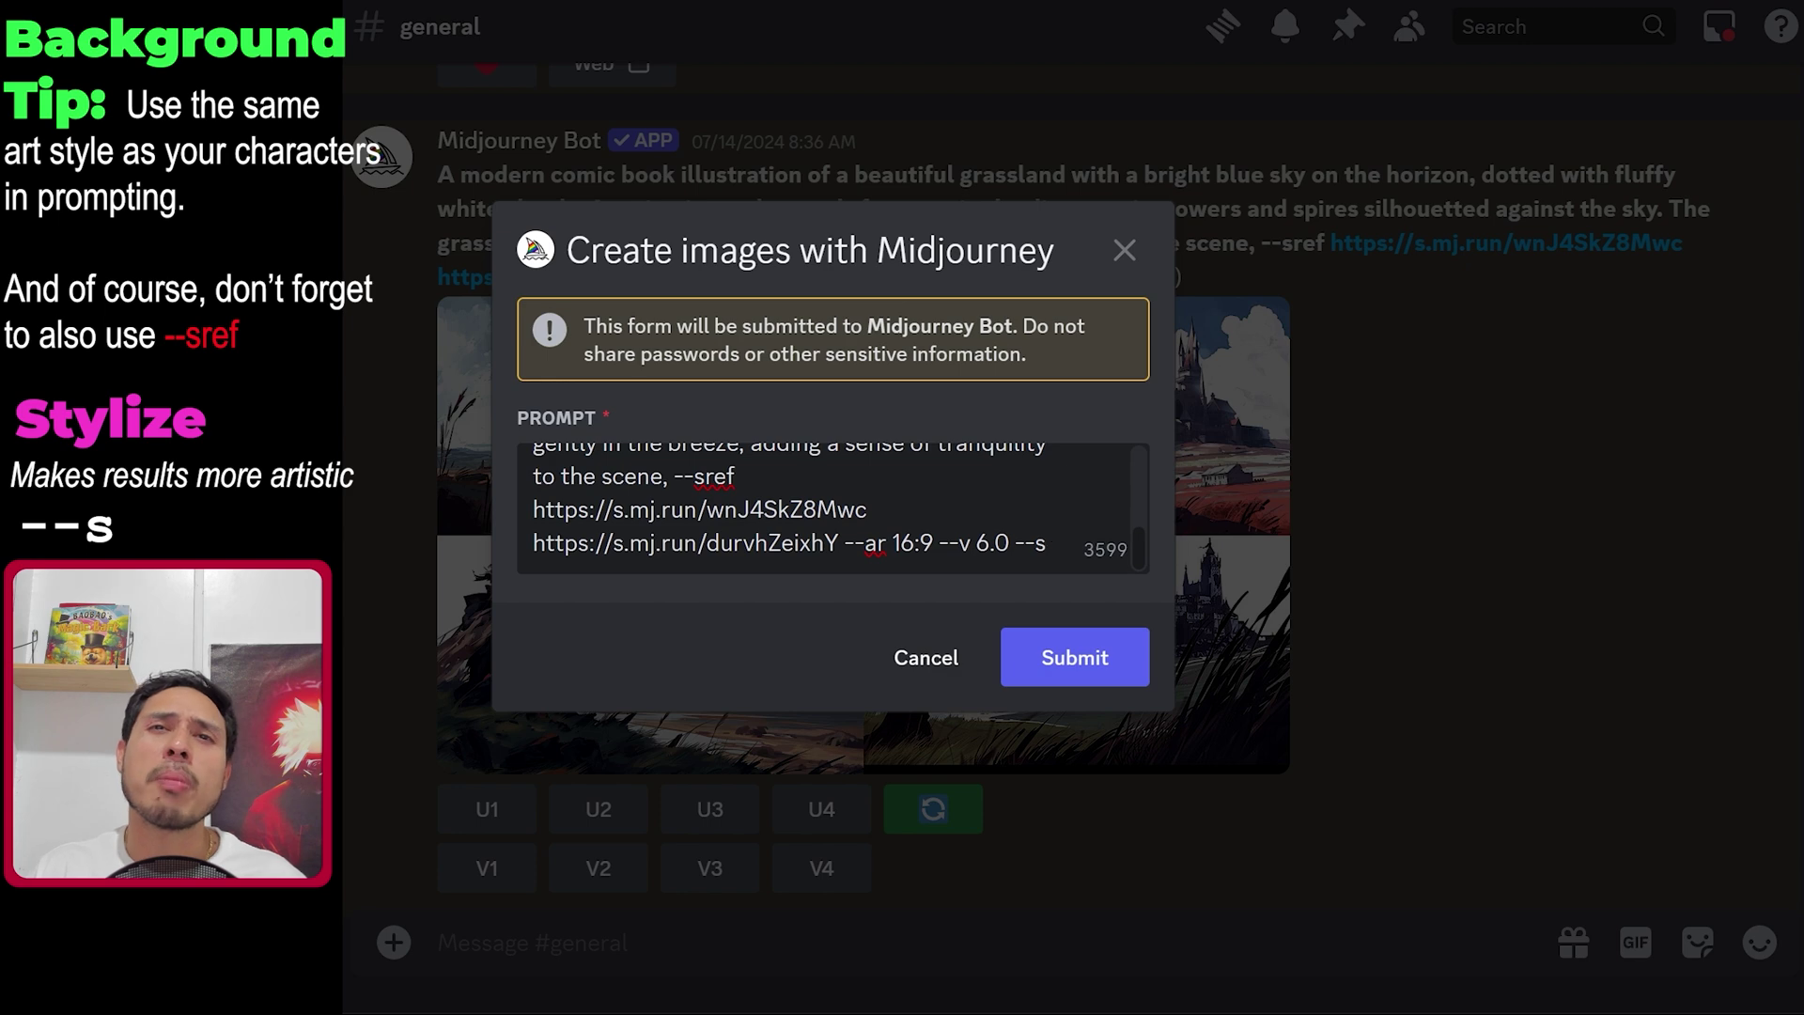
{"action": "type", "text": "350"}
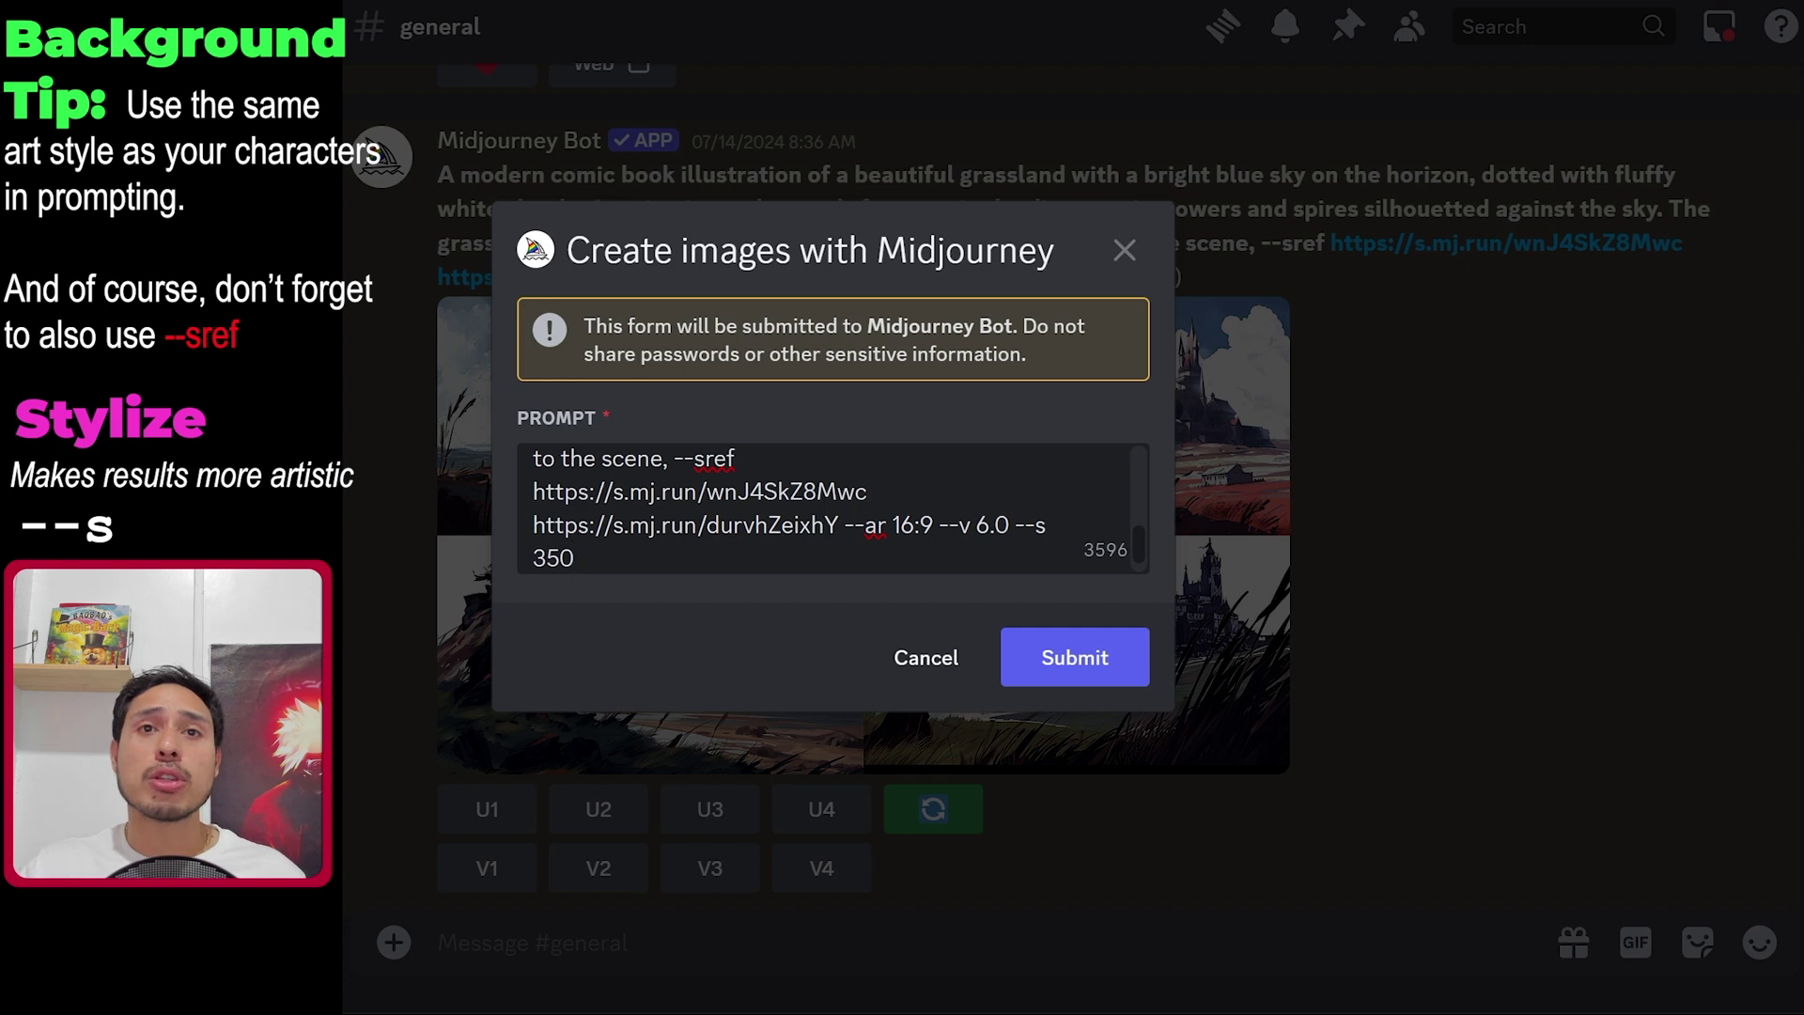
{"action": "left_click", "coordinate": [1036, 690]}
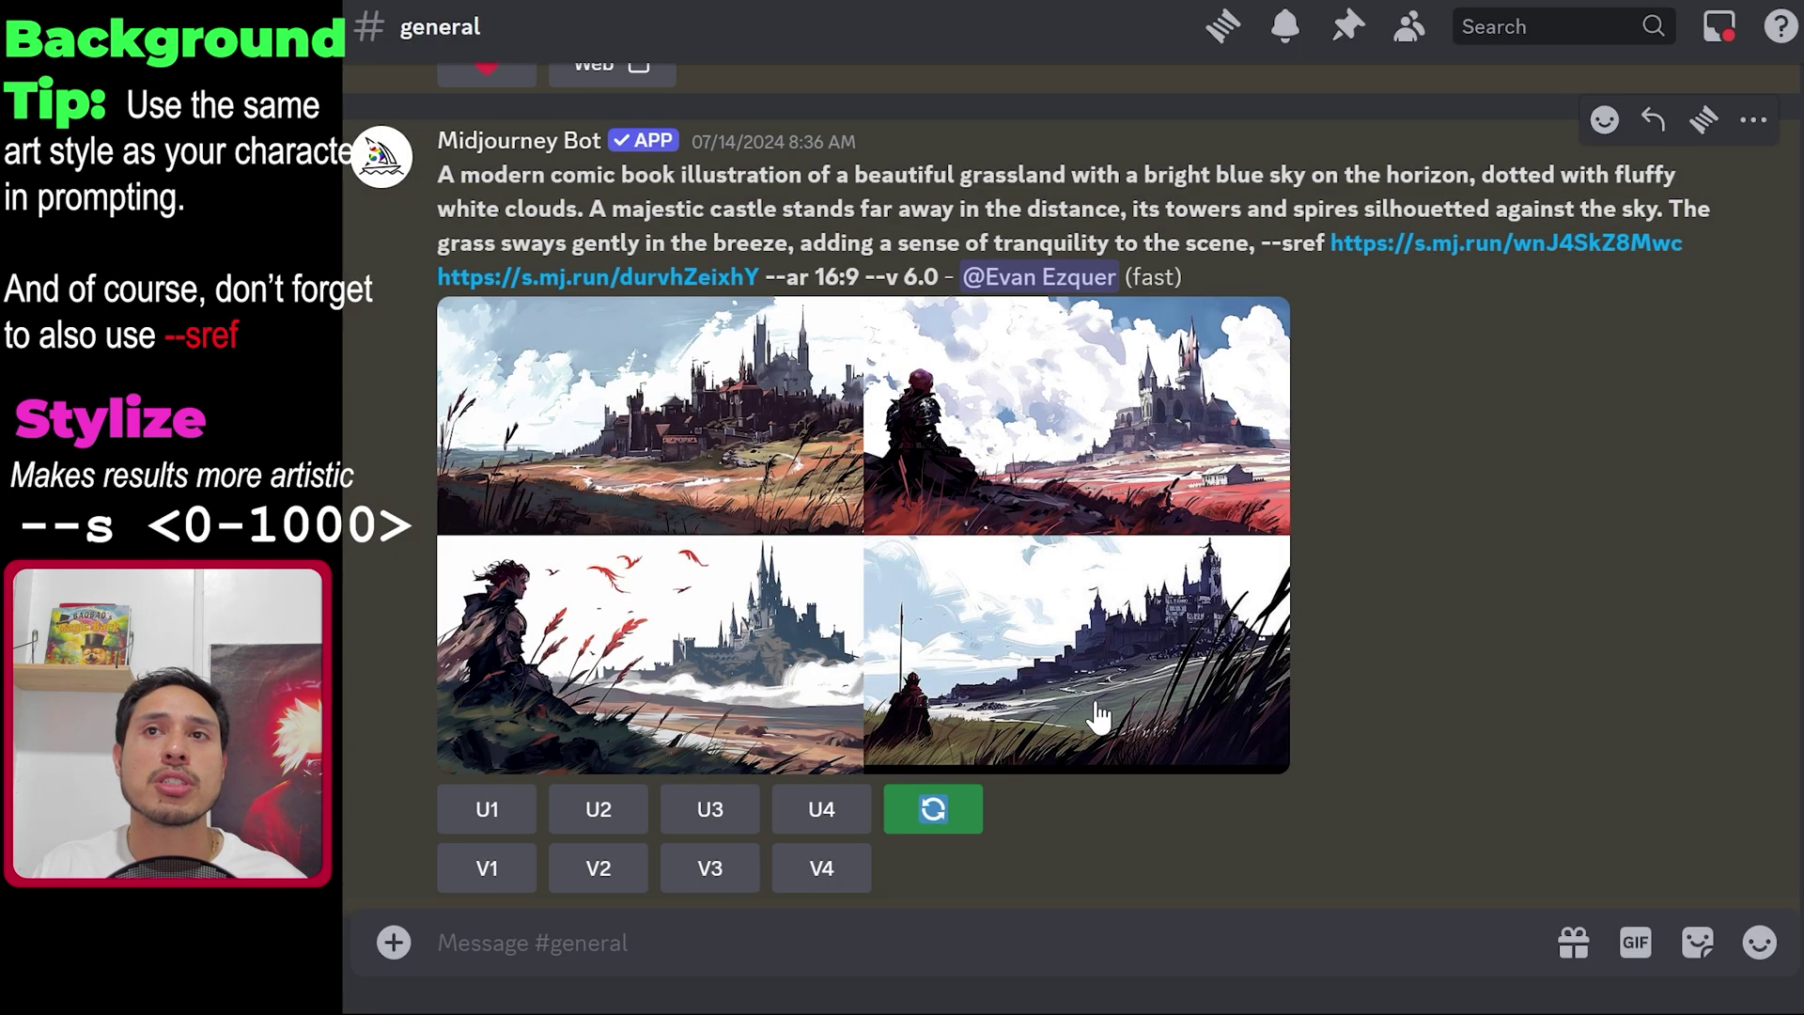
- Reopen the rerun form of the same grassland prompt and append the --s stylize parameter again
{"action": "left_click", "coordinate": [939, 810]}
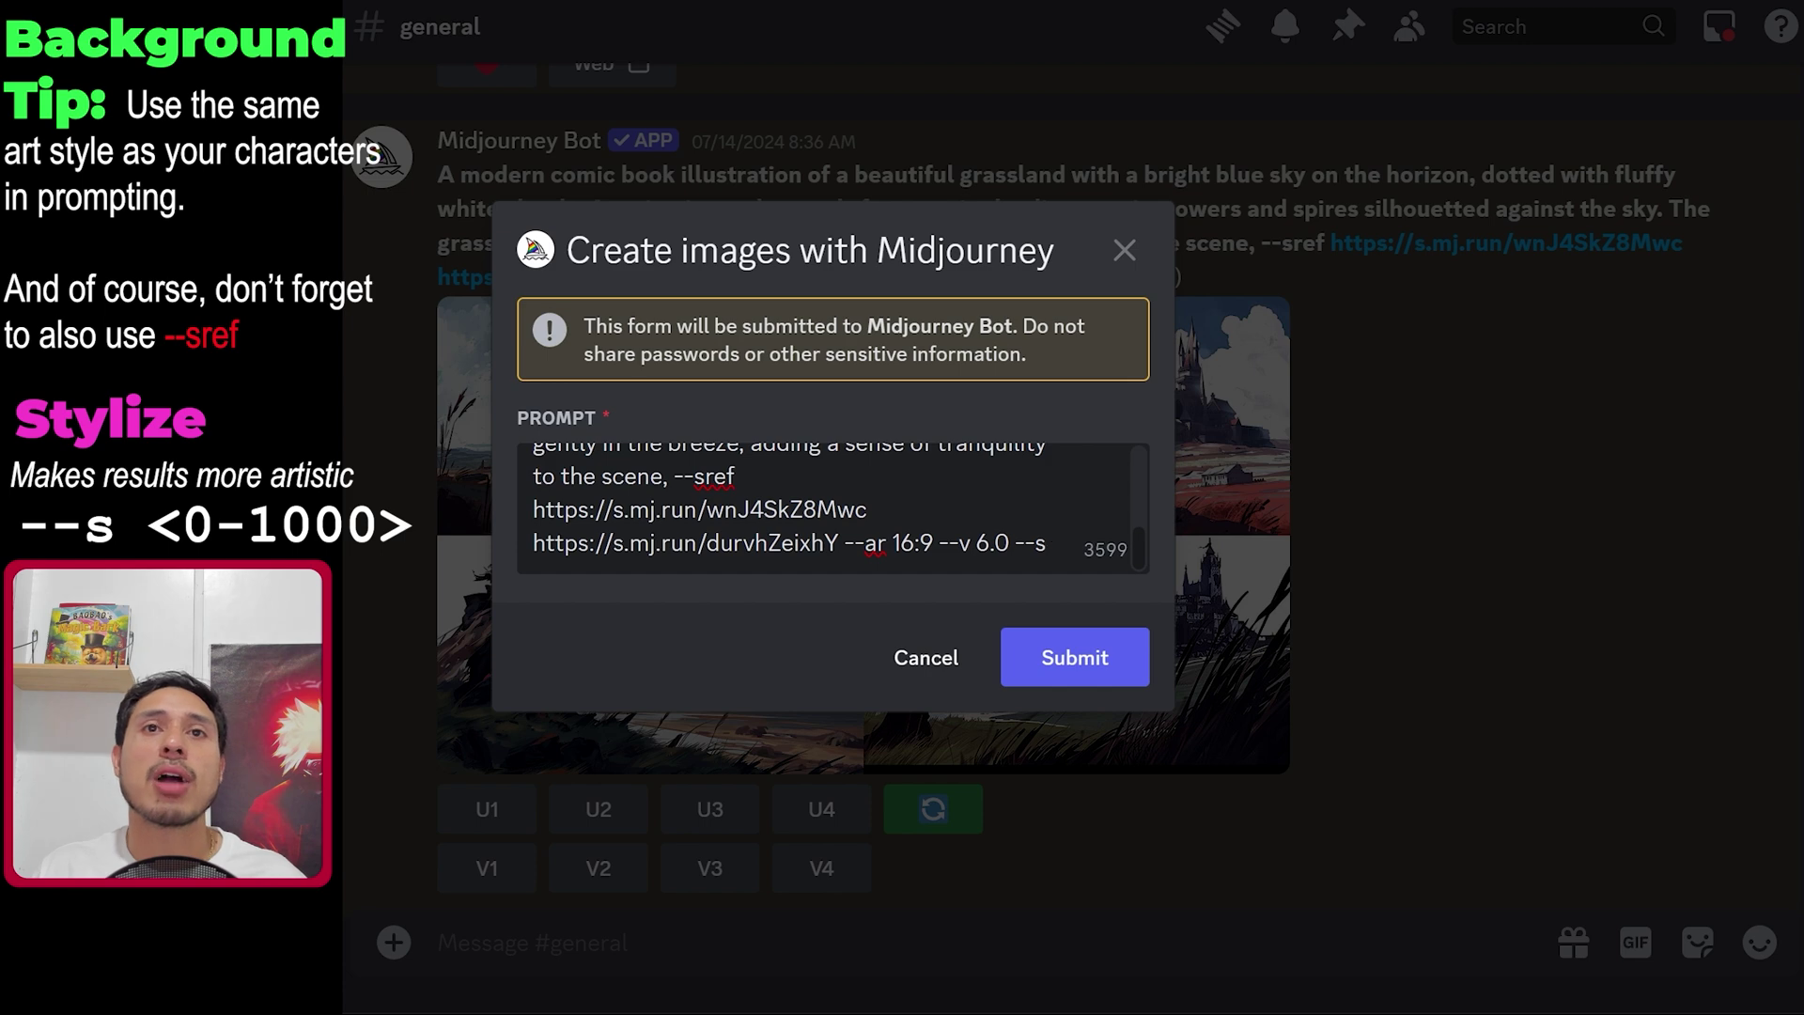
{"action": "type", "text": "--s 350"}
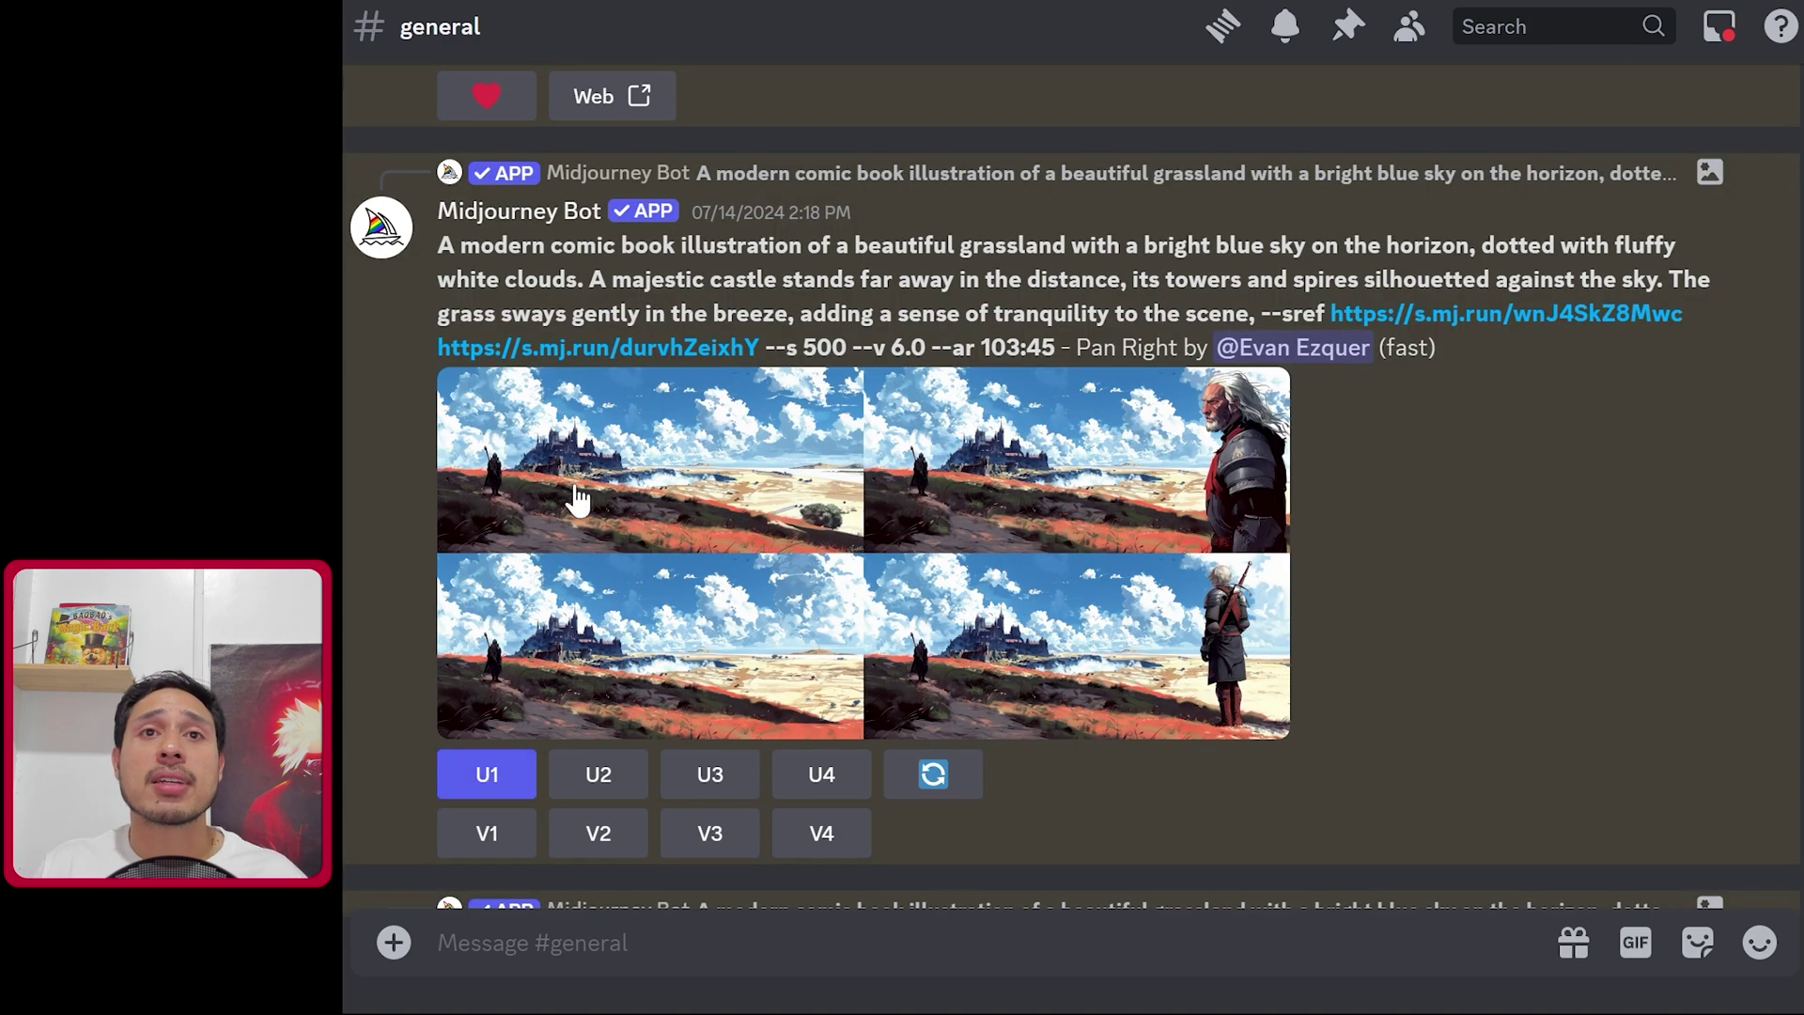
- Upscale the first panned grassland castle image and place it in the Canva design behind the maiden and knight cutouts
{"action": "left_click", "coordinate": [487, 778]}
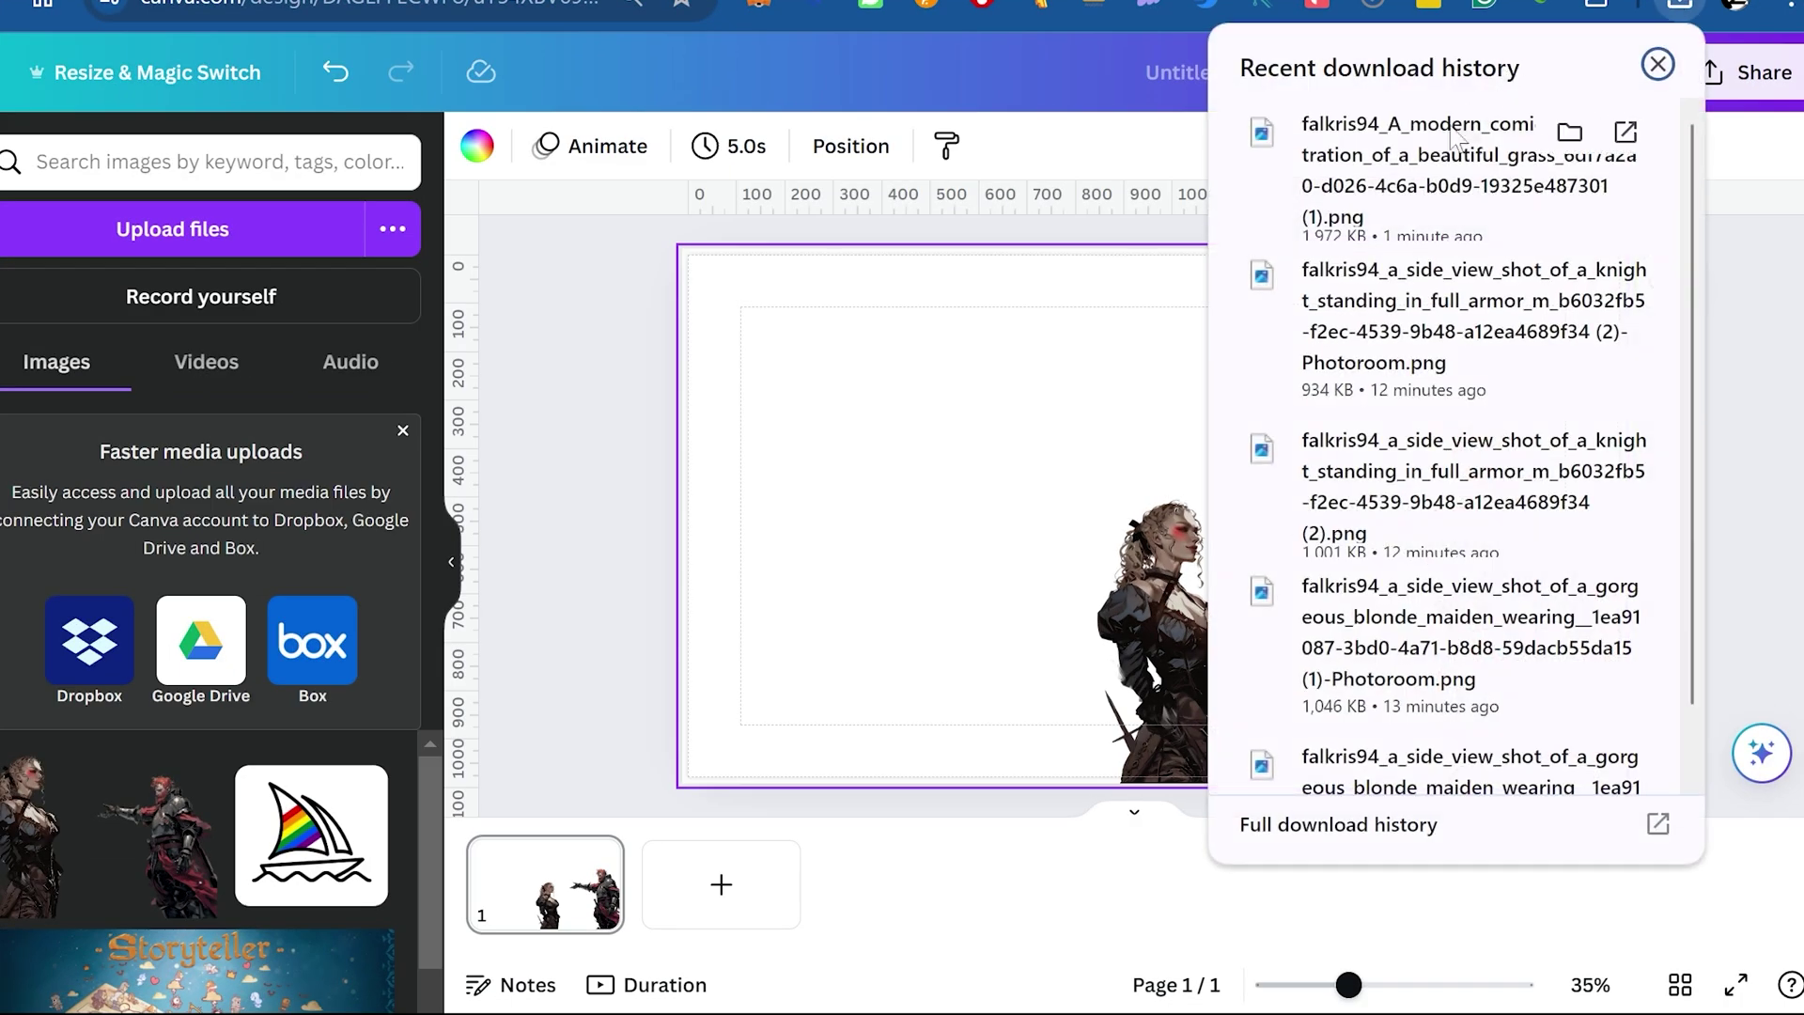
{"action": "left_click_drag", "start_coordinate": [1454, 136], "coordinate": [918, 554]}
{"action": "right_click", "coordinate": [1132, 564]}
{"action": "mouse_move", "coordinate": [1221, 470]}
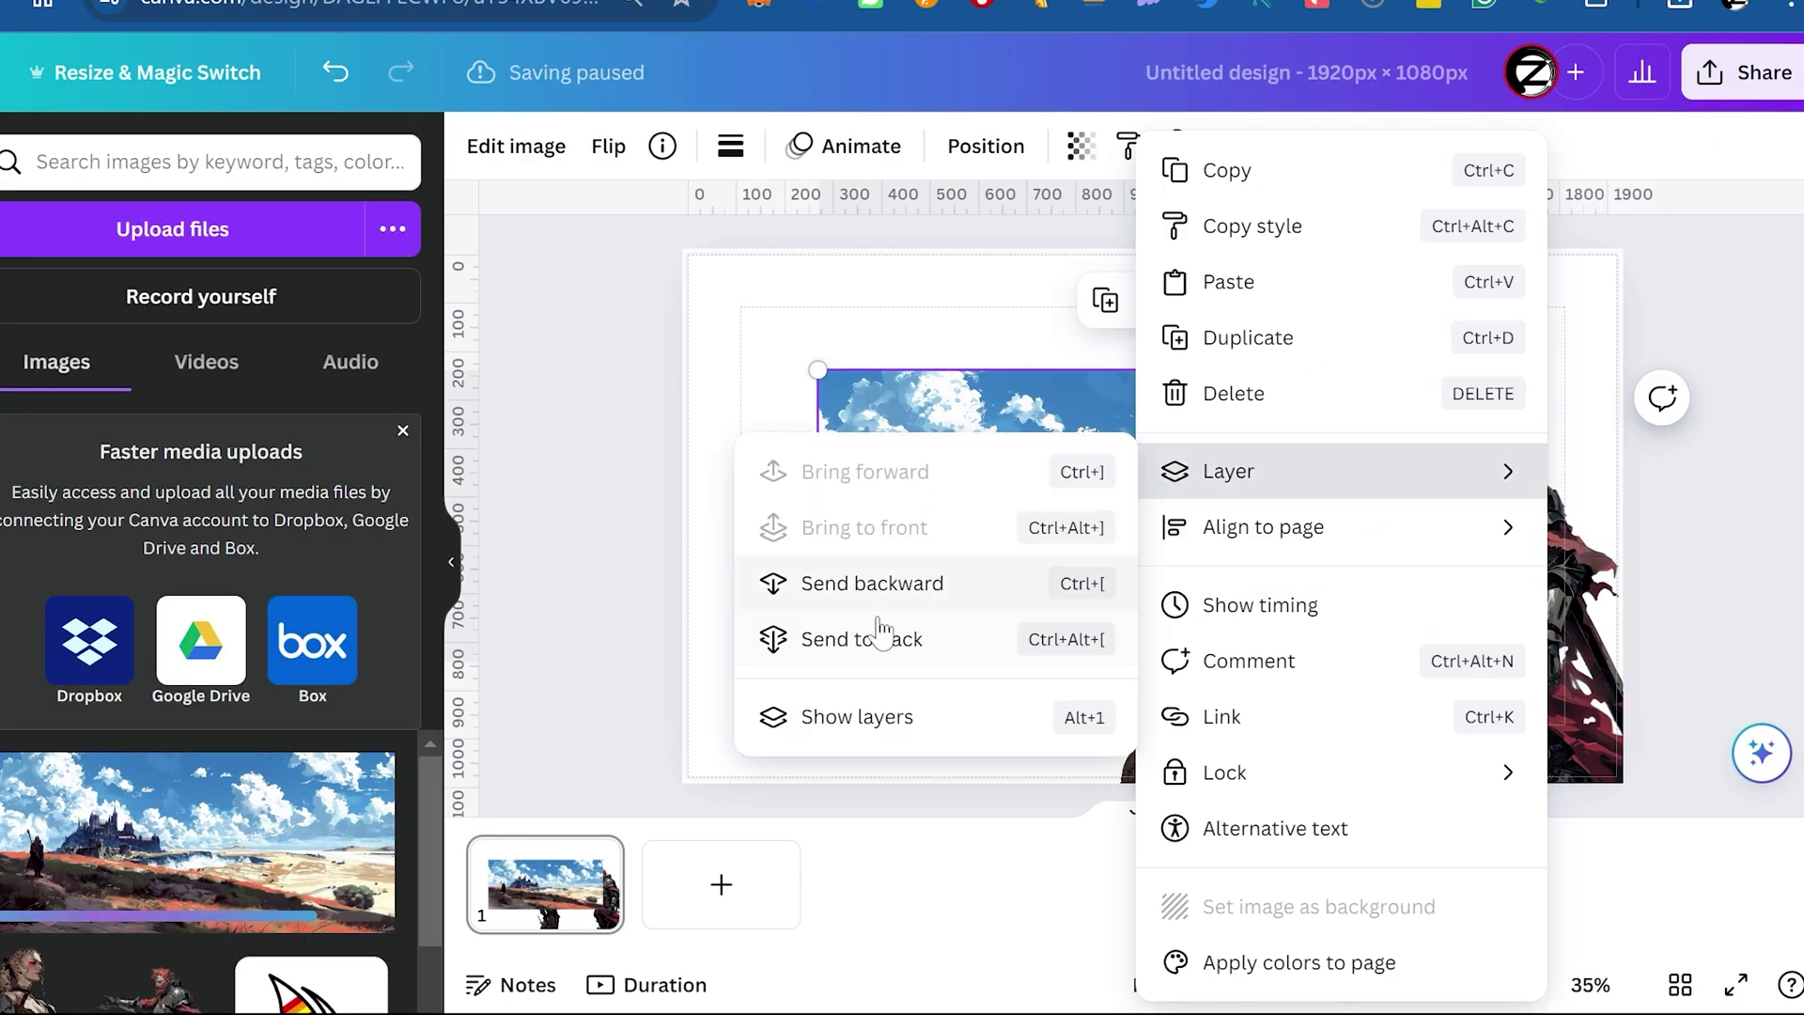
{"action": "left_click", "coordinate": [881, 630]}
- Enlarge the castle background to fill the page and remove the small dark figure on the path with Magic Eraser at brush size 20
{"action": "left_click_drag", "start_coordinate": [881, 630], "coordinate": [749, 520]}
{"action": "left_click_drag", "start_coordinate": [1328, 532], "coordinate": [1794, 776]}
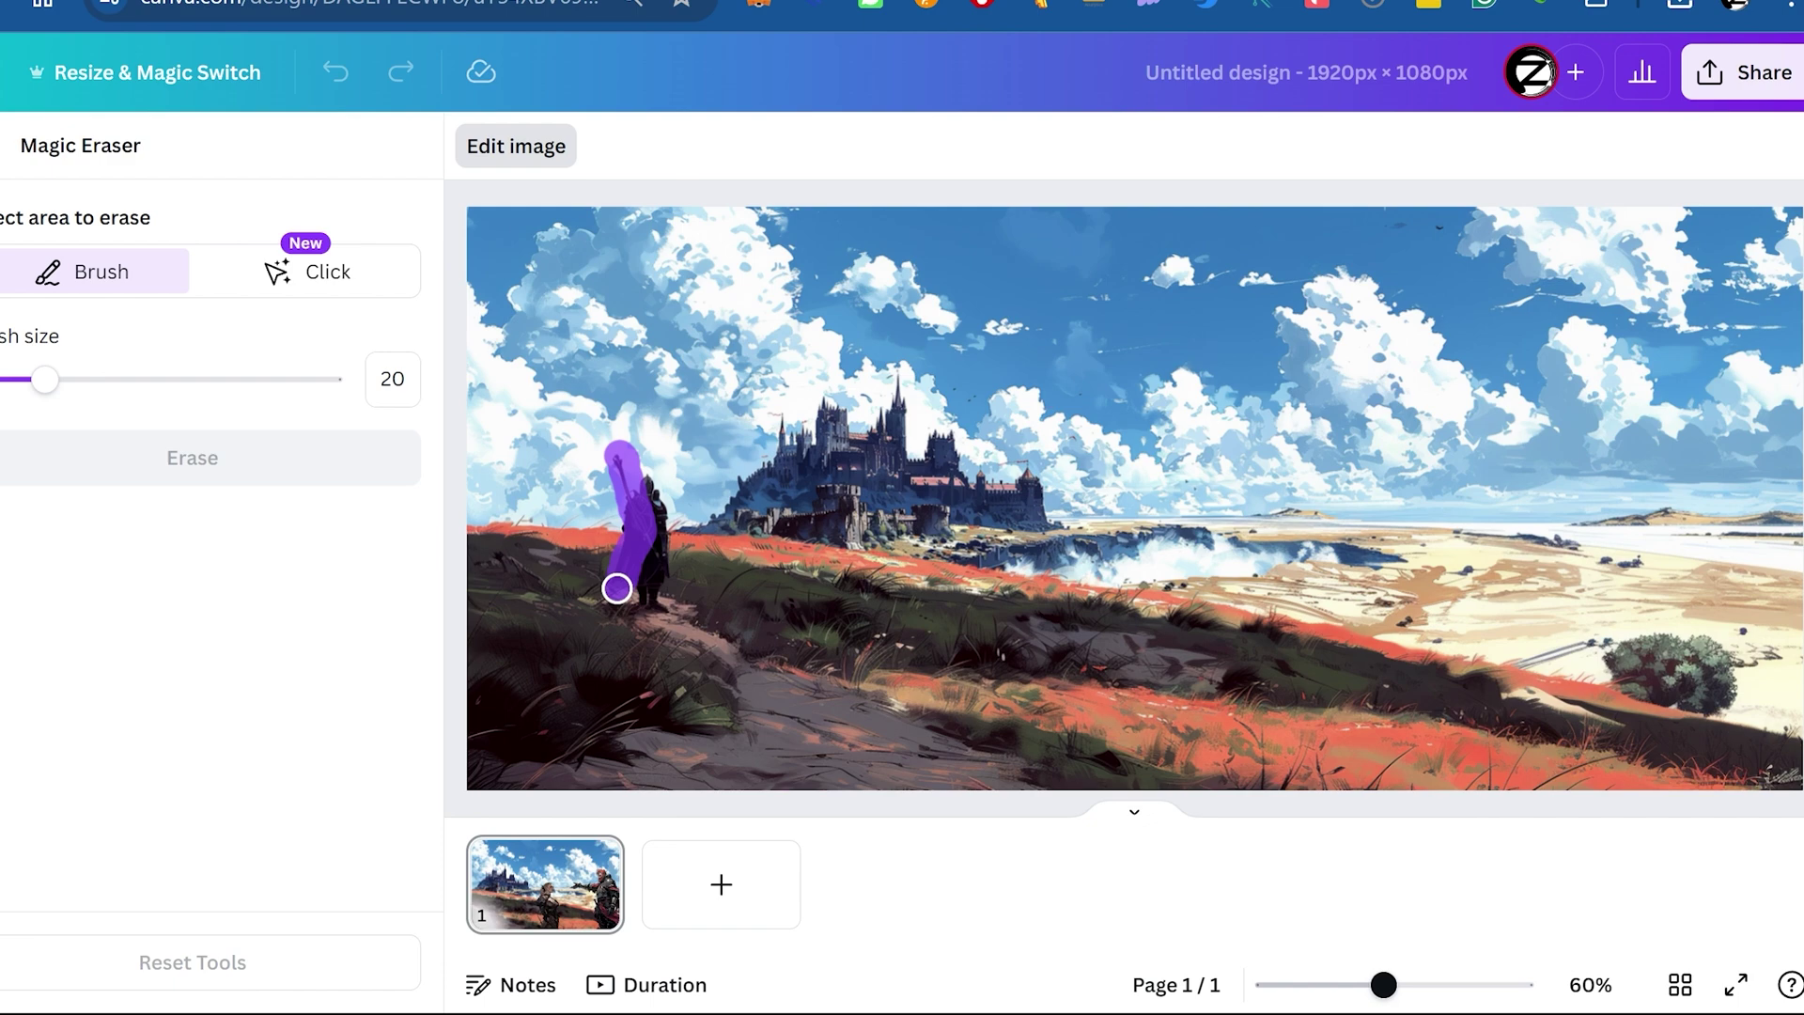
{"action": "left_click_drag", "start_coordinate": [616, 588], "coordinate": [665, 474]}
{"action": "left_click", "coordinate": [224, 466]}
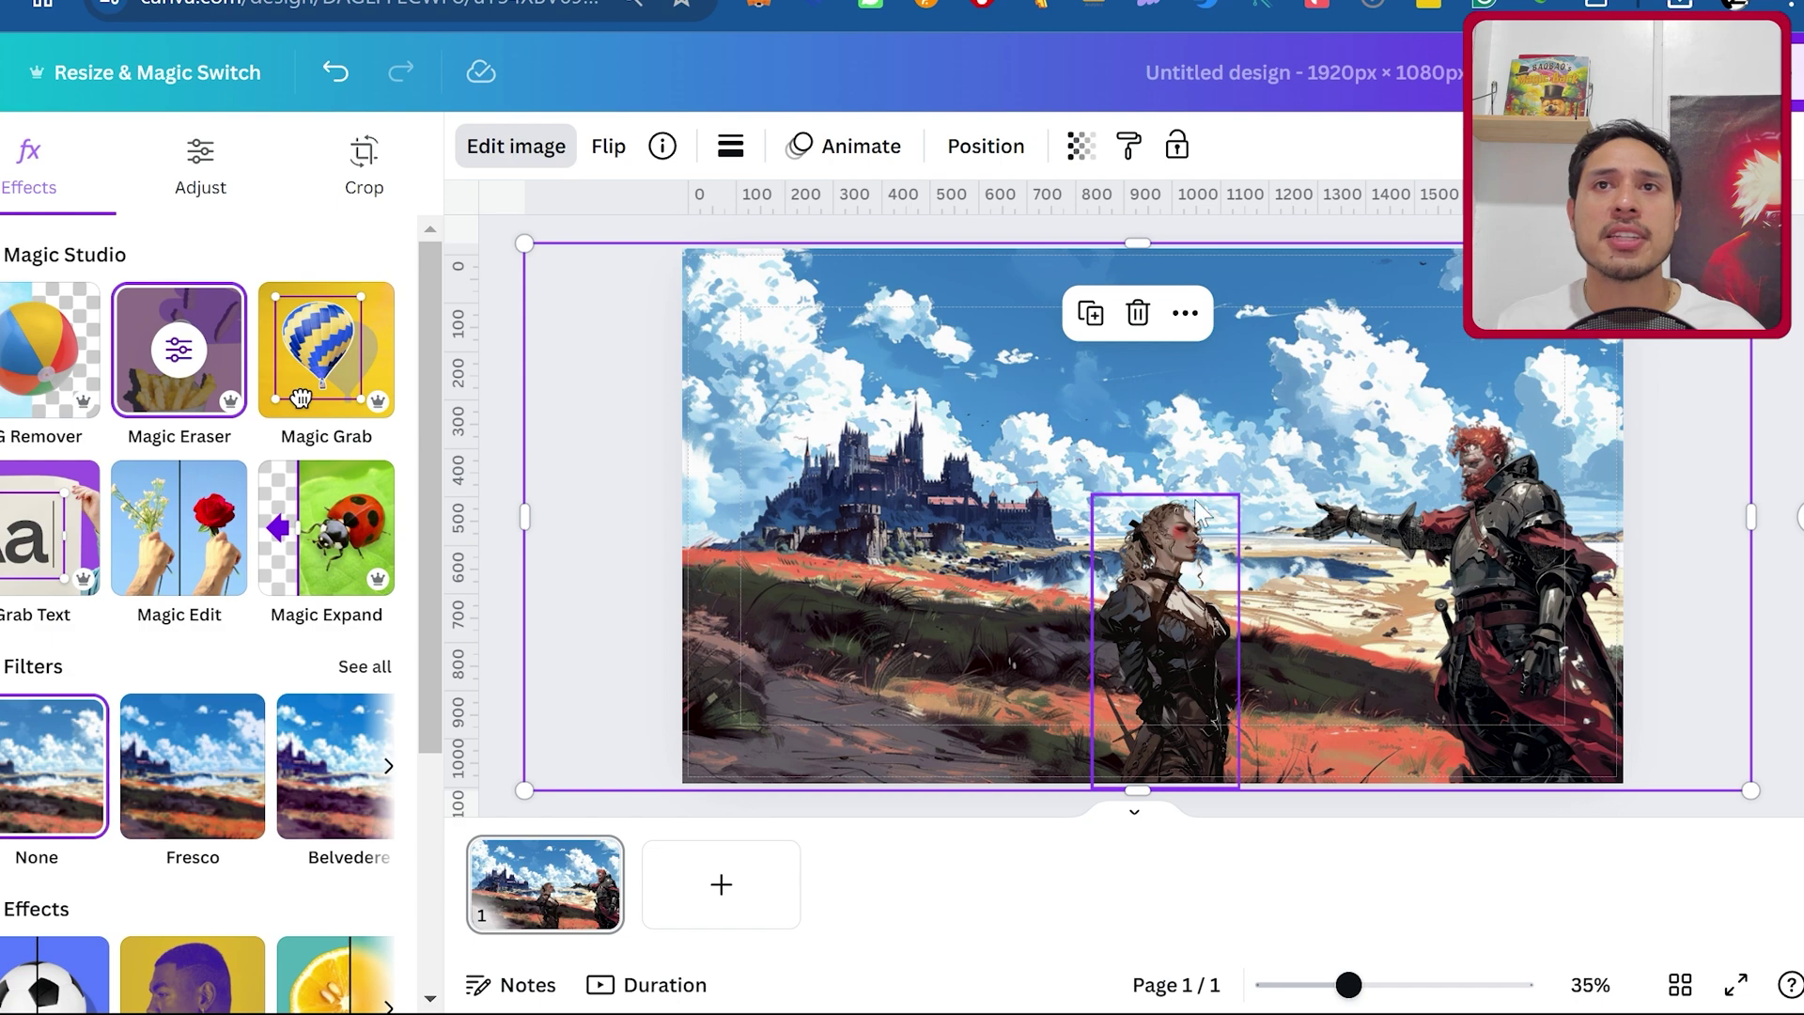
- Lower the brightness of the maiden cutout and of the knight cutout in the image adjustments
{"action": "left_click", "coordinate": [1179, 606]}
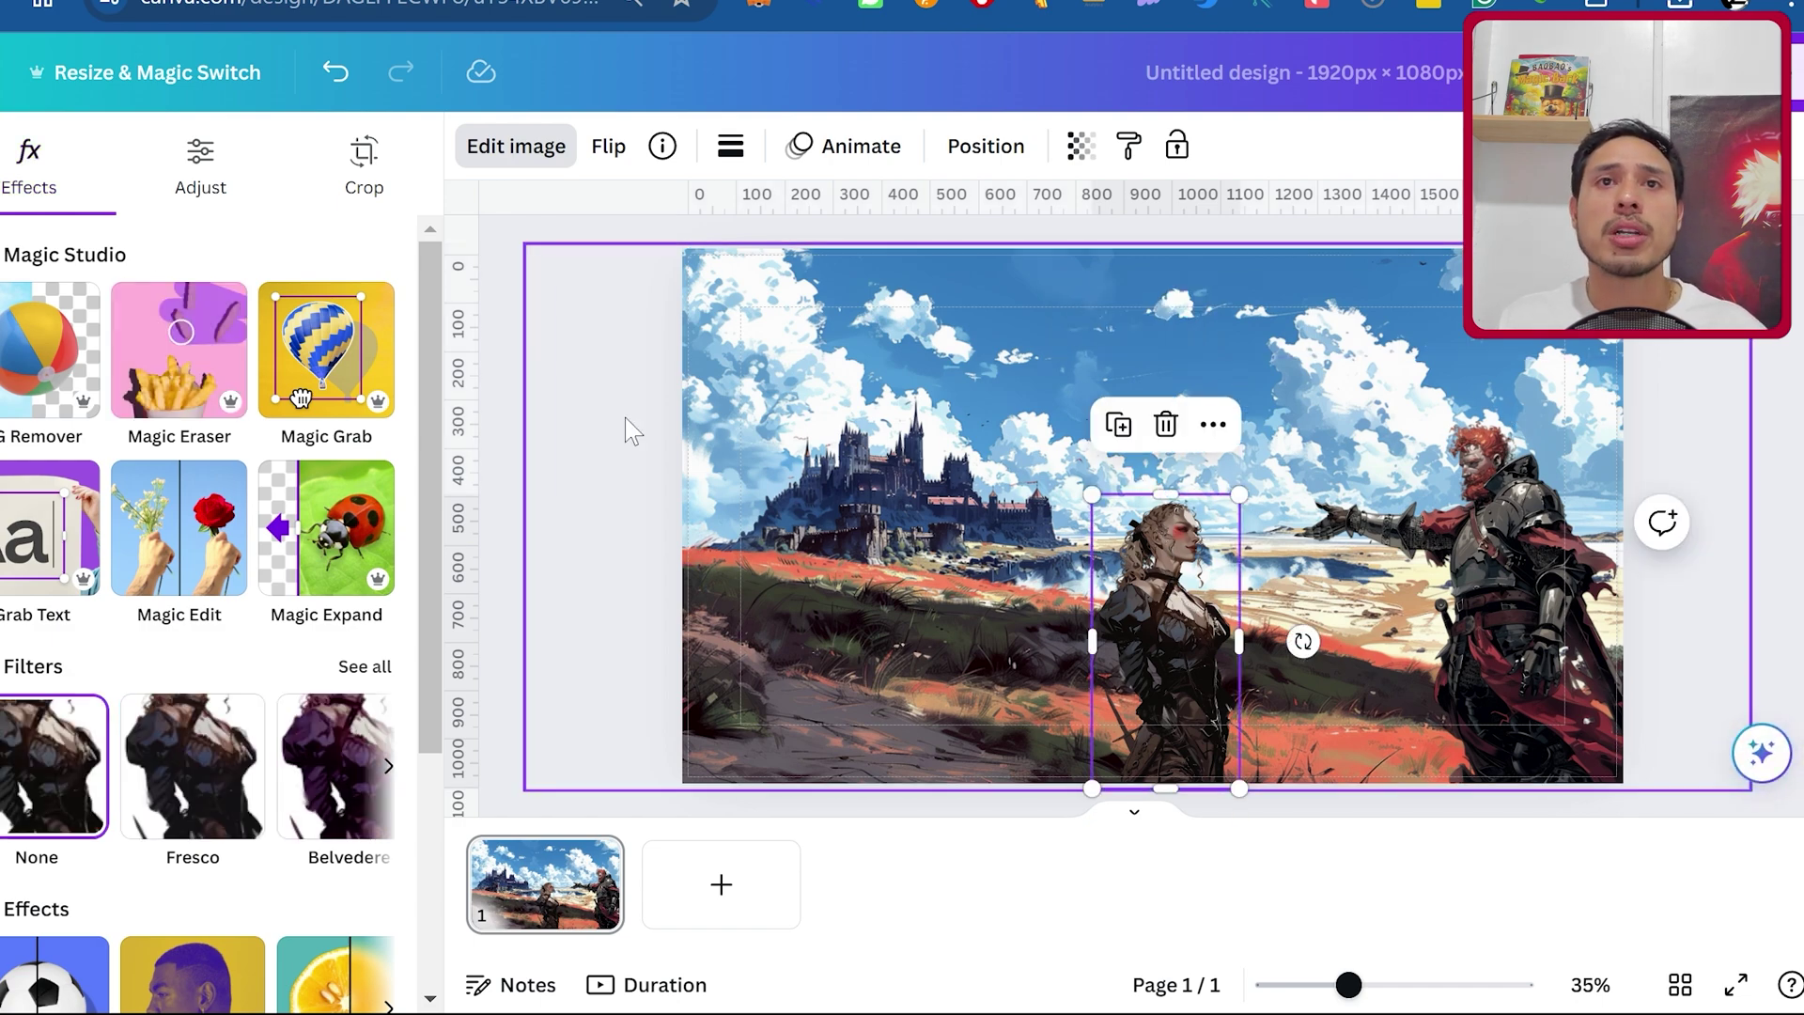
{"action": "left_click", "coordinate": [200, 170]}
{"action": "left_click_drag", "start_coordinate": [140, 692], "coordinate": [106, 700]}
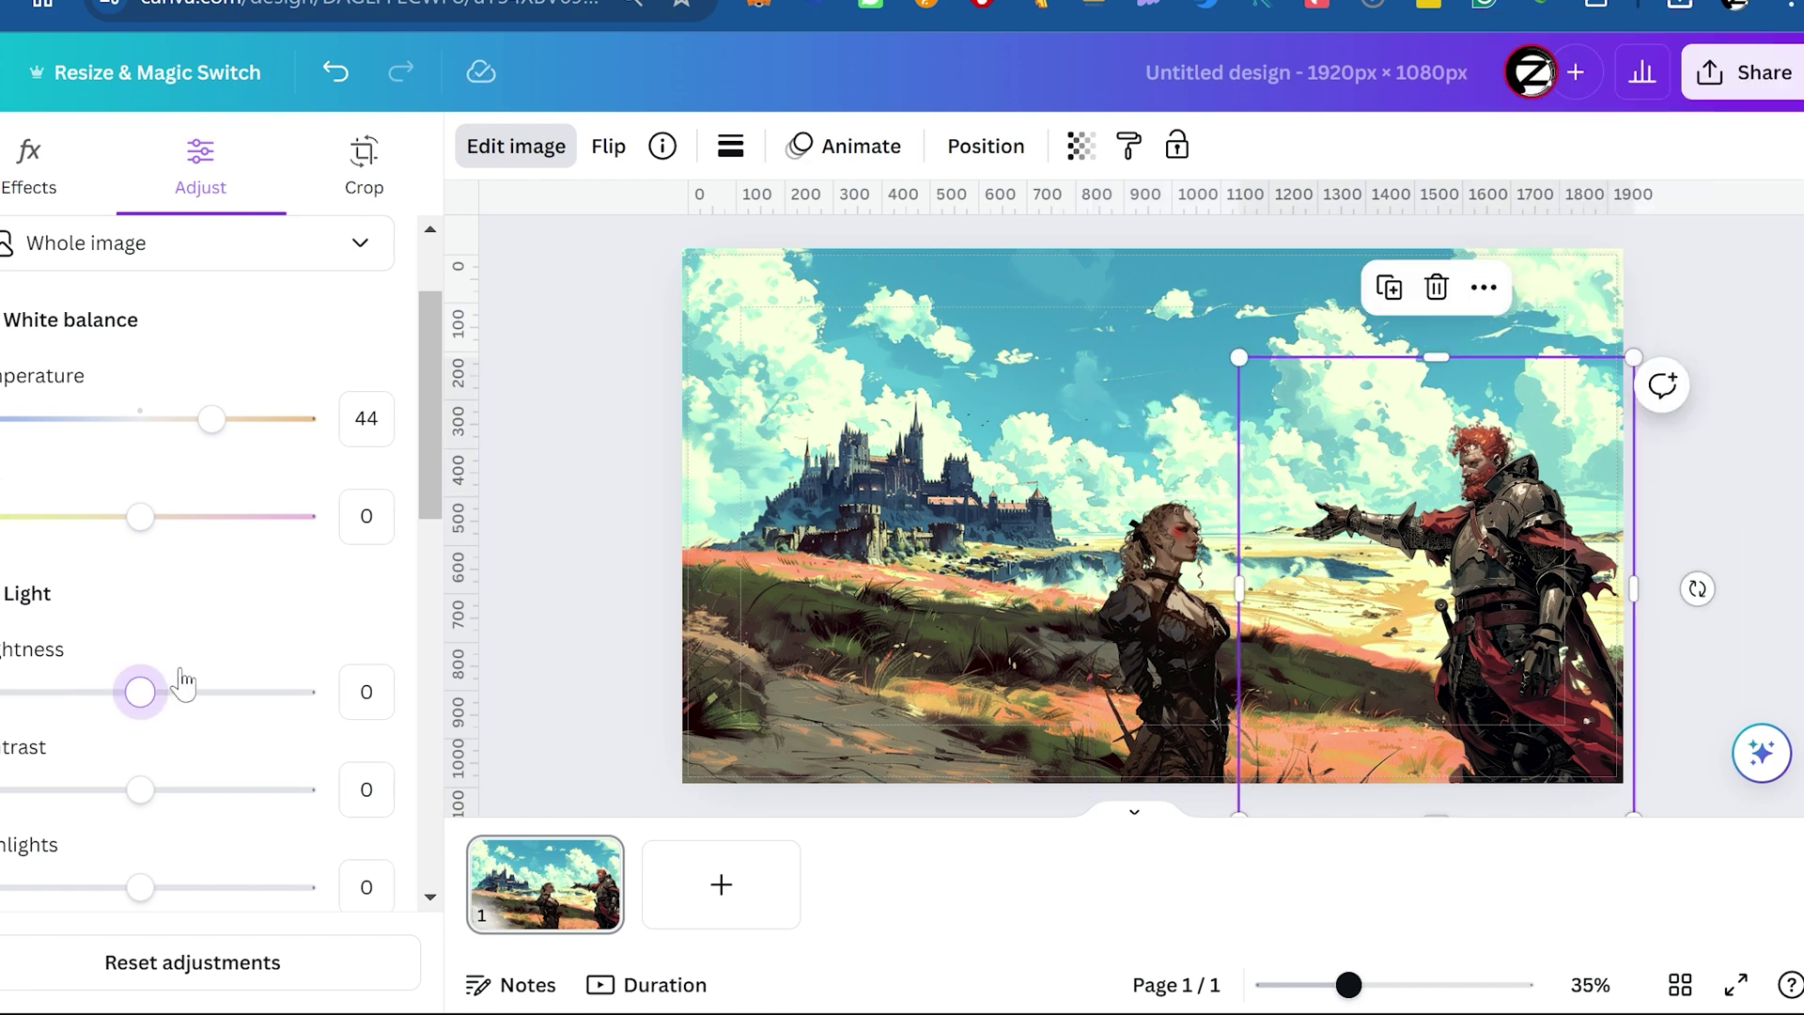
{"action": "left_click_drag", "start_coordinate": [140, 692], "coordinate": [70, 695]}
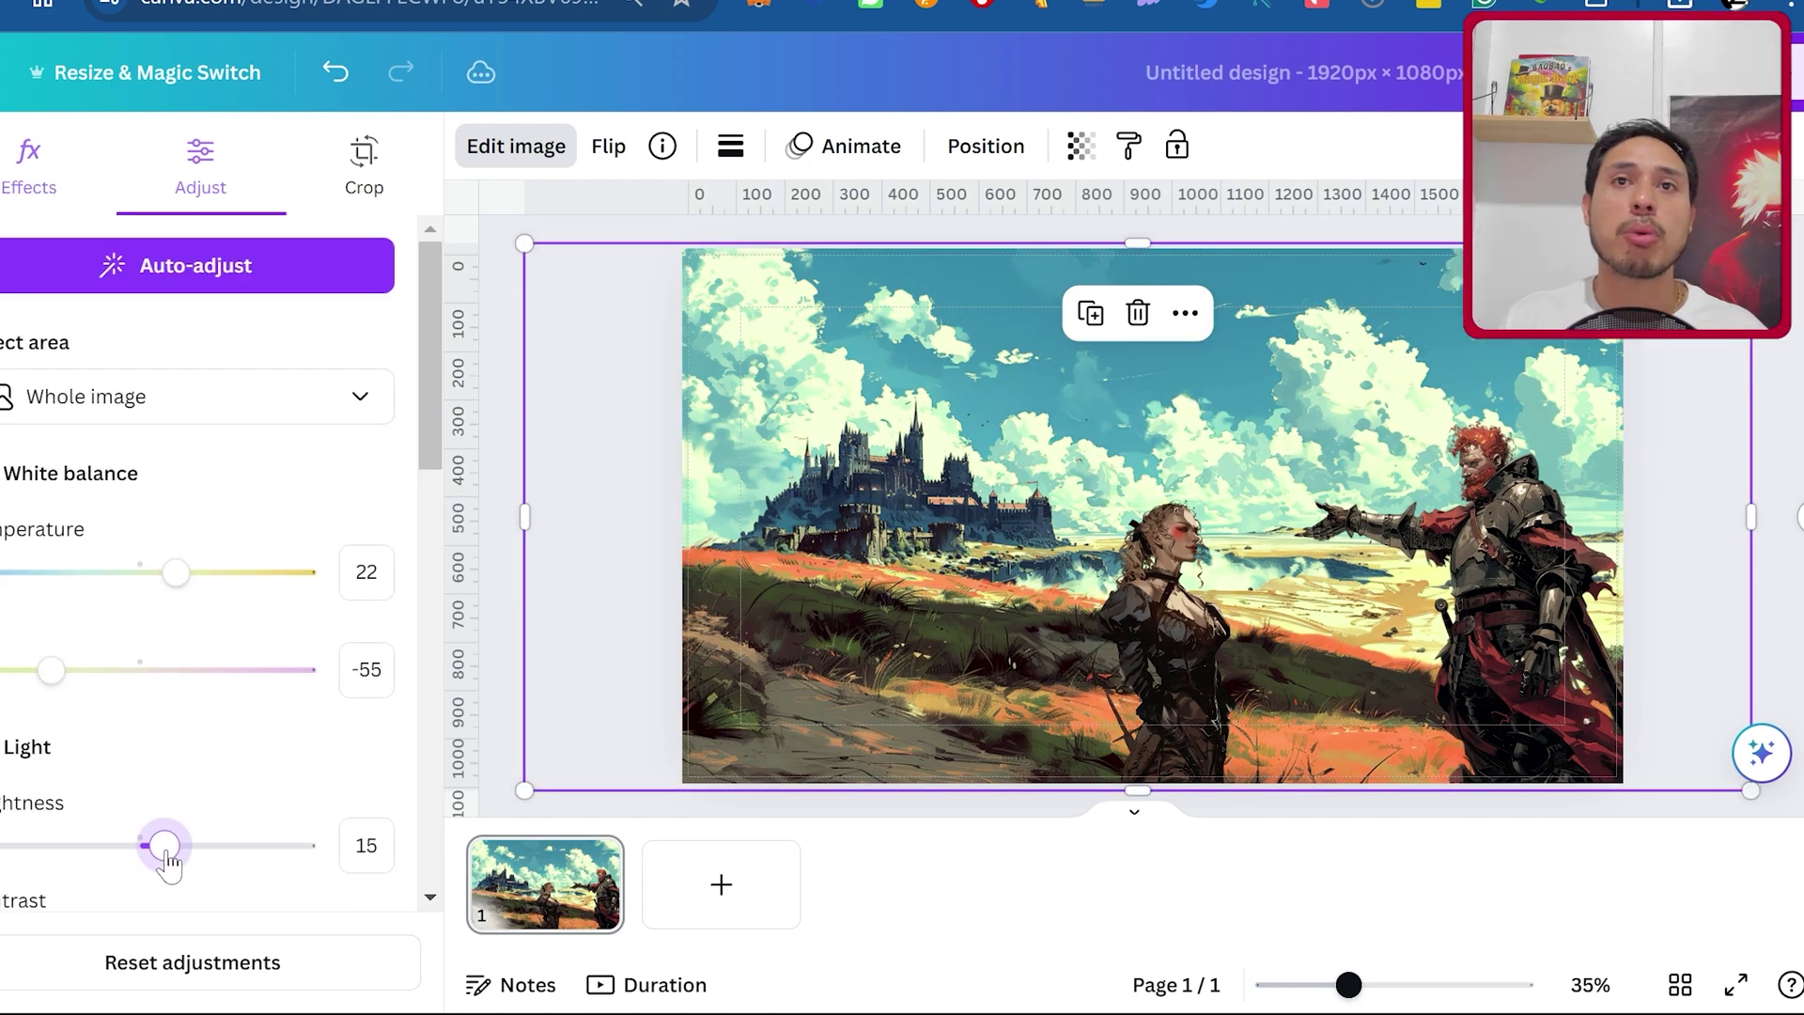
- Set the castle background's brightness to 33 and select the maiden cutout
{"action": "left_click_drag", "start_coordinate": [165, 850], "coordinate": [196, 868]}
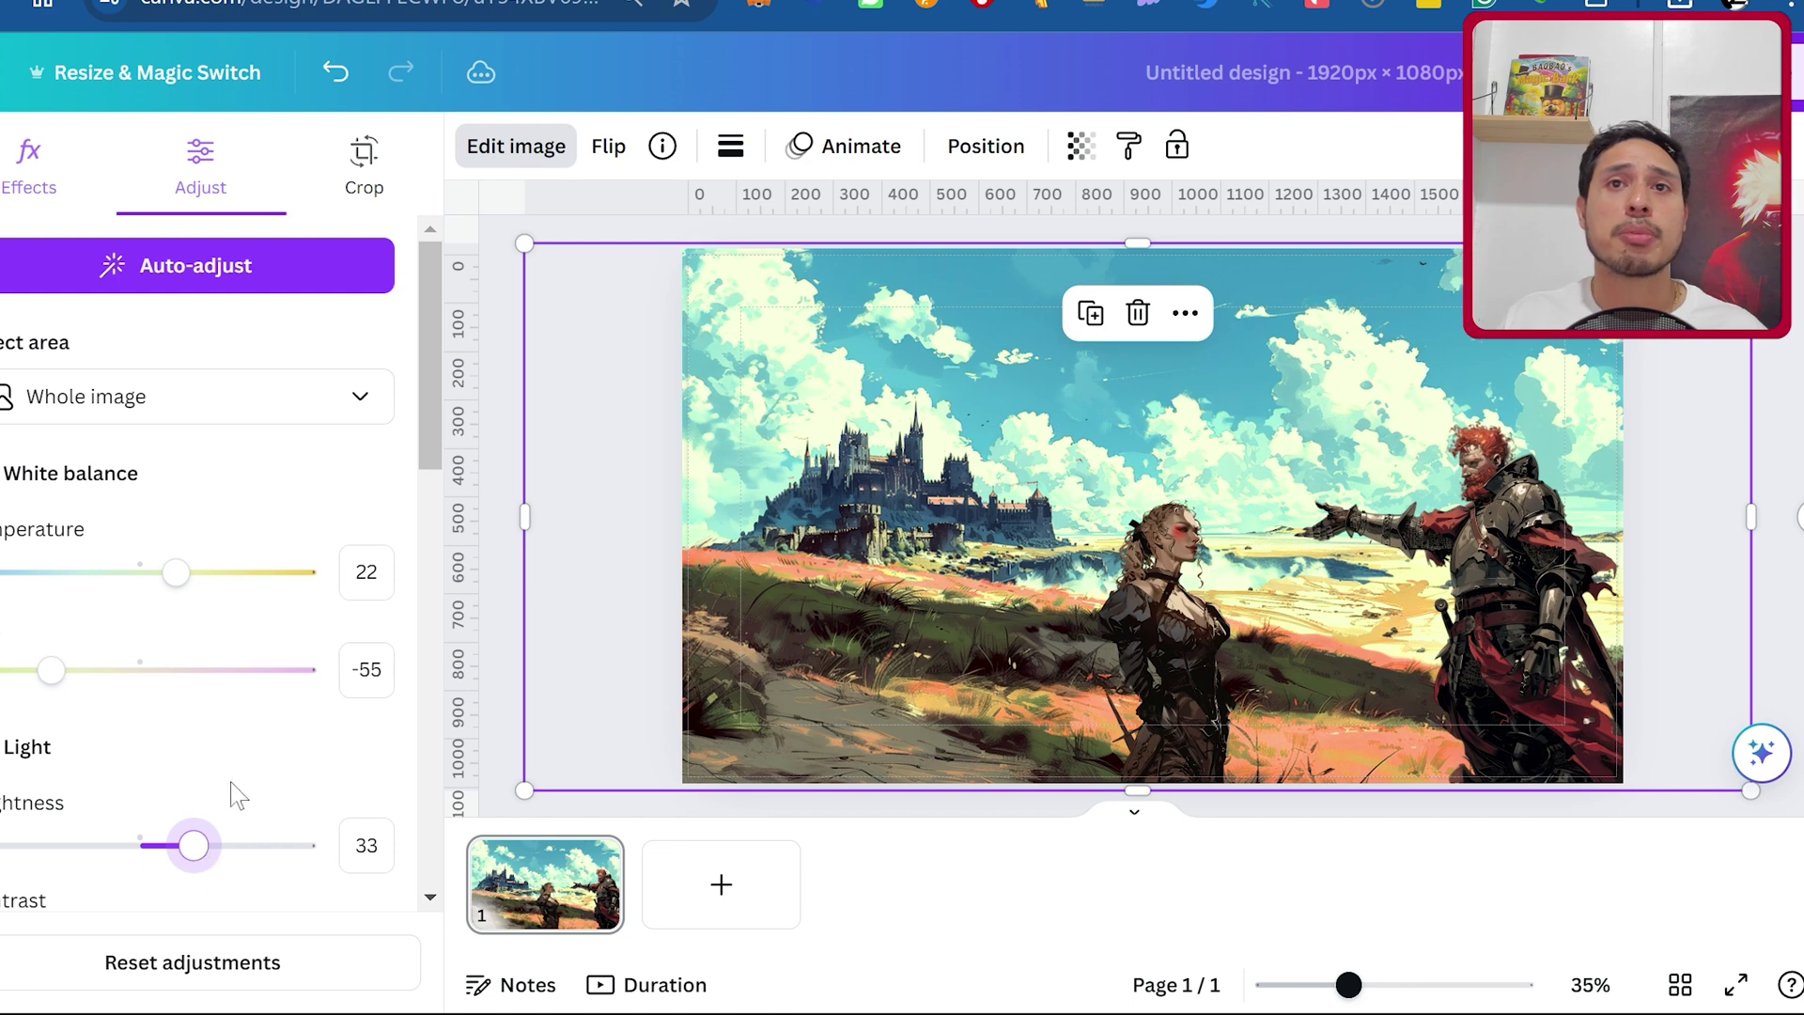
{"action": "scroll", "coordinate": [301, 724], "scroll_direction": "down", "scroll_amount": 5}
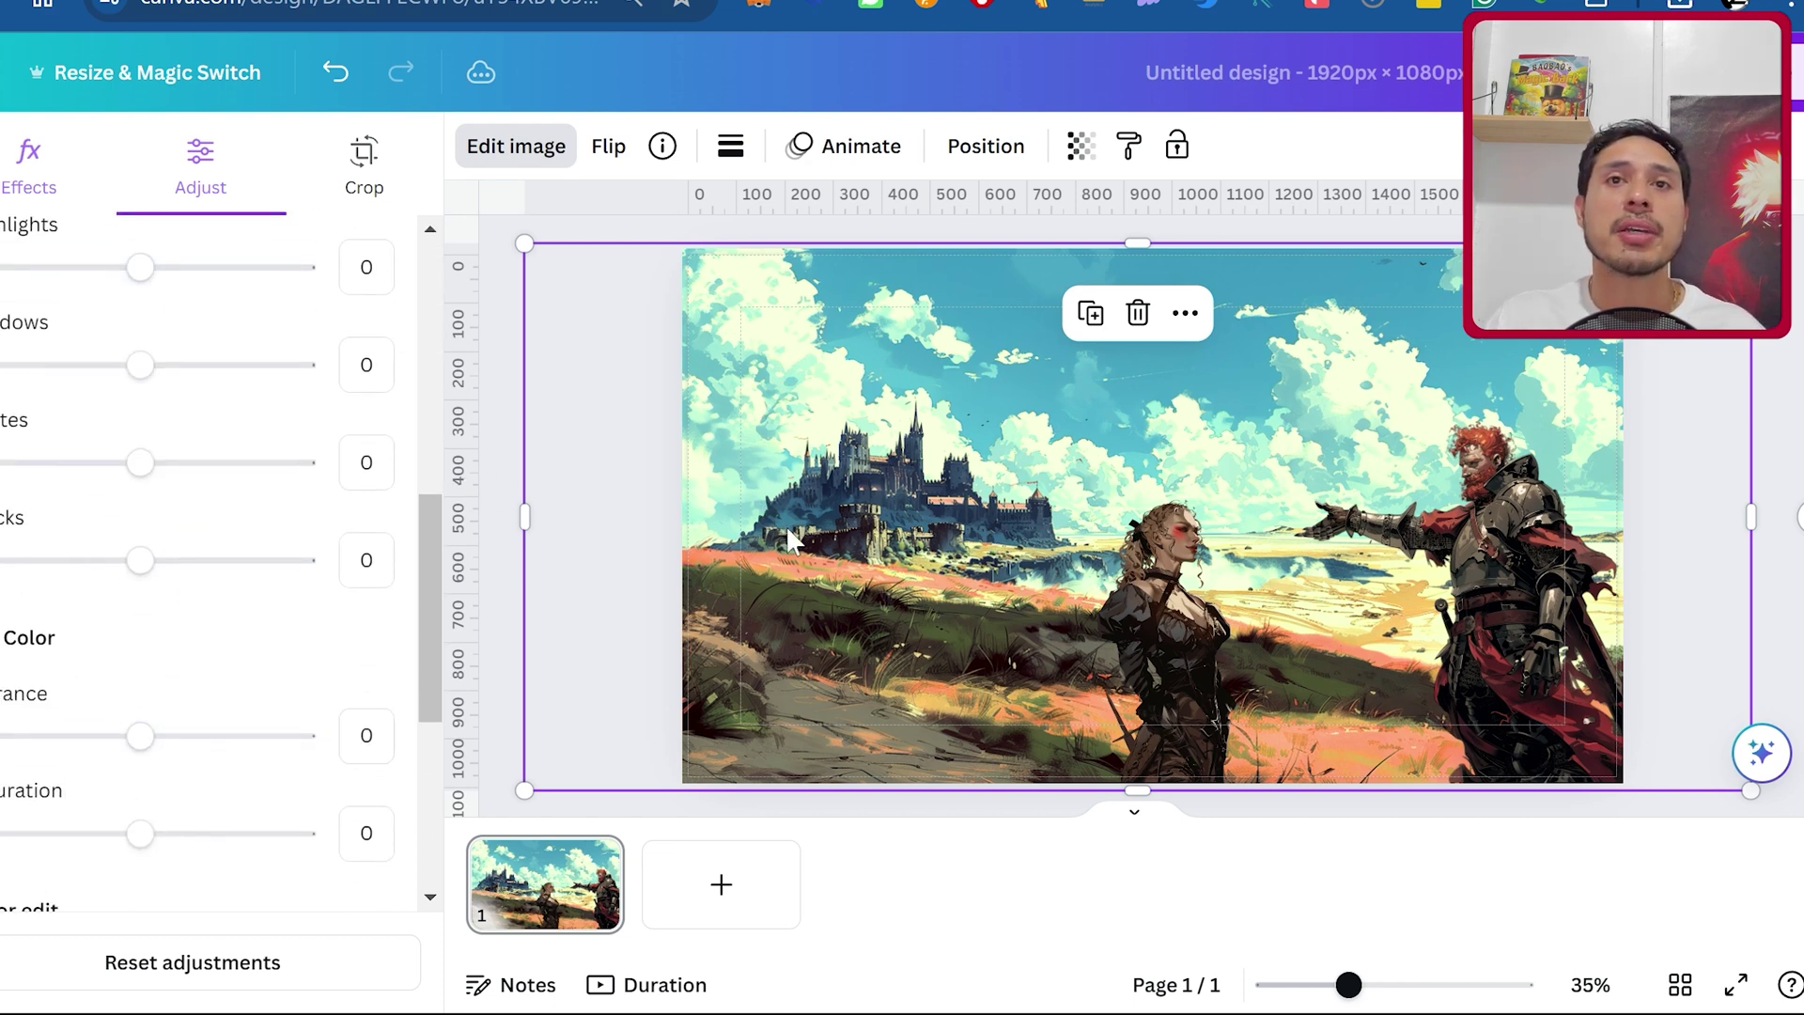
{"action": "left_click", "coordinate": [1191, 622]}
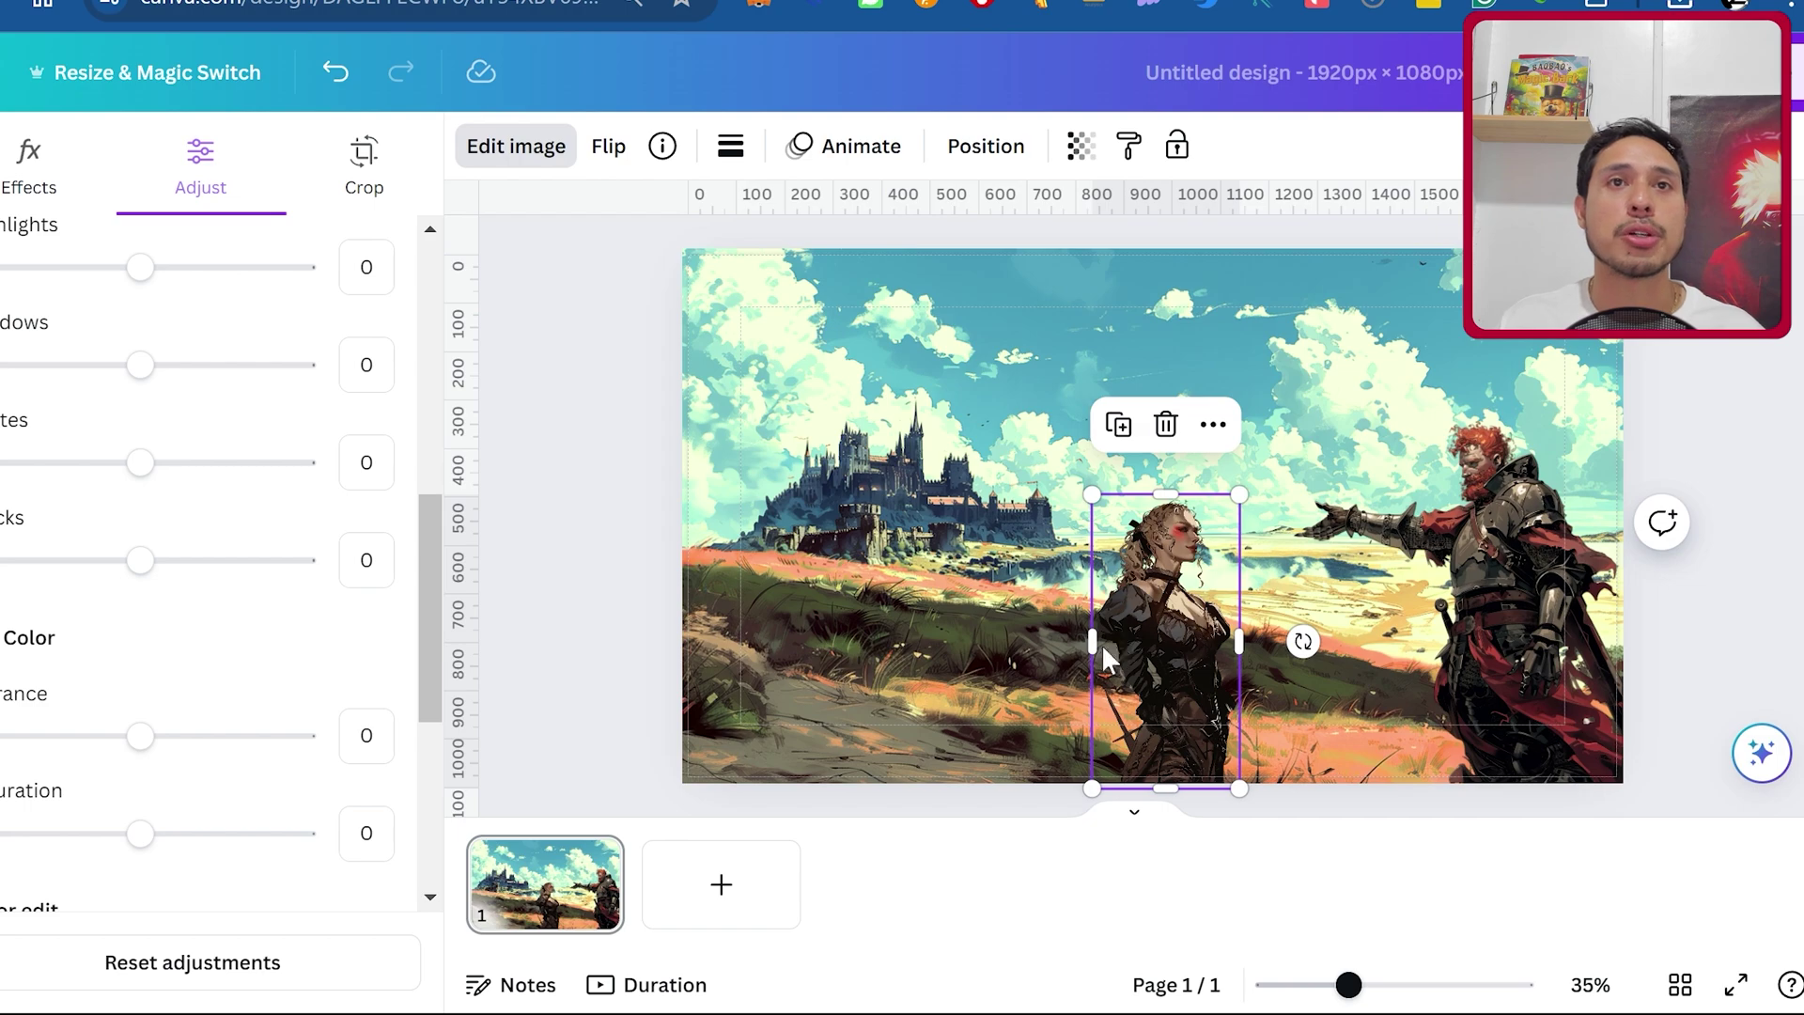
{"action": "key", "text": "ctrl+alt+p"}
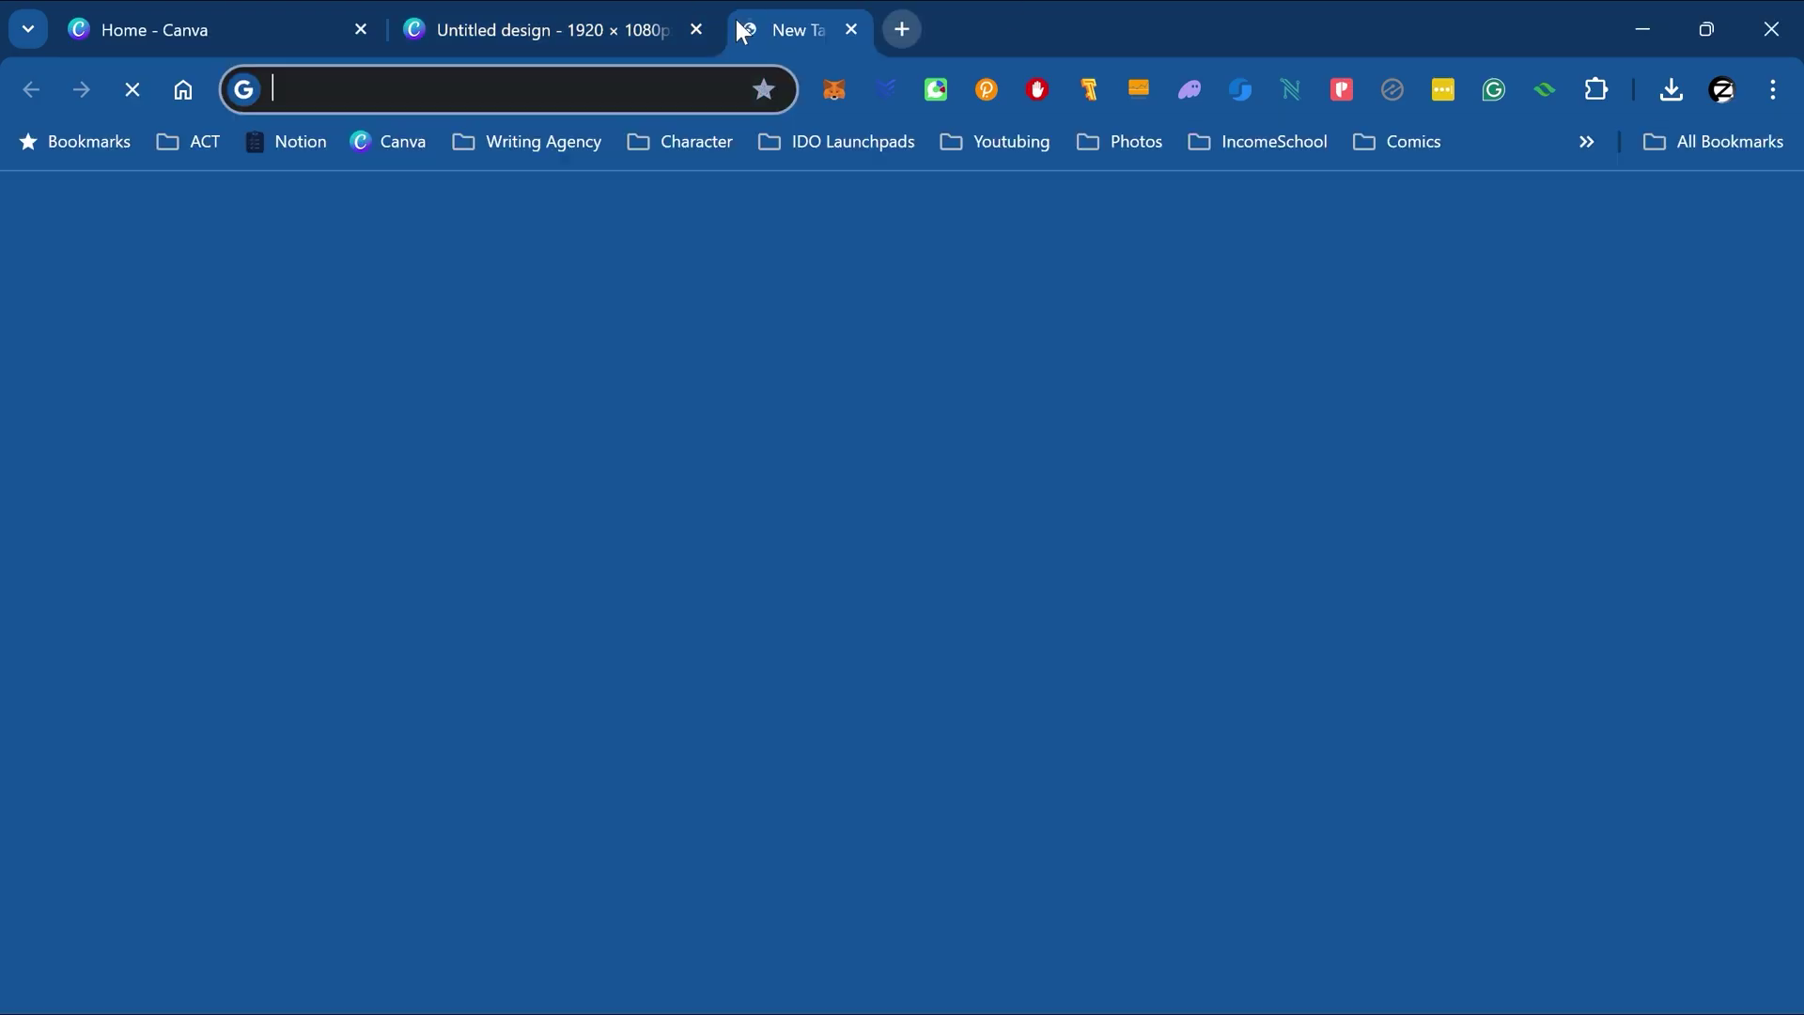
- Search Google Images for "fantasy art styles" in a new browser tab and look through the results
{"action": "type", "text": "fantasy art styles"}
{"action": "key", "text": "Return"}
{"action": "left_click", "coordinate": [247, 281]}
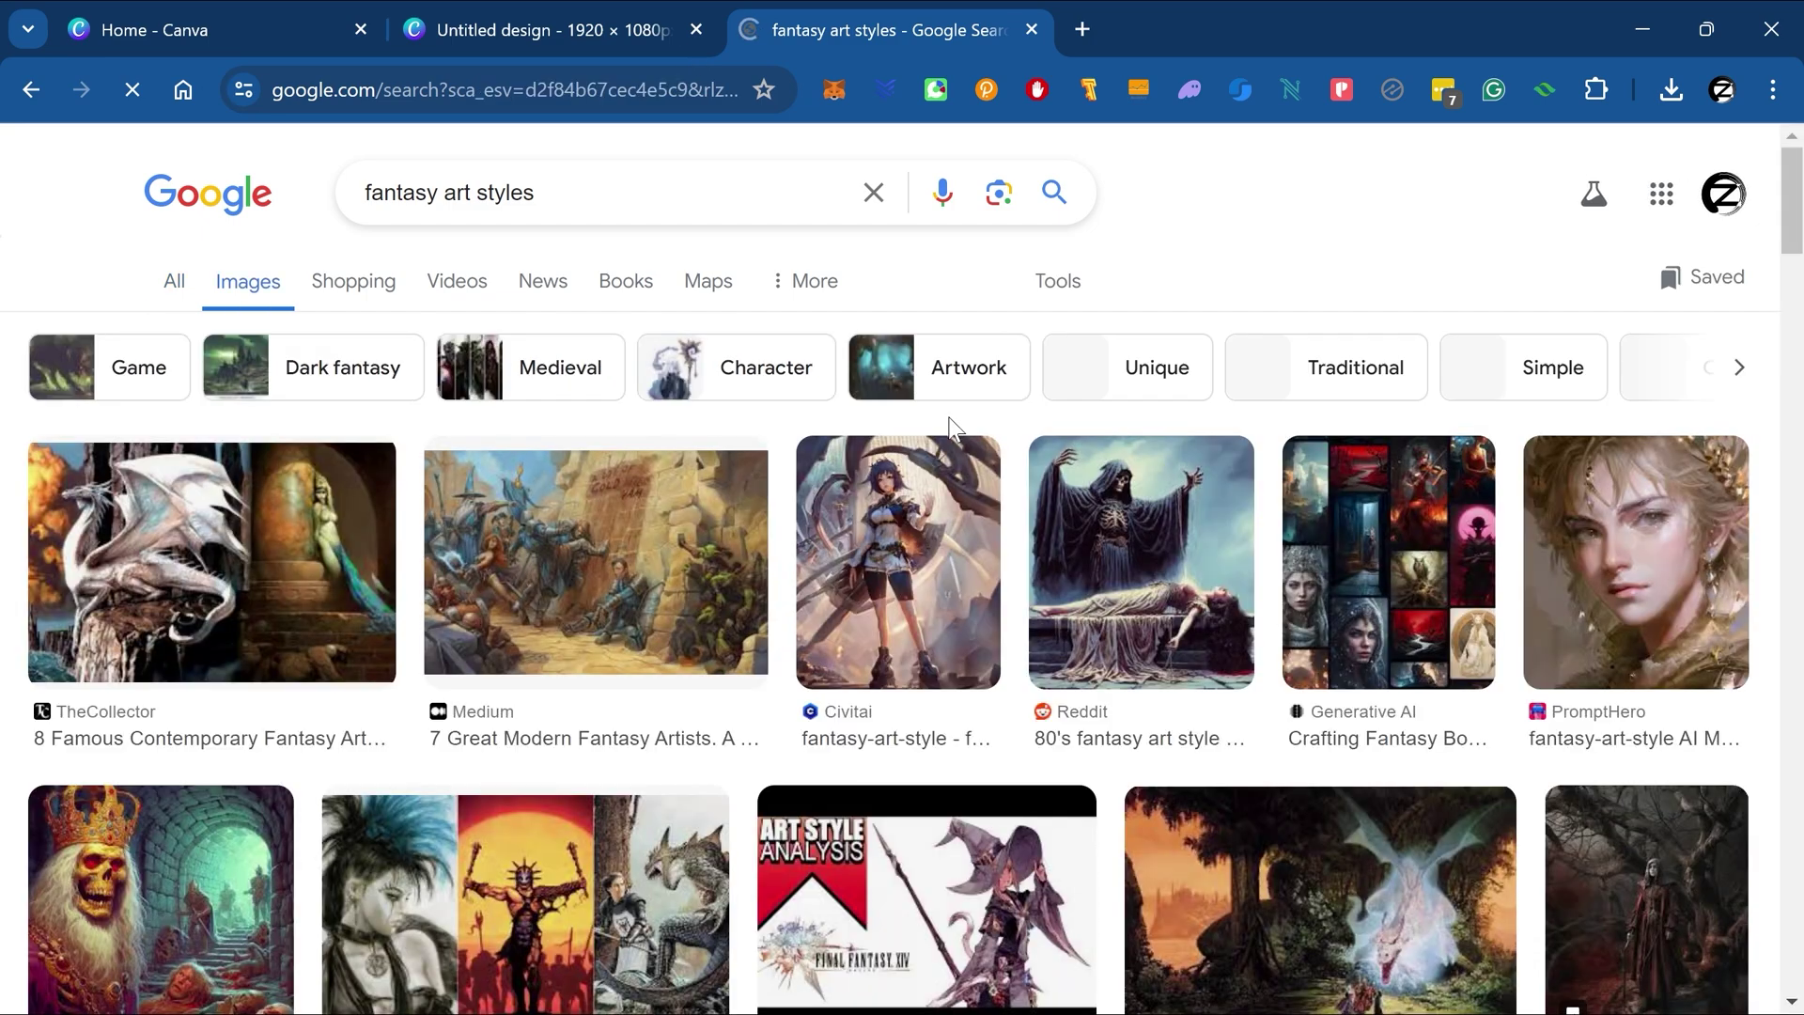
{"action": "scroll", "coordinate": [785, 783], "scroll_direction": "down", "scroll_amount": 10}
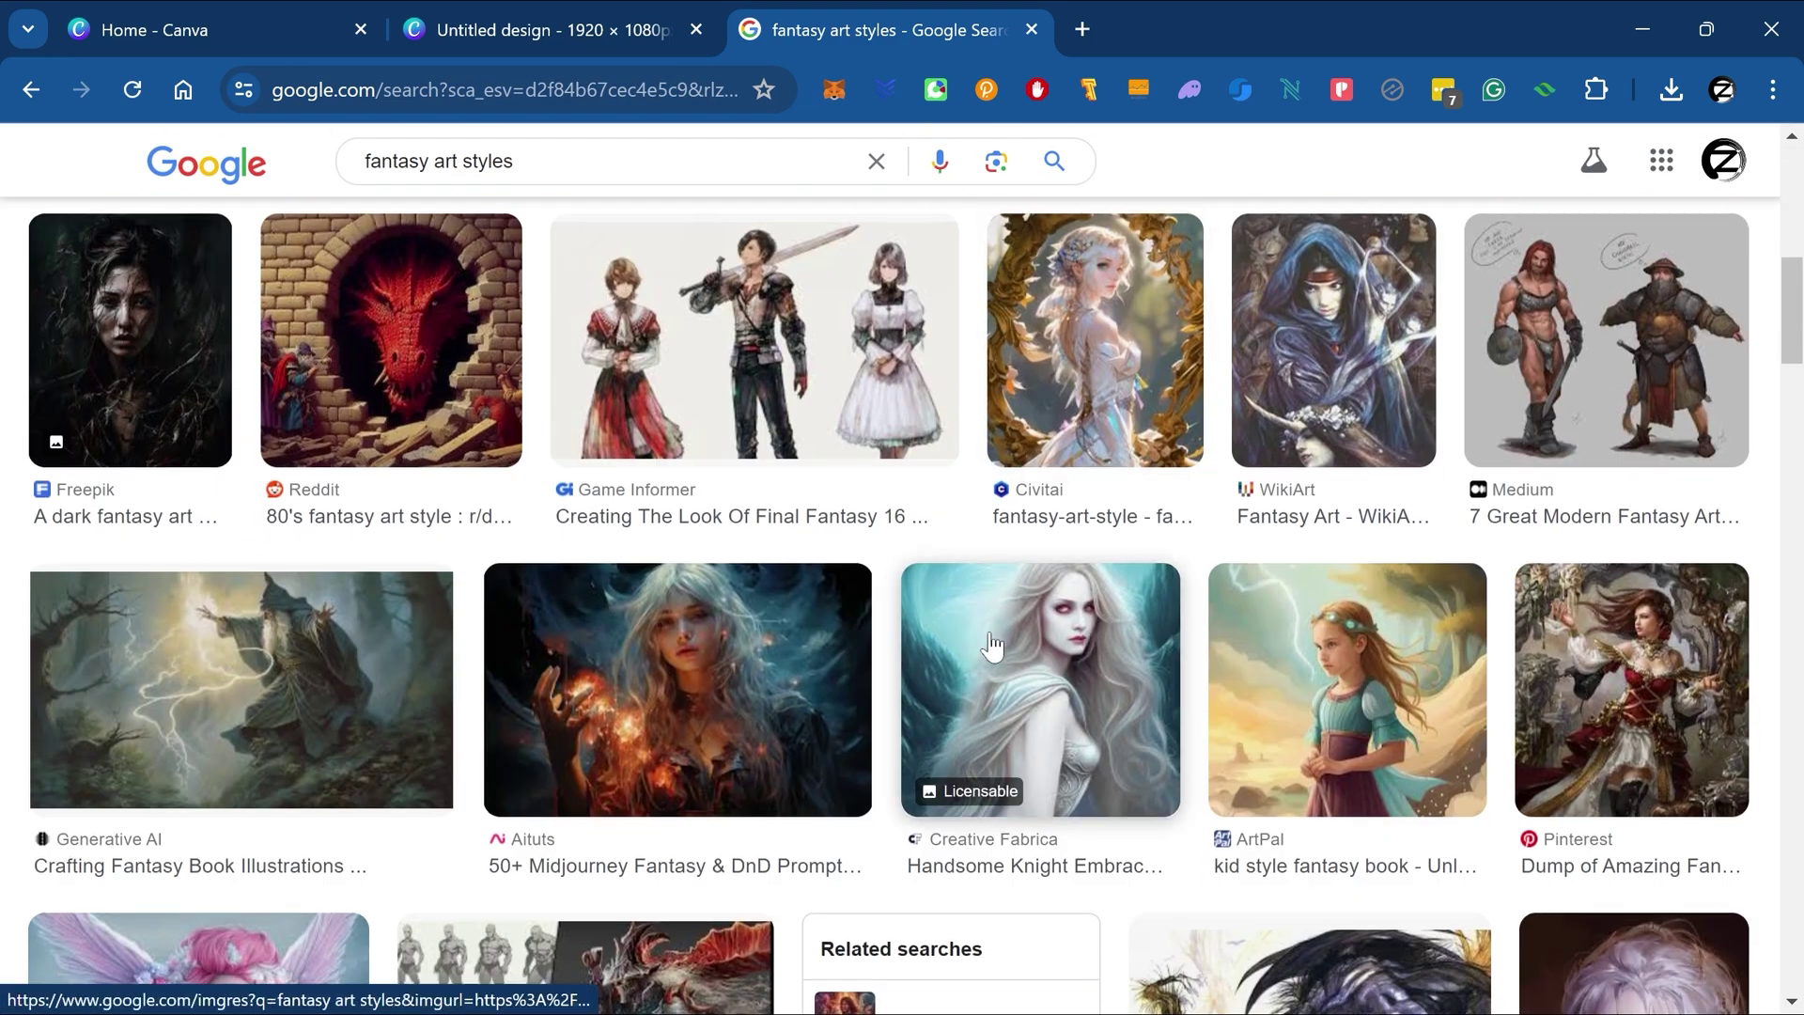
- Preview the glowing-hands sorceress, pink-haired winged girl and white-haired portrait images to compare their fantasy art styles
{"action": "left_click", "coordinate": [683, 683]}
{"action": "scroll", "coordinate": [917, 636], "scroll_direction": "down", "scroll_amount": 5}
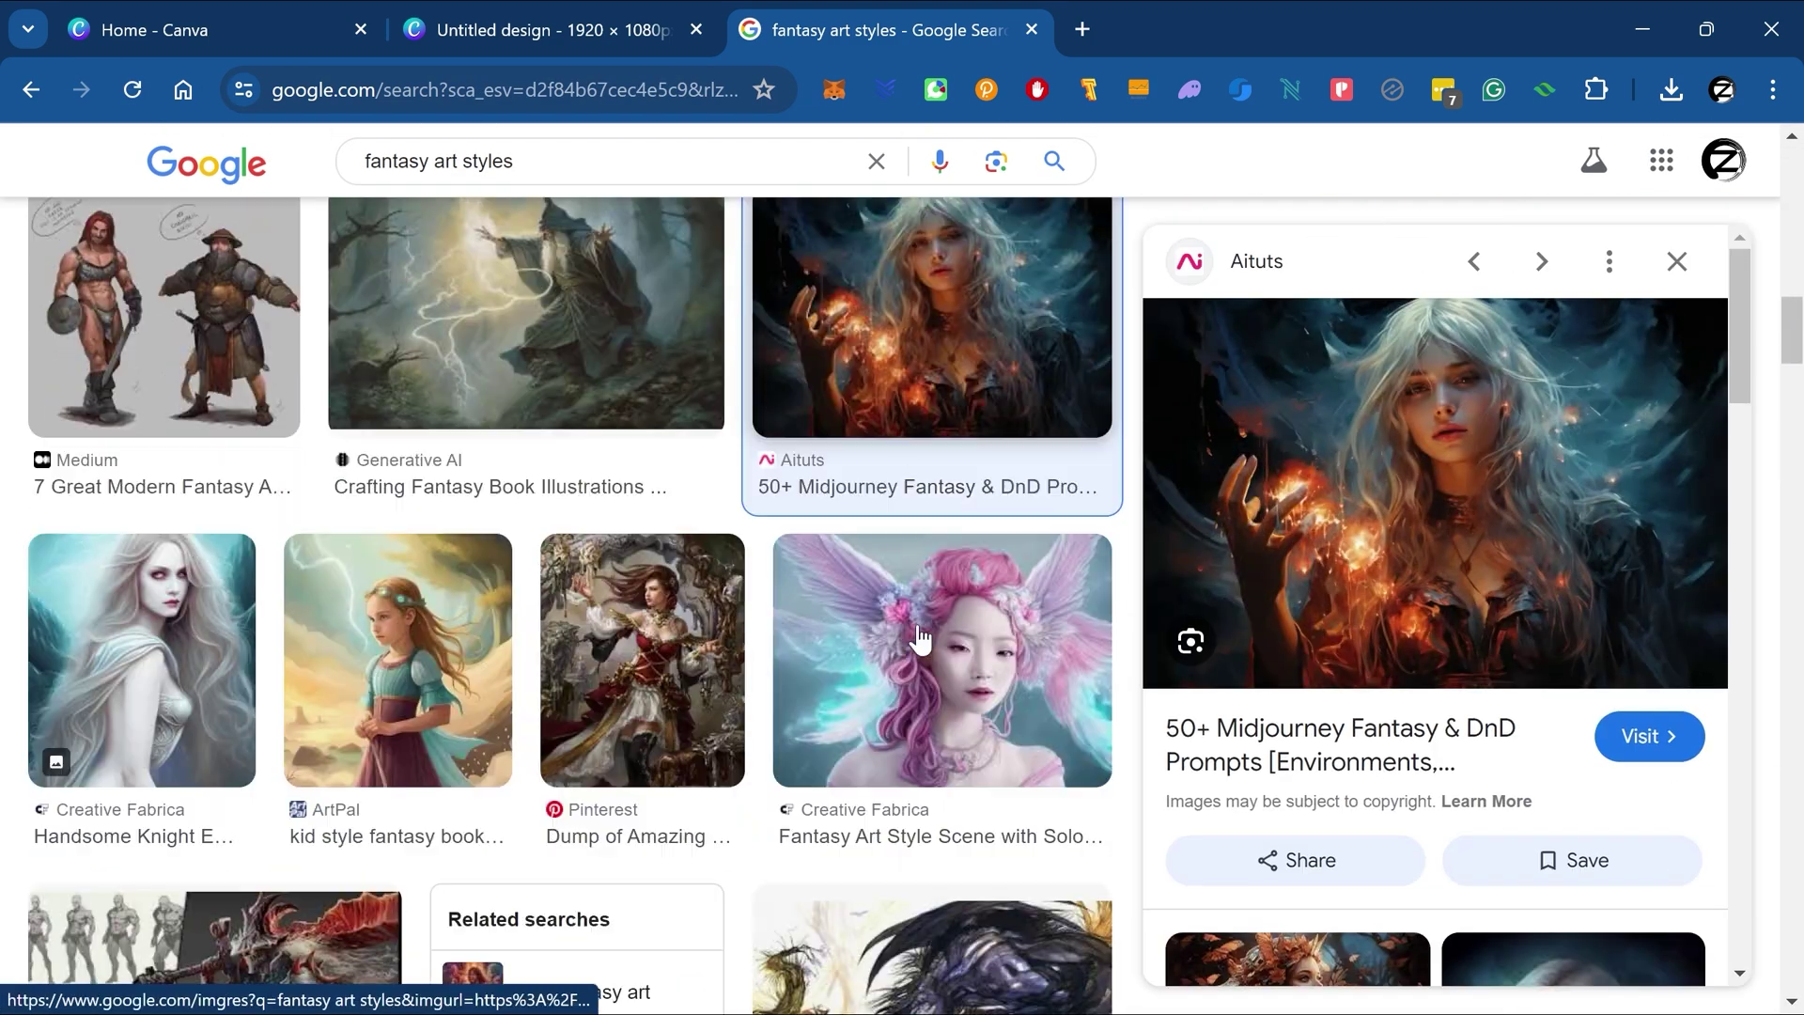
{"action": "left_click", "coordinate": [949, 632]}
{"action": "scroll", "coordinate": [948, 633], "scroll_direction": "down", "scroll_amount": 5}
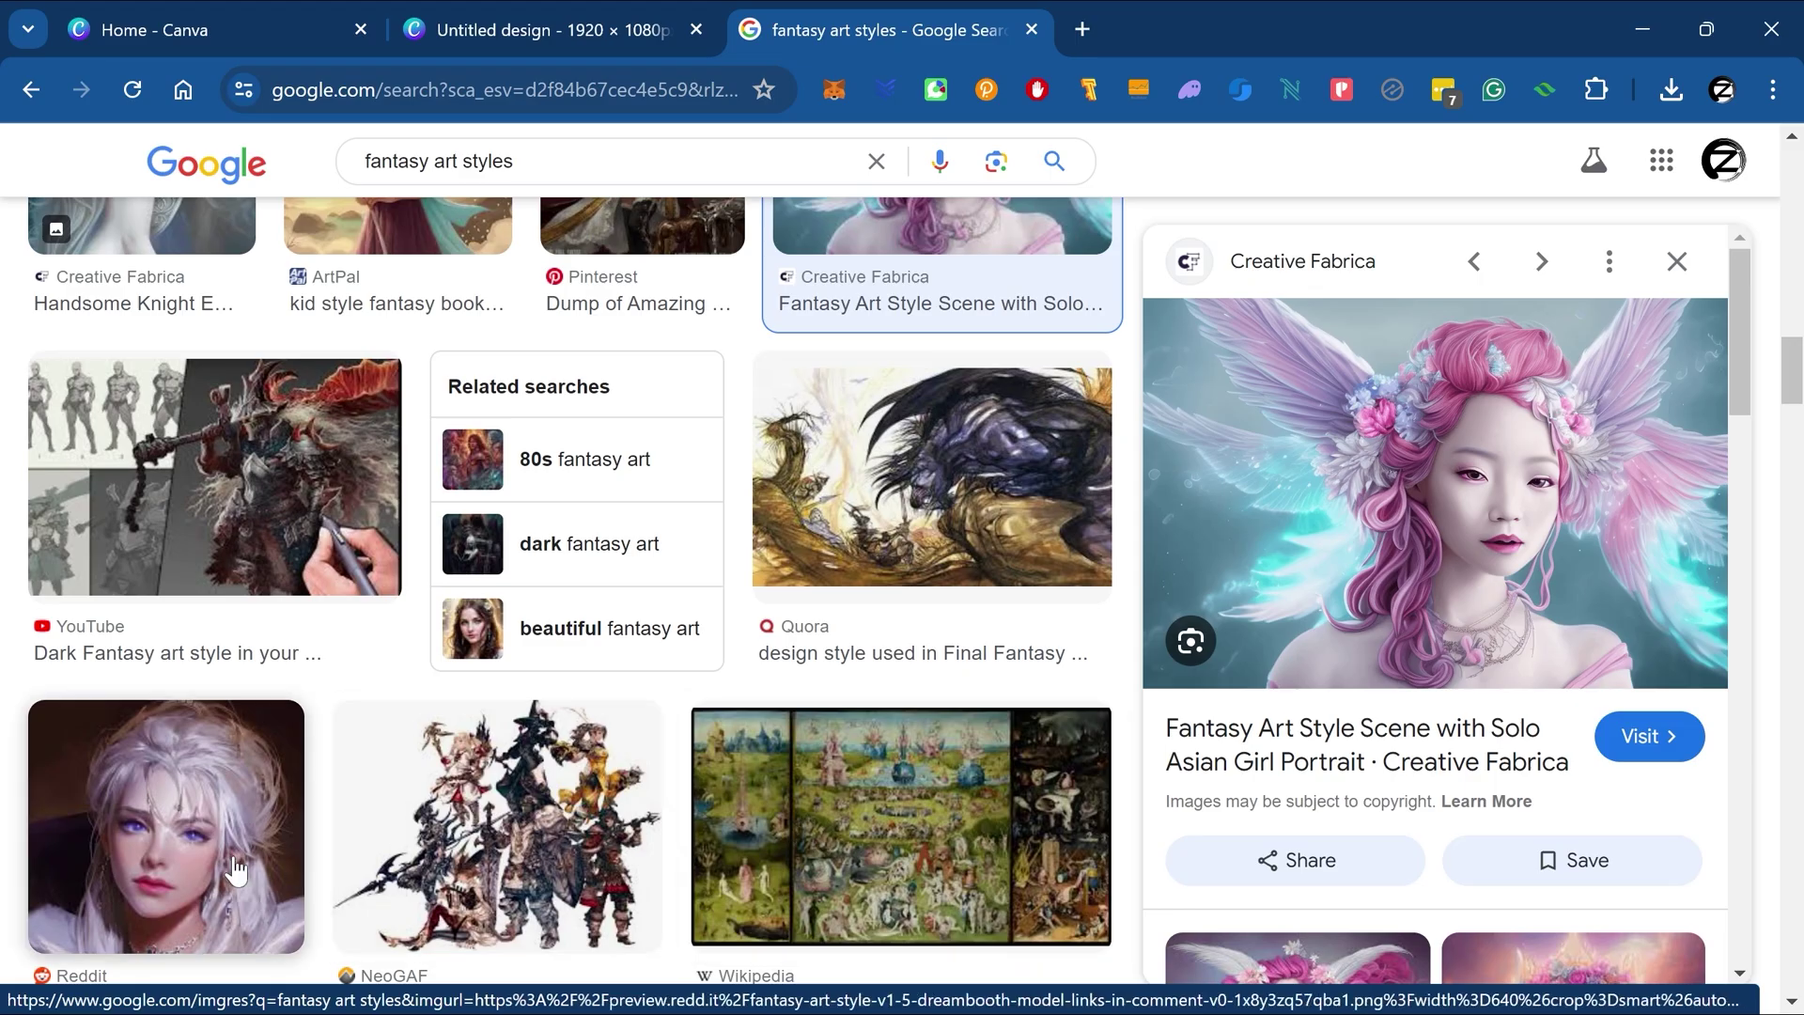
{"action": "left_click", "coordinate": [235, 872]}
{"action": "scroll", "coordinate": [658, 658], "scroll_direction": "down", "scroll_amount": 5}
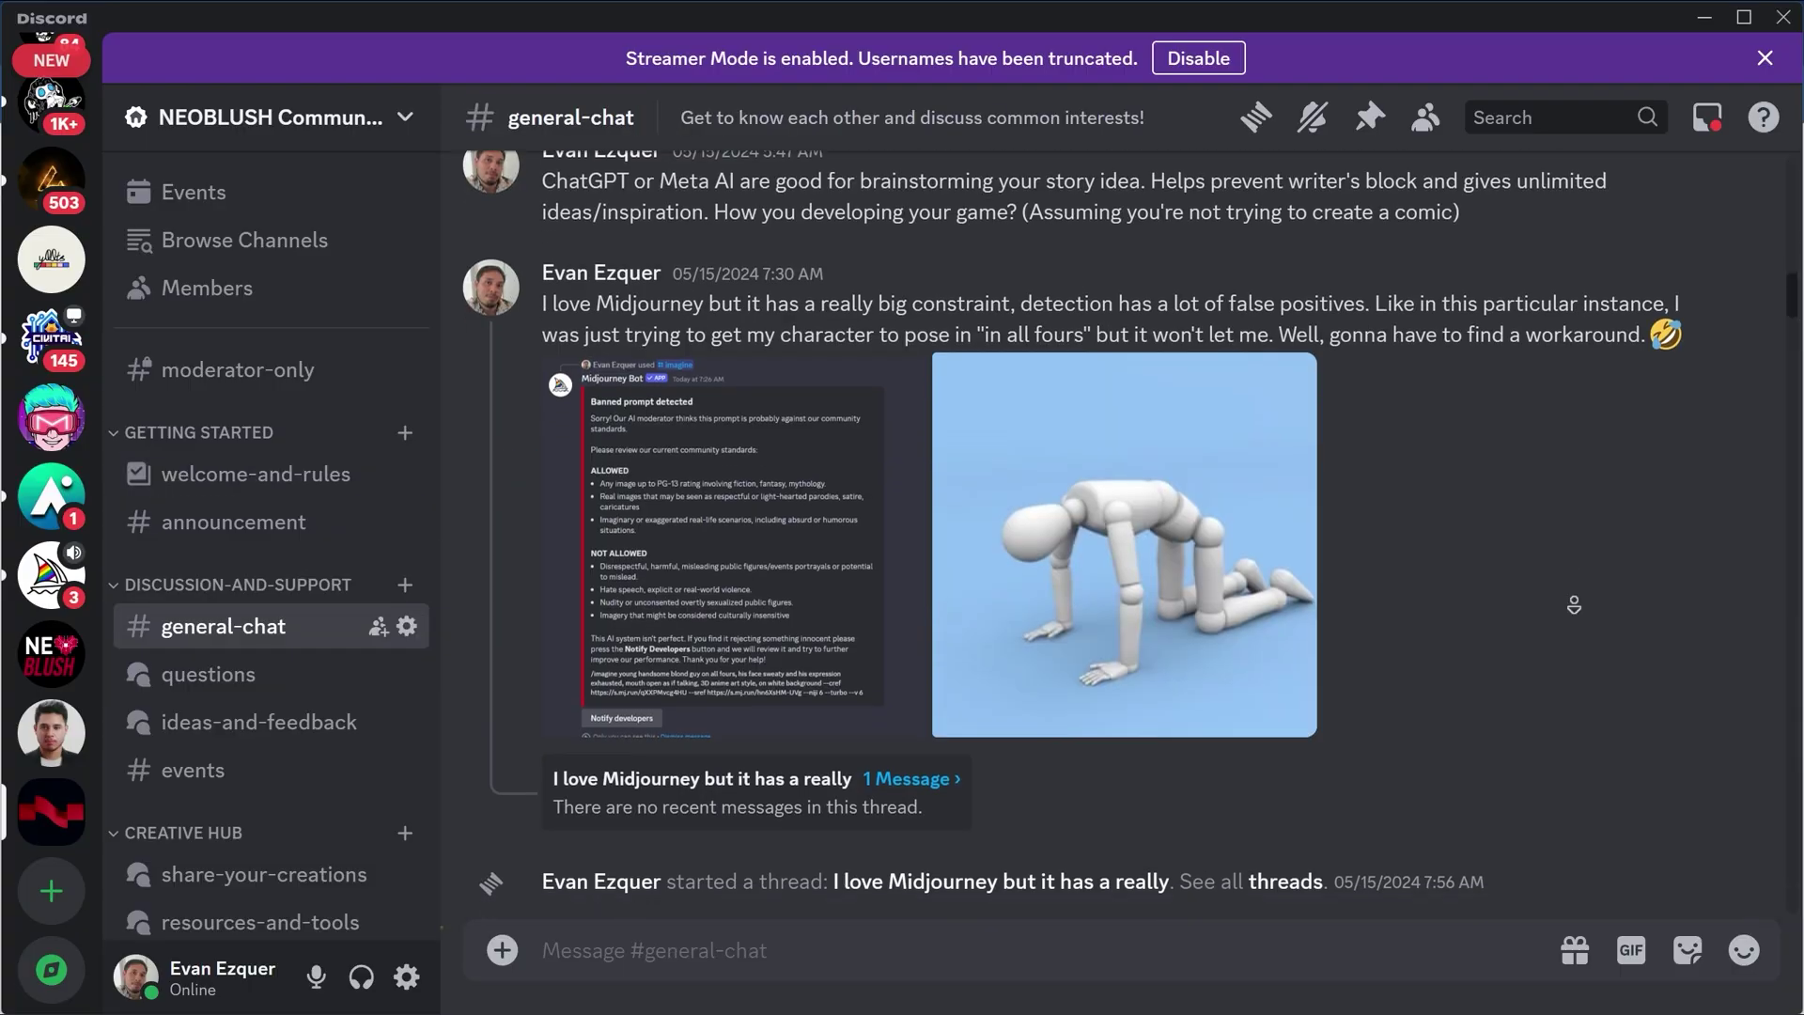
{"action": "scroll", "coordinate": [1573, 605], "scroll_direction": "down", "scroll_amount": 4}
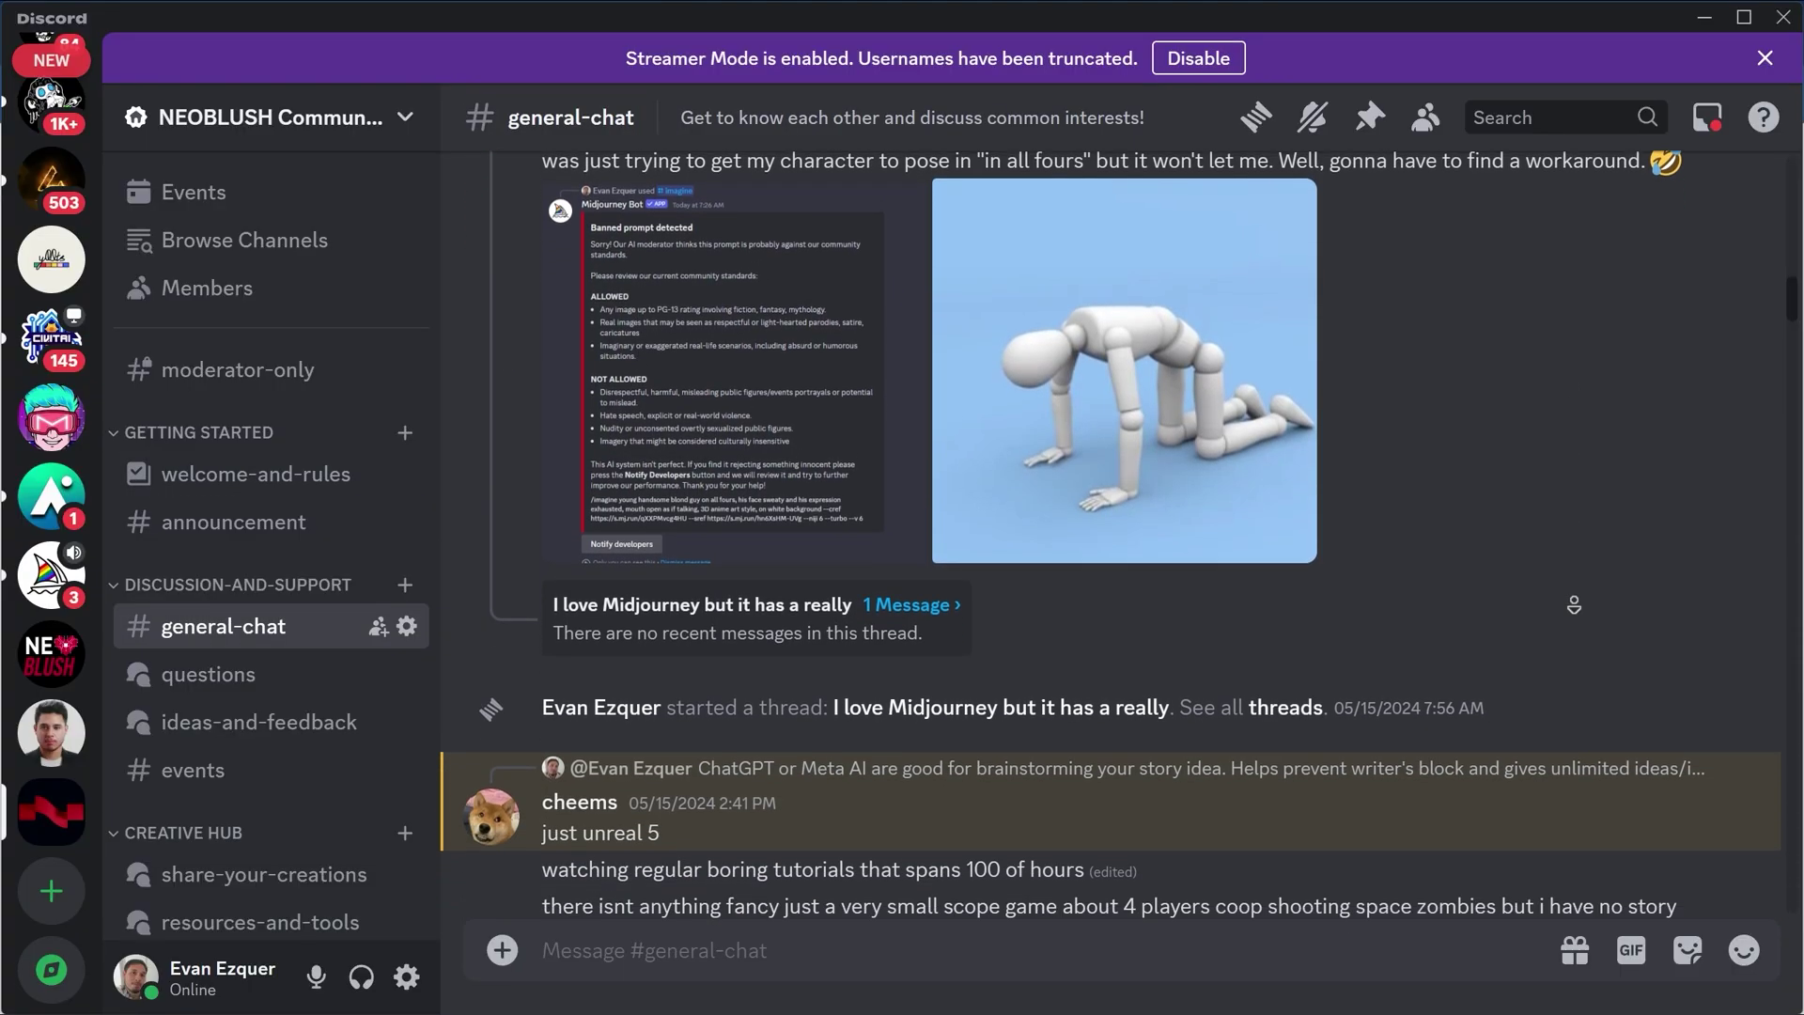
{"action": "scroll", "coordinate": [1574, 605], "scroll_direction": "down", "scroll_amount": 15}
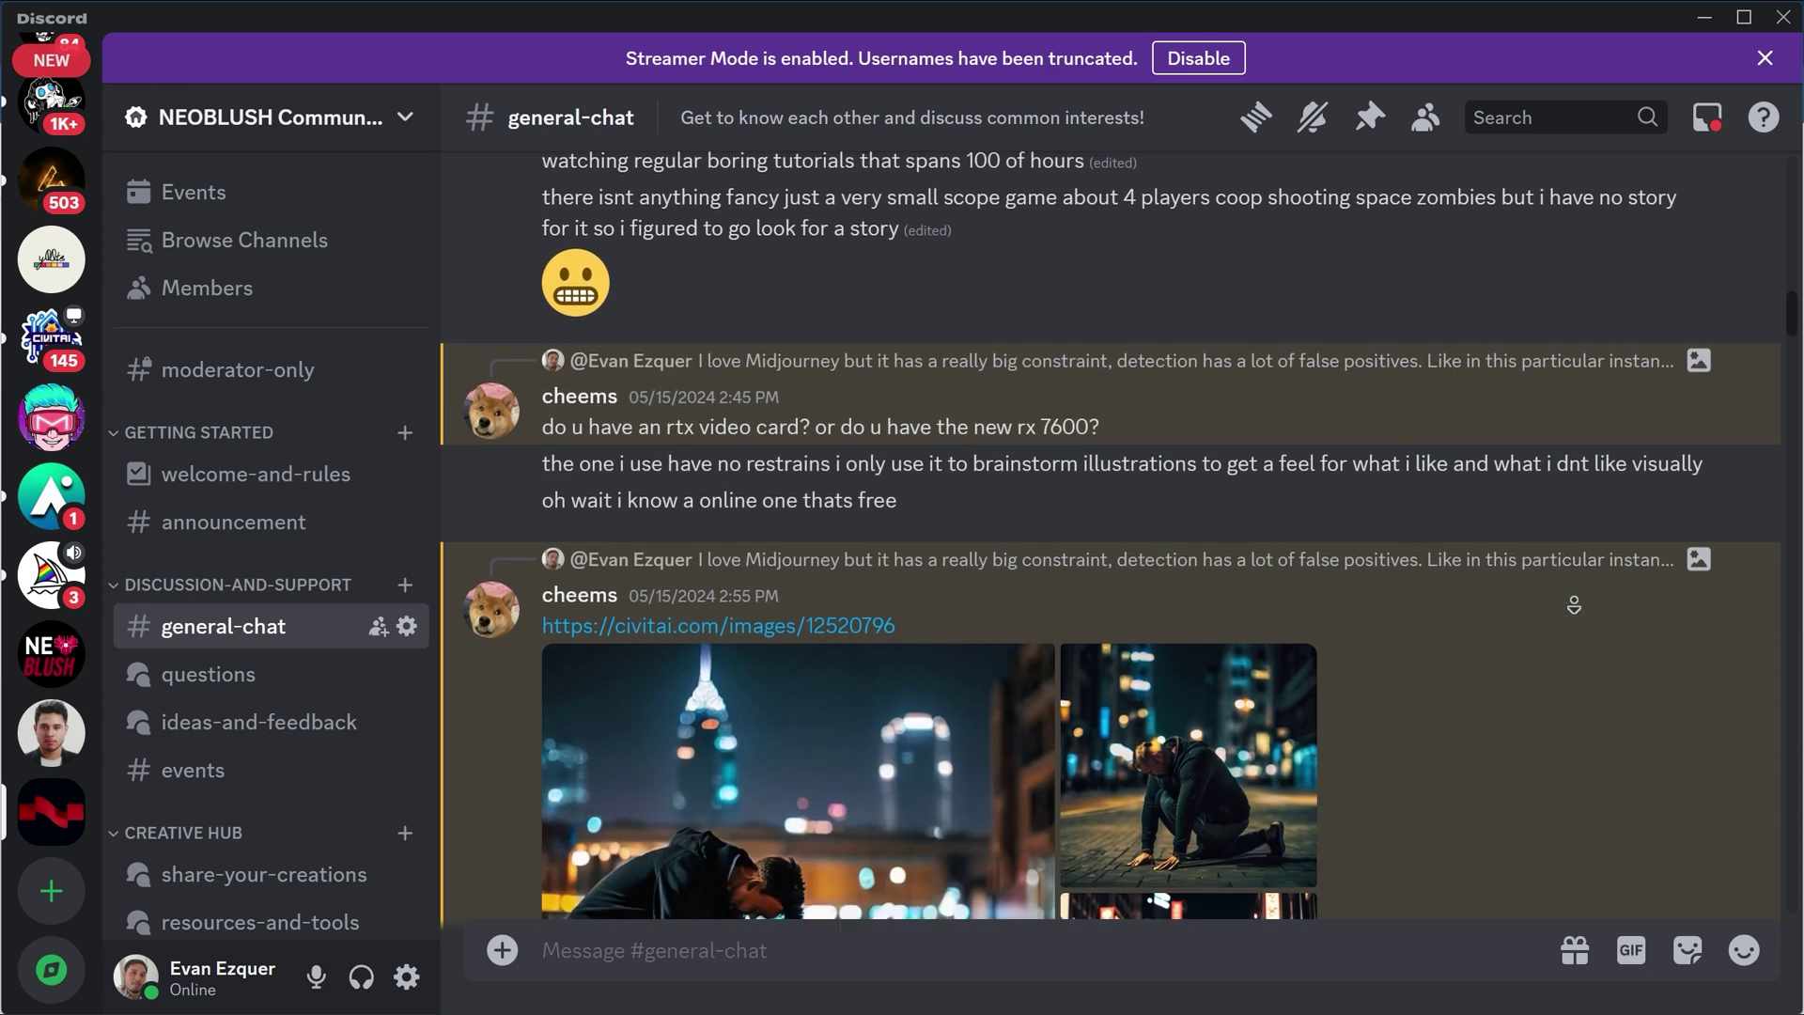
{"action": "scroll", "coordinate": [1573, 605], "scroll_direction": "down", "scroll_amount": 7}
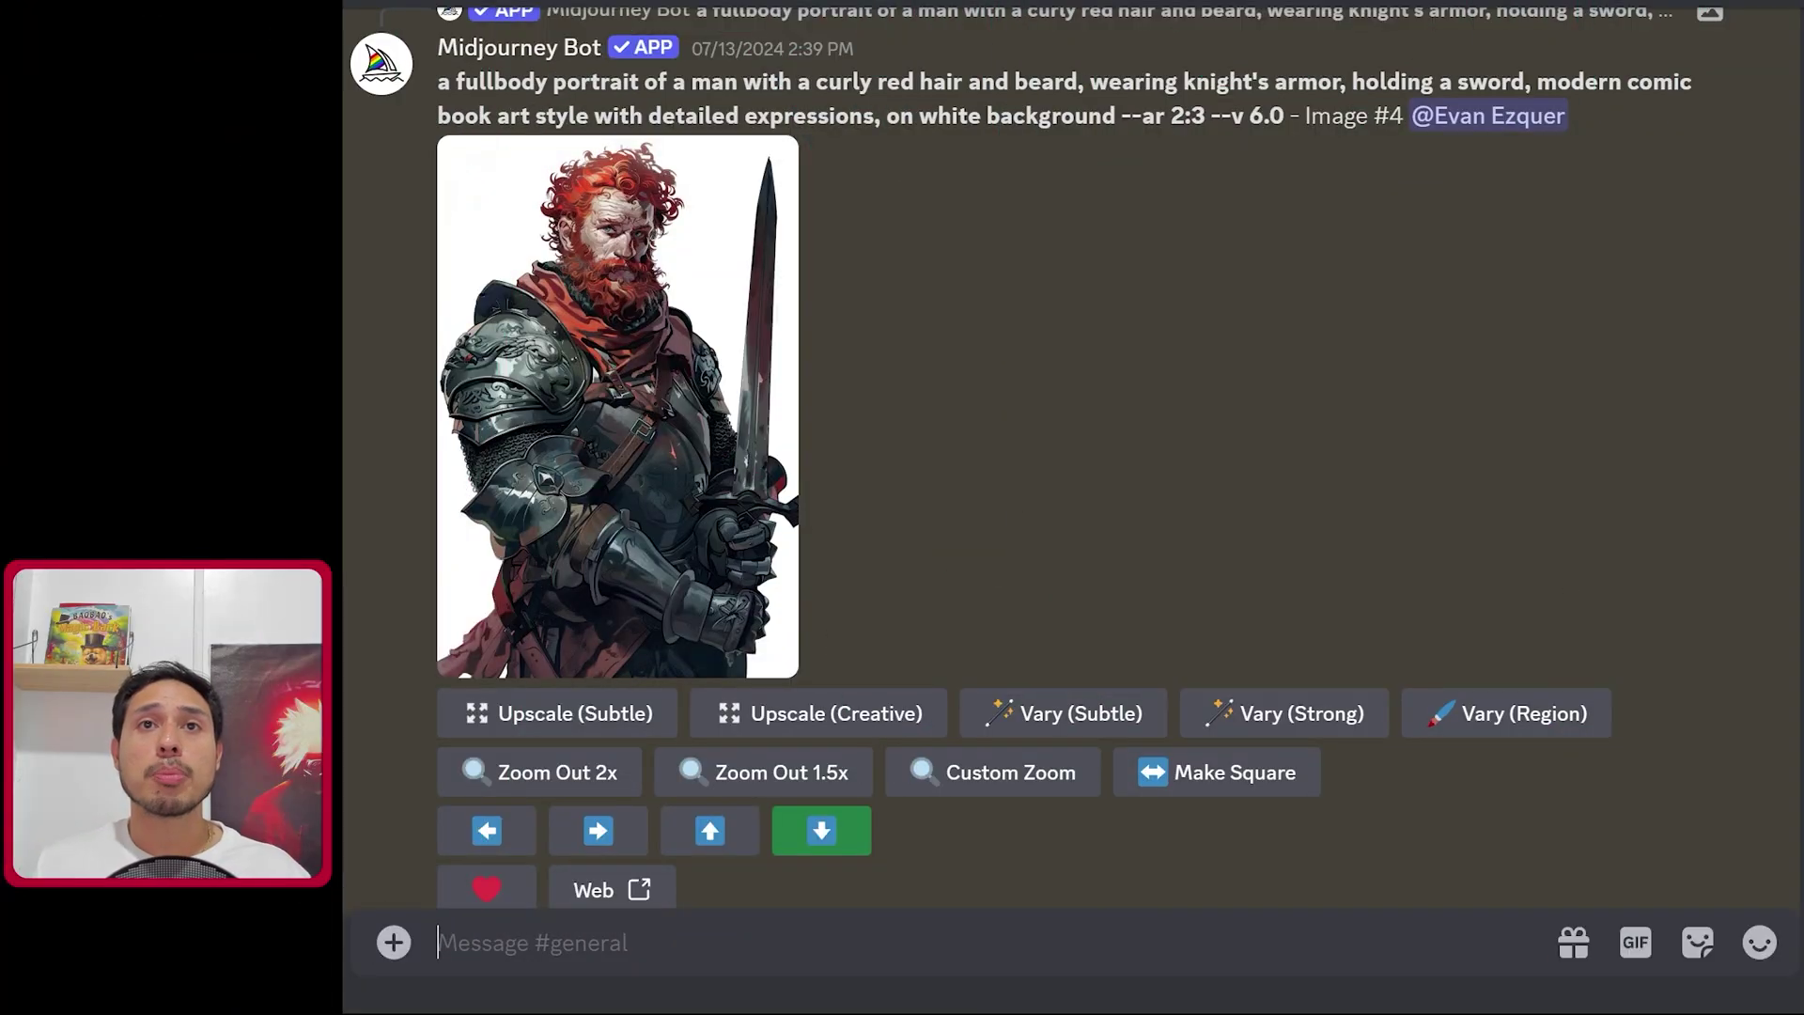
- Run Midjourney's /tune command in Discord with the copied fullbody red-haired knight portrait prompt ending in --ar 2:3
{"action": "type", "text": "/tune"}
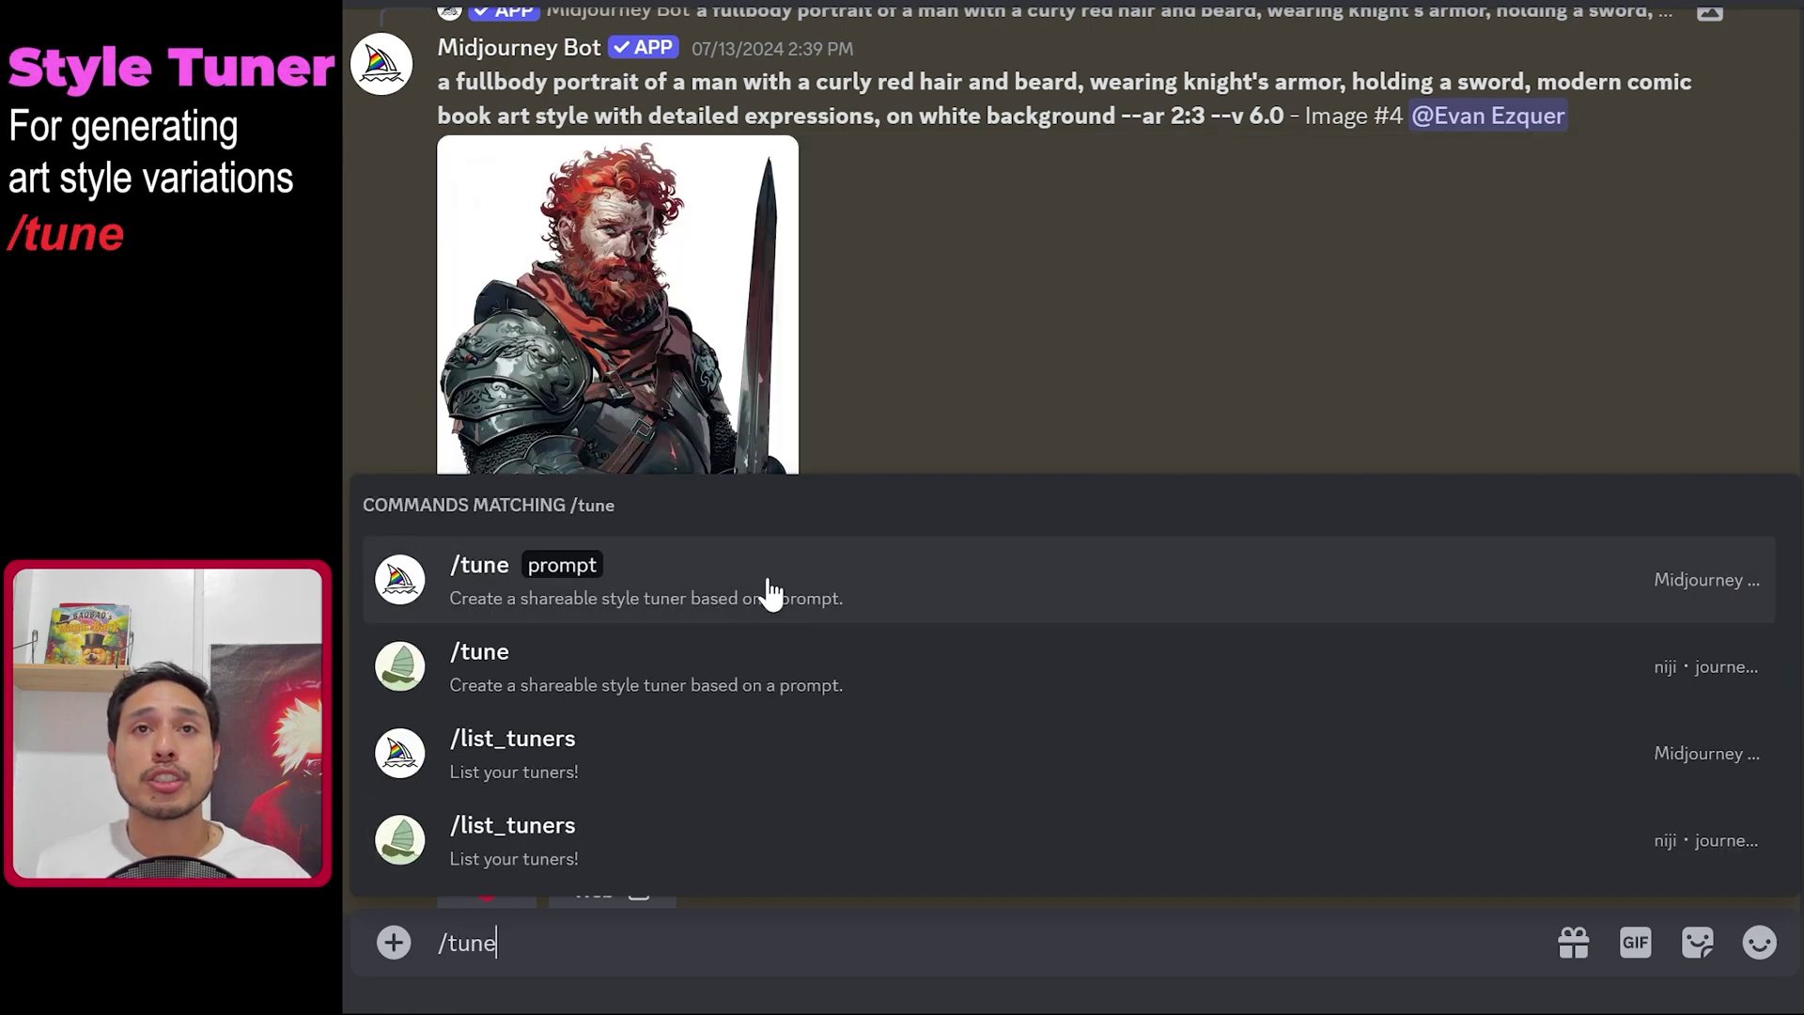
{"action": "left_click", "coordinate": [770, 591]}
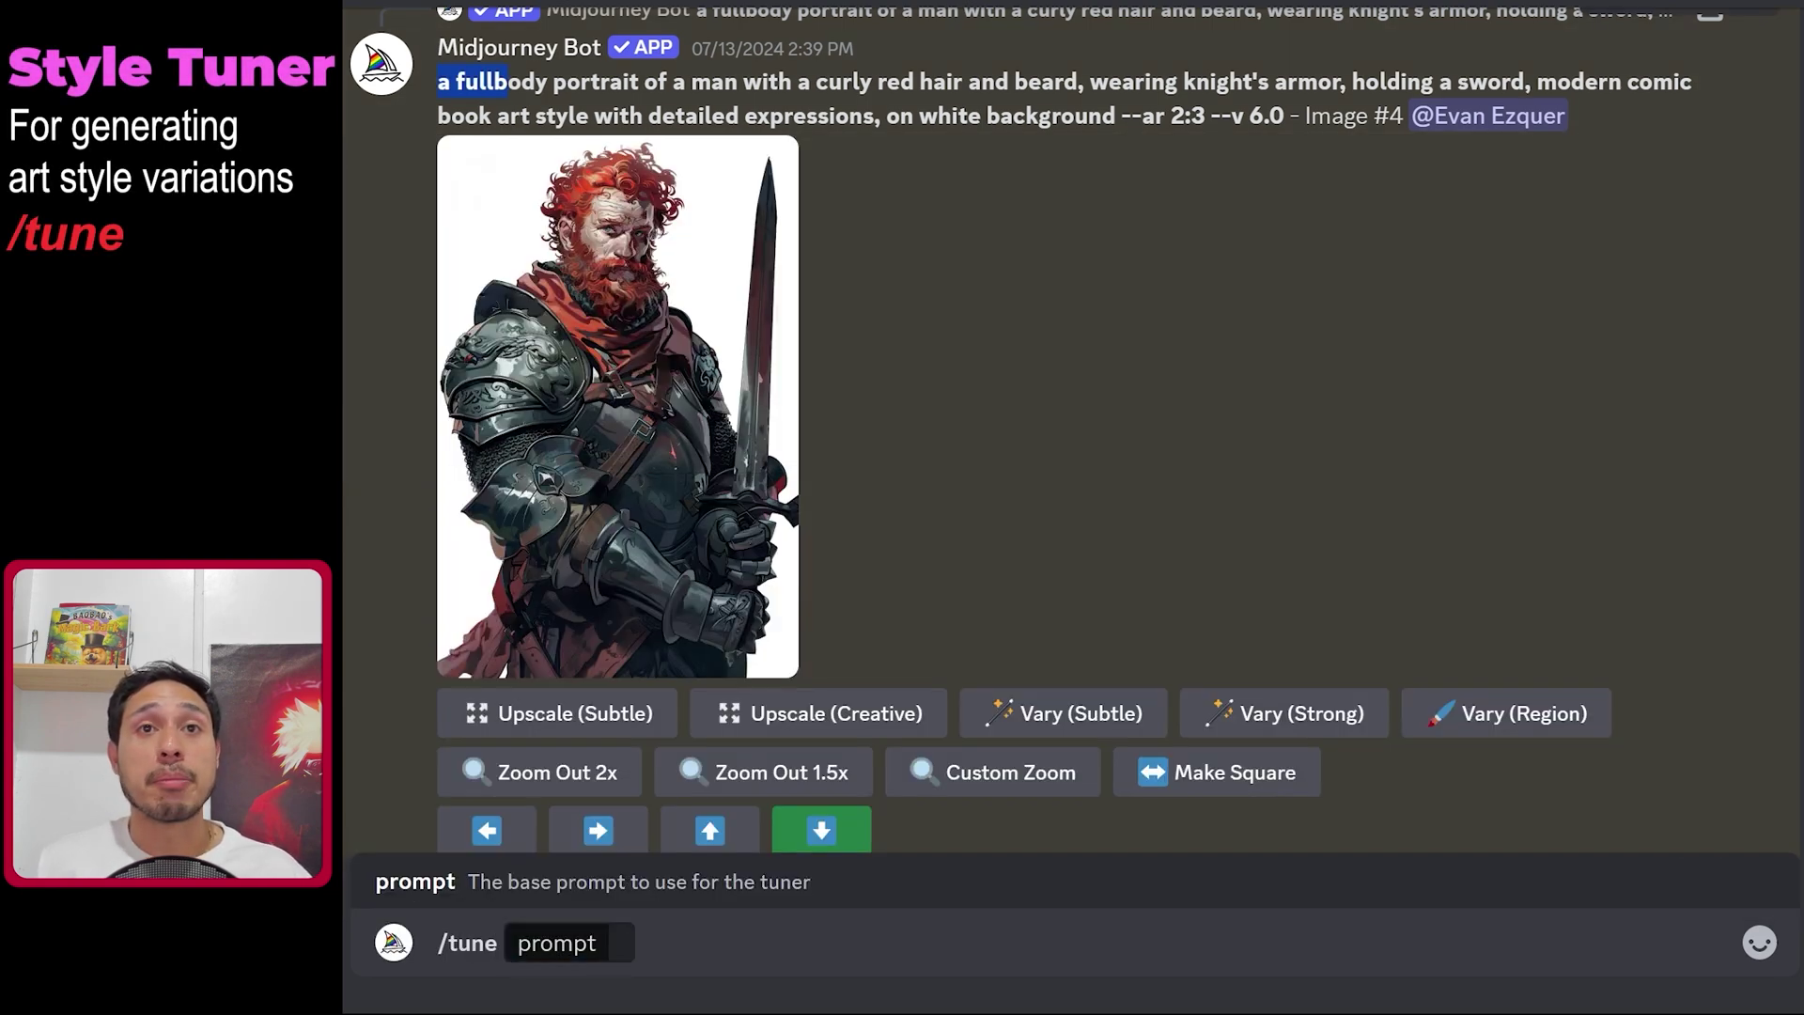
{"action": "left_click_drag", "start_coordinate": [916, 81], "coordinate": [1204, 114]}
{"action": "key", "text": "ctrl+c"}
{"action": "left_click", "coordinate": [620, 942]}
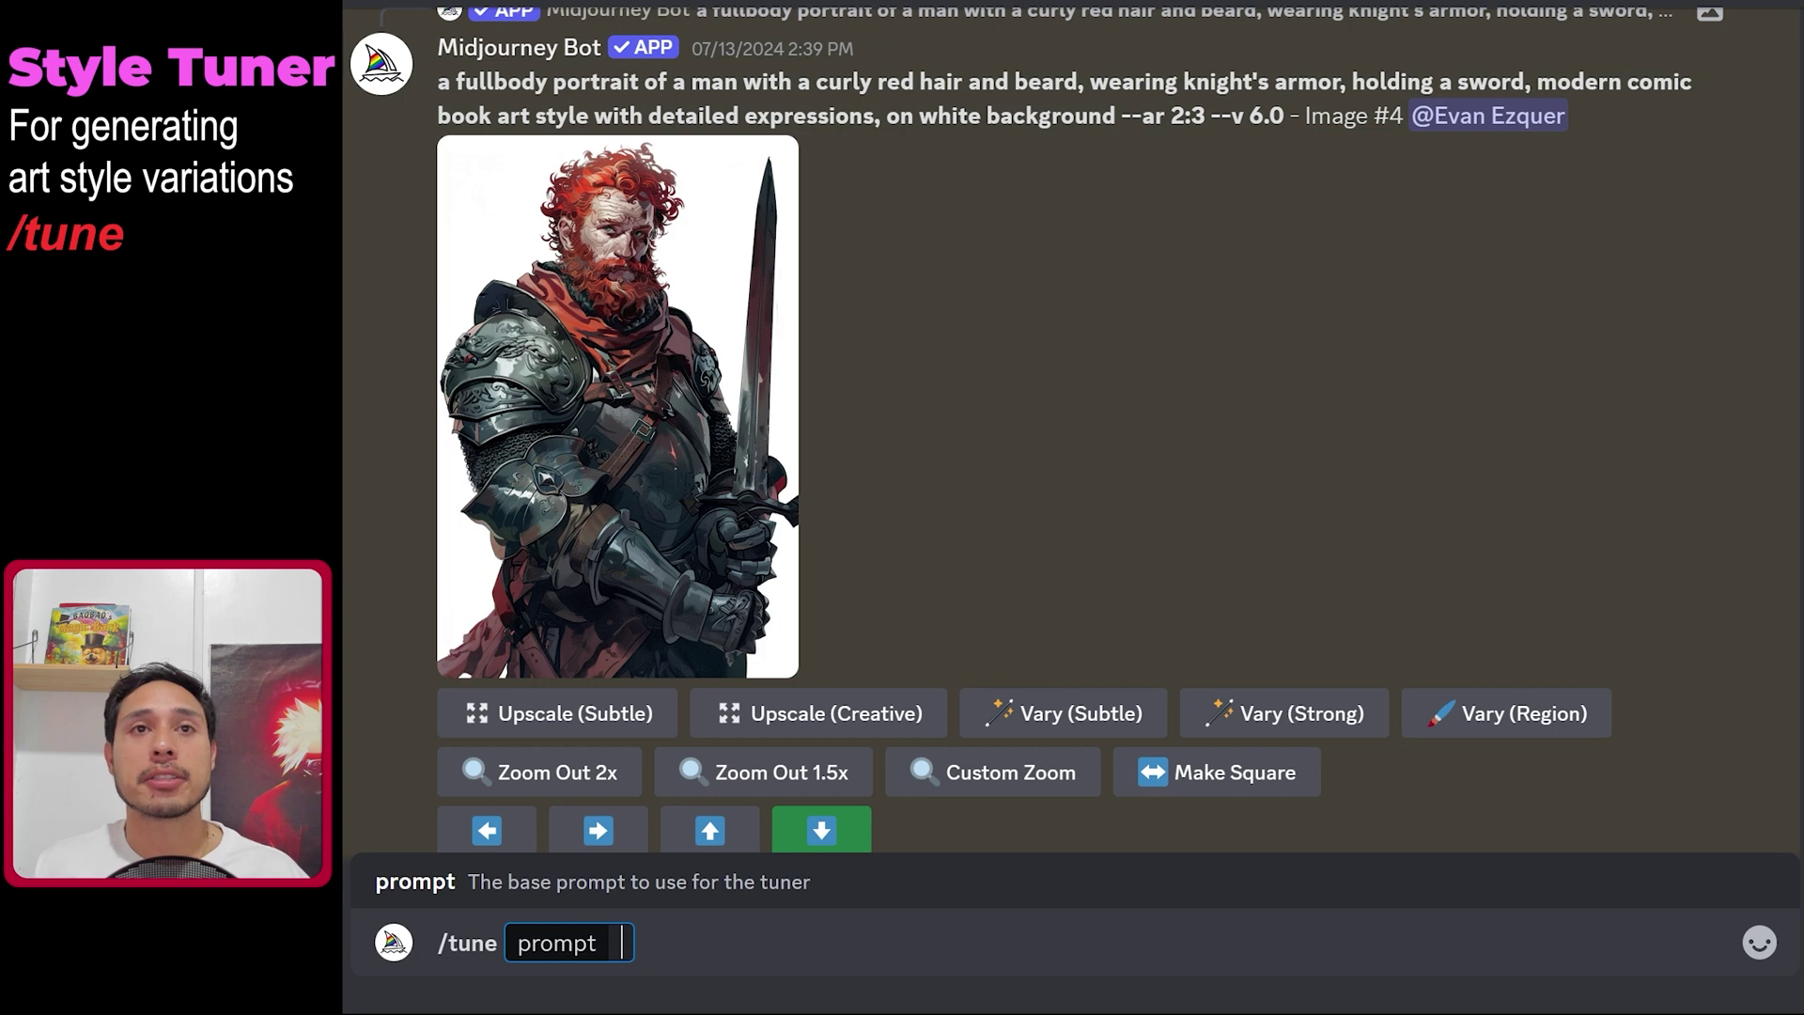
{"action": "key", "text": "ctrl+v"}
{"action": "key", "text": "Return"}
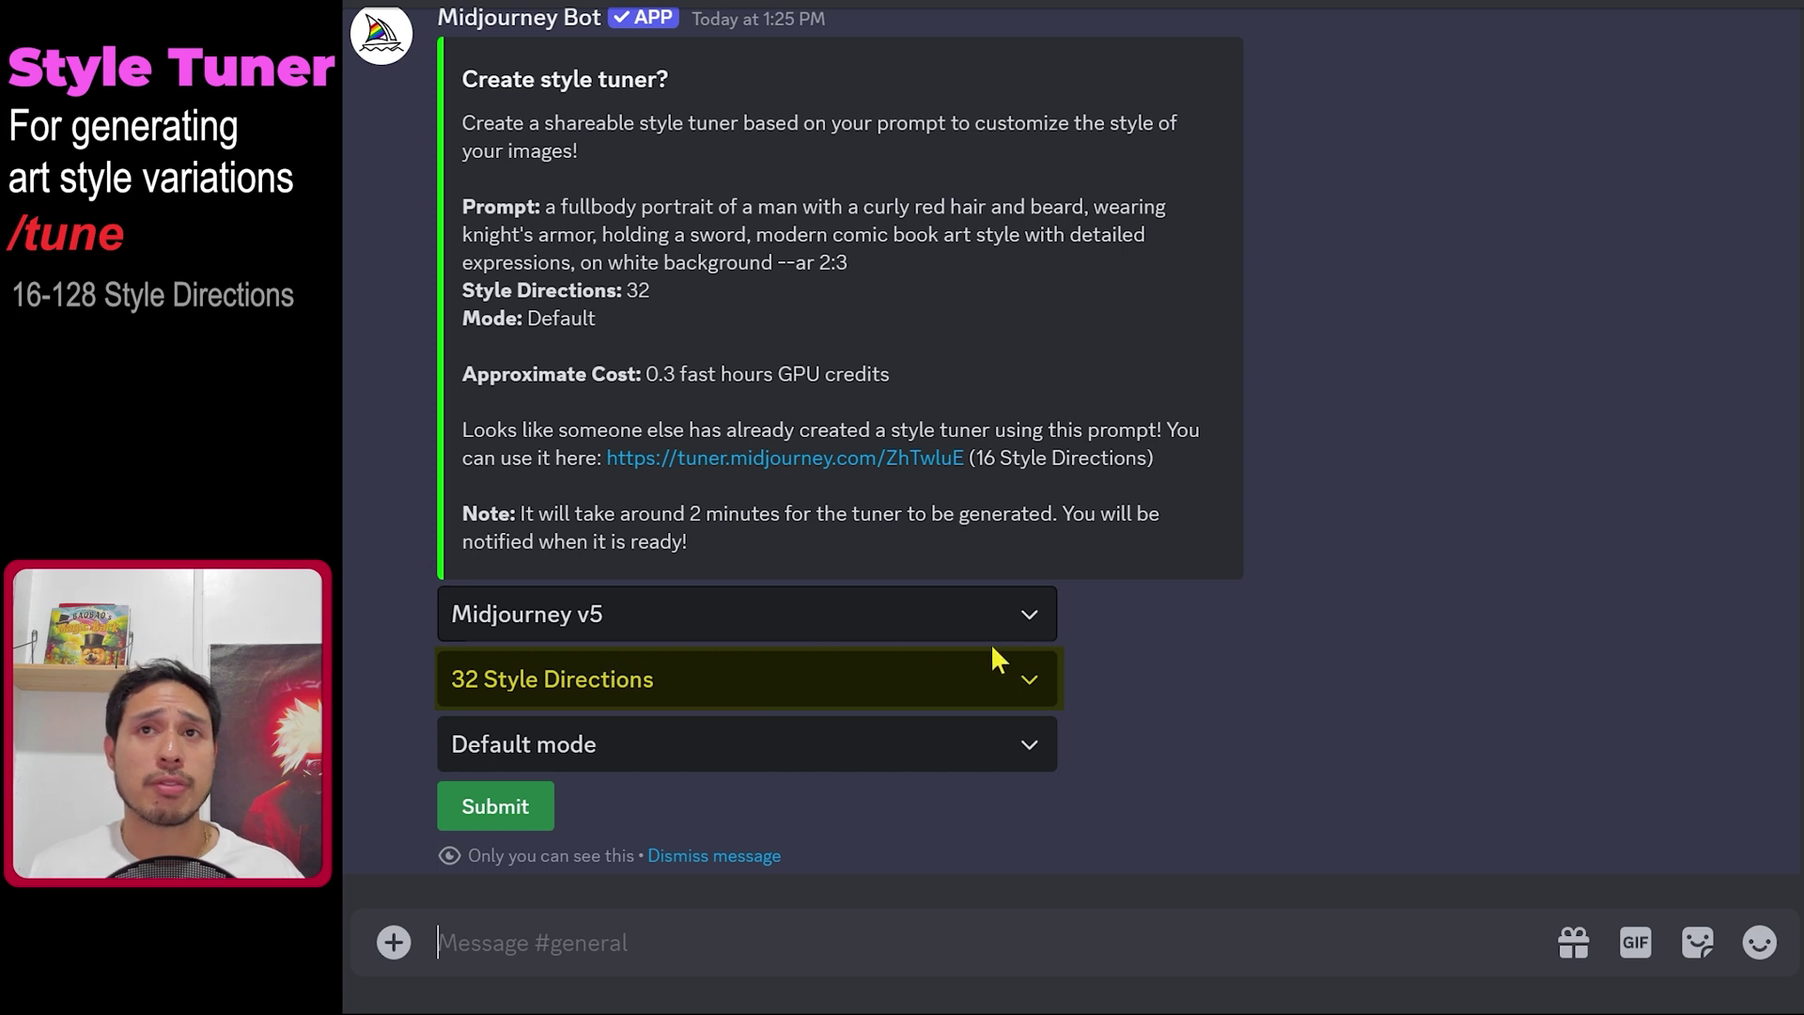
- Set the tuner to 16 Style Directions, then open the existing style tuner link for this prompt and browse its style pairs
{"action": "left_click", "coordinate": [1018, 682]}
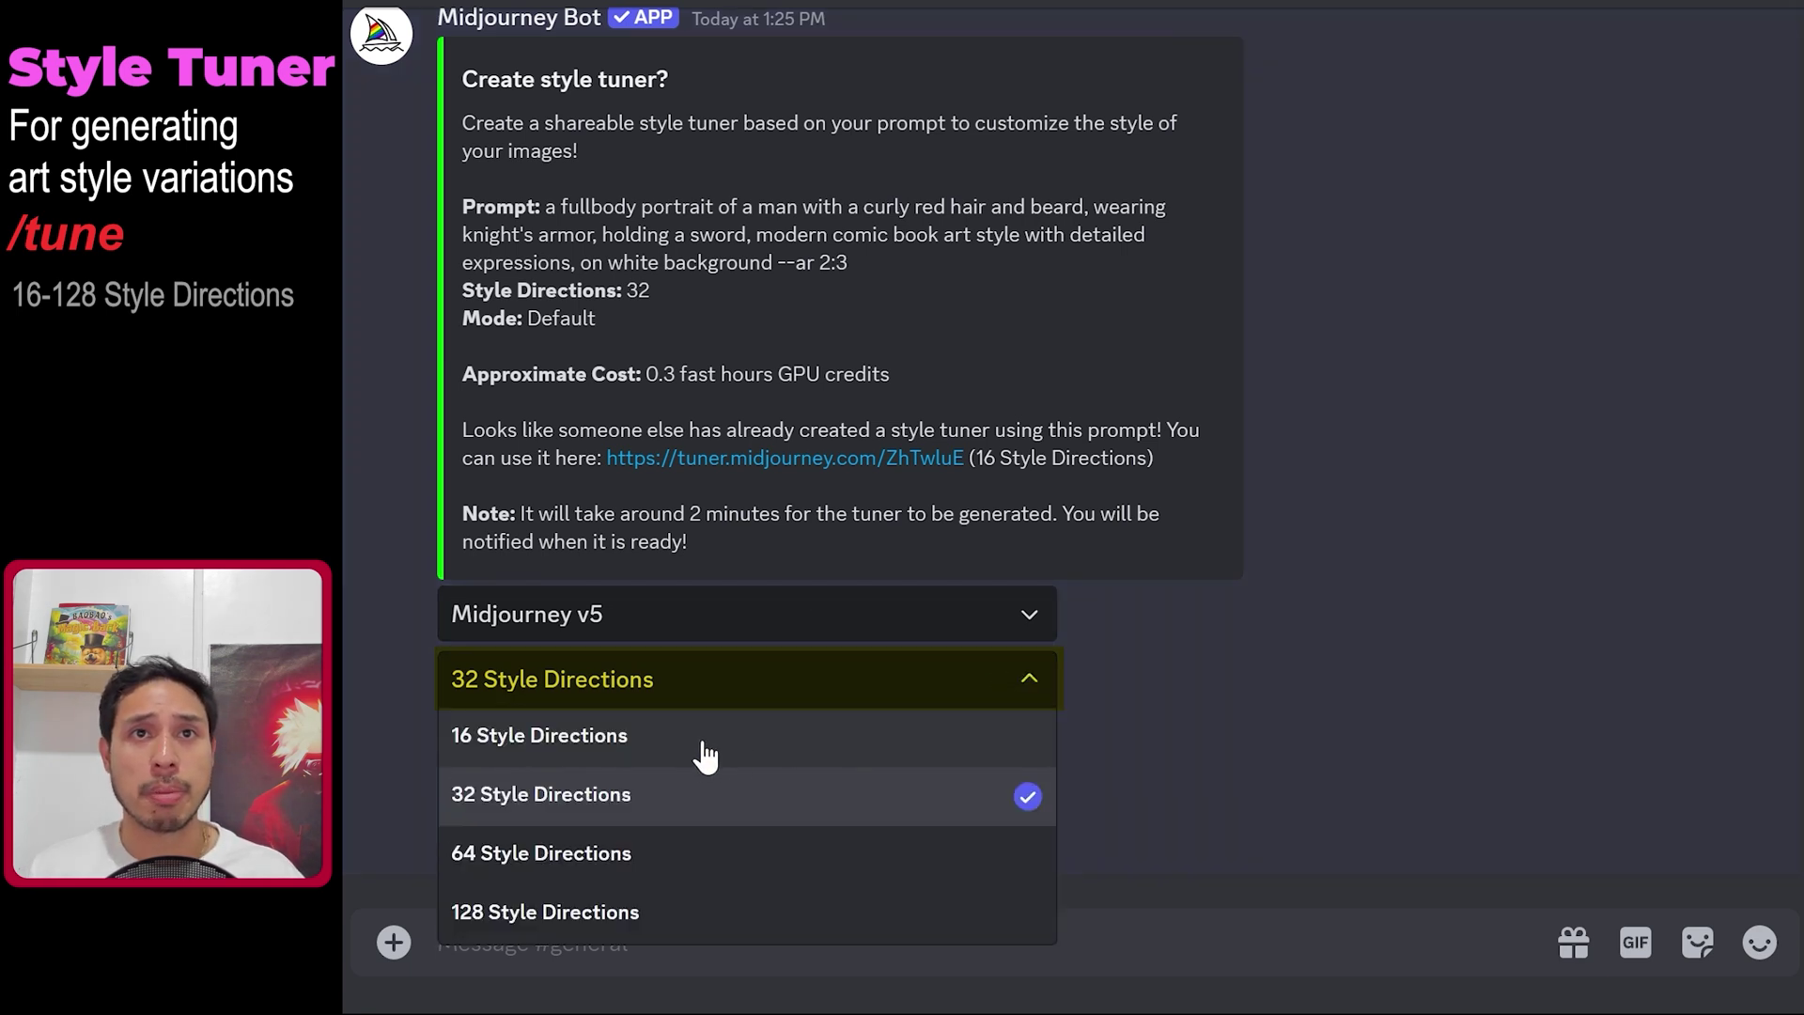
{"action": "left_click", "coordinate": [1007, 752]}
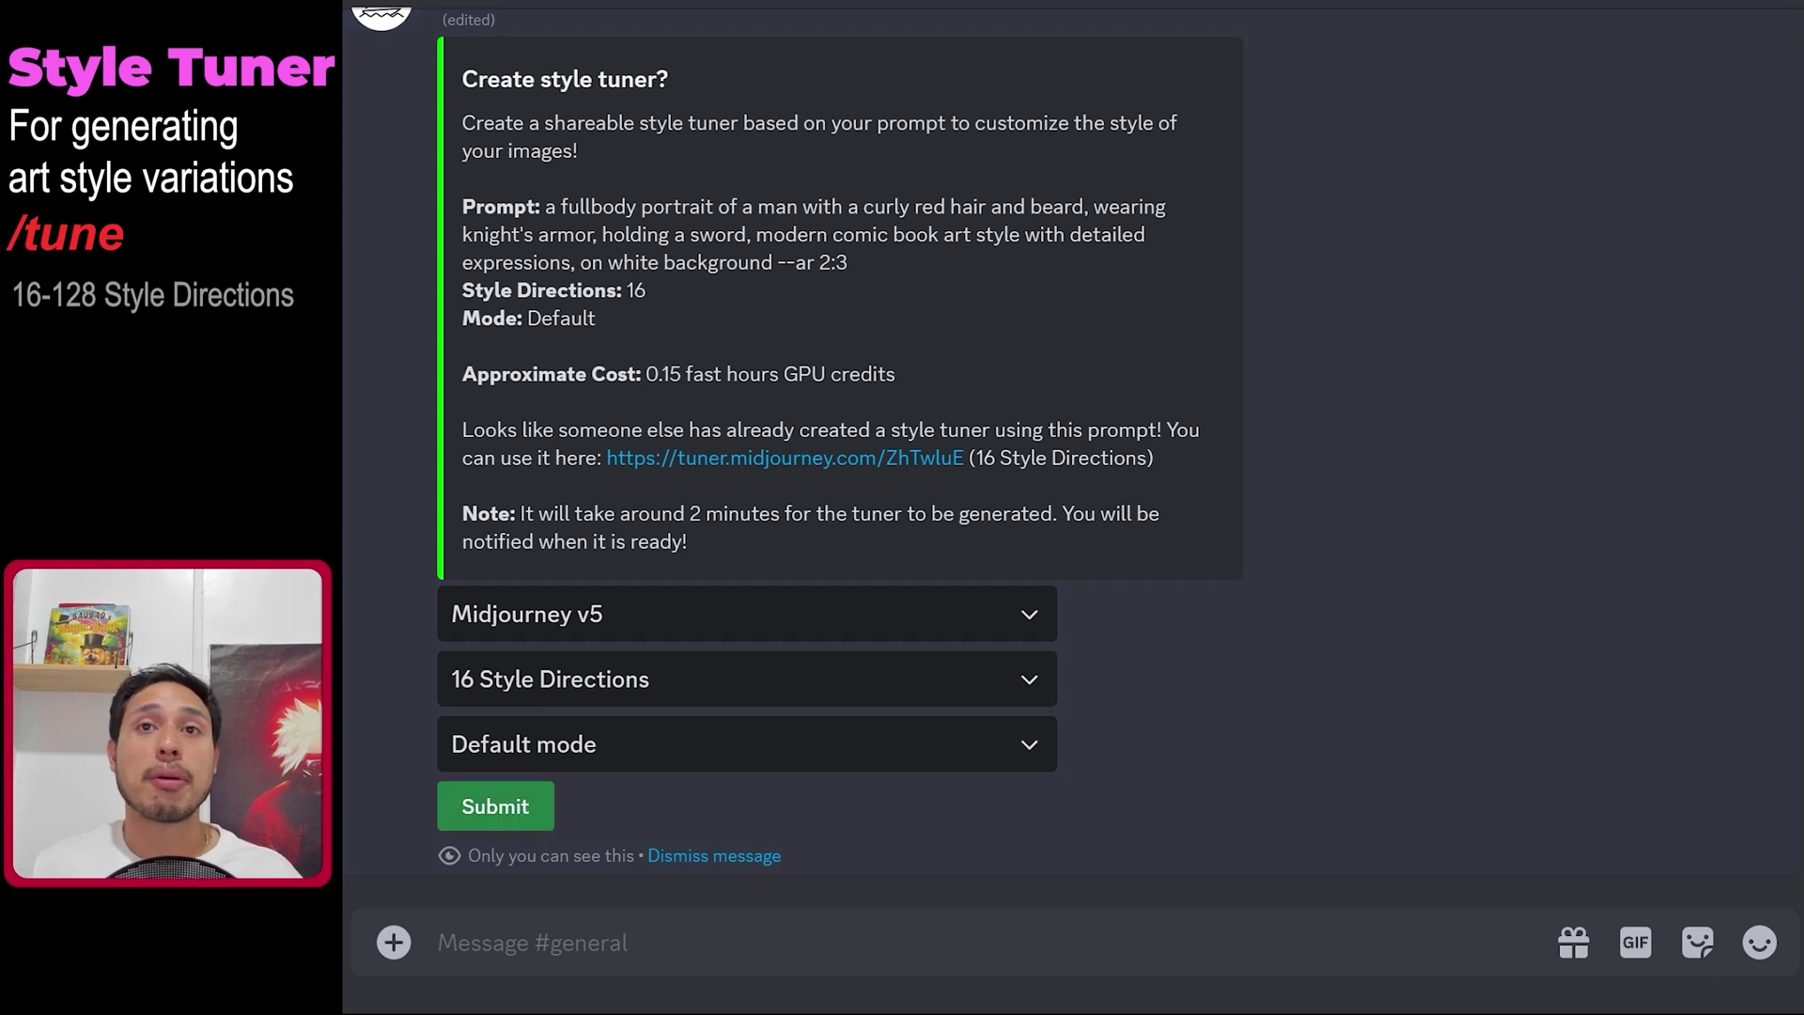
{"action": "scroll", "coordinate": [839, 451], "scroll_direction": "up", "scroll_amount": 3}
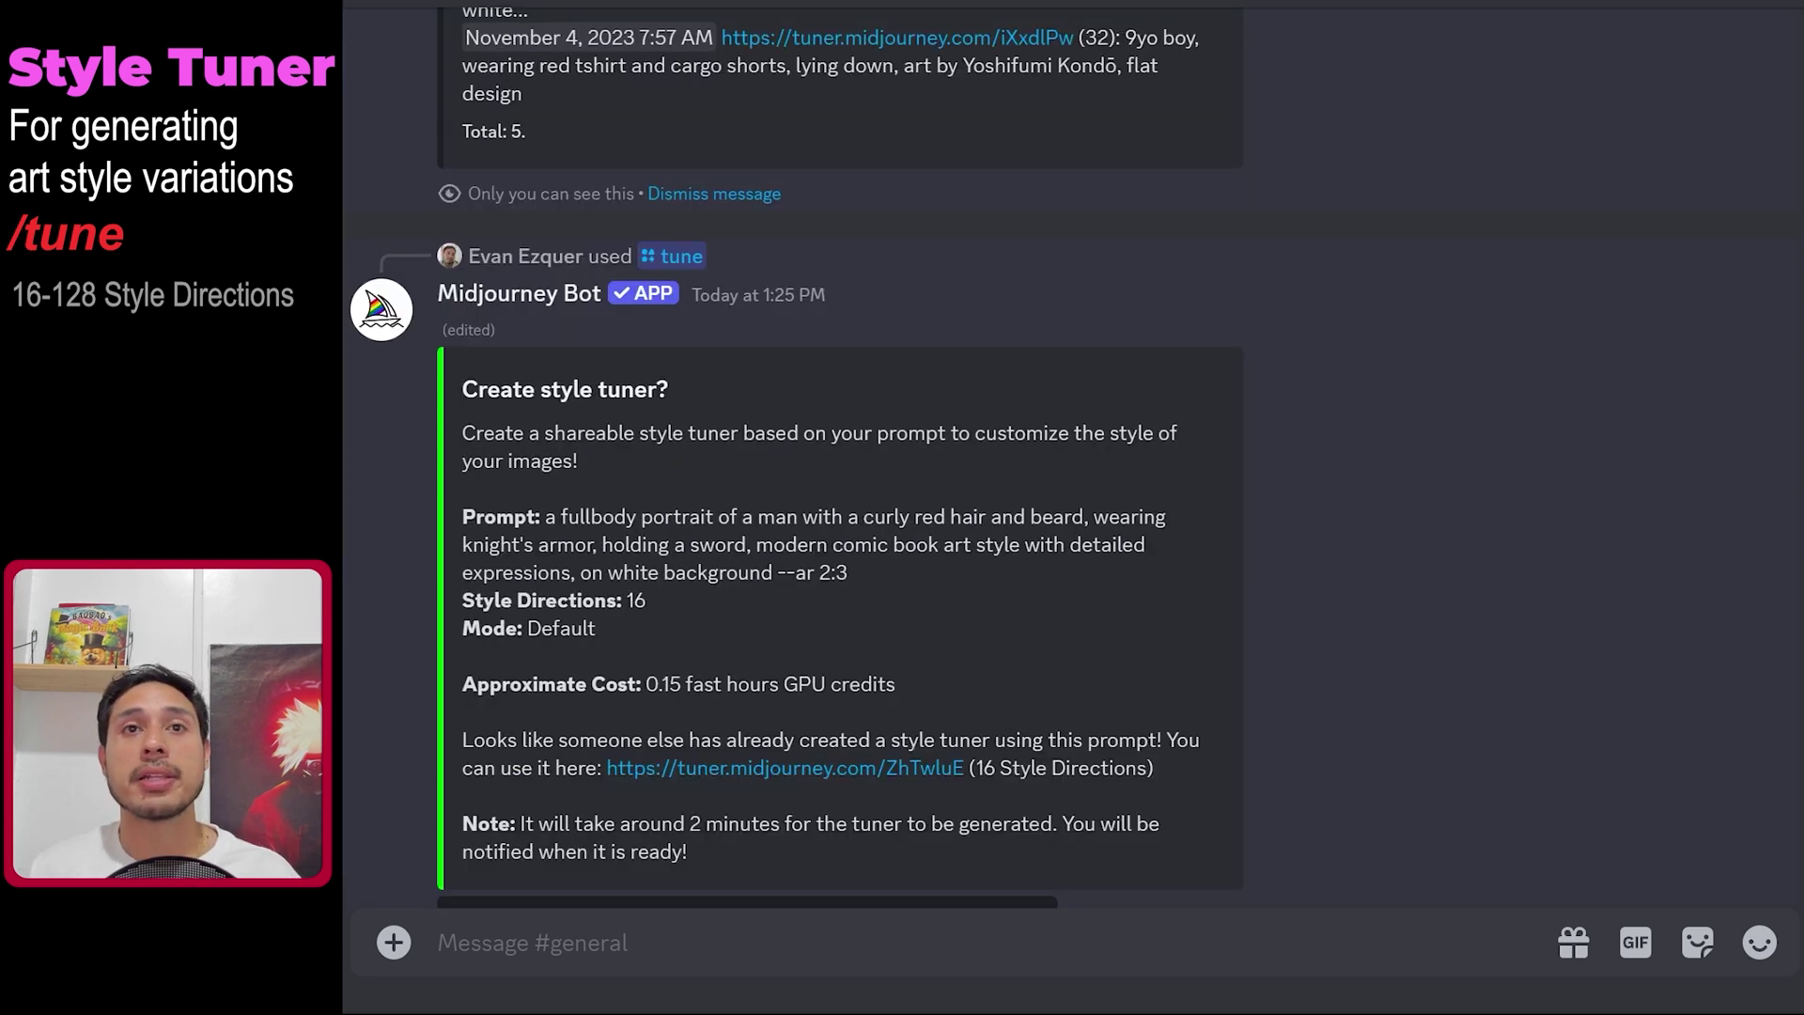
{"action": "left_click", "coordinate": [952, 771]}
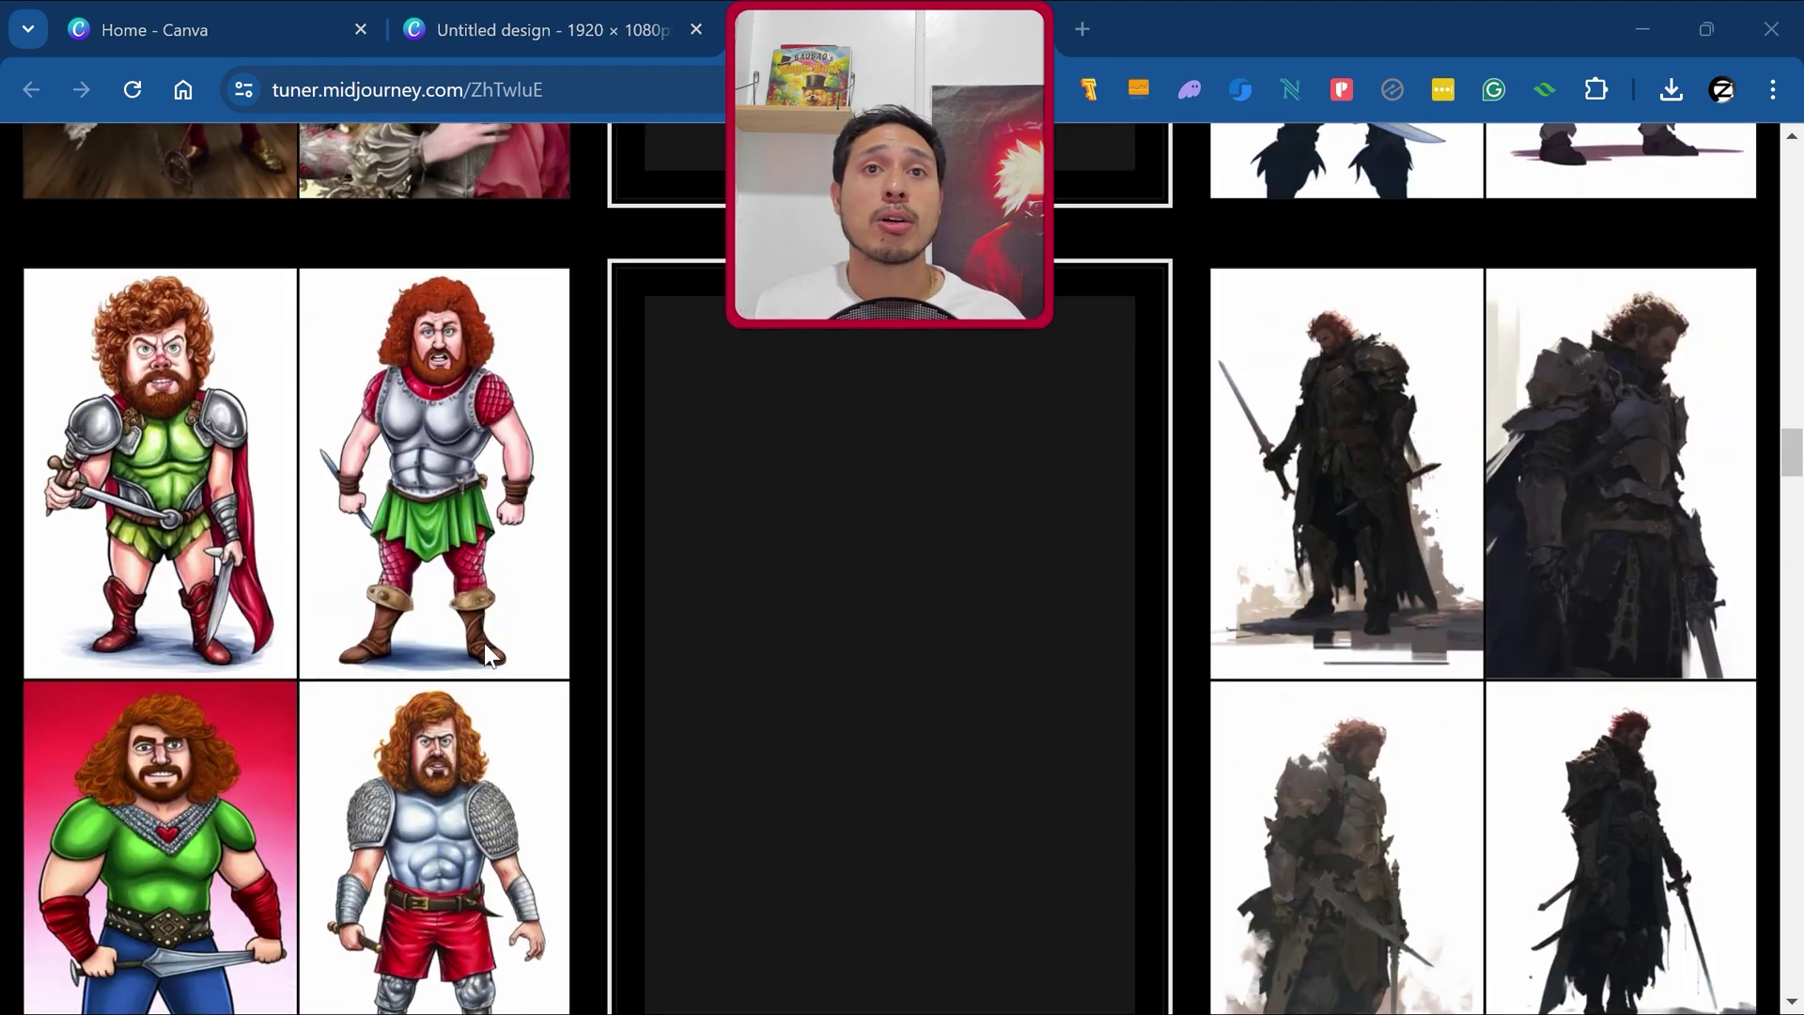
{"action": "scroll", "coordinate": [451, 592], "scroll_direction": "down", "scroll_amount": 2}
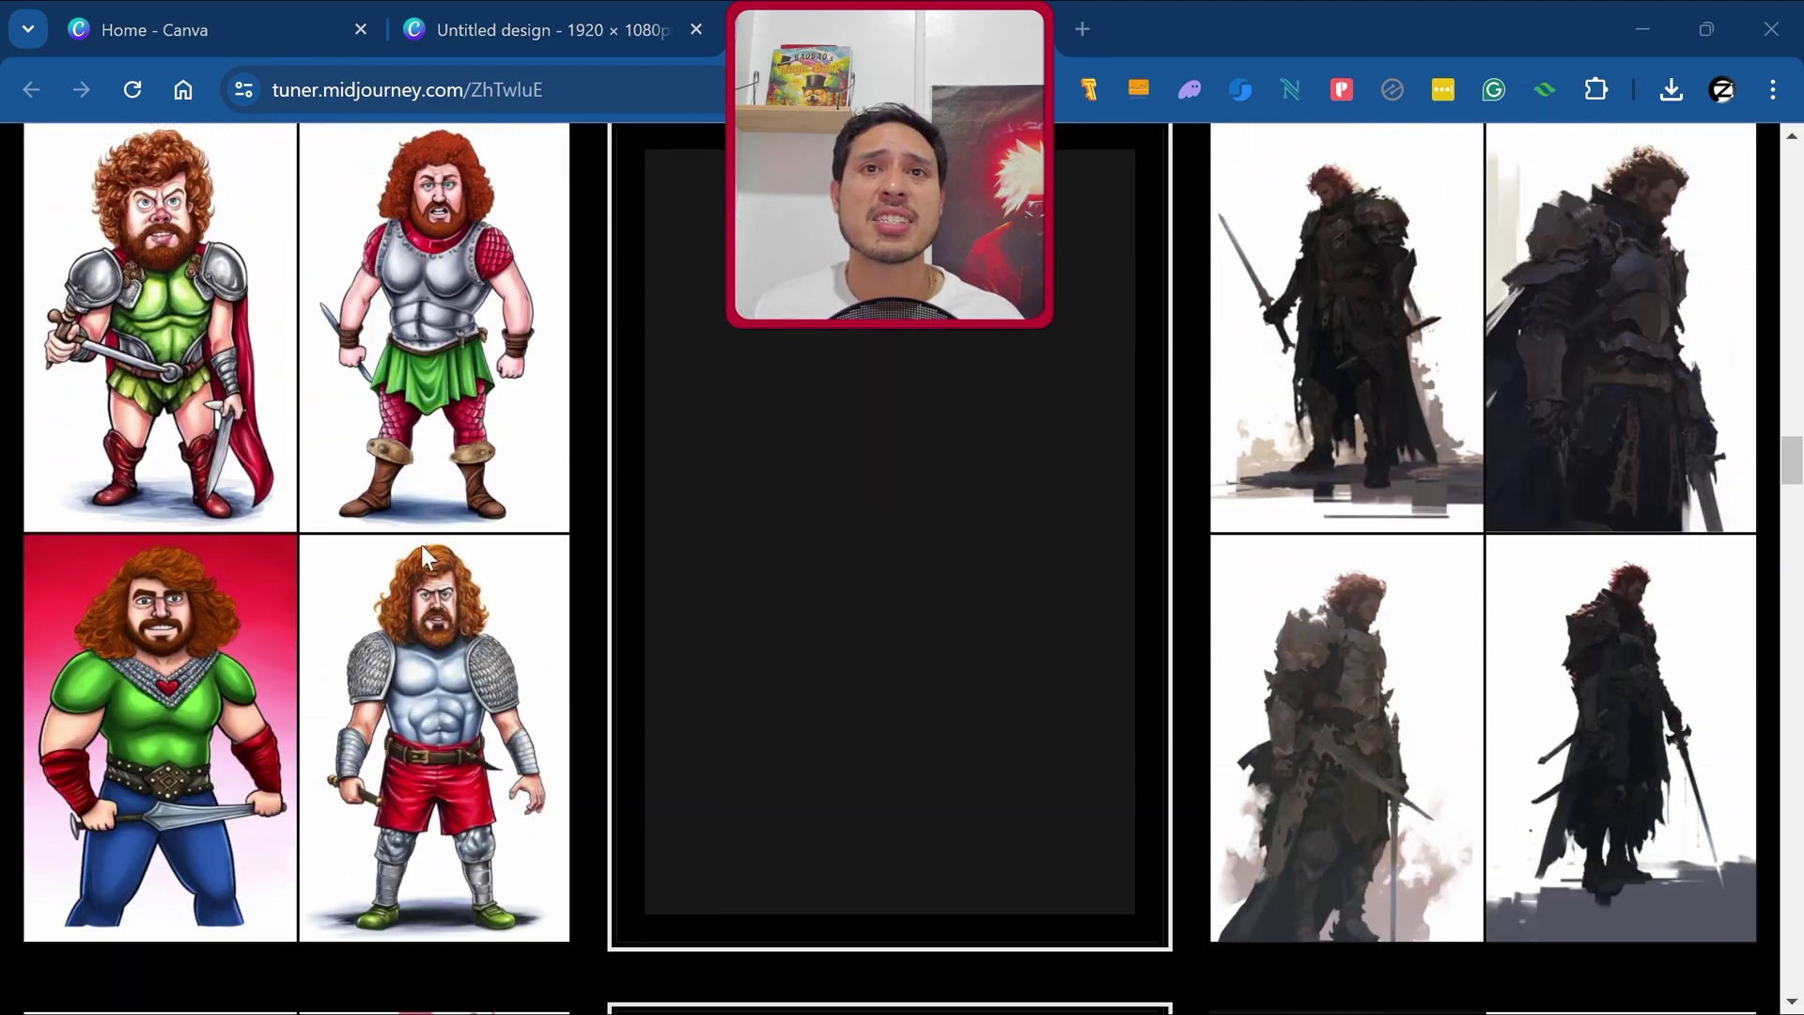
{"action": "scroll", "coordinate": [866, 616], "scroll_direction": "down", "scroll_amount": 20}
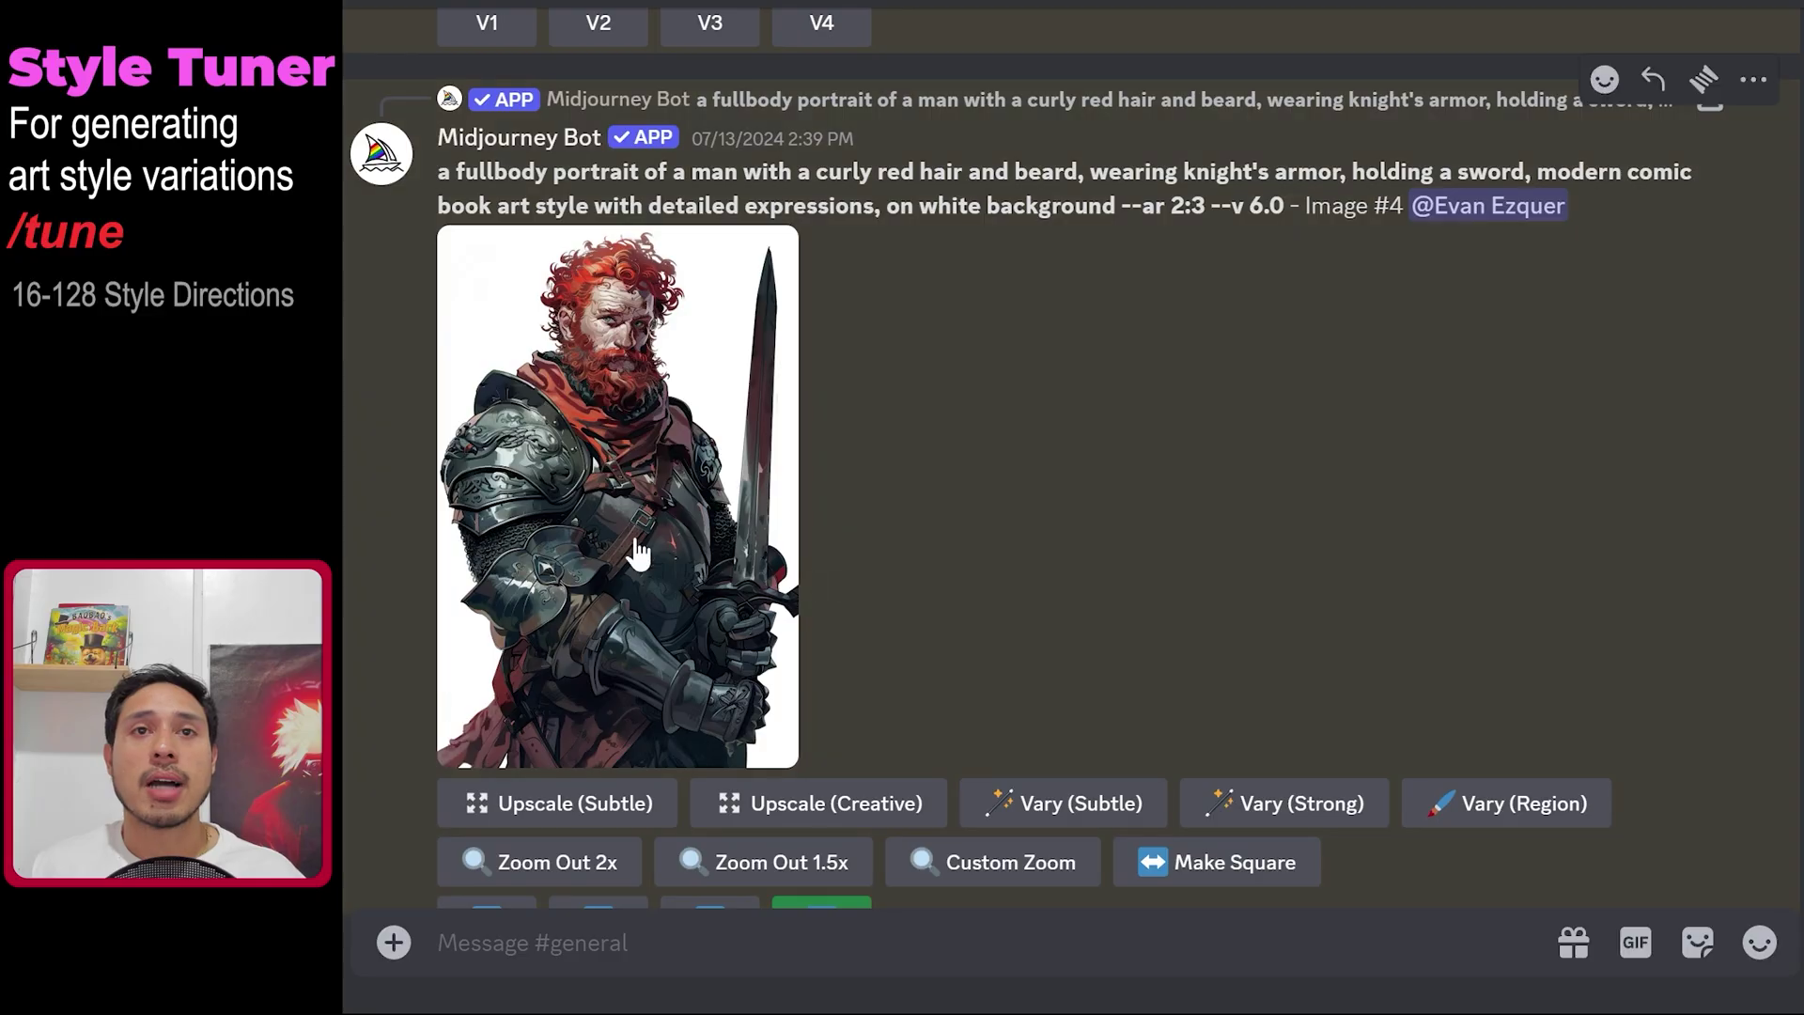
- Start an /imagine prompt in Discord with the copied fullbody red-haired knight text, --ar 2:3 and the --style parameter
{"action": "left_click_drag", "start_coordinate": [581, 183], "coordinate": [1206, 206]}
{"action": "key", "text": "ctrl+c"}
{"action": "type", "text": "/im"}
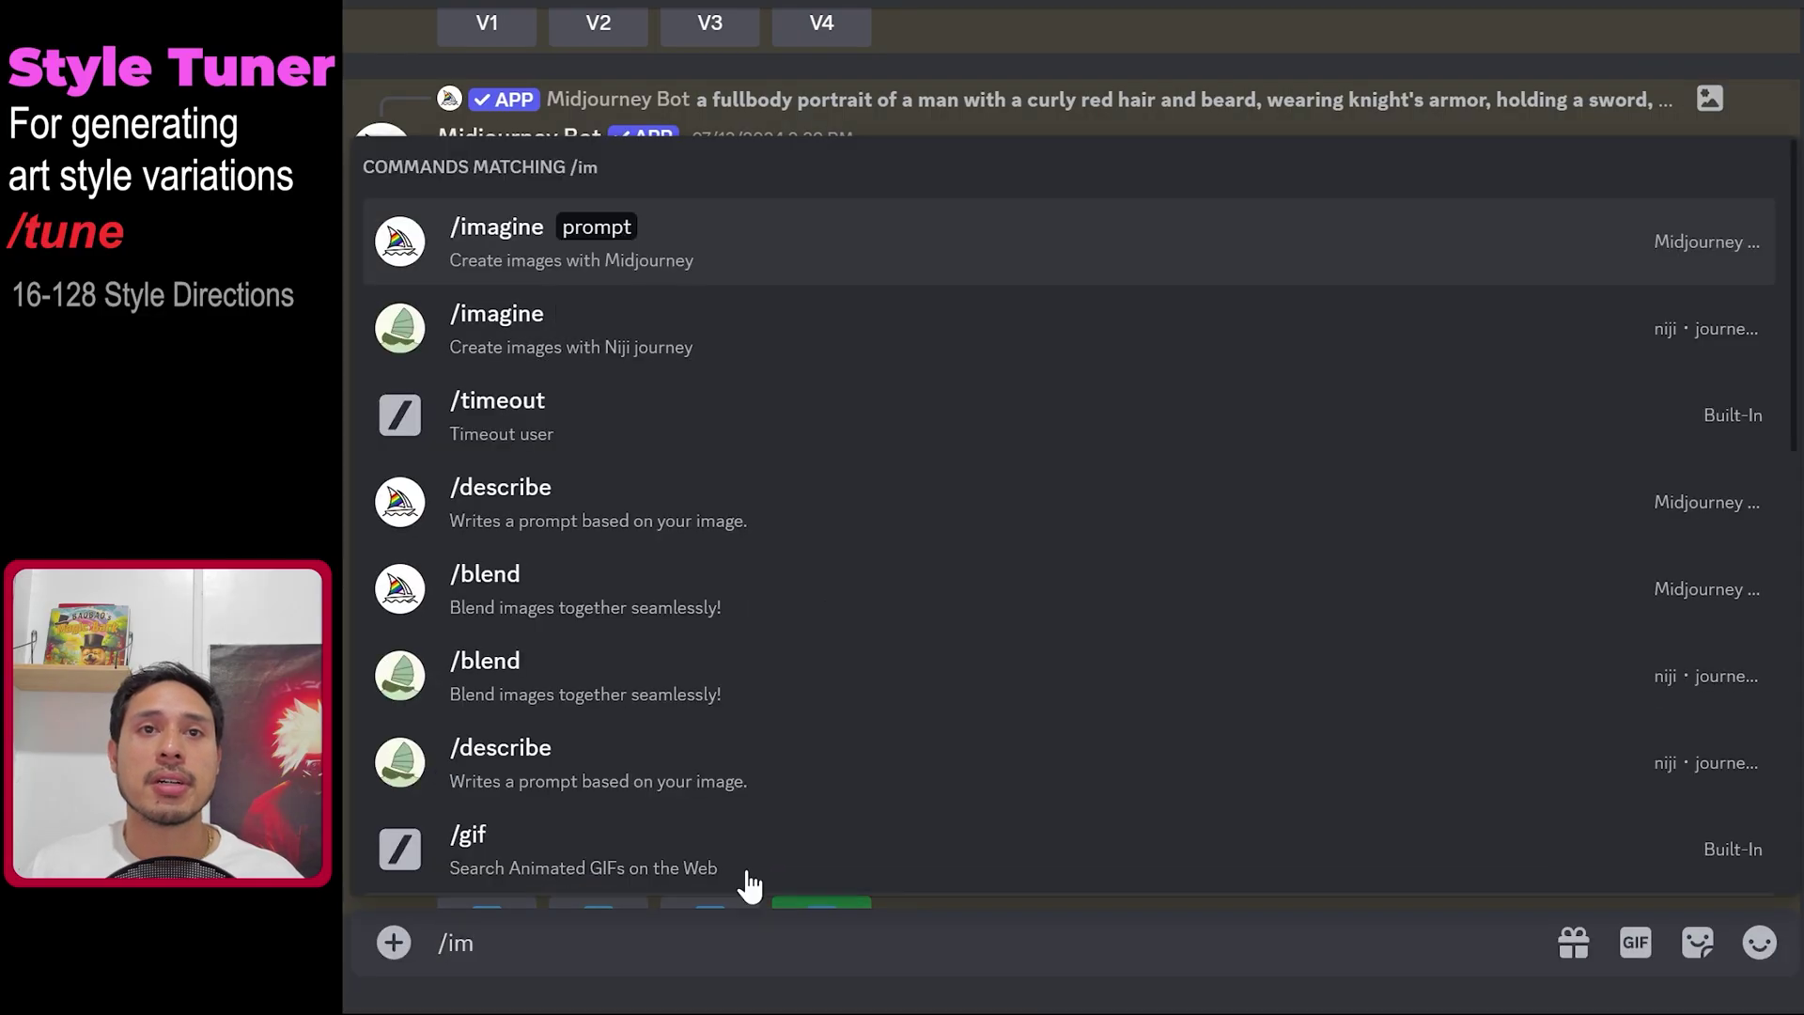
{"action": "left_click", "coordinate": [749, 239]}
{"action": "key", "text": "ctrl+v"}
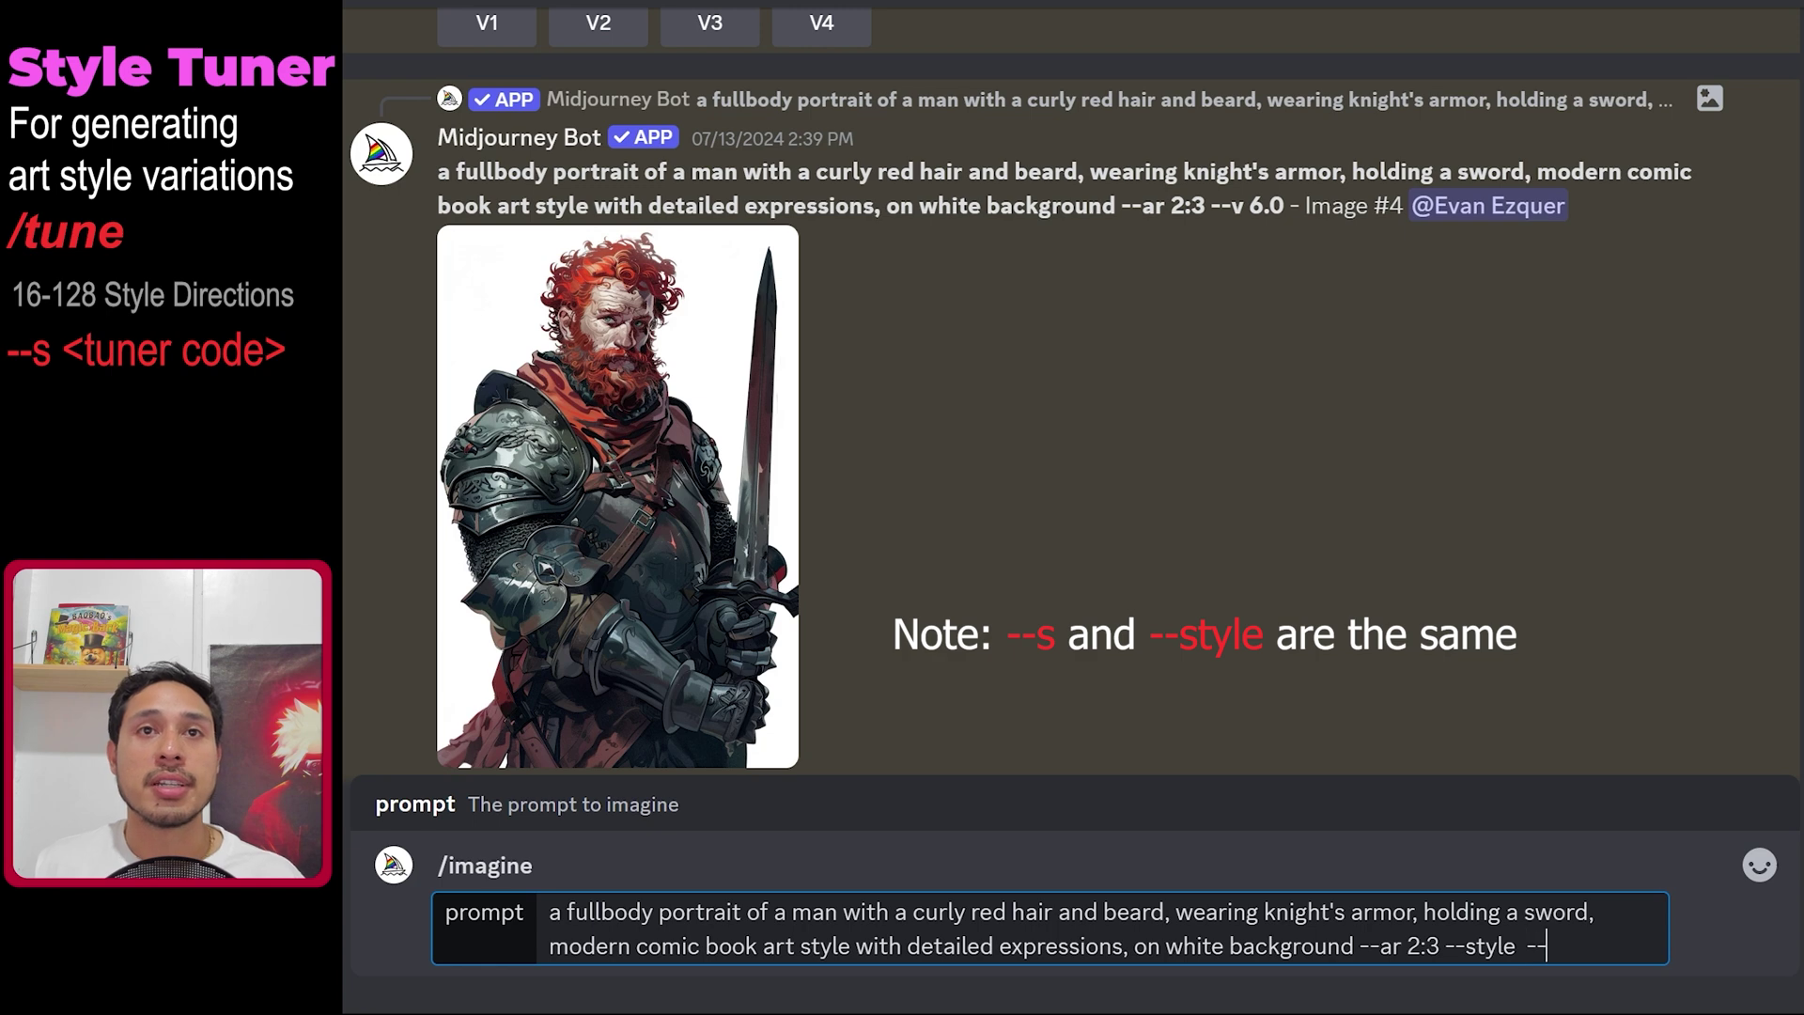
- Append --v 5.2 to the prompt and insert the style tuner code h8xpwBLTo after --style
{"action": "type", "text": "v 5"}
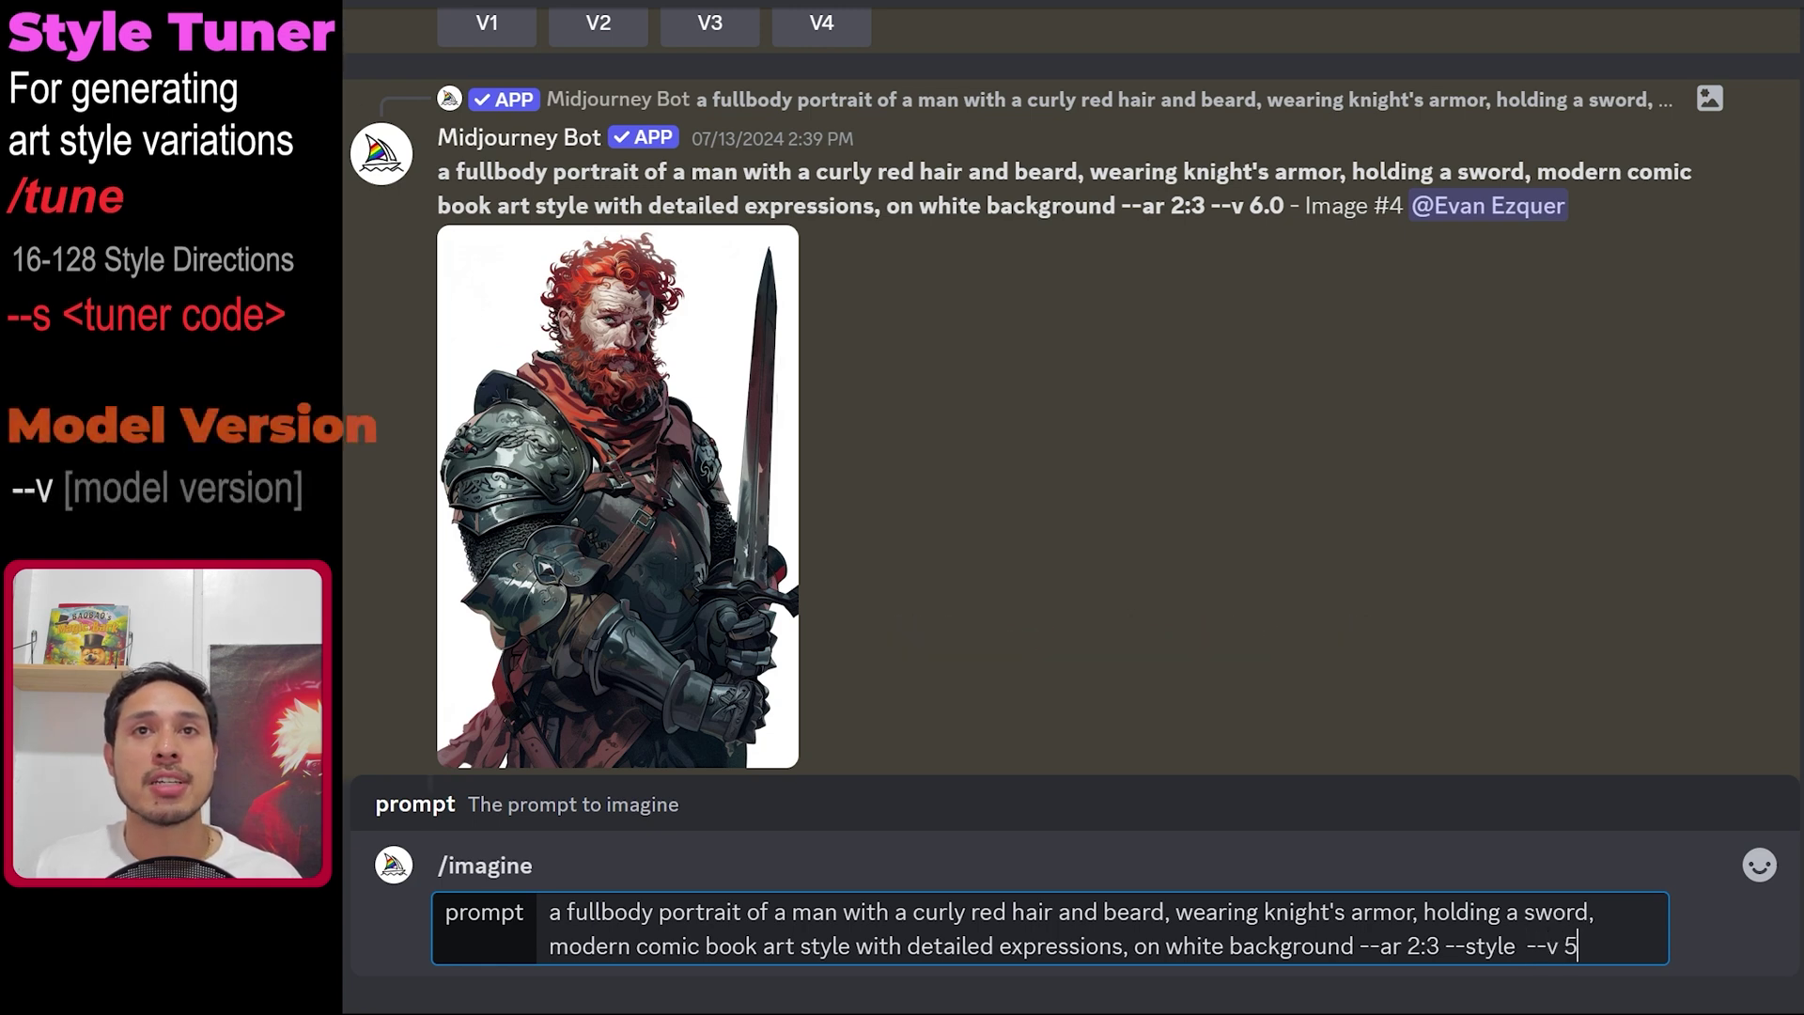
{"action": "type", "text": ".2"}
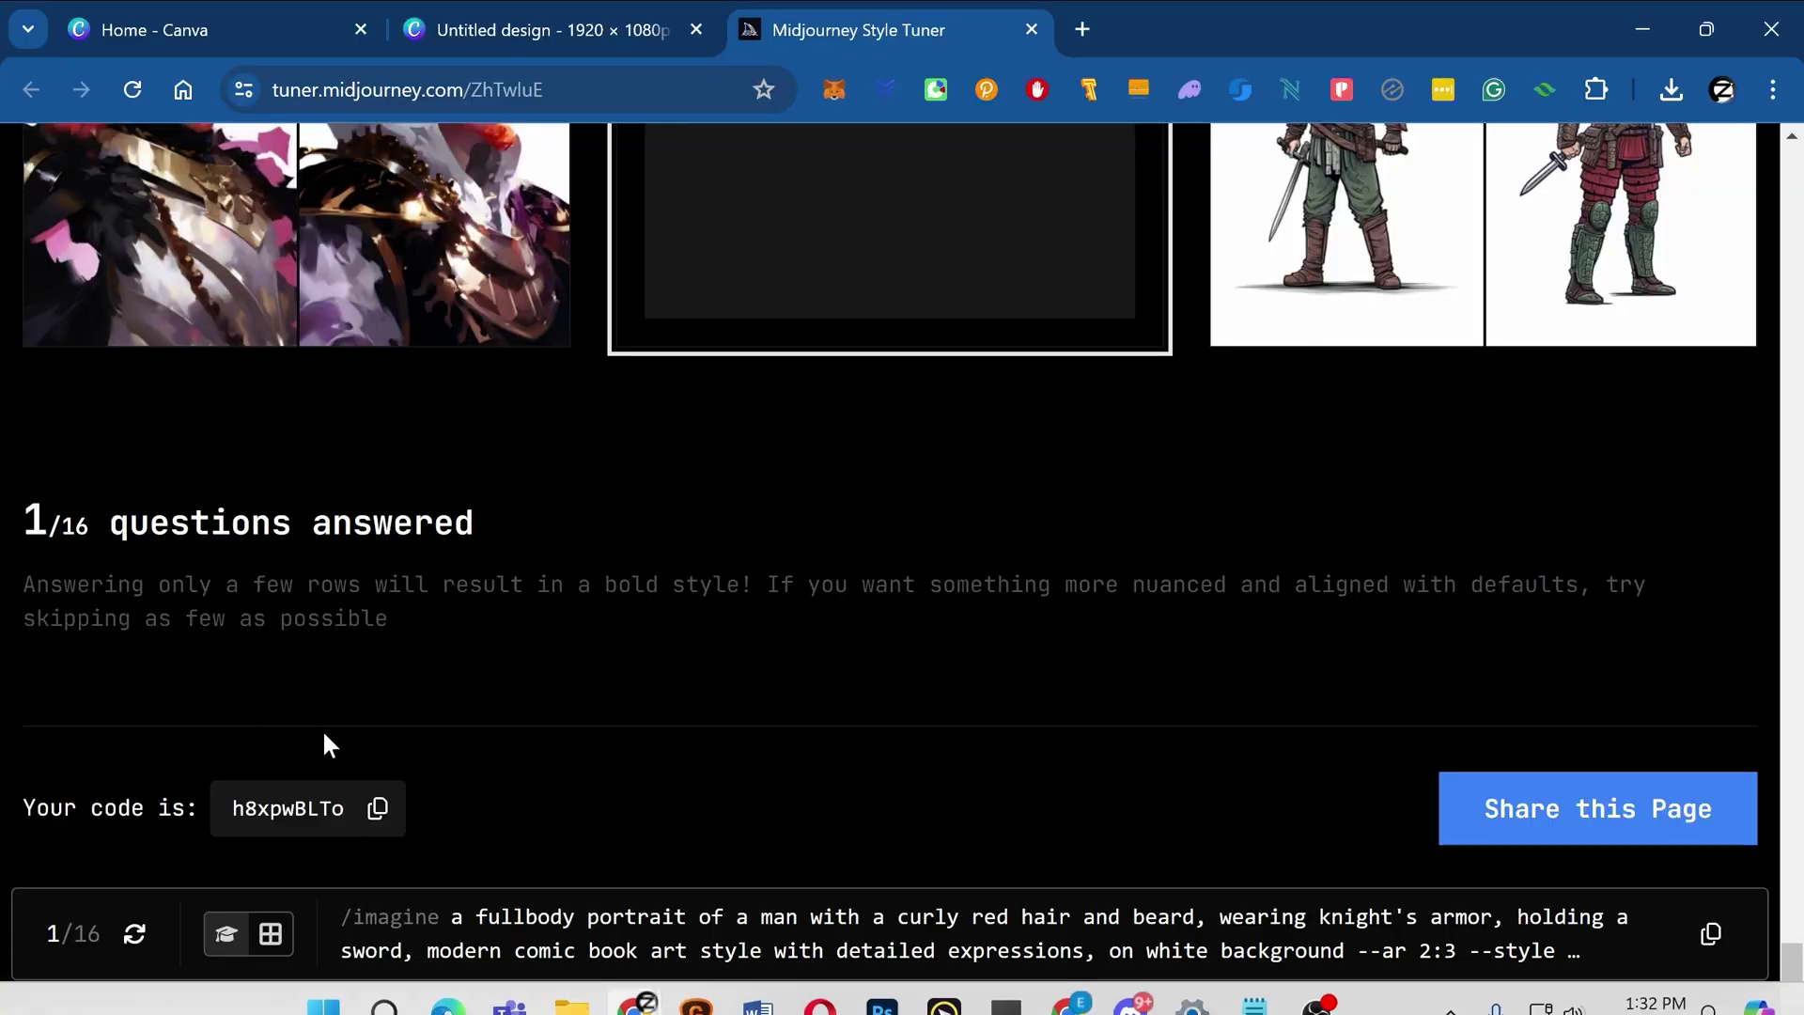
{"action": "left_click", "coordinate": [380, 807]}
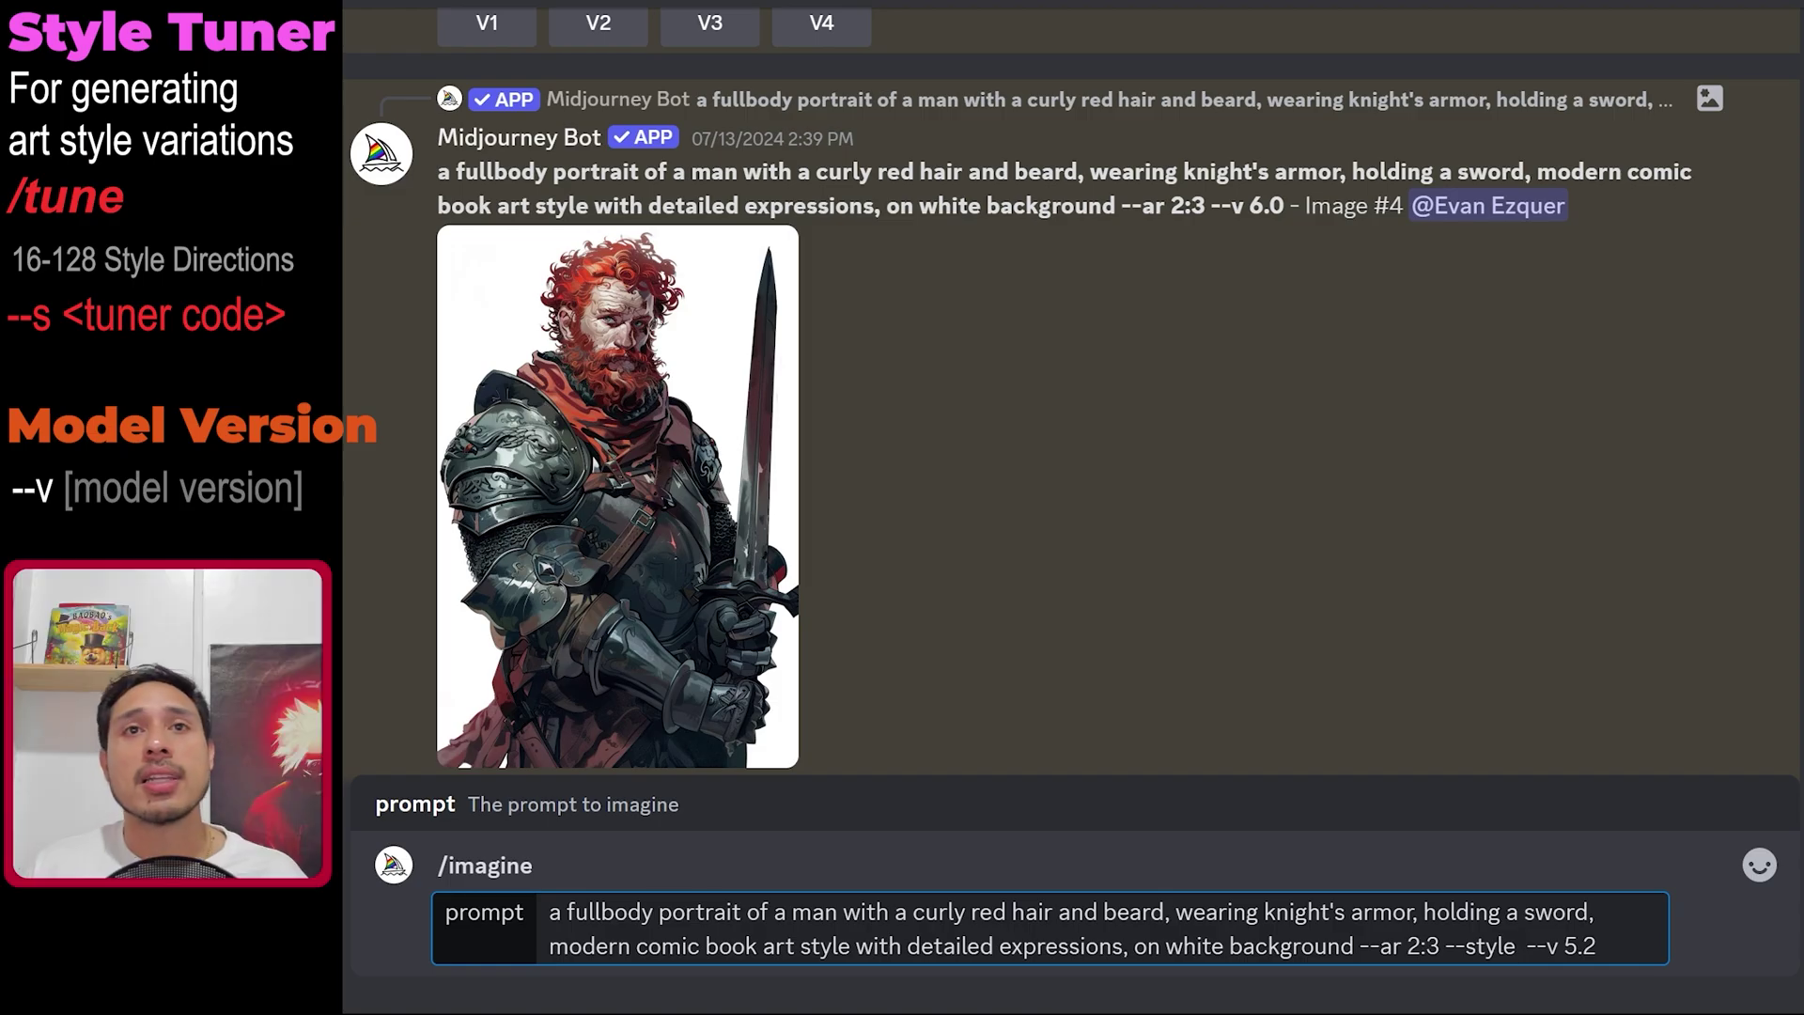
{"action": "key", "text": "ctrl+v"}
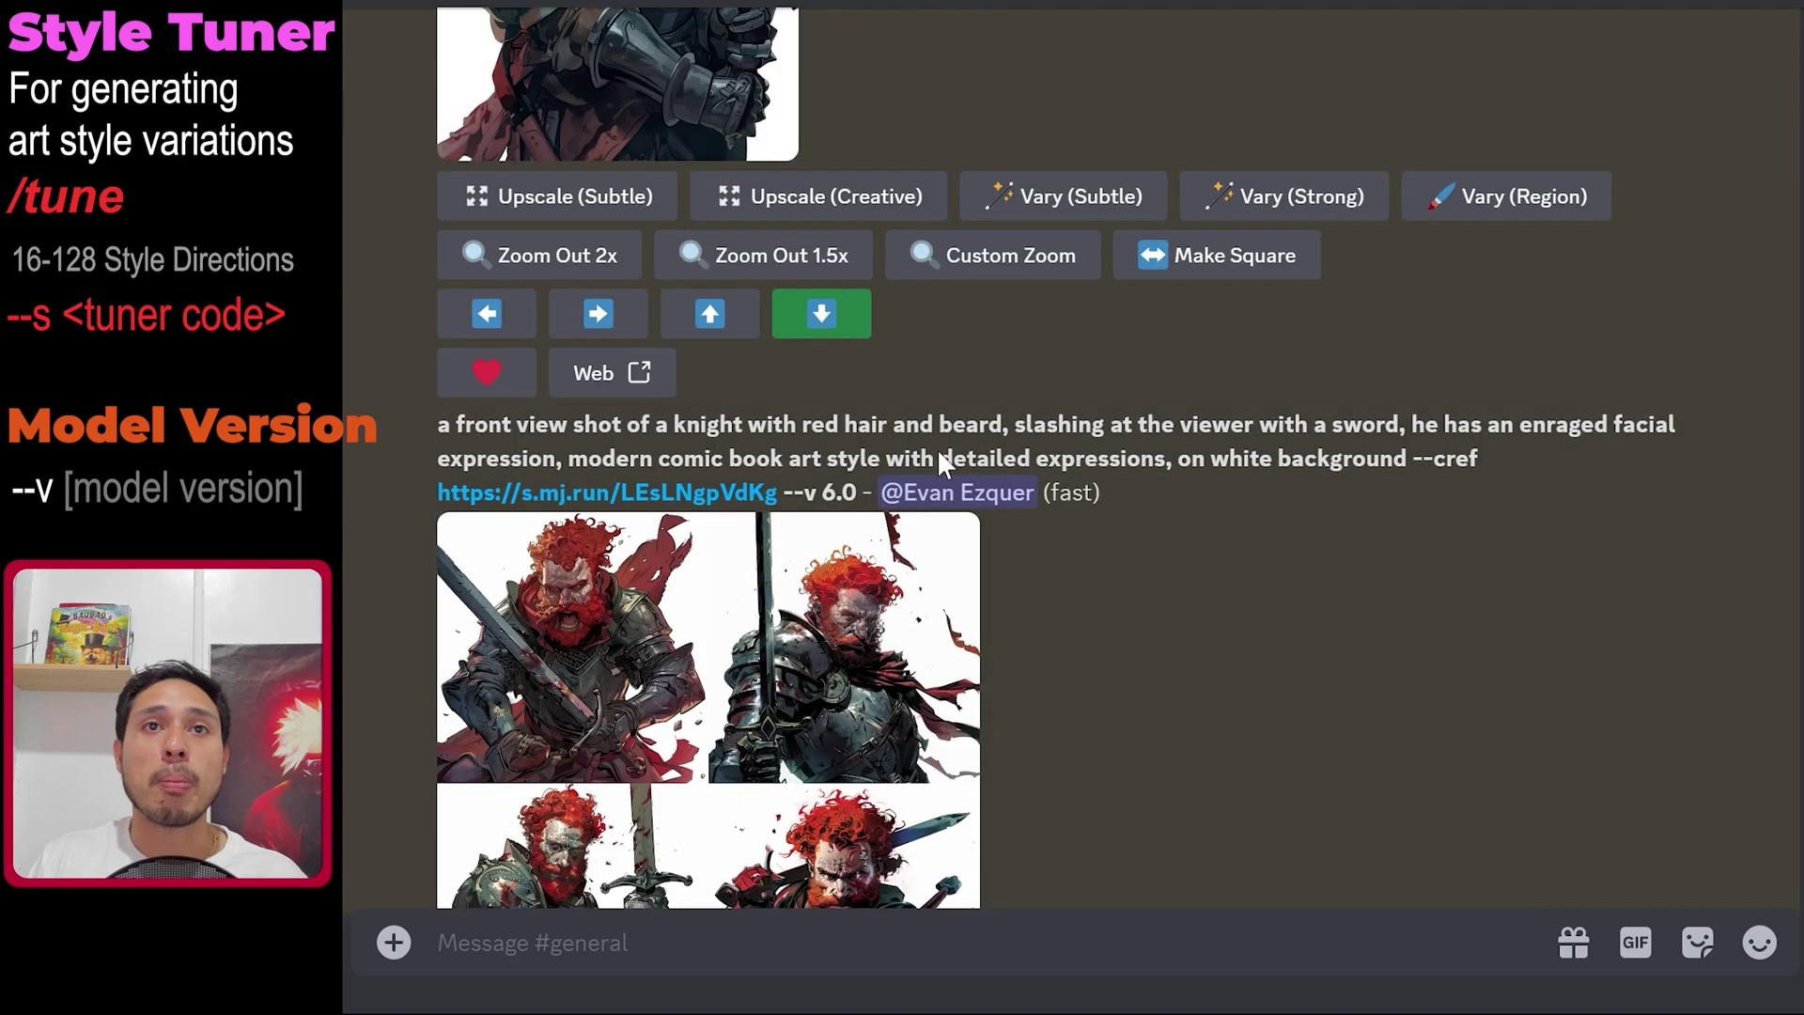
- Write an /imagine prompt for an enraged front-view knight slashing at the viewer, using the style-tuned fullbody knight image as both --cref and --sref
{"action": "scroll", "coordinate": [937, 448], "scroll_direction": "down", "scroll_amount": 3}
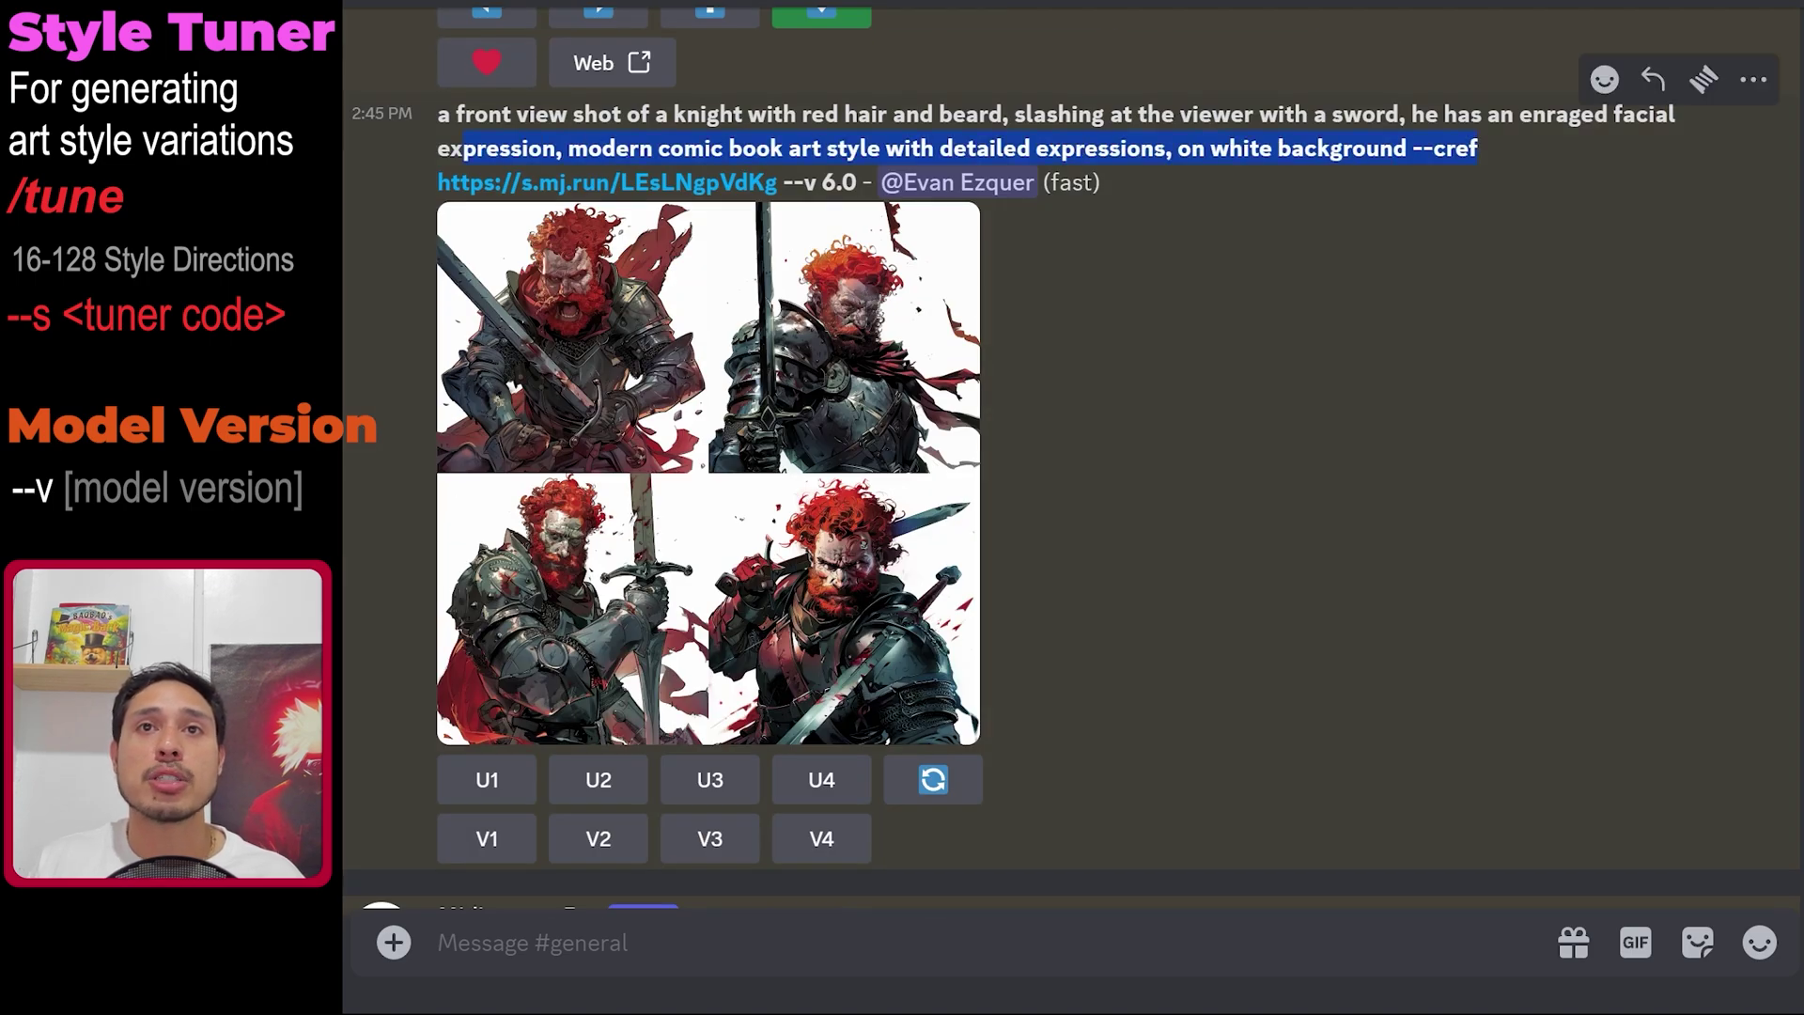
{"action": "type", "text": "/im"}
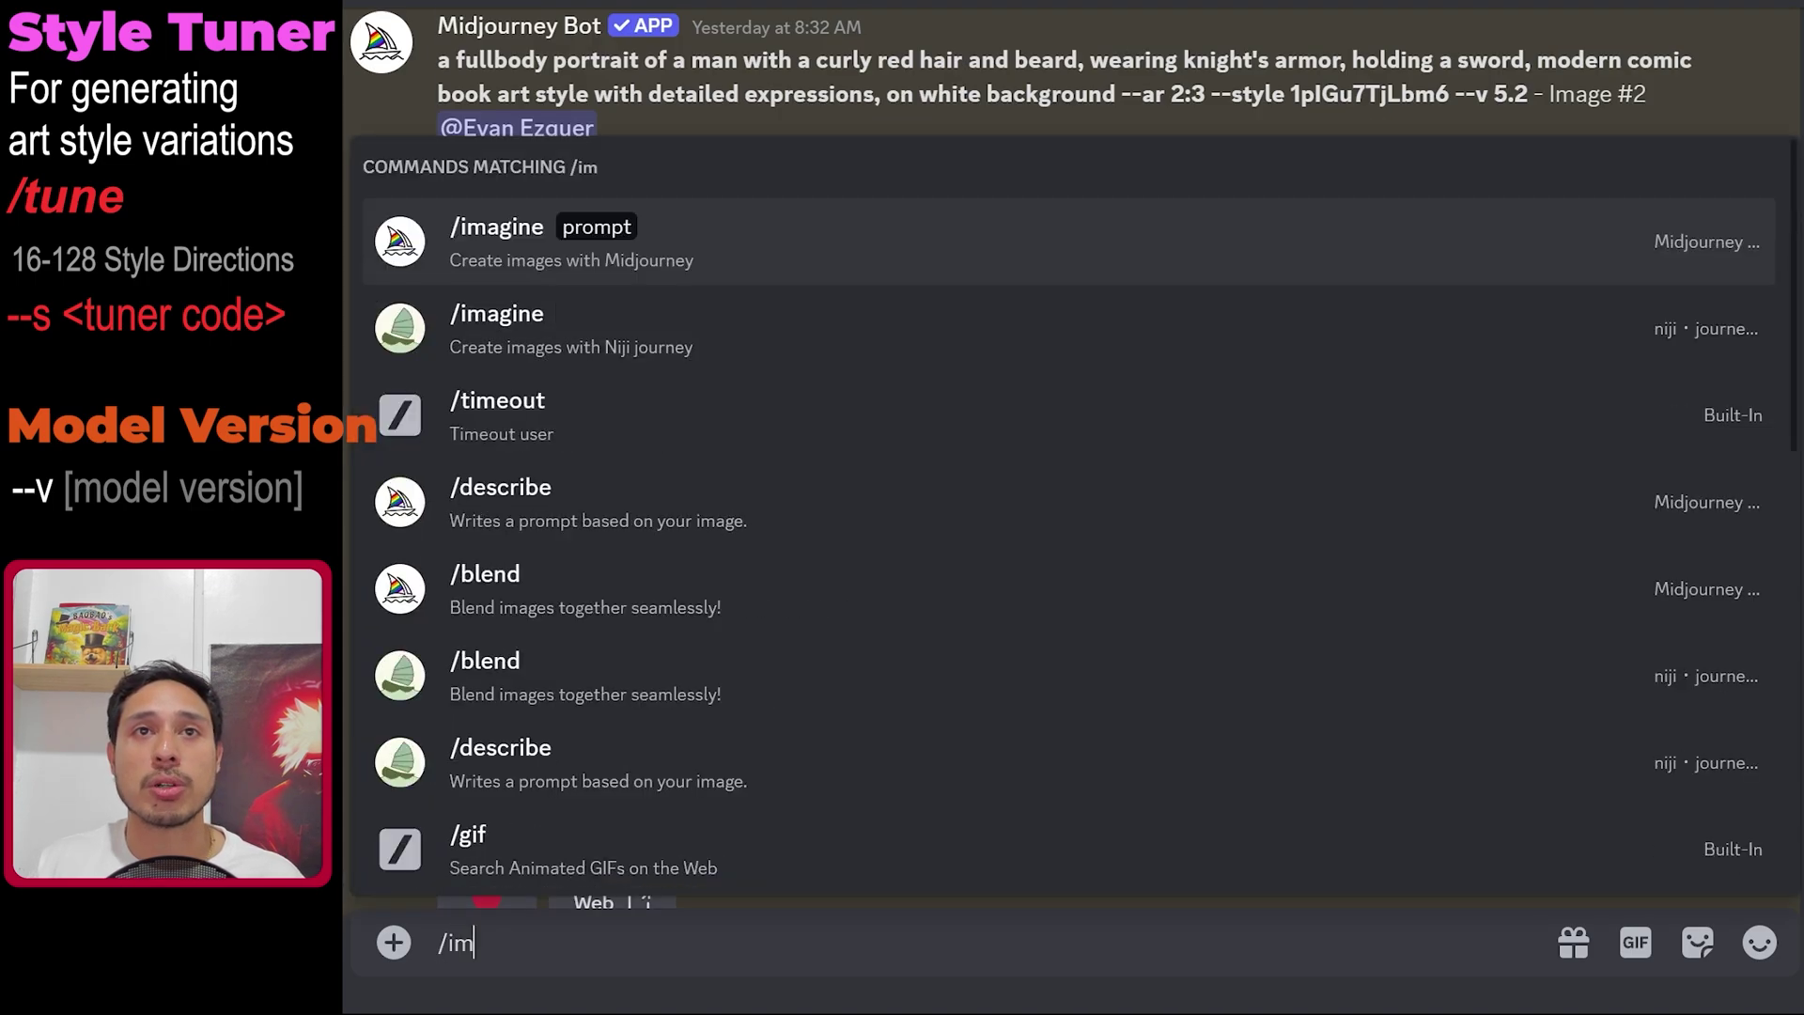
{"action": "left_click", "coordinate": [739, 270]}
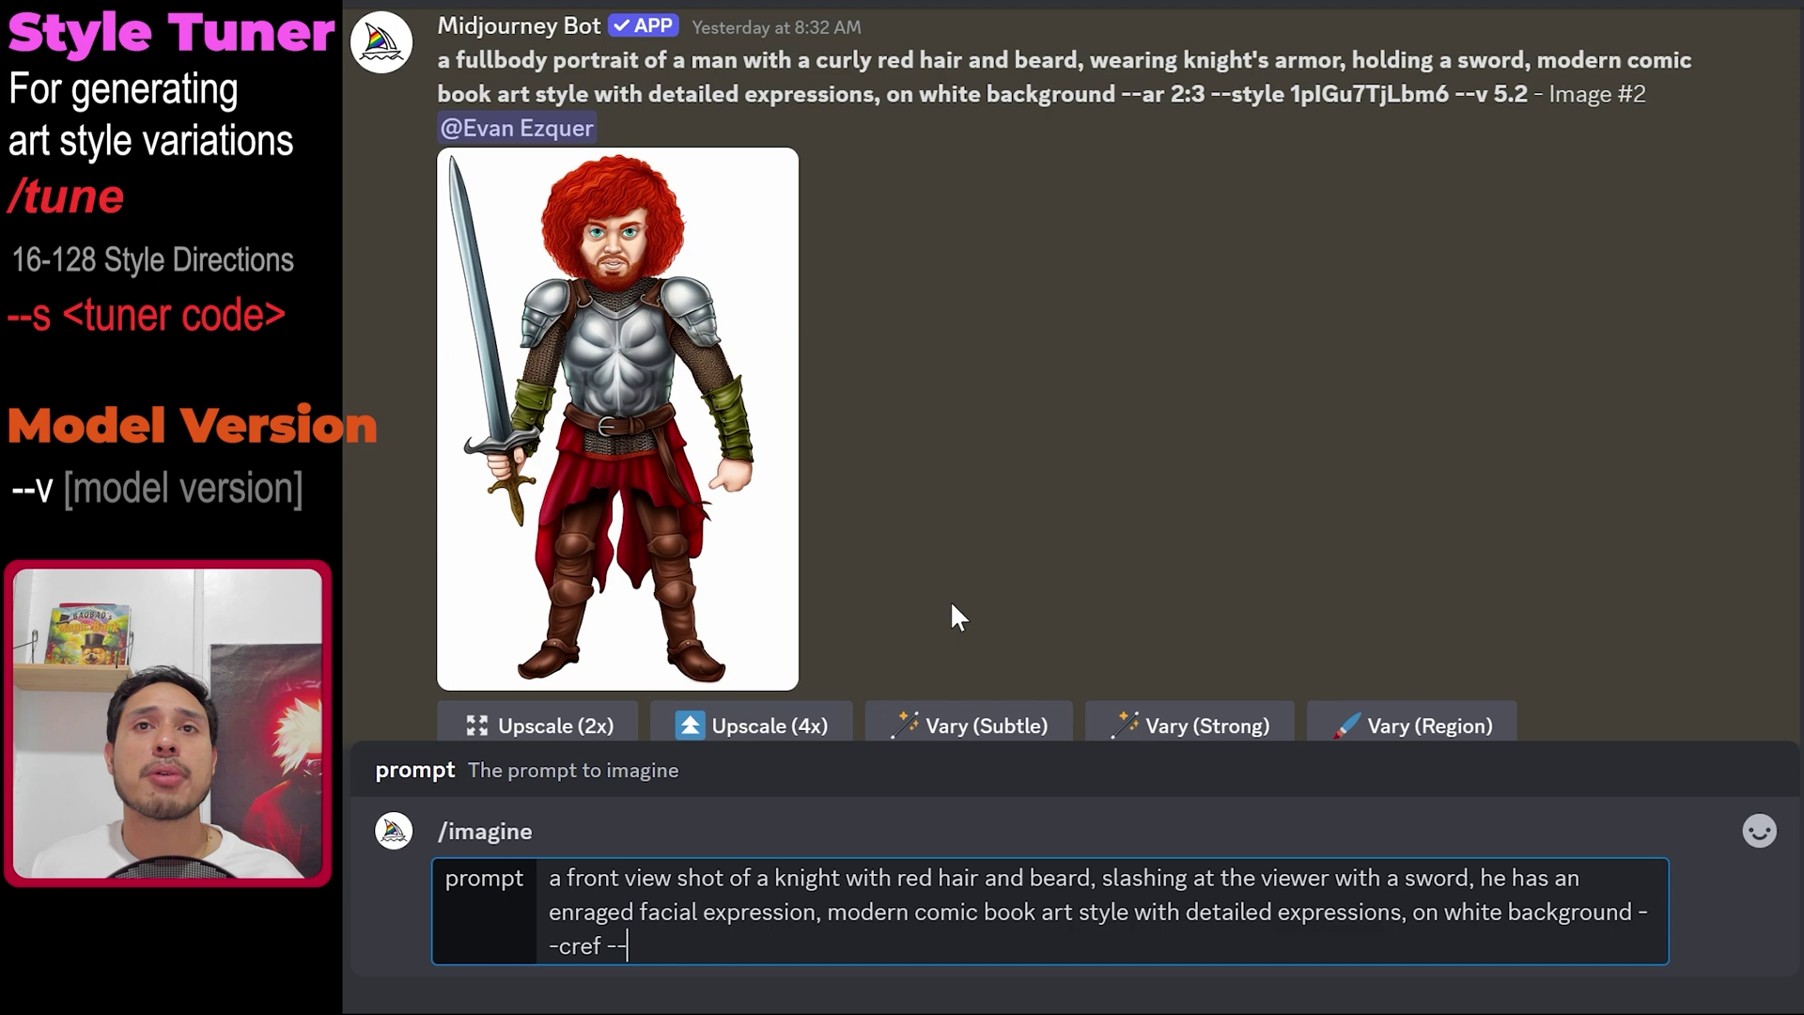
{"action": "type", "text": "sref"}
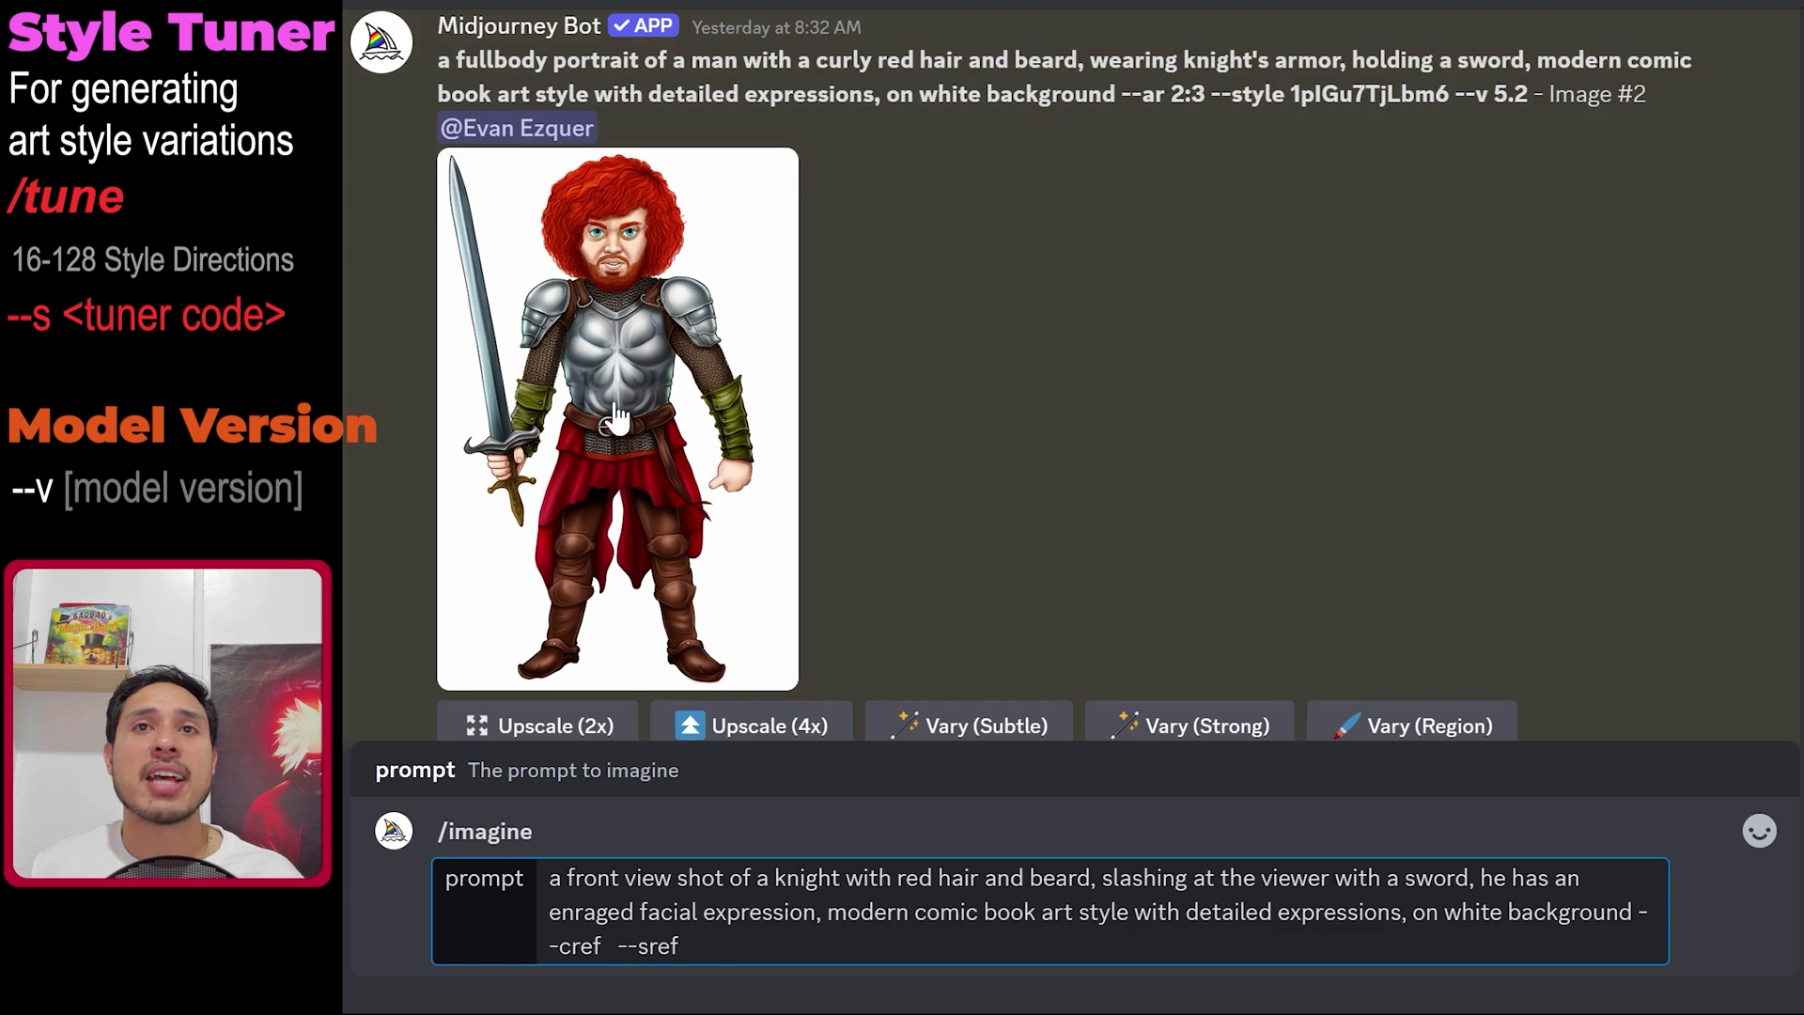
{"action": "left_click_drag", "start_coordinate": [617, 418], "coordinate": [603, 945]}
{"action": "left_click_drag", "start_coordinate": [728, 808], "coordinate": [759, 953]}
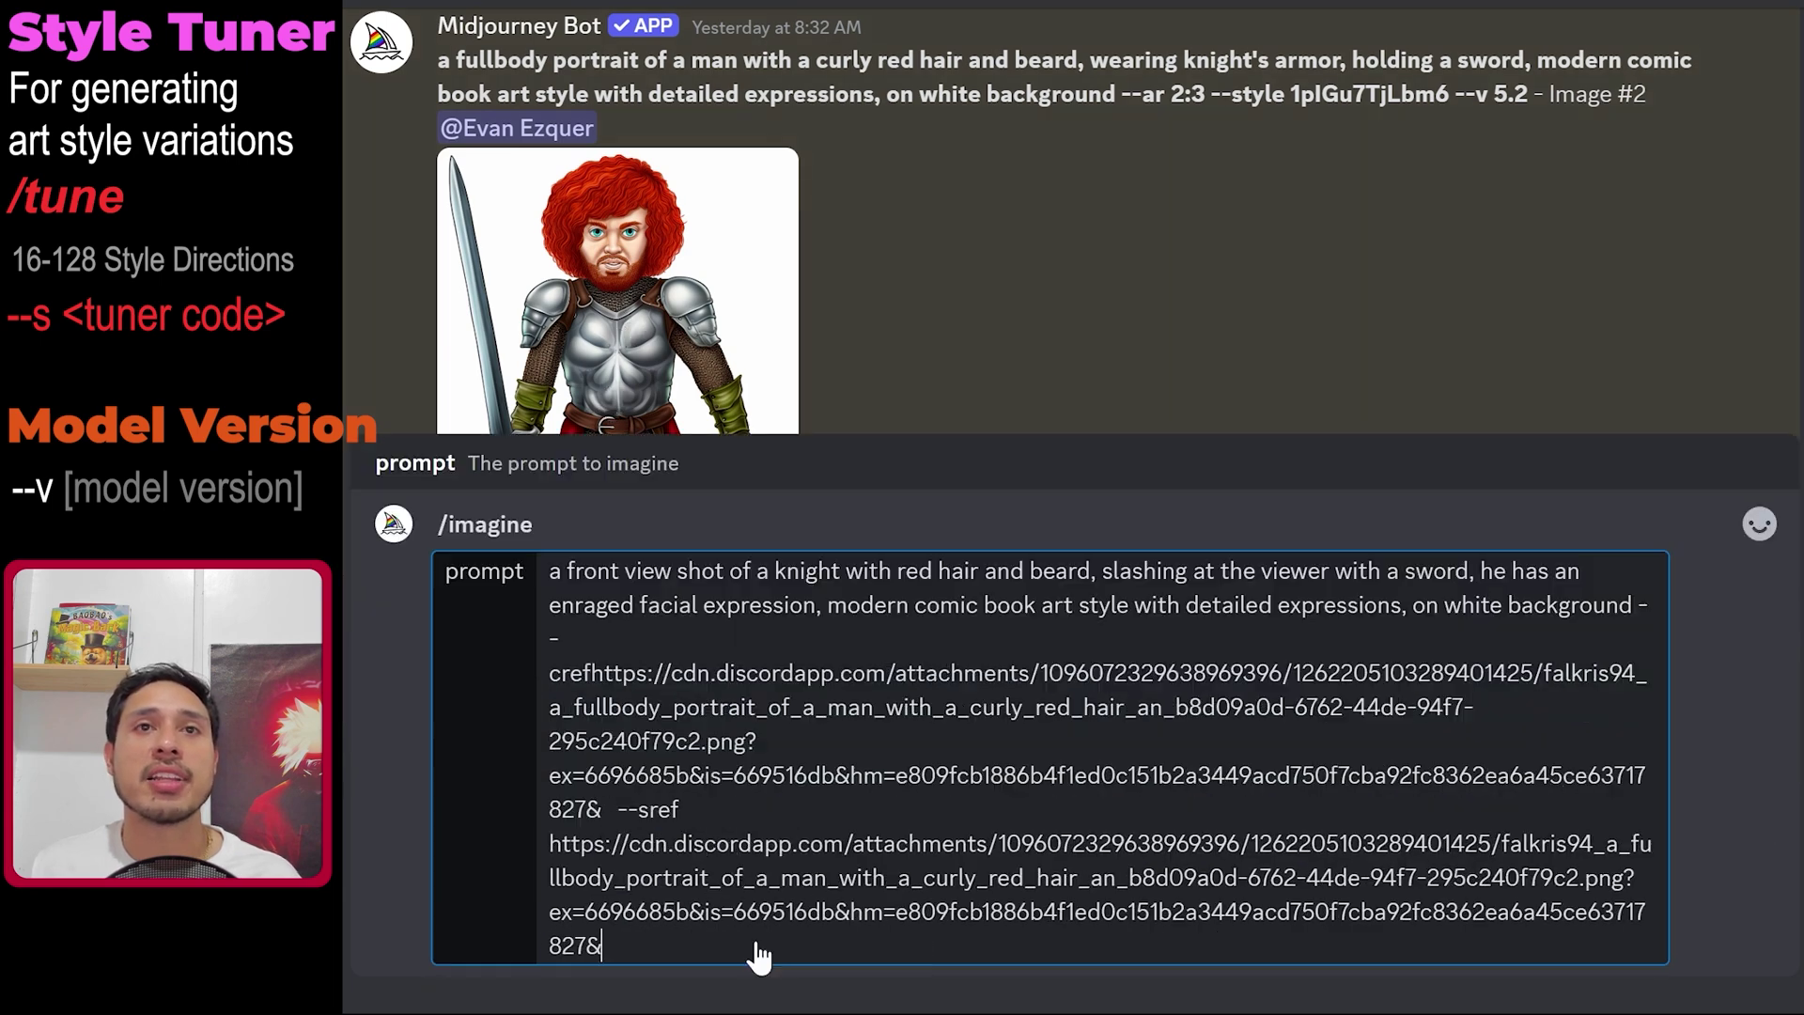